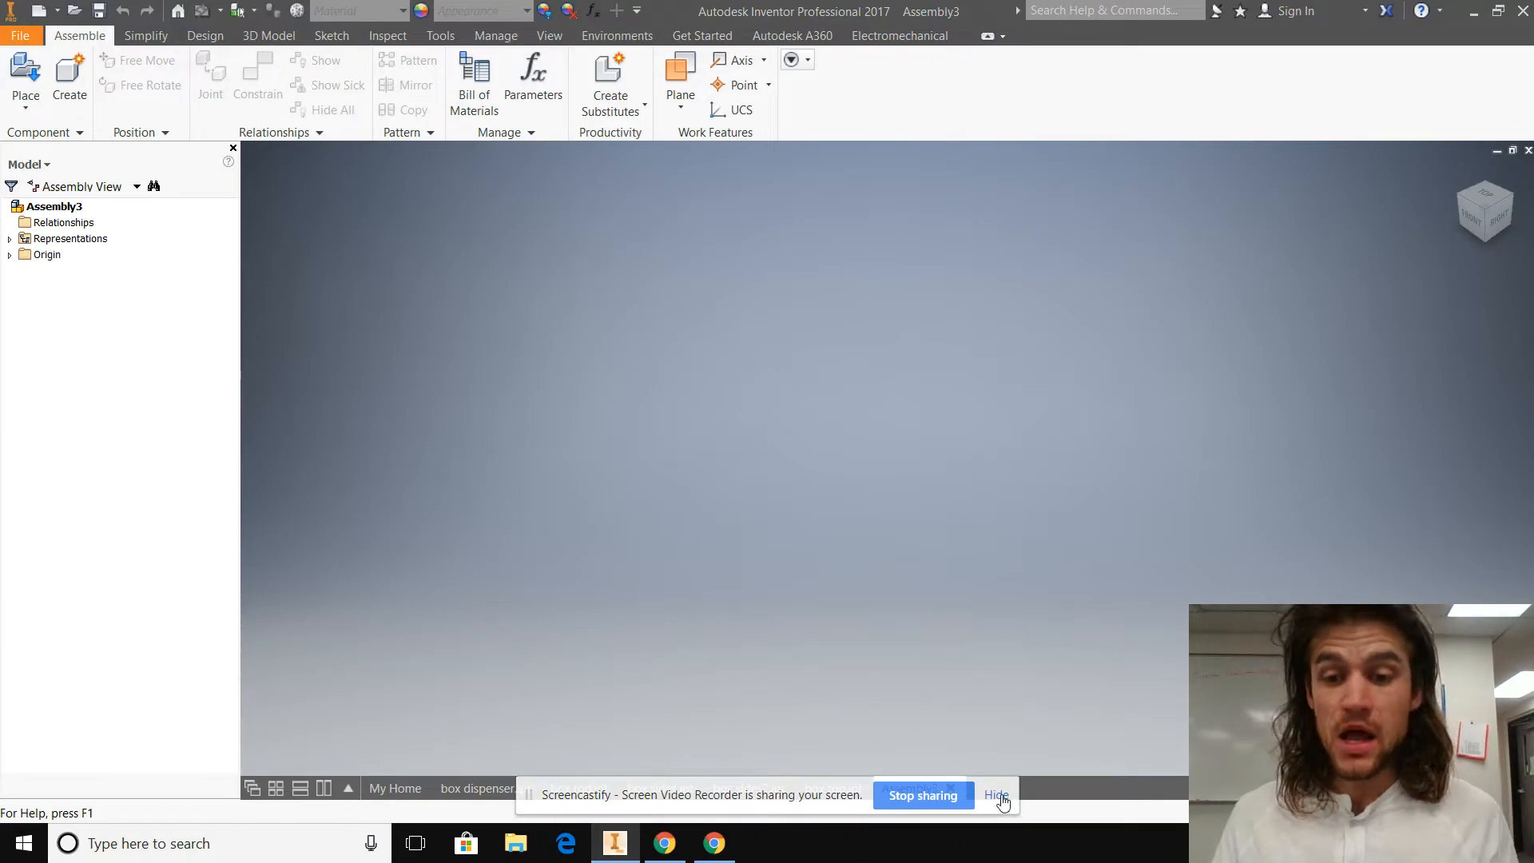
Step: Review the open box dispenser, box rod, box sides, box sides2 and box top parts, and return to Assembly3
click(996, 796)
click(491, 788)
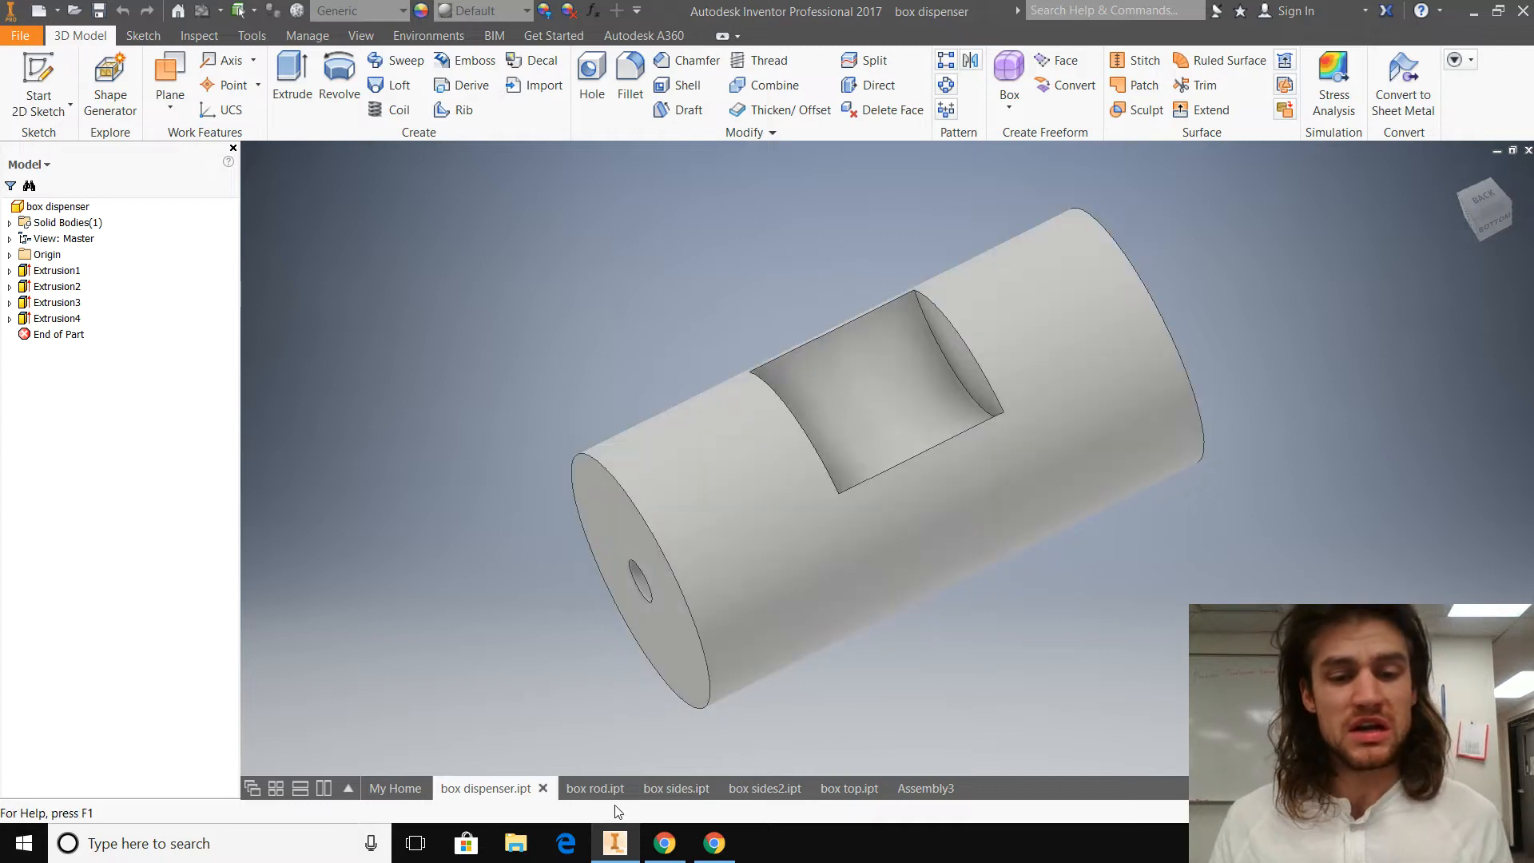
click(598, 789)
click(486, 789)
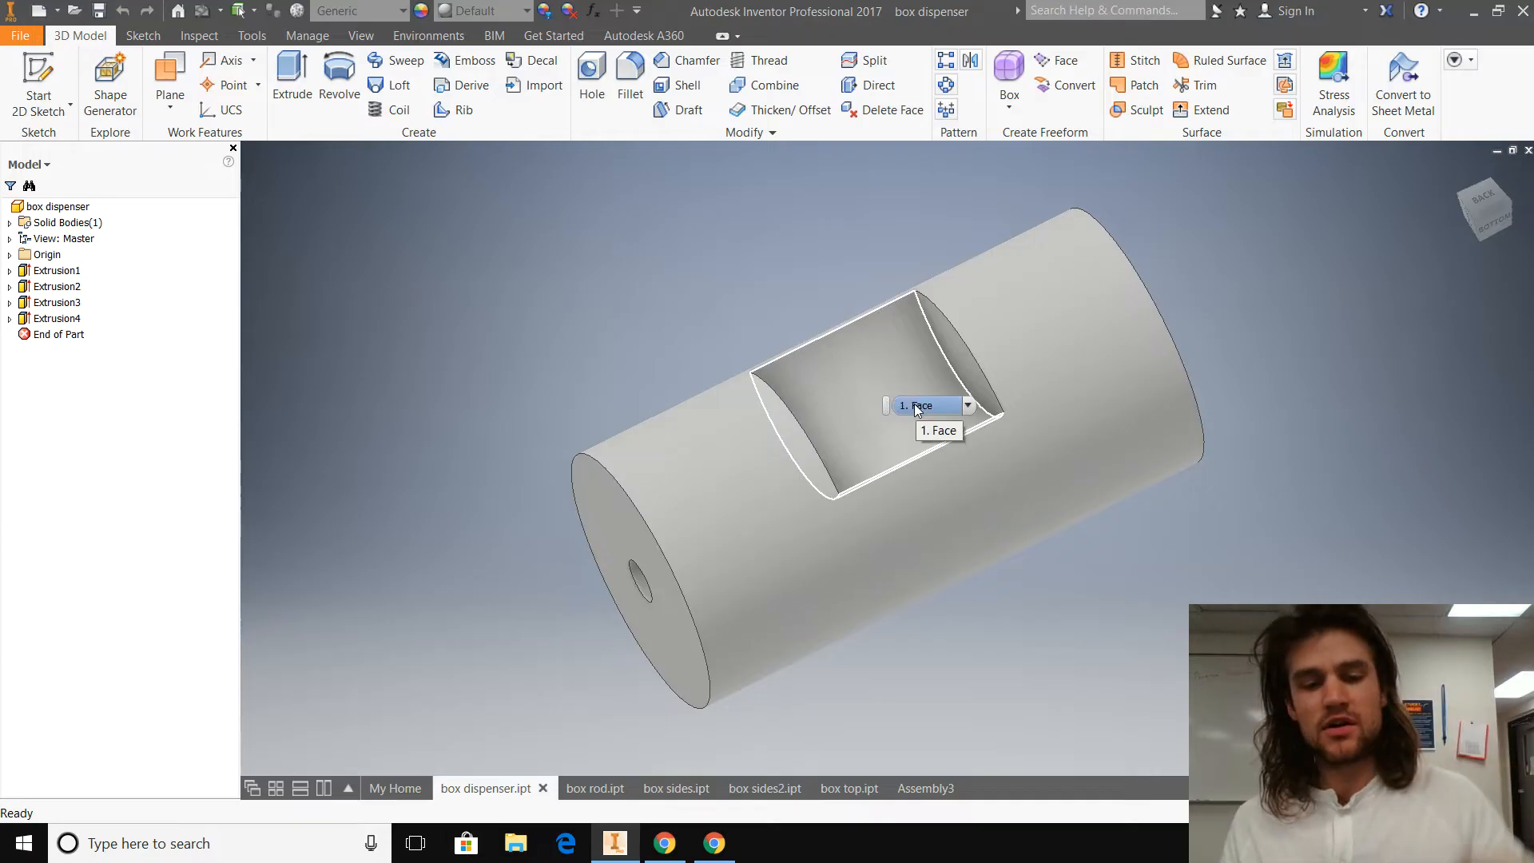
click(583, 790)
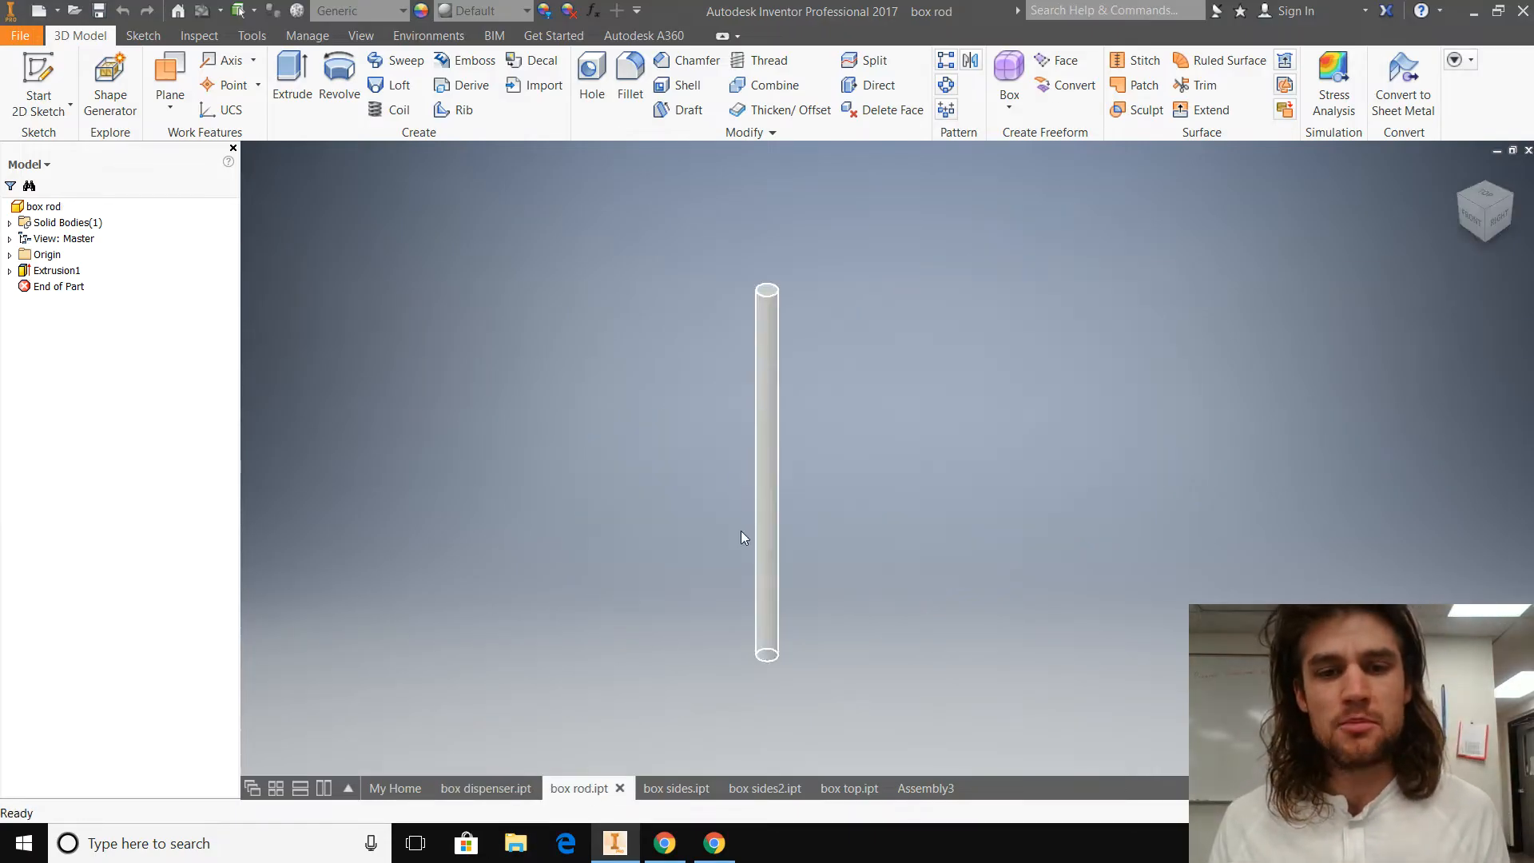
click(676, 789)
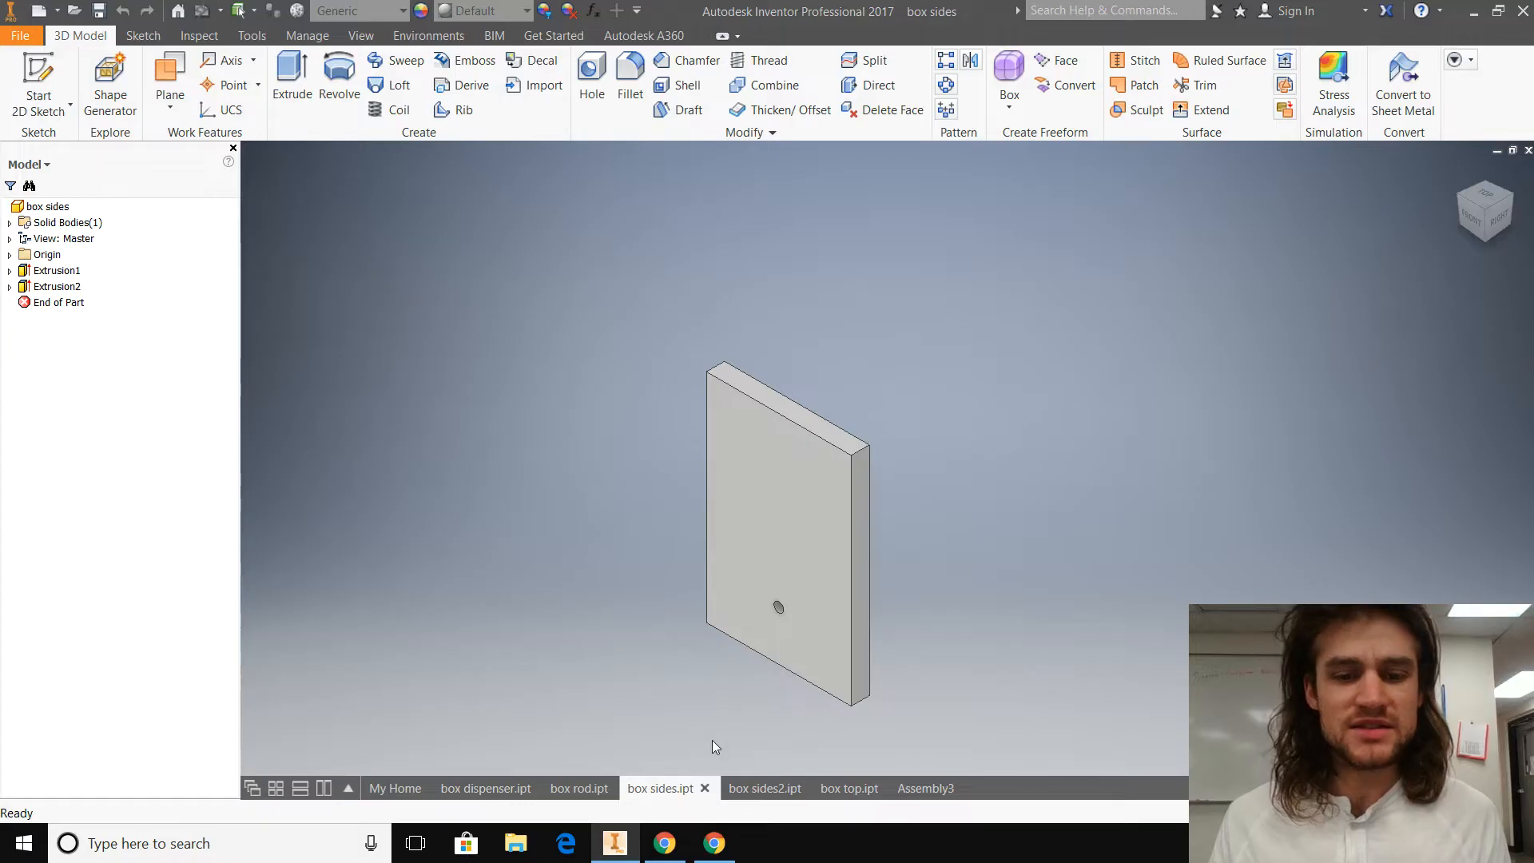
click(764, 789)
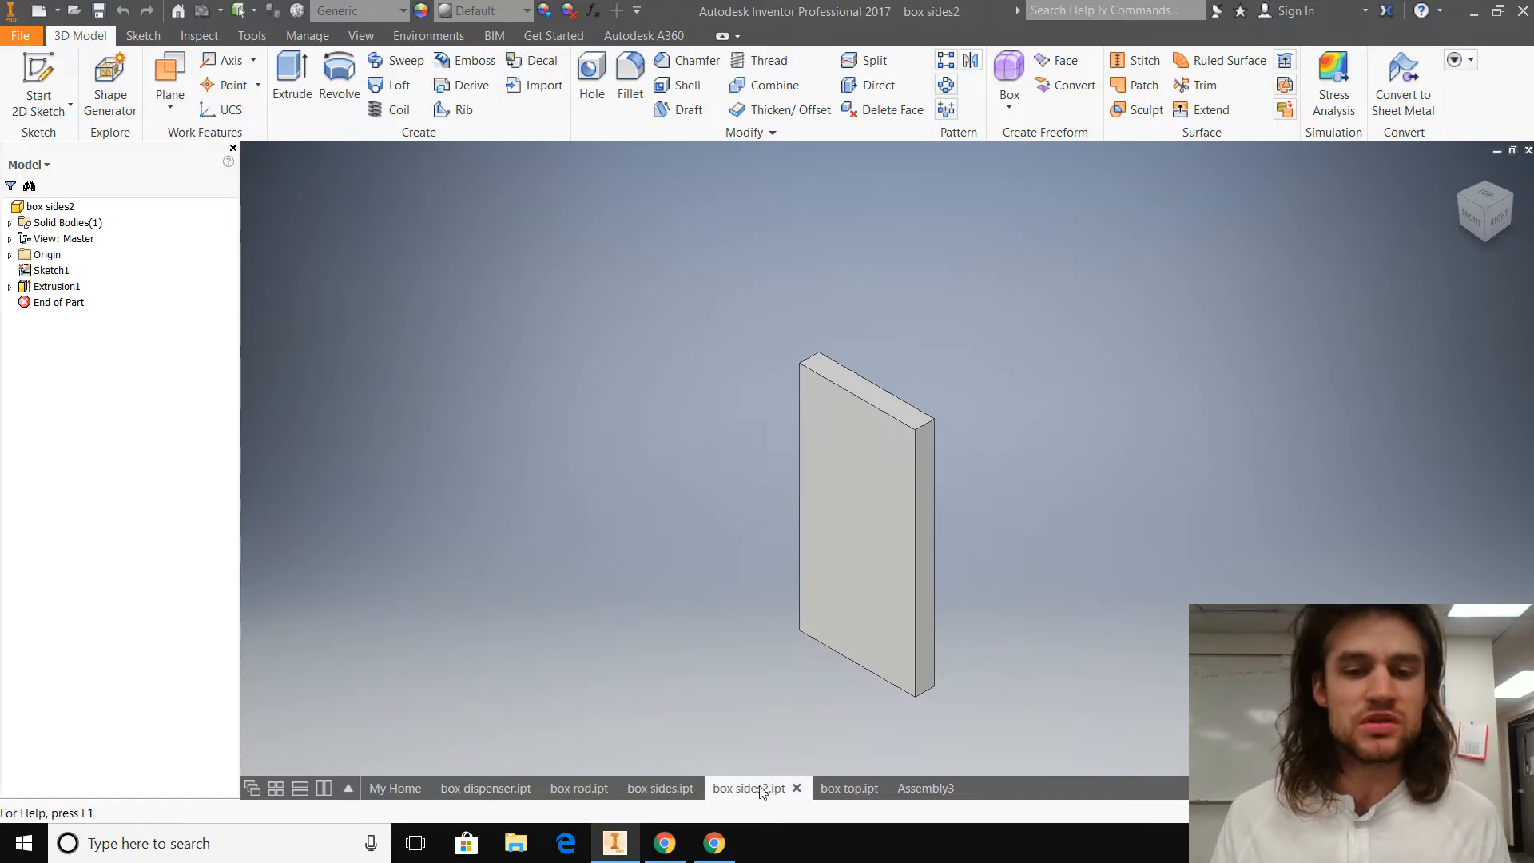
click(852, 790)
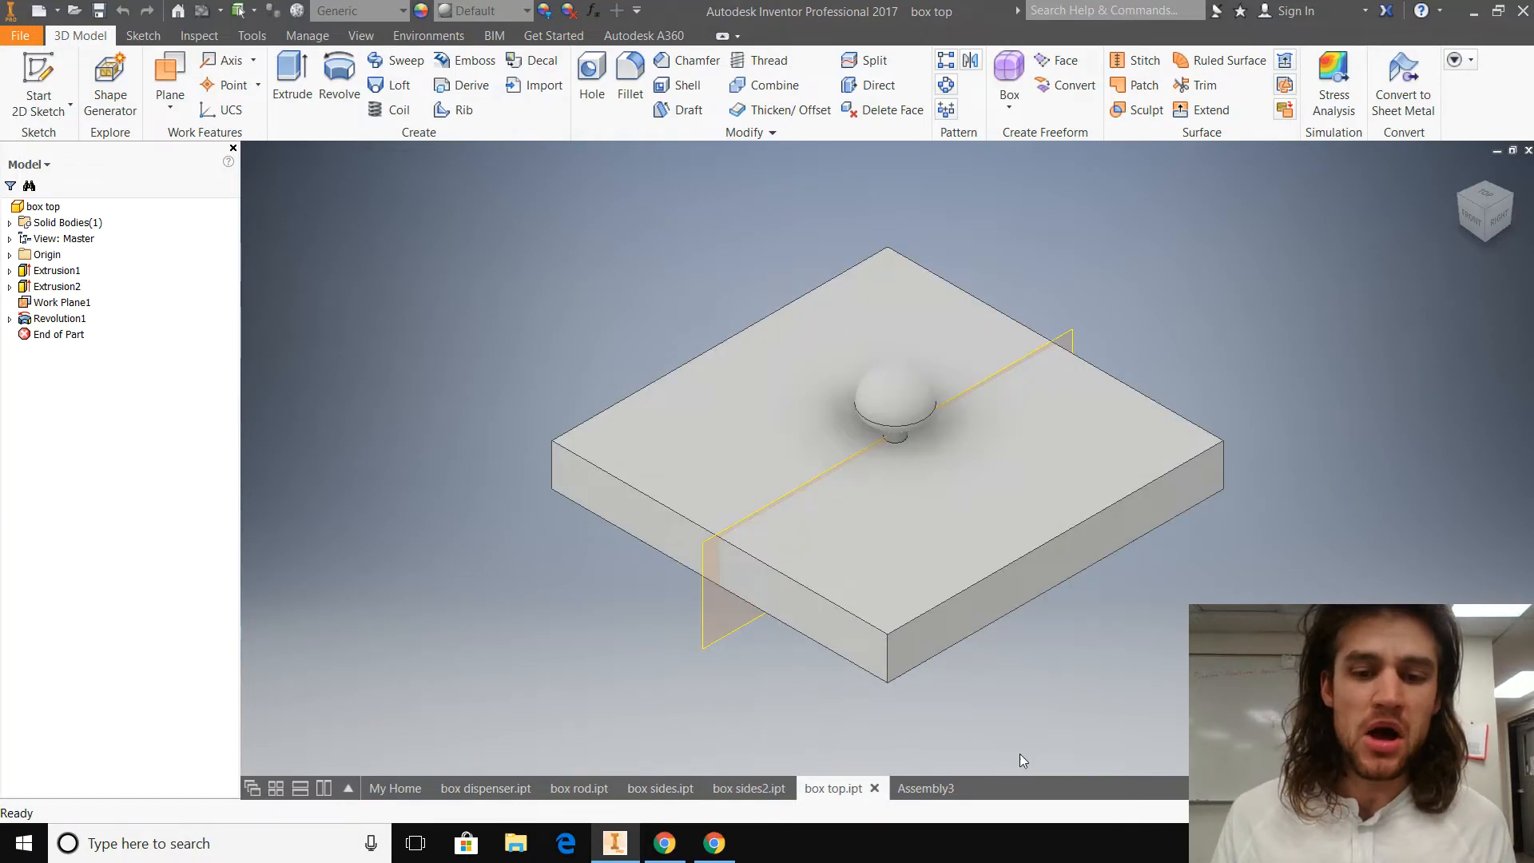
click(925, 788)
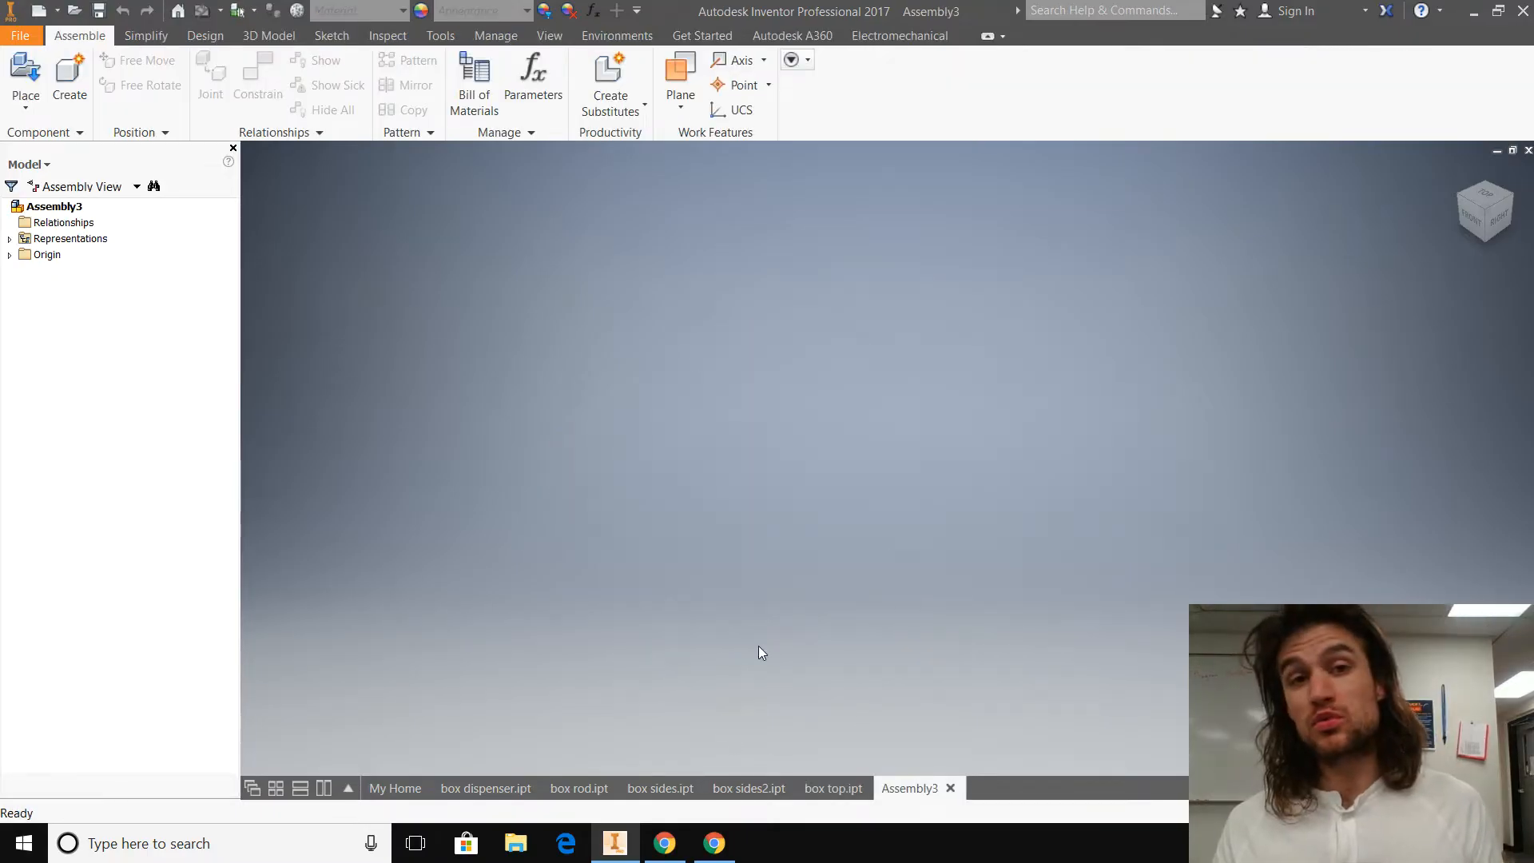
click(828, 786)
click(898, 788)
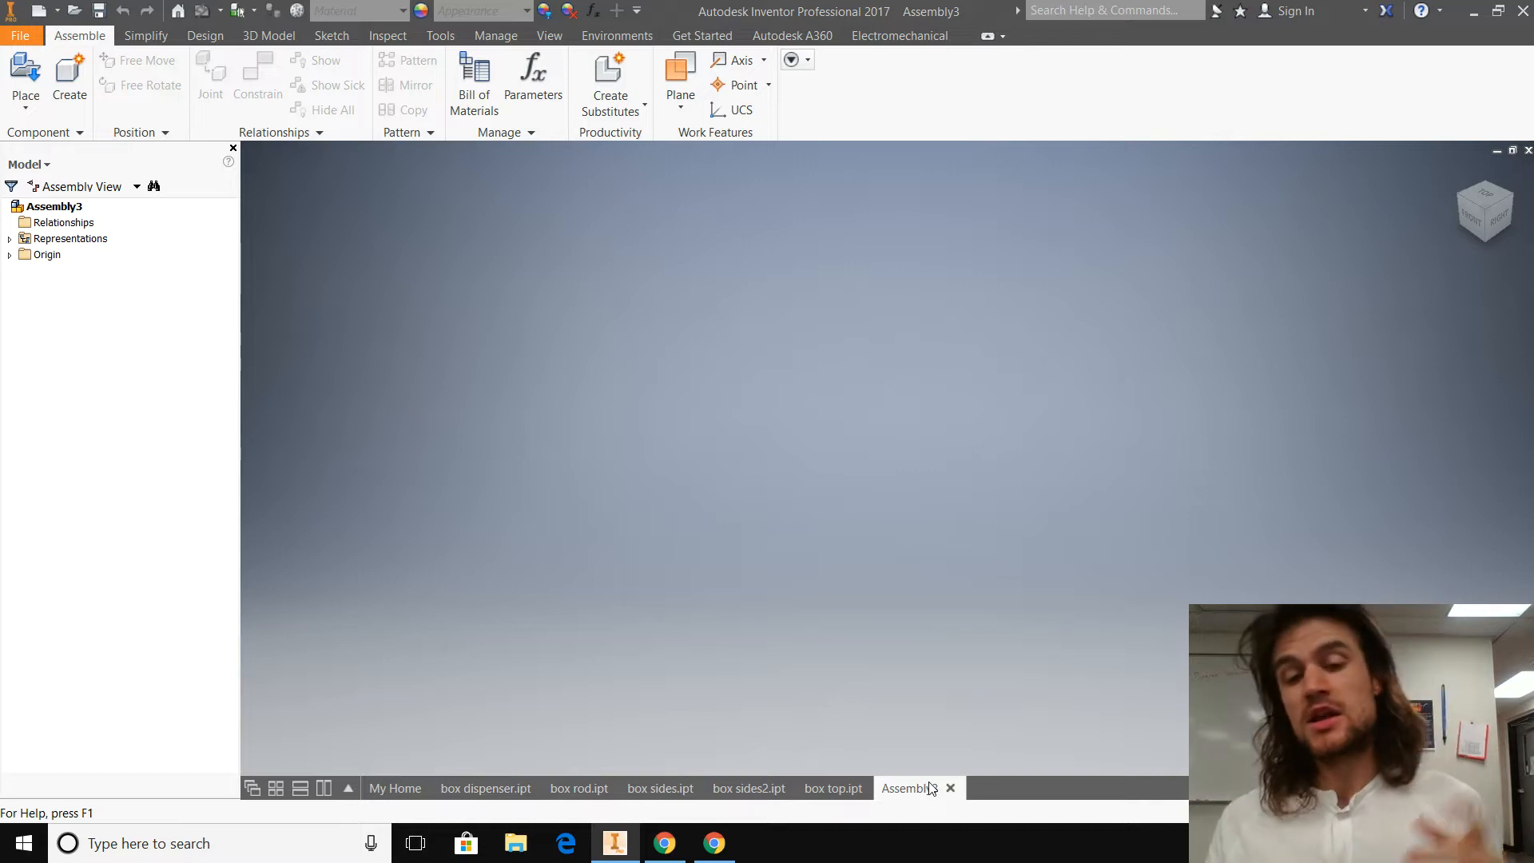
click(487, 788)
click(579, 788)
click(678, 789)
click(772, 793)
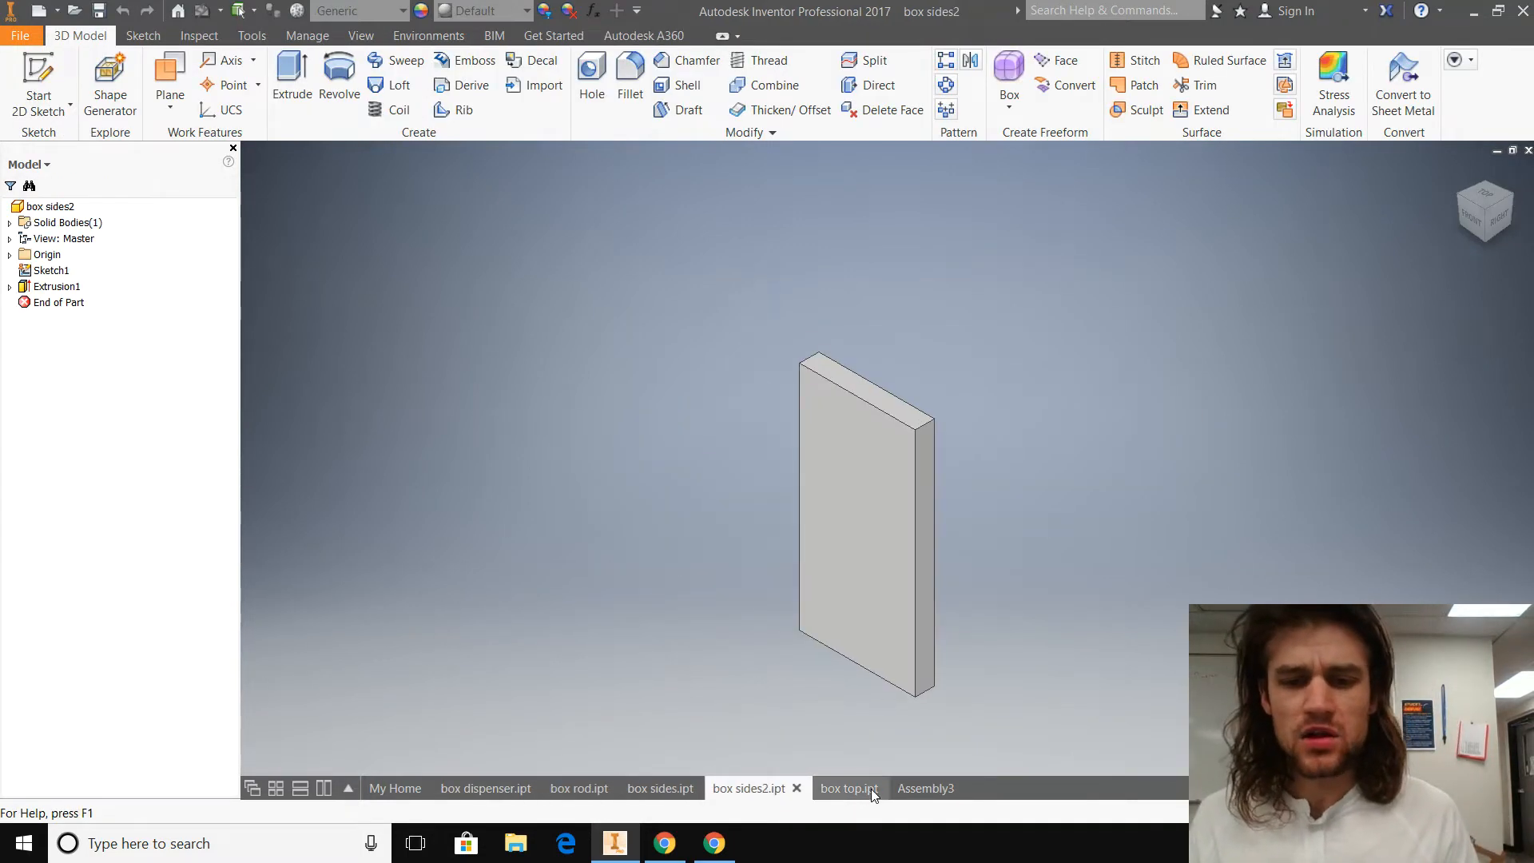
click(871, 789)
click(747, 789)
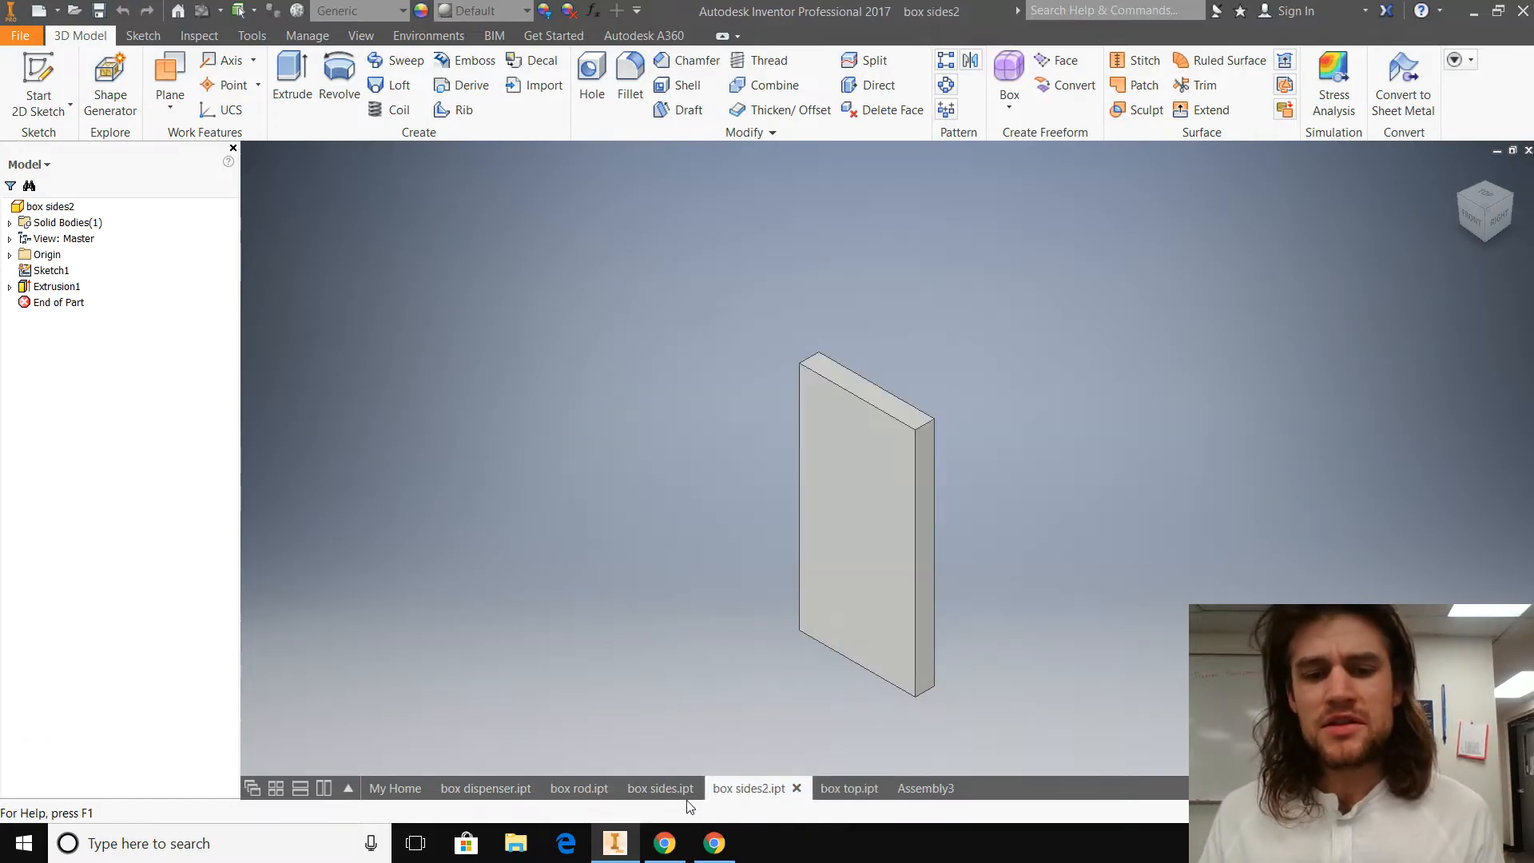
click(656, 789)
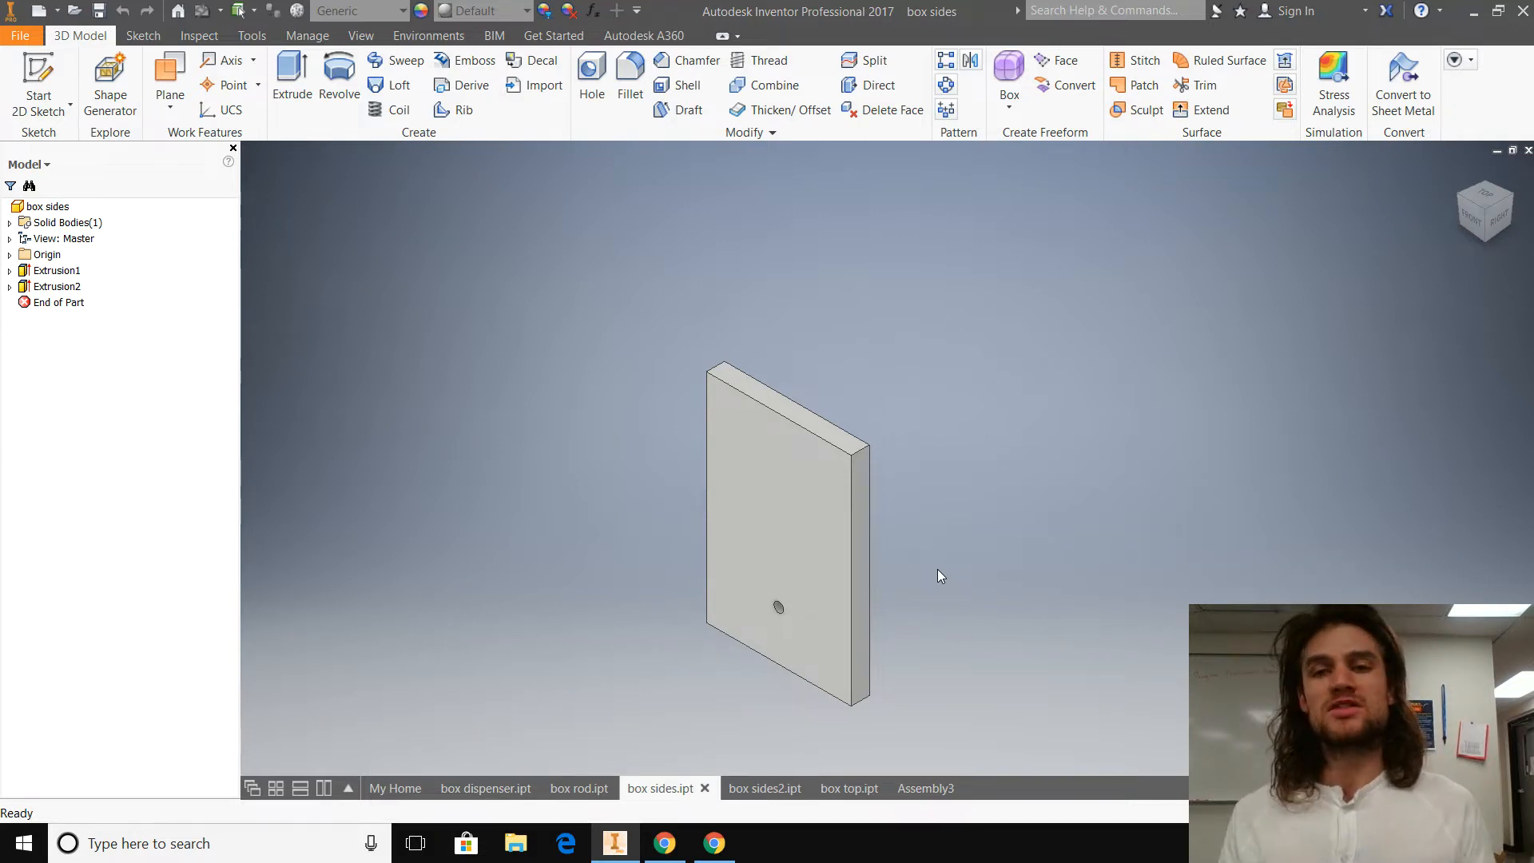
click(923, 789)
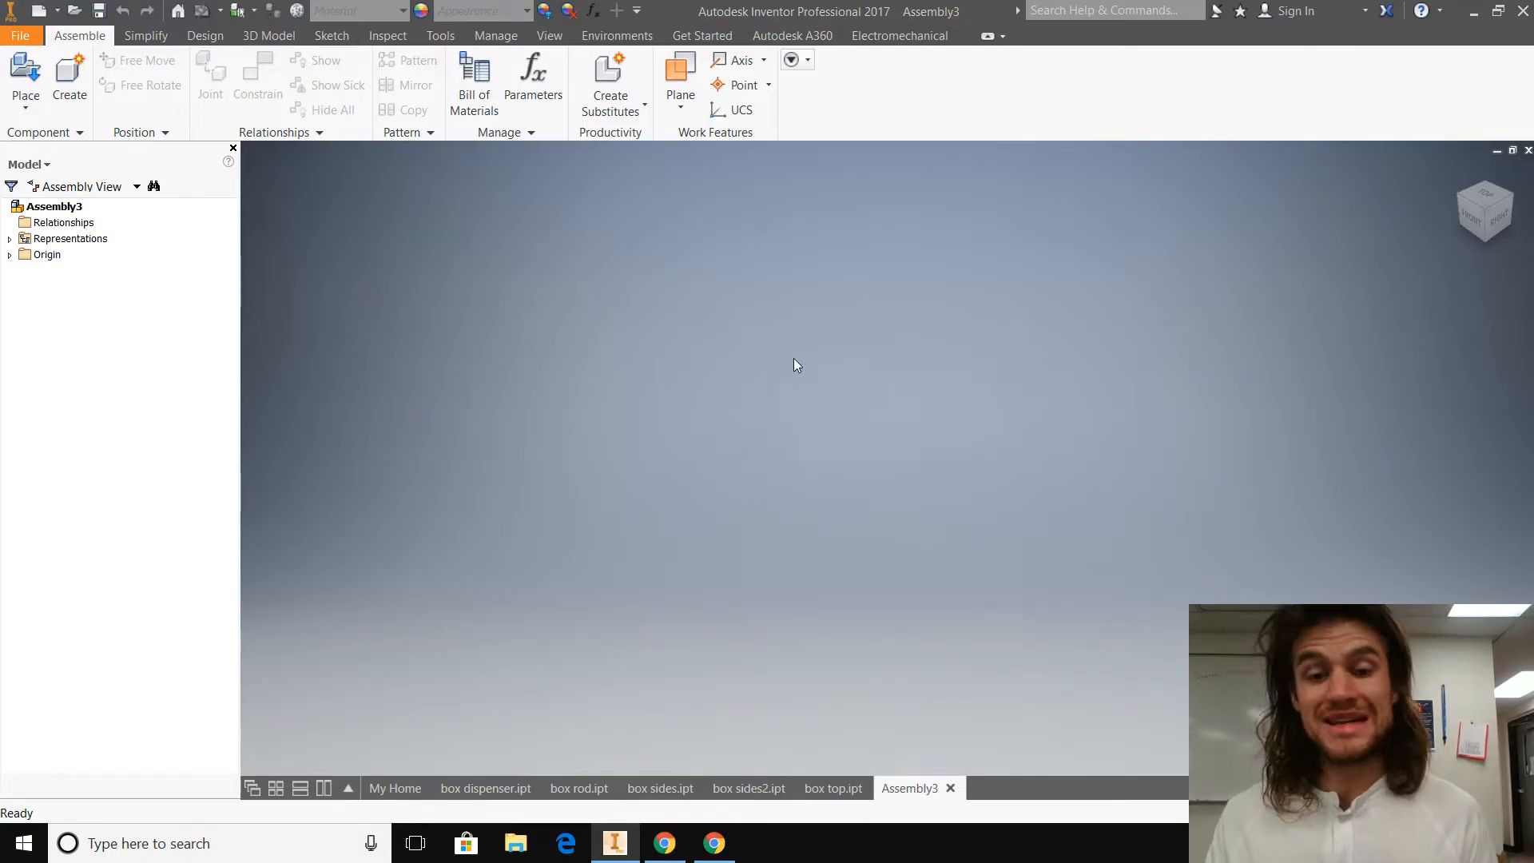
Step: Start placing a component and preview the box dispenser, rod, sides, sides2 and top part files
click(32, 94)
click(83, 140)
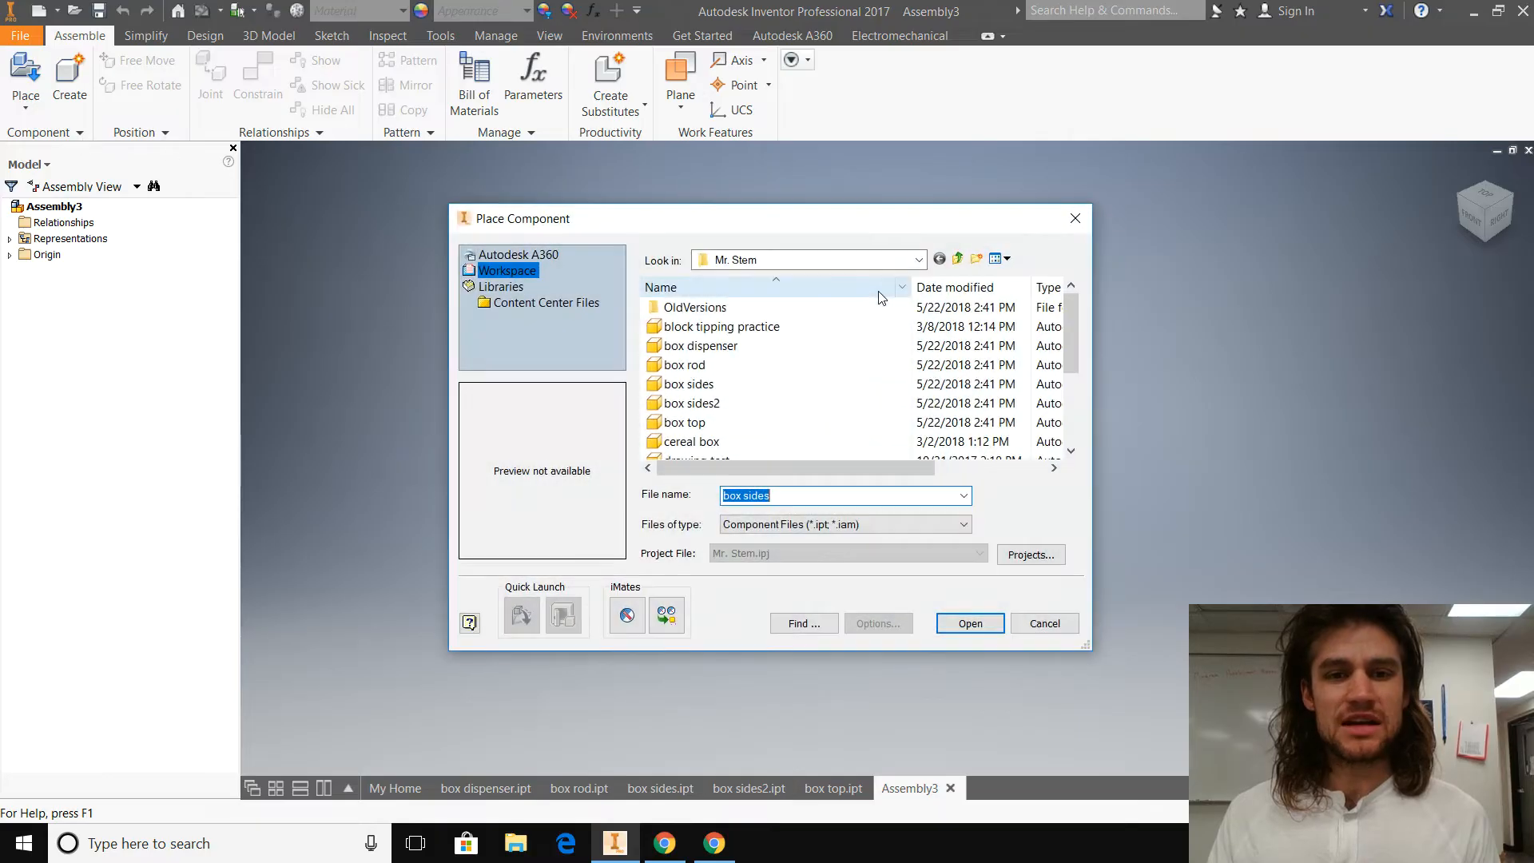
click(747, 347)
click(698, 366)
click(699, 384)
click(699, 403)
click(700, 424)
click(701, 442)
click(698, 427)
click(699, 403)
click(700, 384)
click(701, 346)
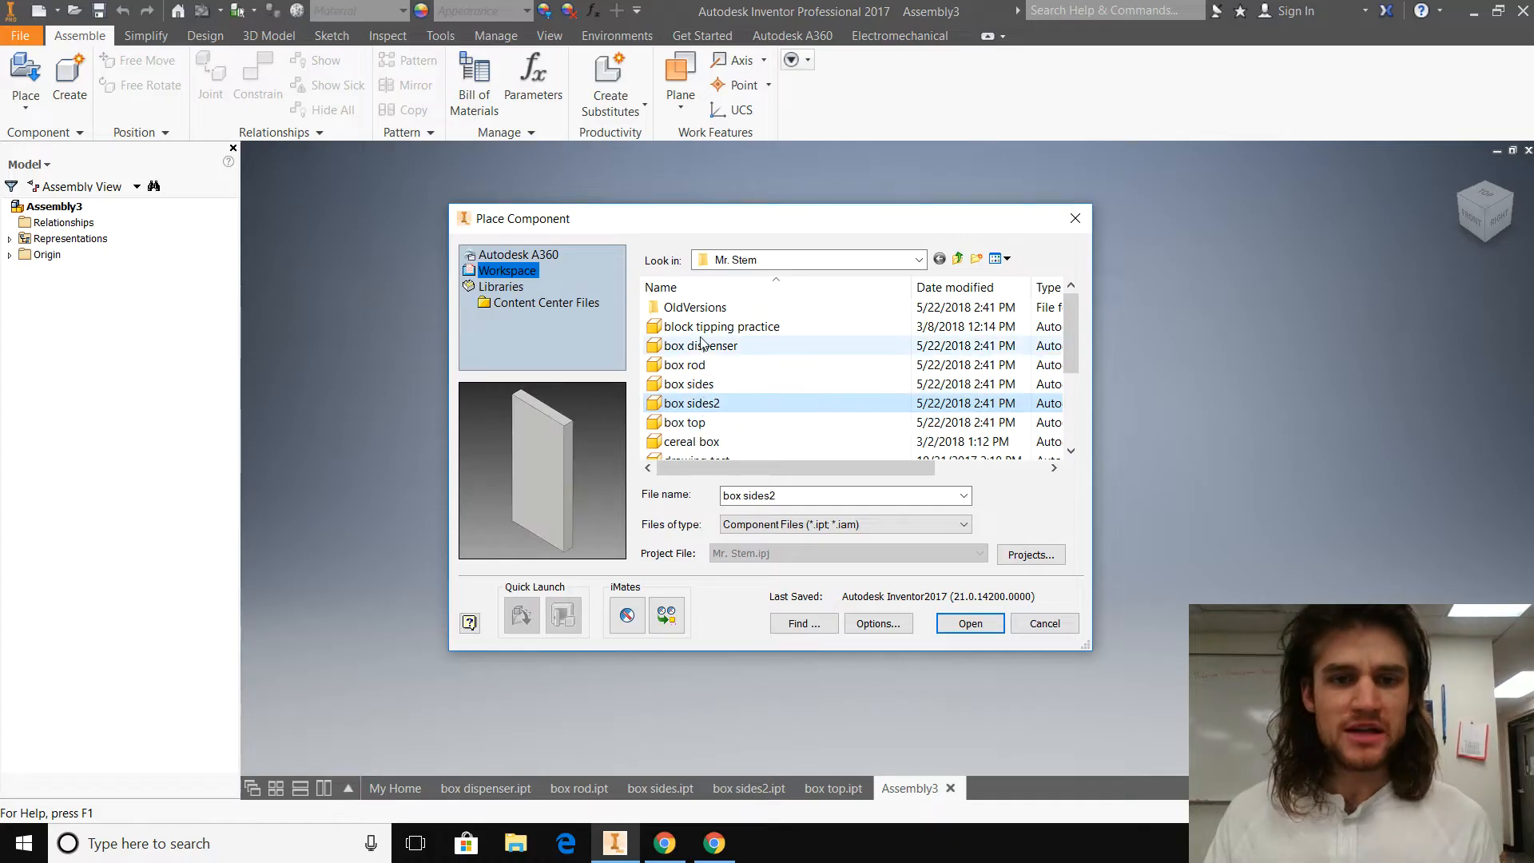
click(699, 365)
click(699, 384)
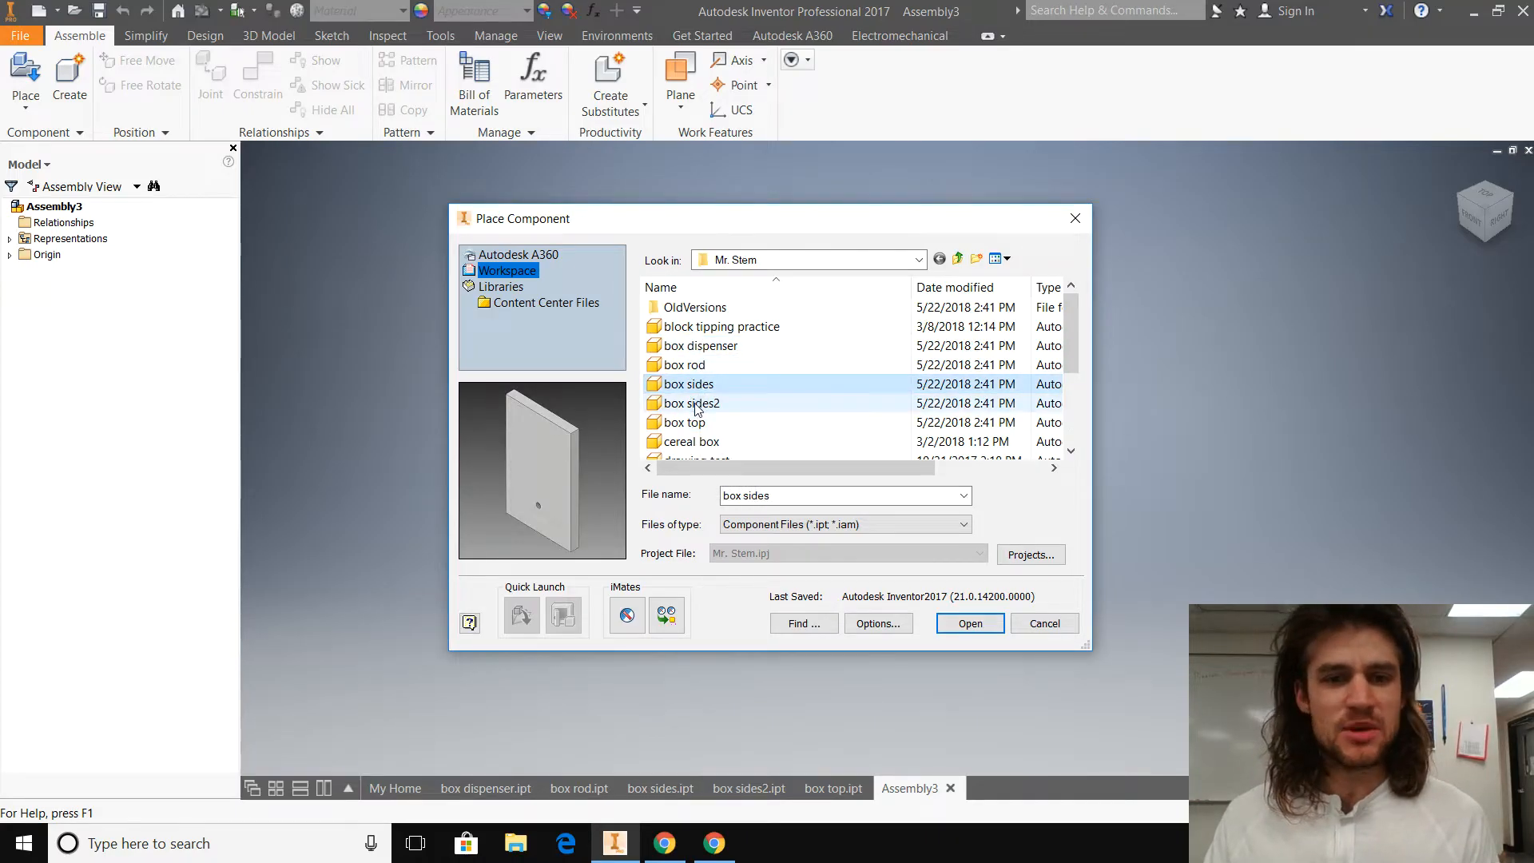
click(694, 404)
click(695, 426)
click(712, 387)
click(713, 405)
click(710, 384)
click(709, 365)
Step: Place one instance of the box dispenser part in the empty assembly and end the placement
click(709, 346)
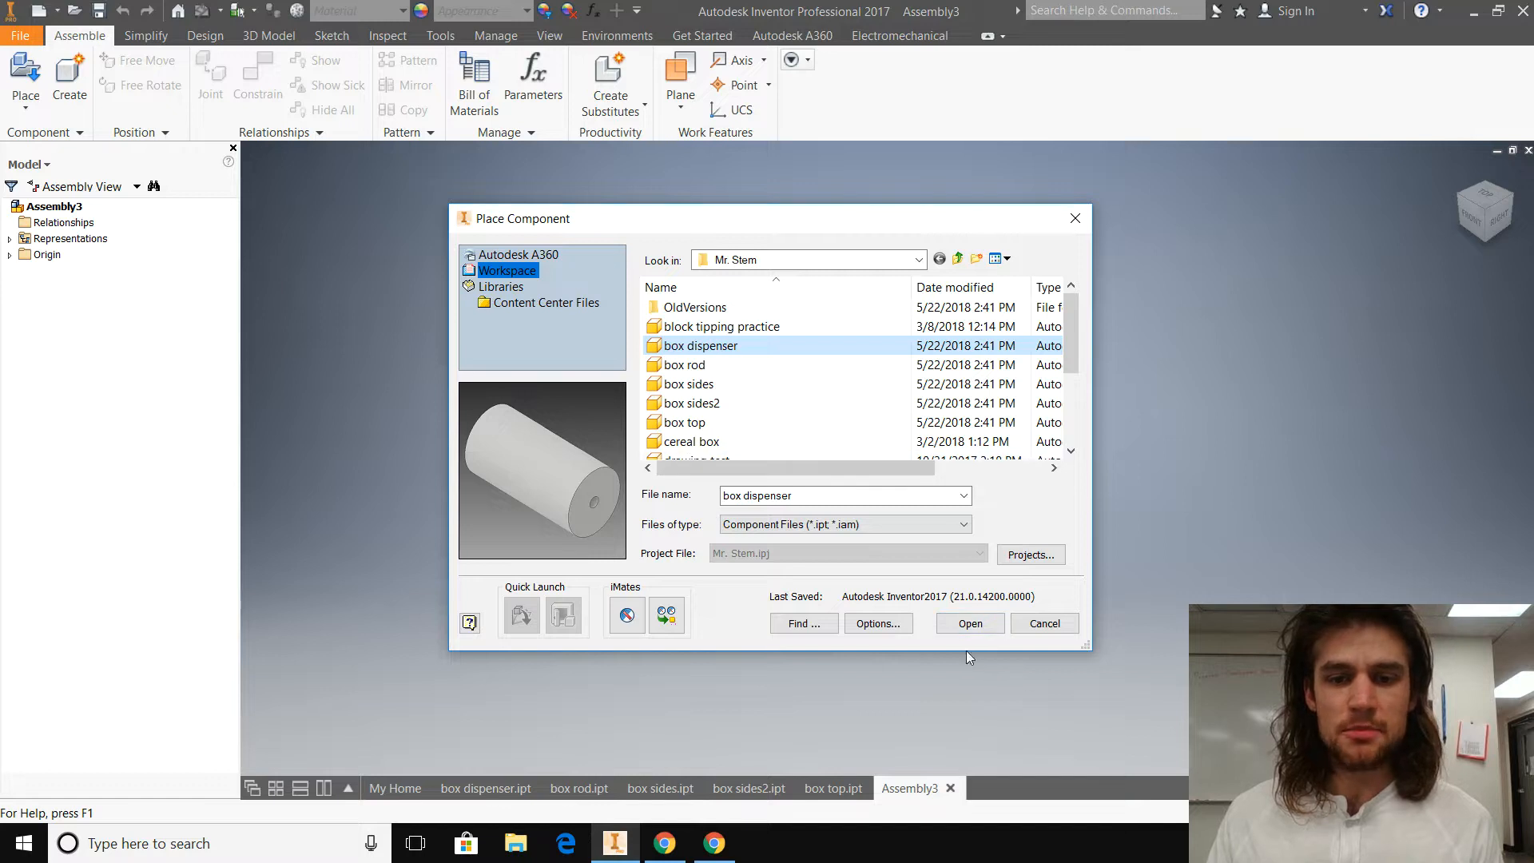
click(979, 629)
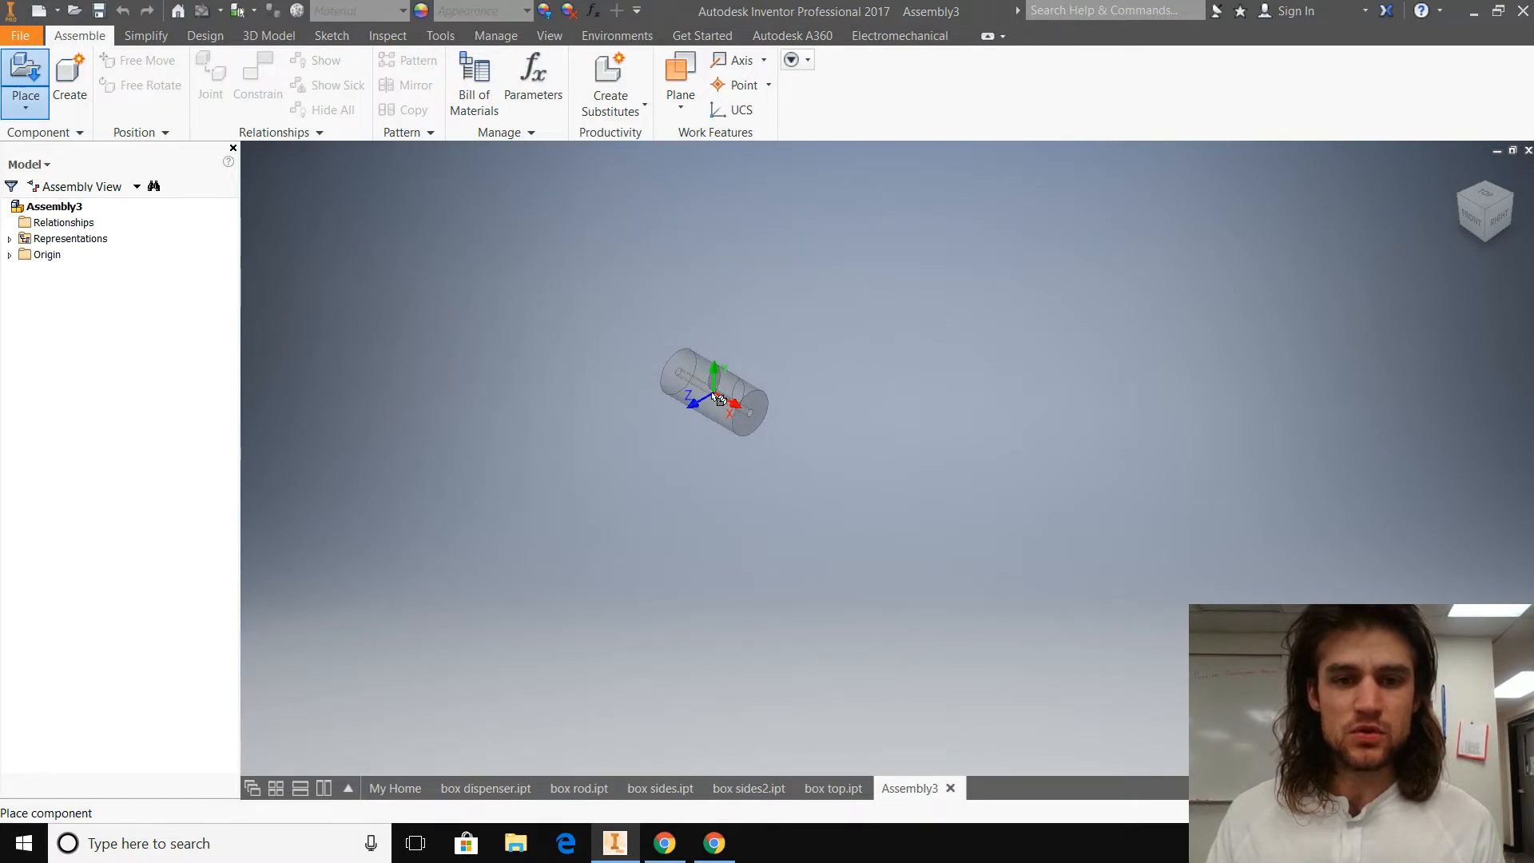
click(472, 658)
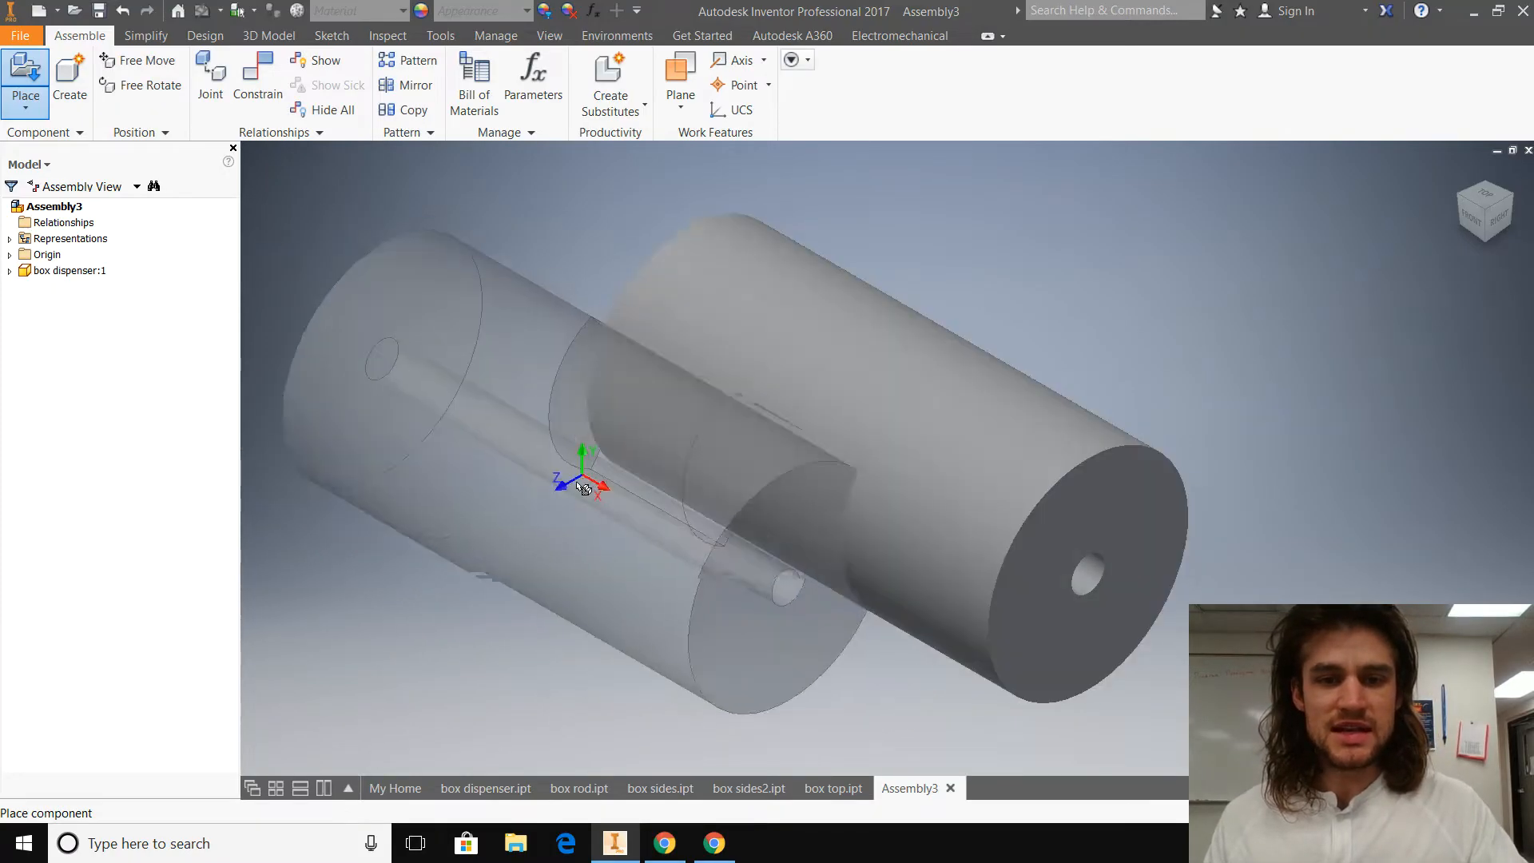
key(Escape)
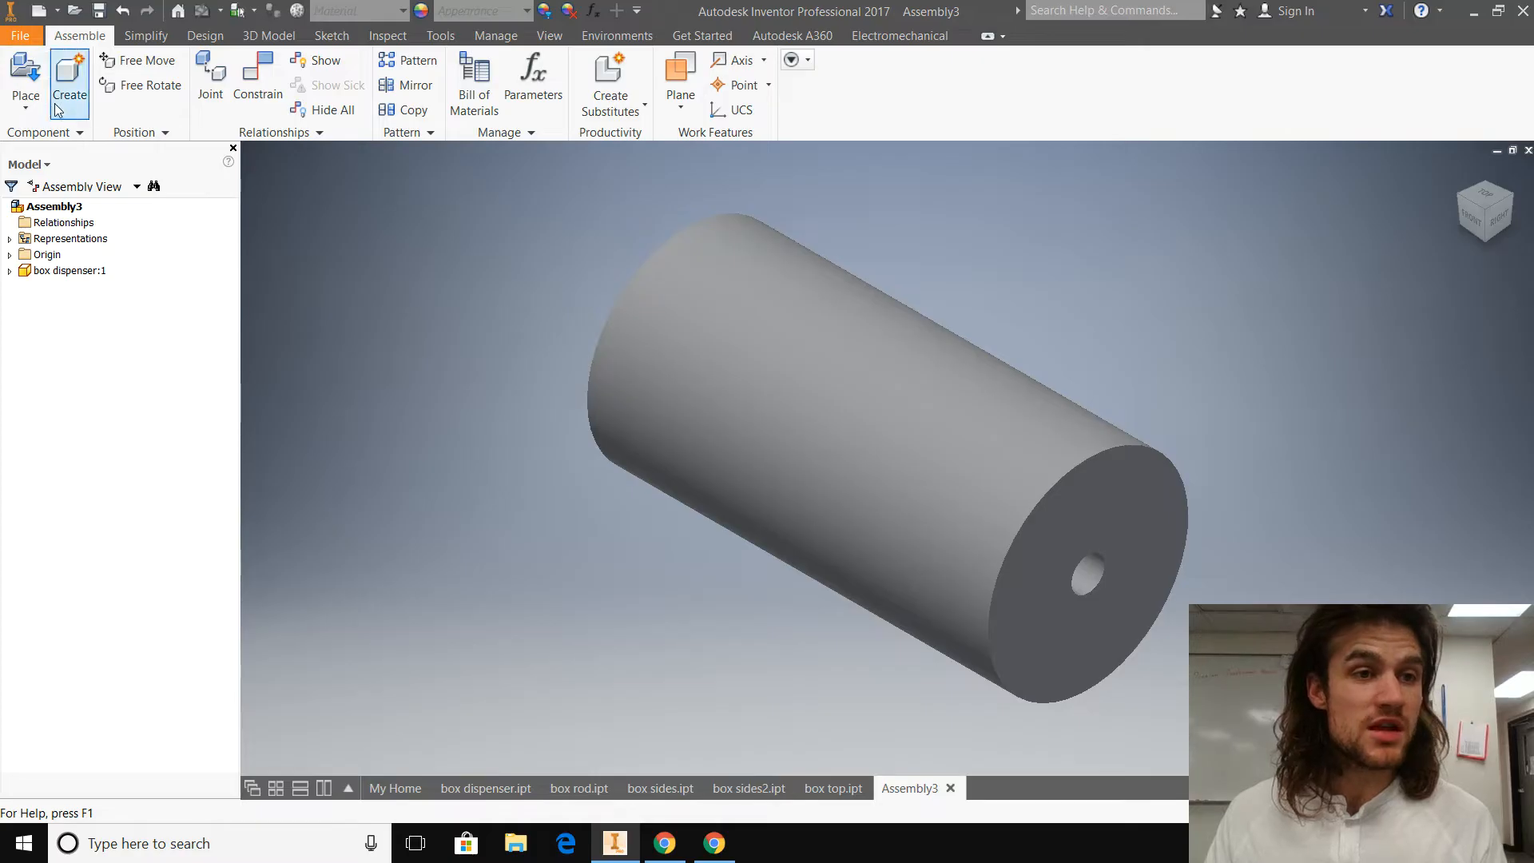
Step: Place one instance of the box rod part in the assembly beside the dispenser cylinder
click(37, 112)
click(50, 142)
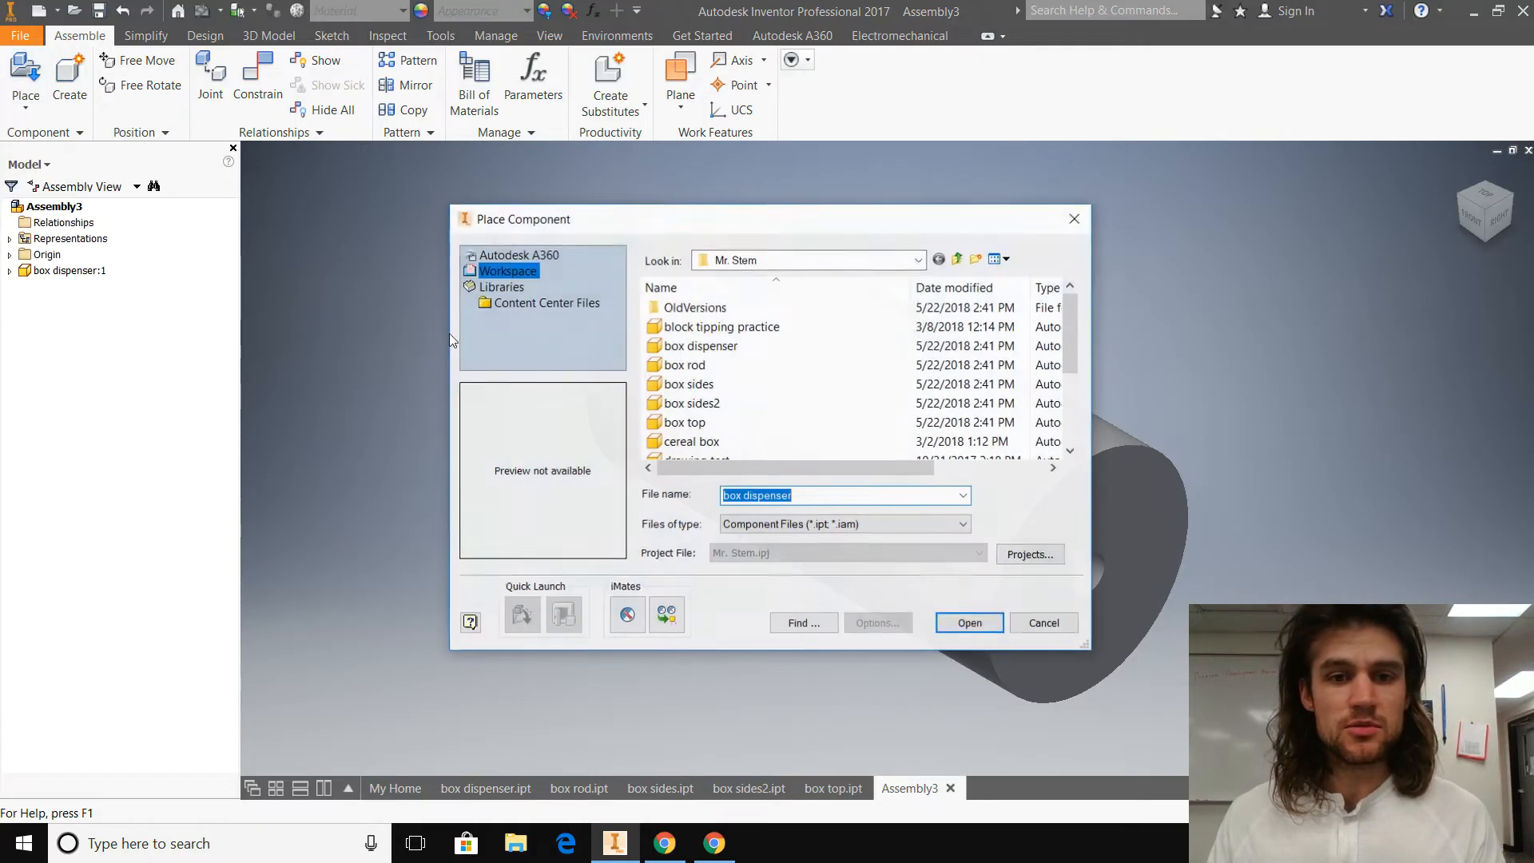
click(697, 365)
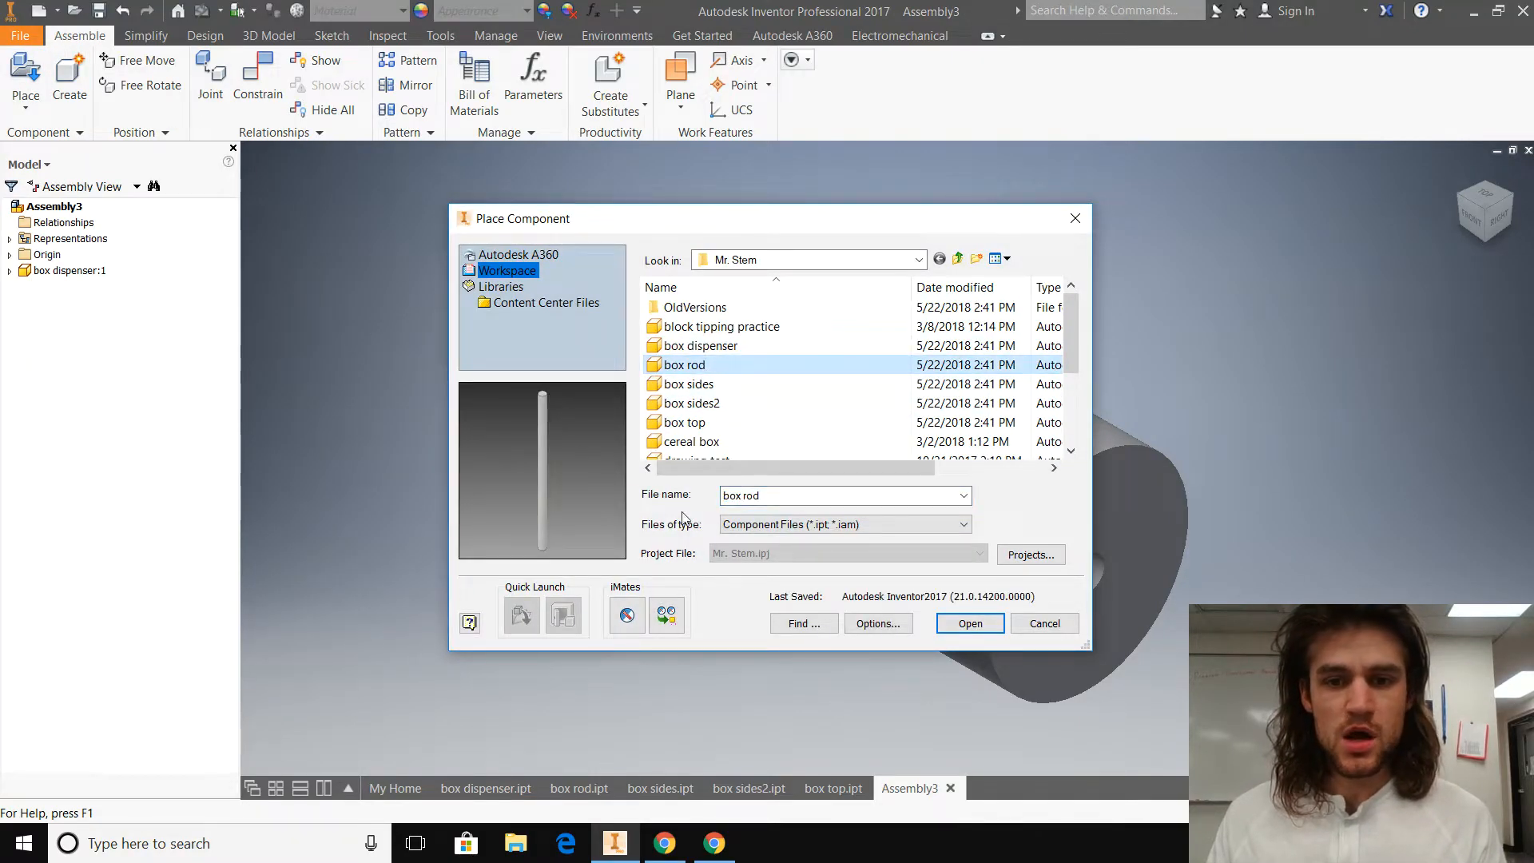
click(975, 626)
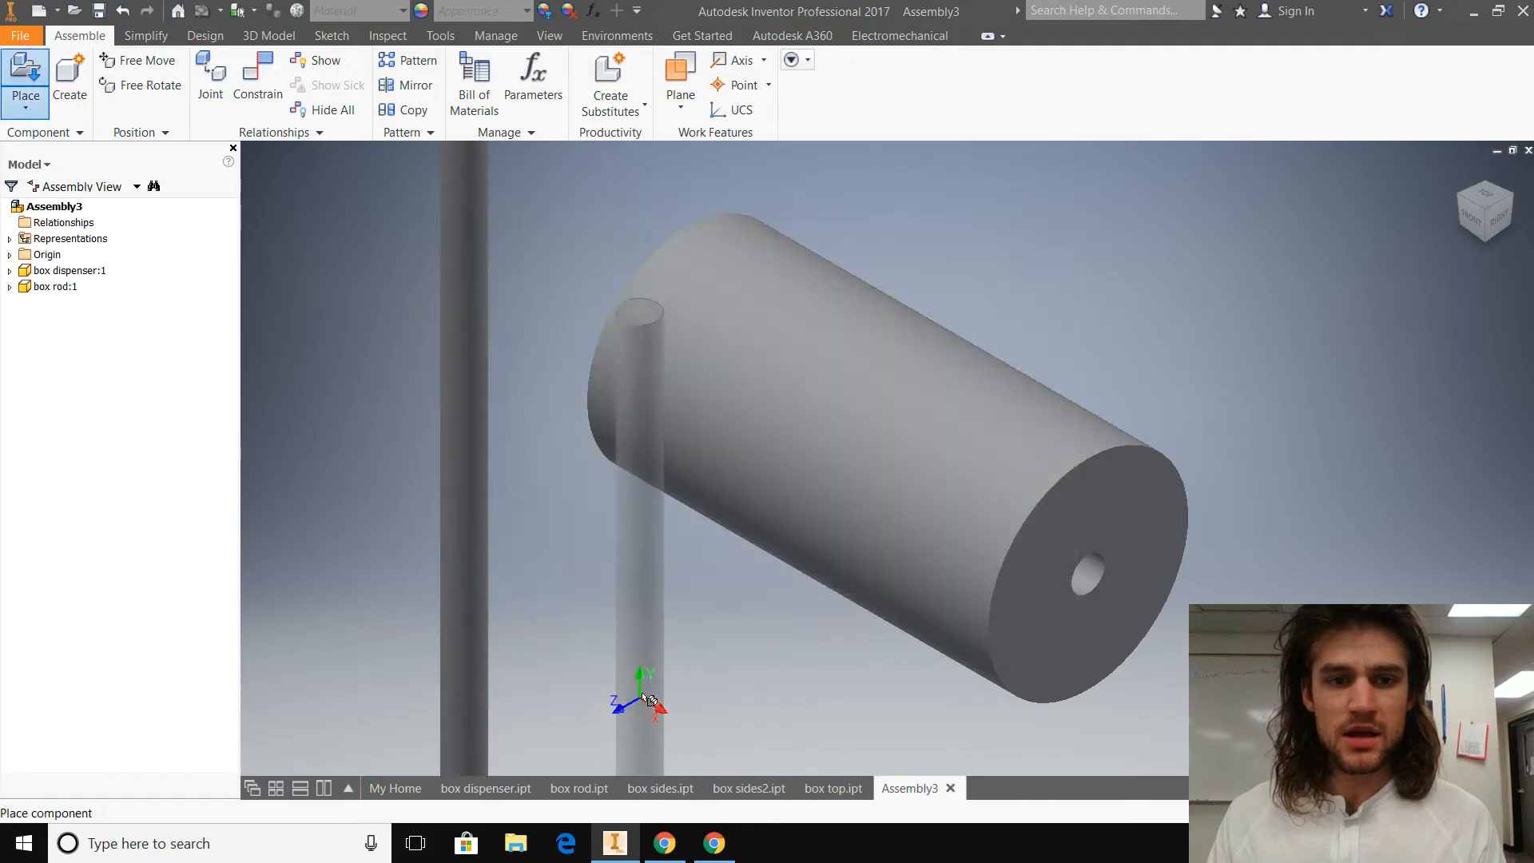
key(Escape)
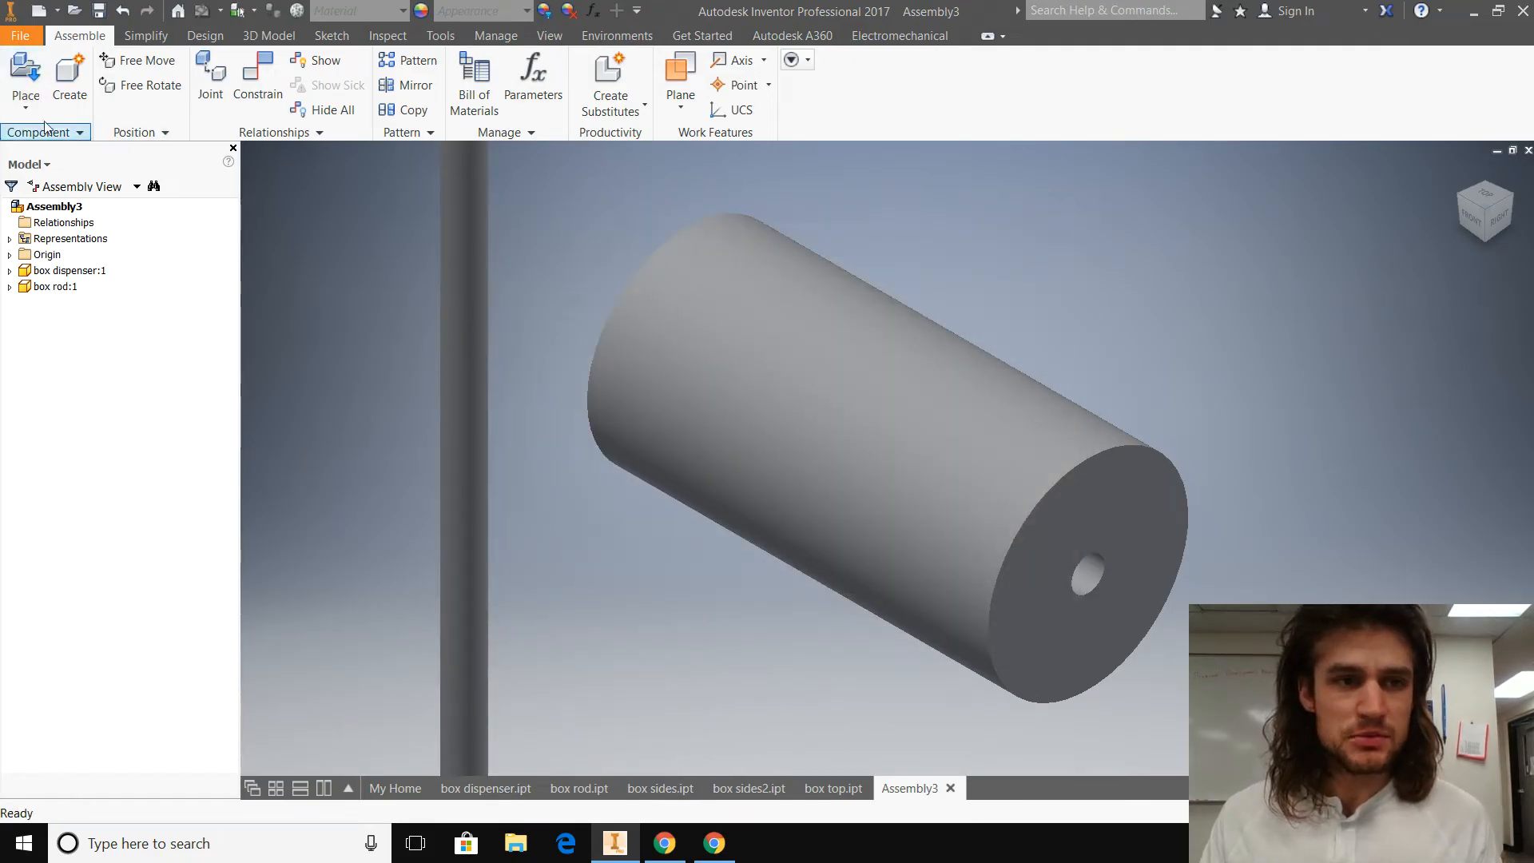
Step: Place two instances of the box sides part in the assembly, clear of the rod and dispenser
click(27, 100)
click(55, 141)
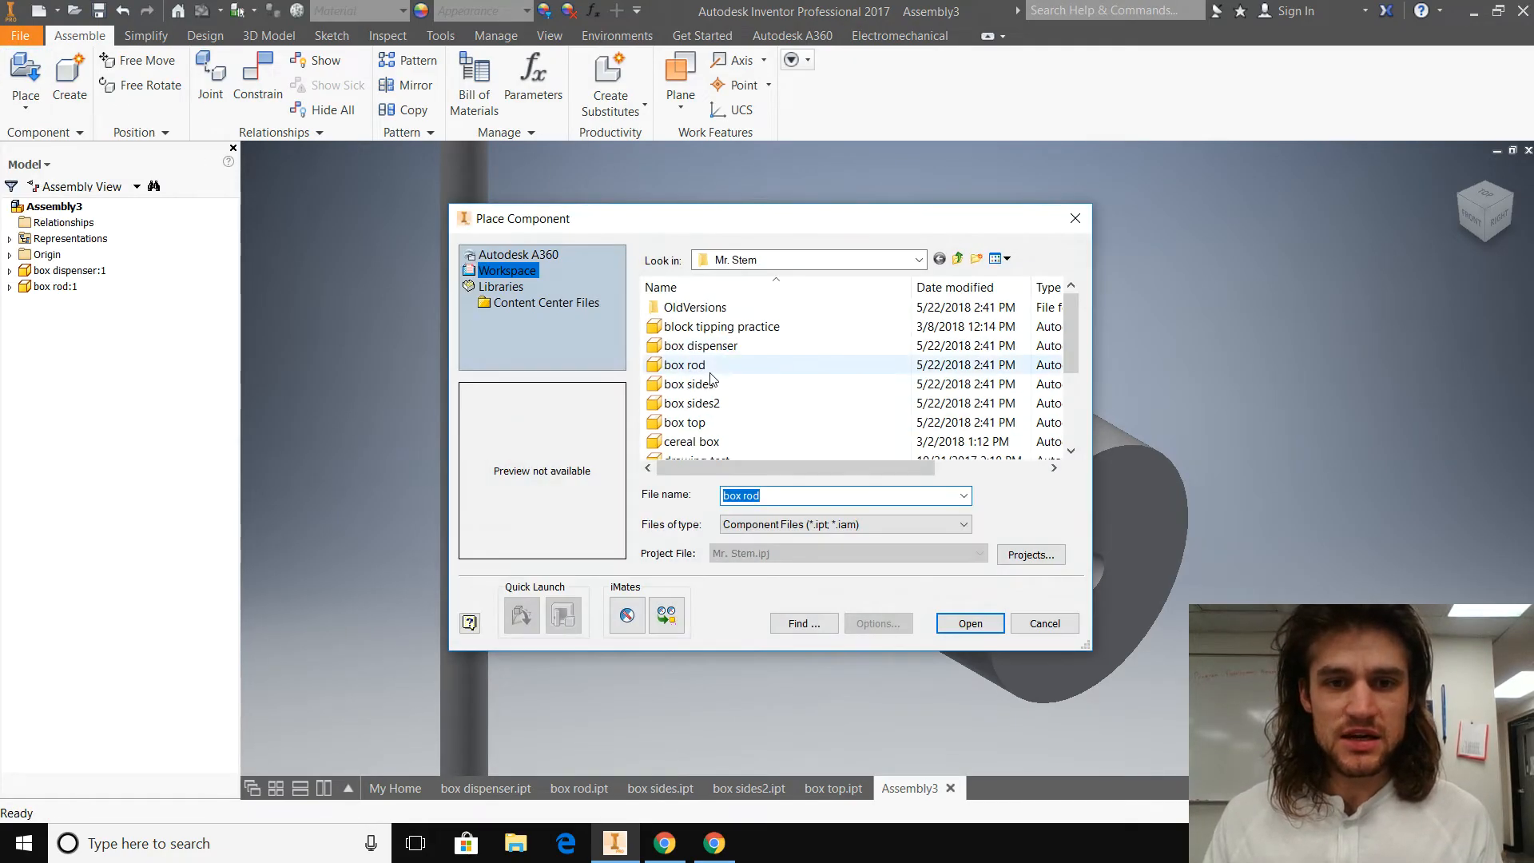
click(696, 385)
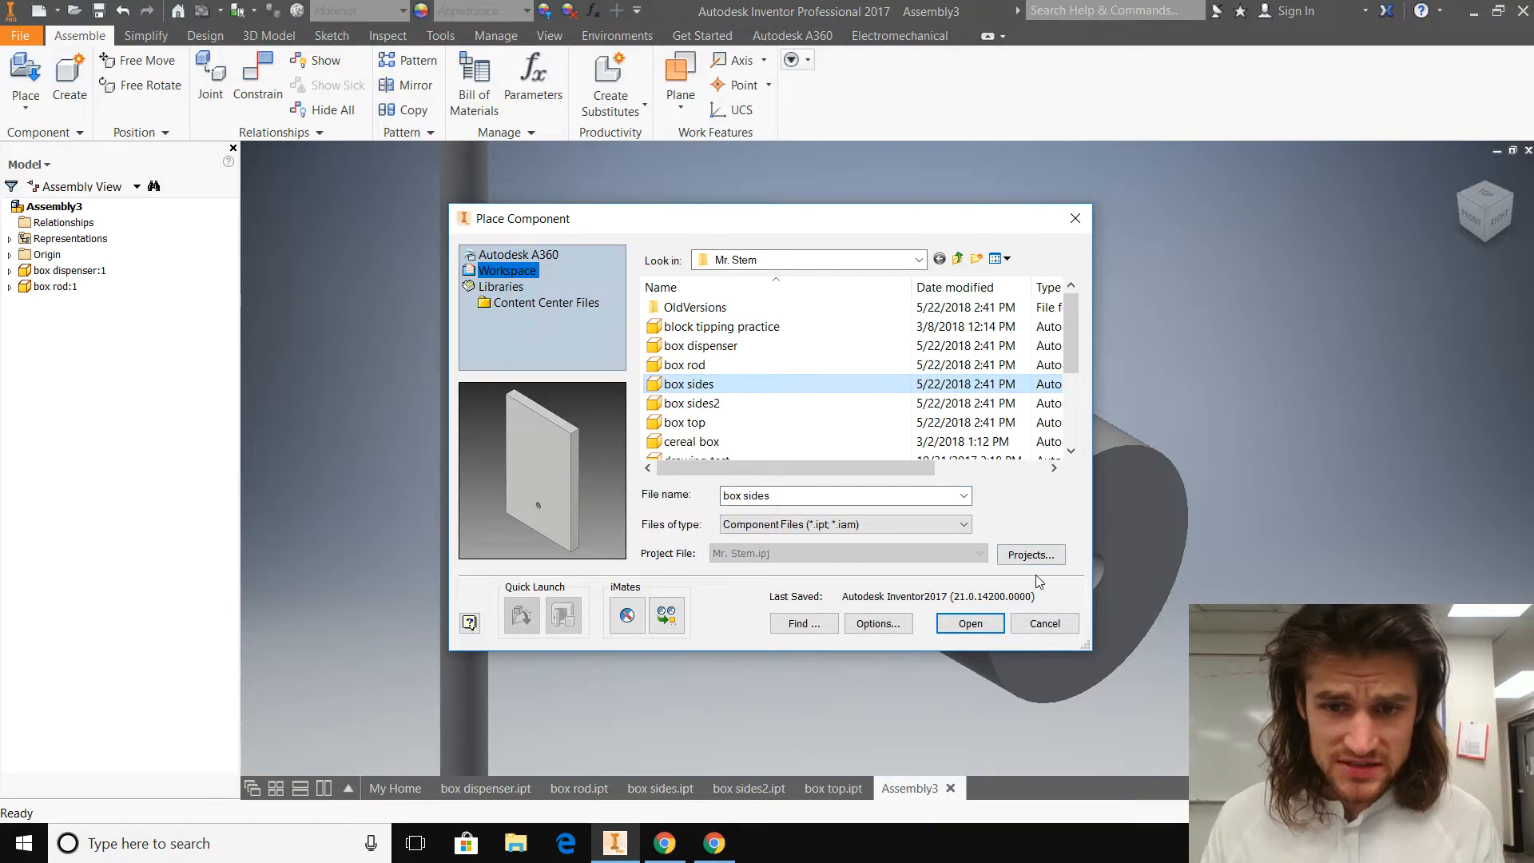
click(973, 635)
scroll(747, 503, up, 5)
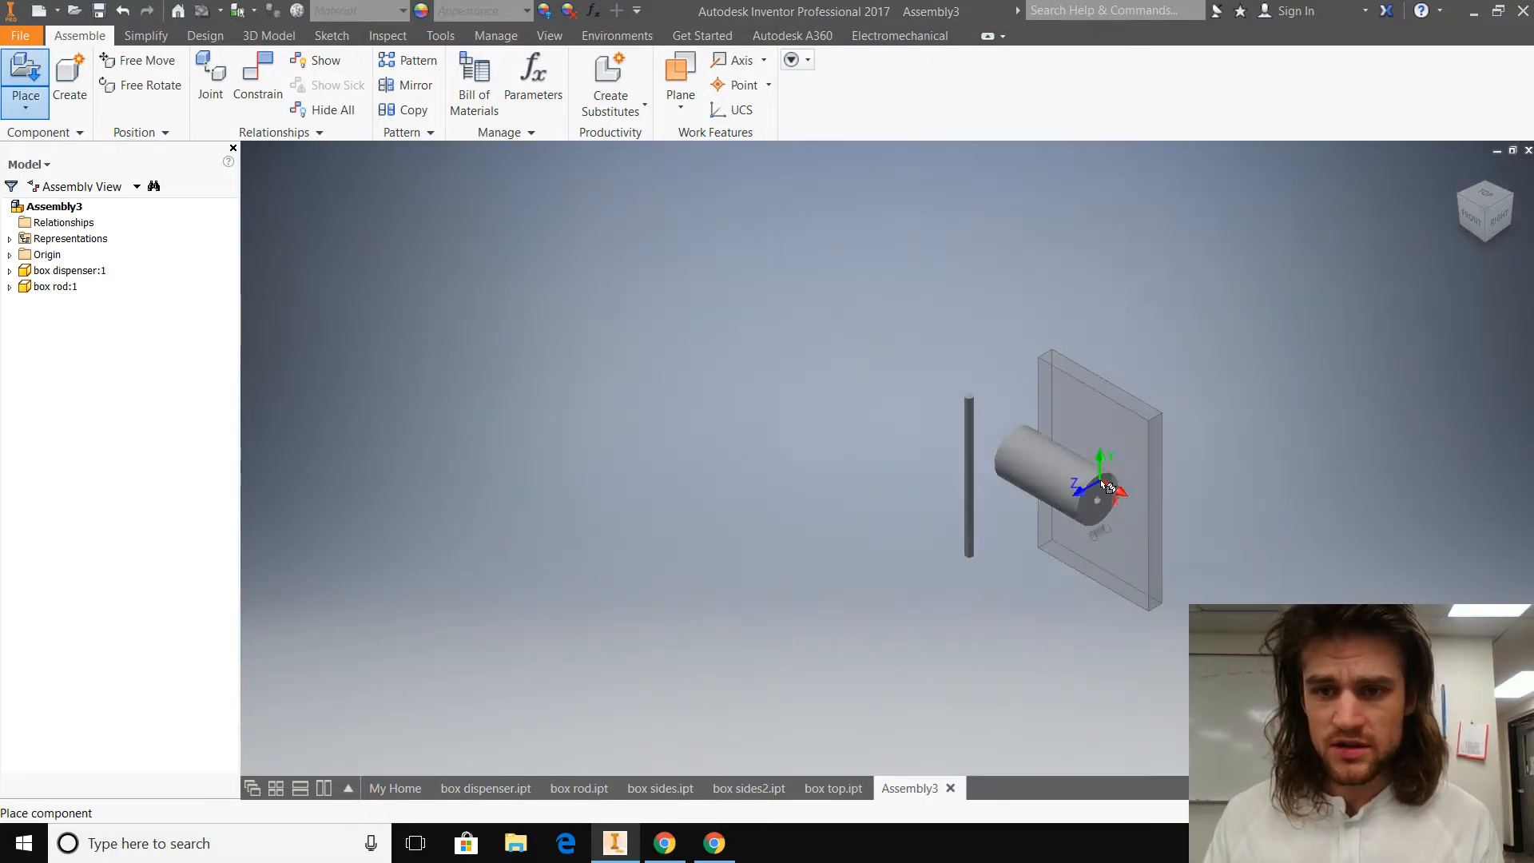
click(643, 517)
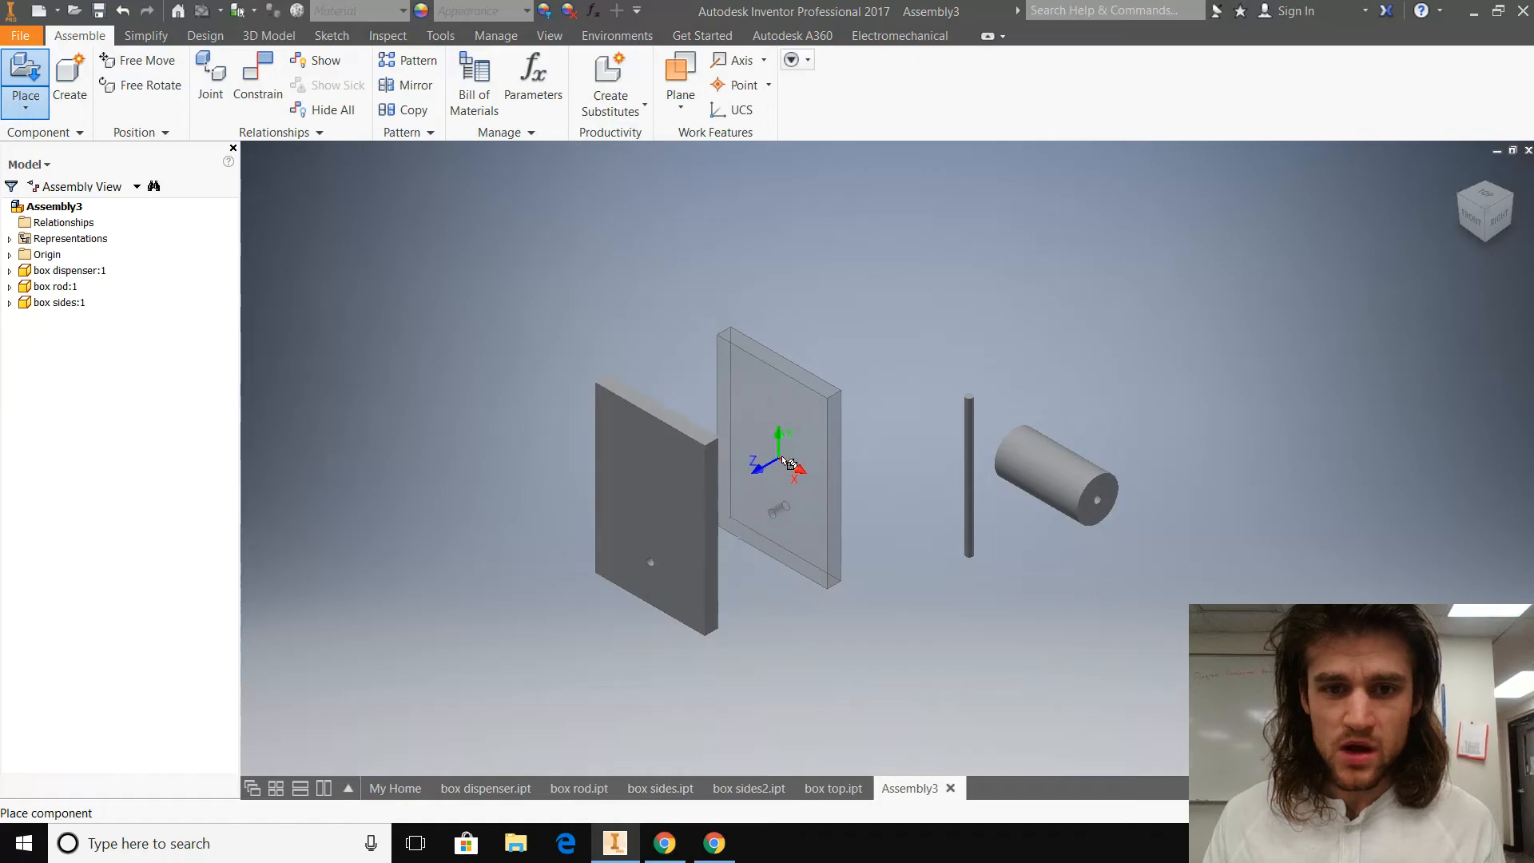
click(813, 445)
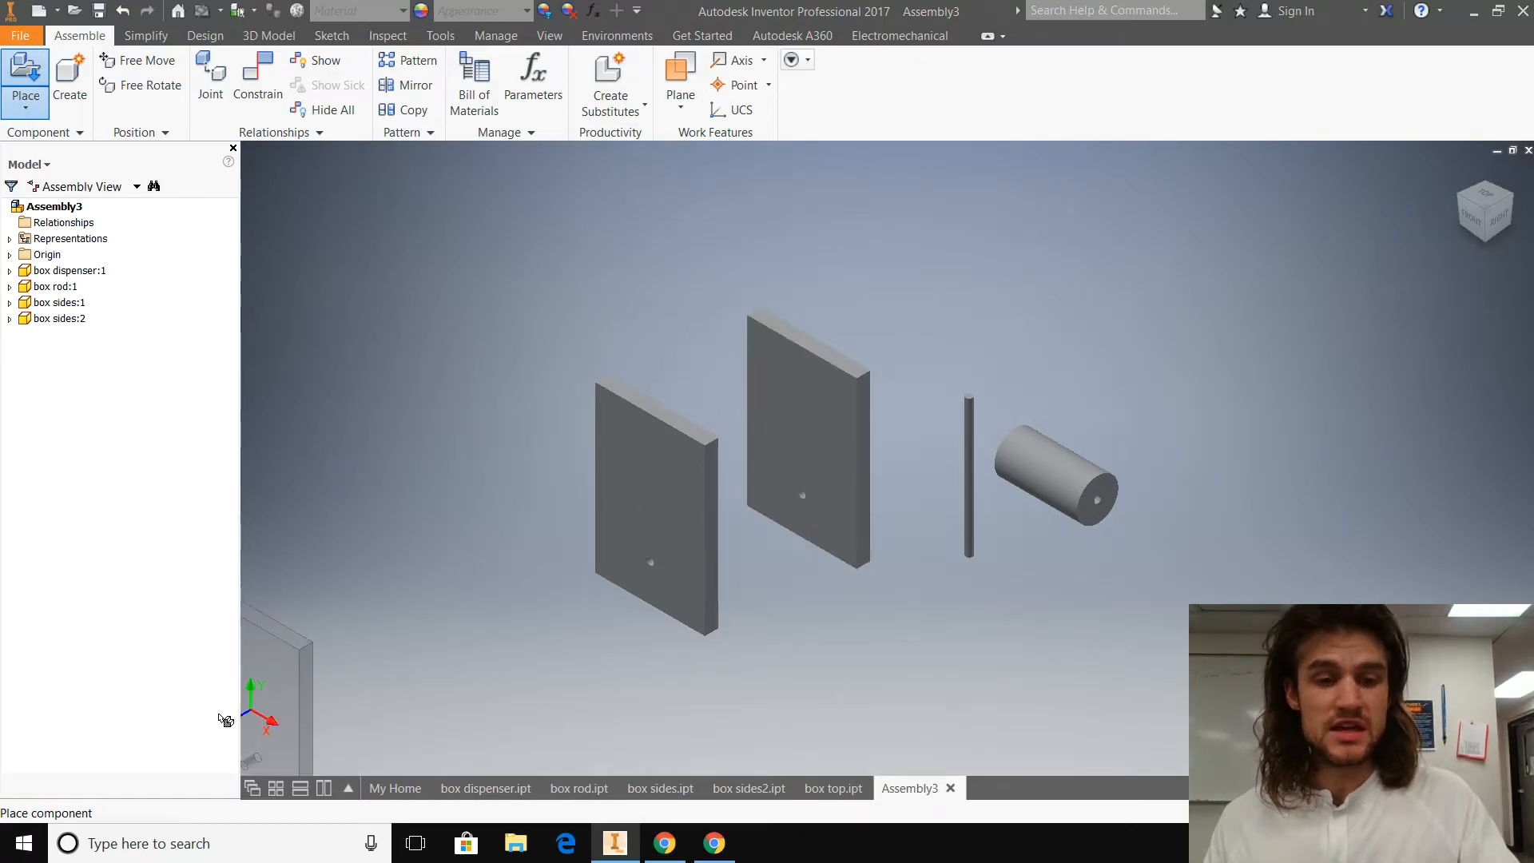
key(Escape)
Step: Place two instances of the box sides2 part in the assembly, beside the two panels with holes
click(26, 102)
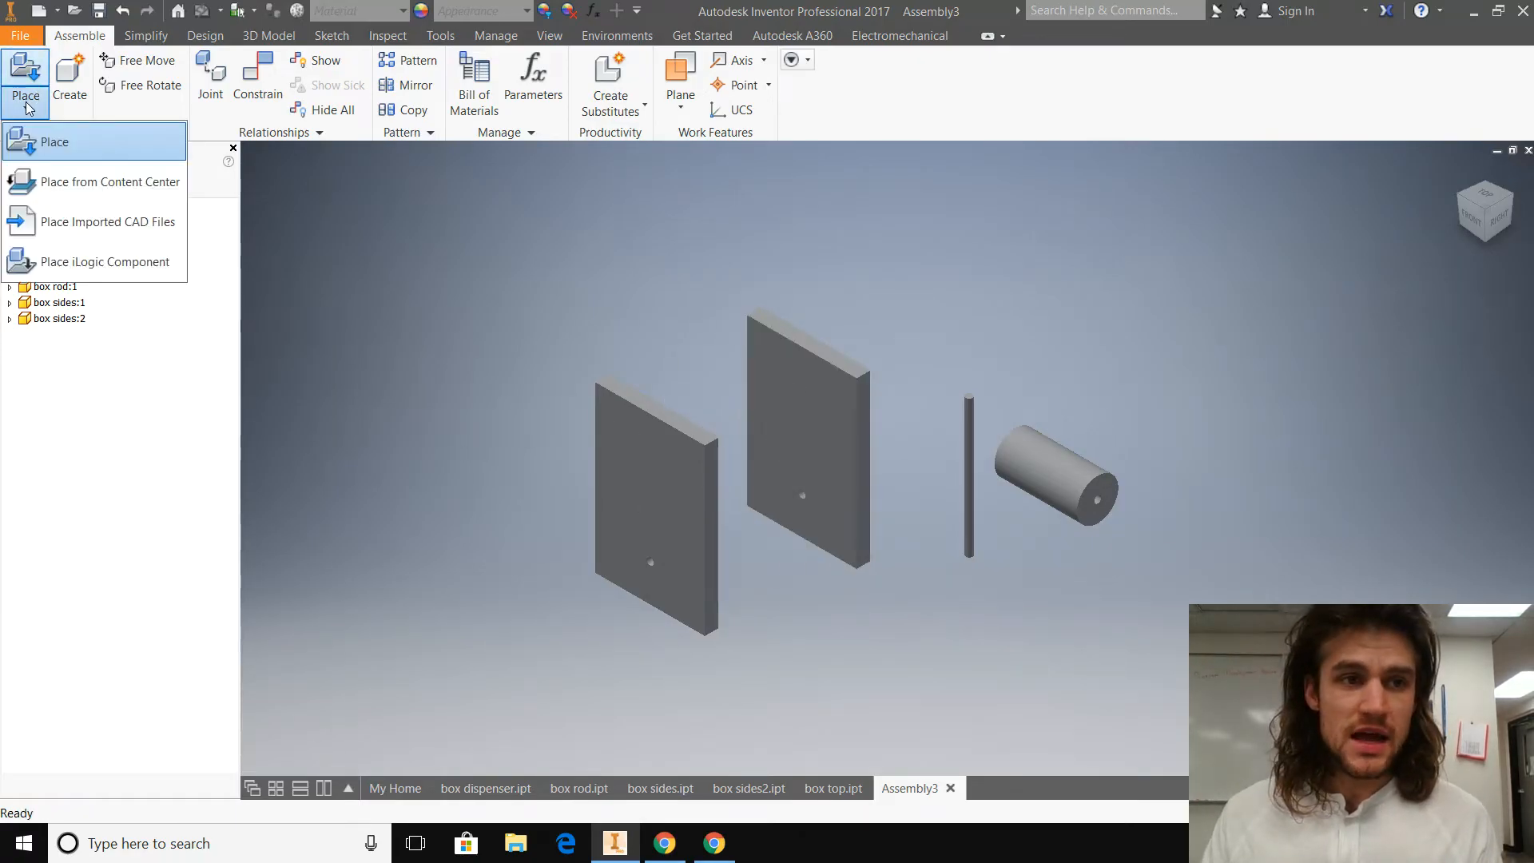
click(75, 144)
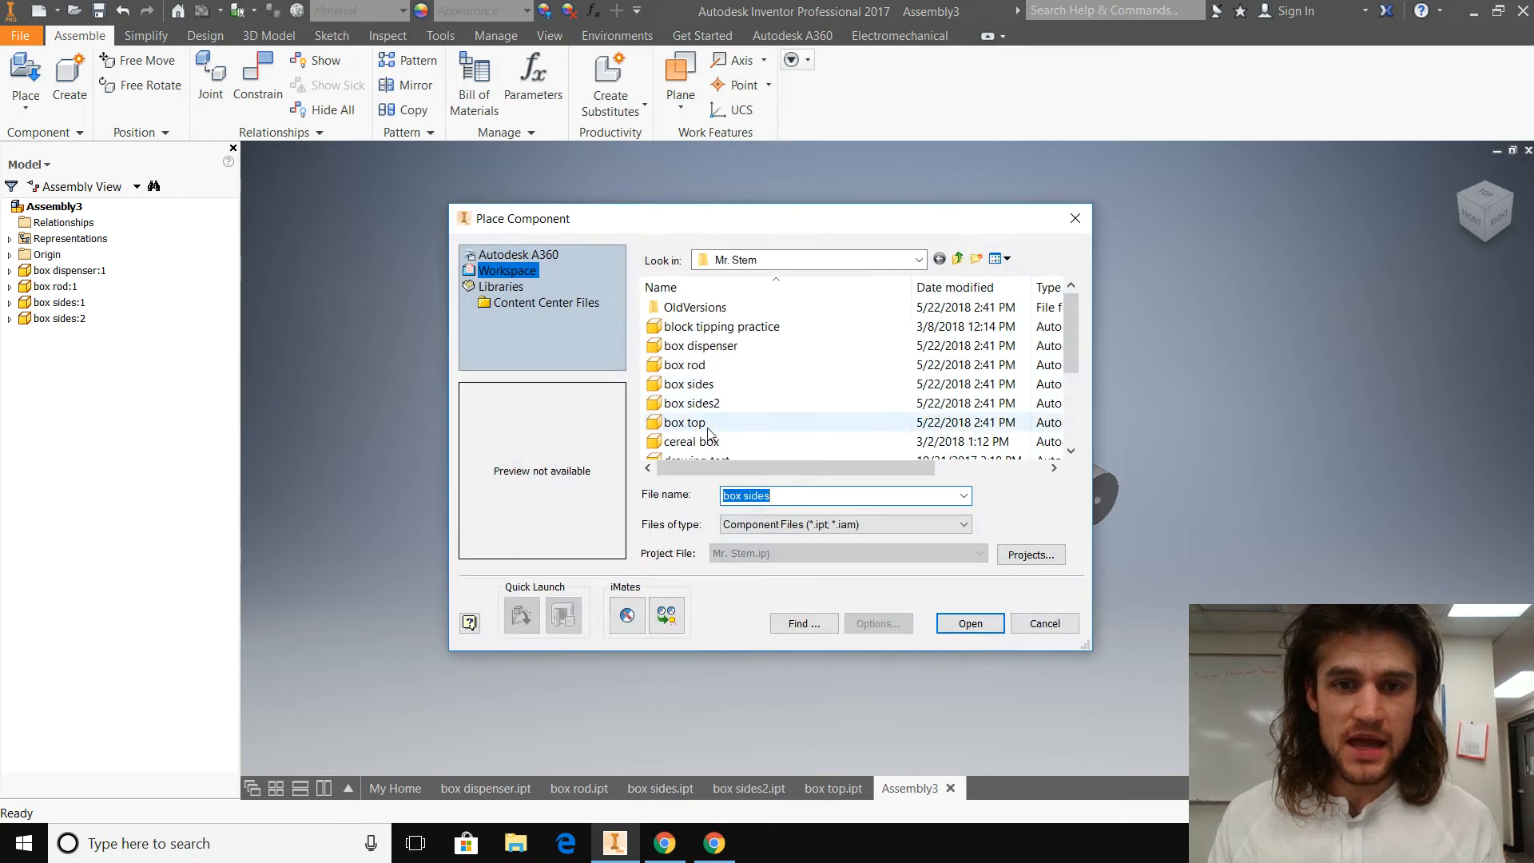
click(707, 404)
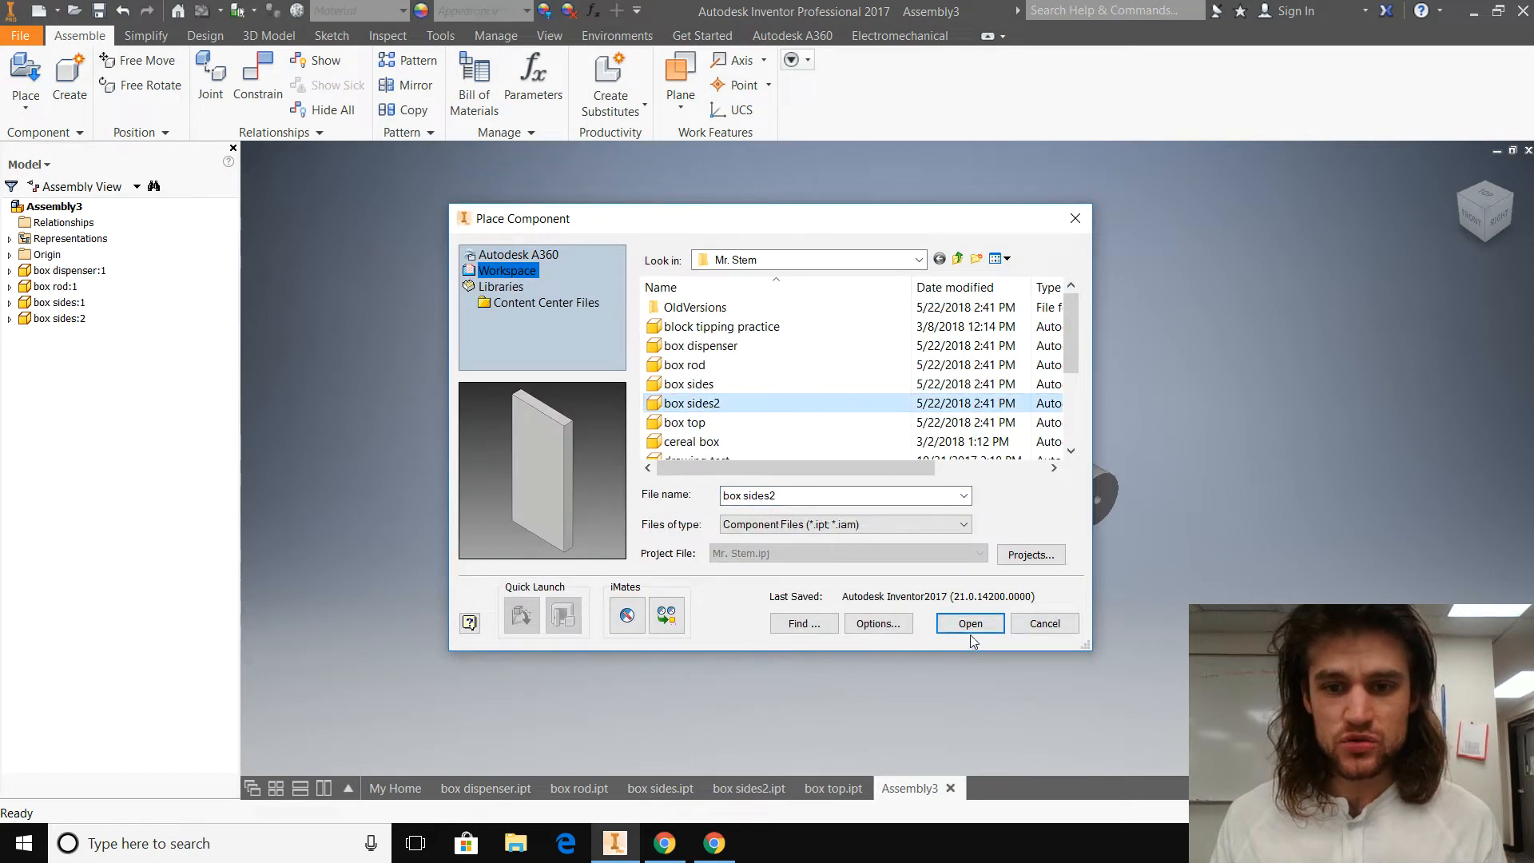
click(970, 623)
click(390, 375)
click(515, 339)
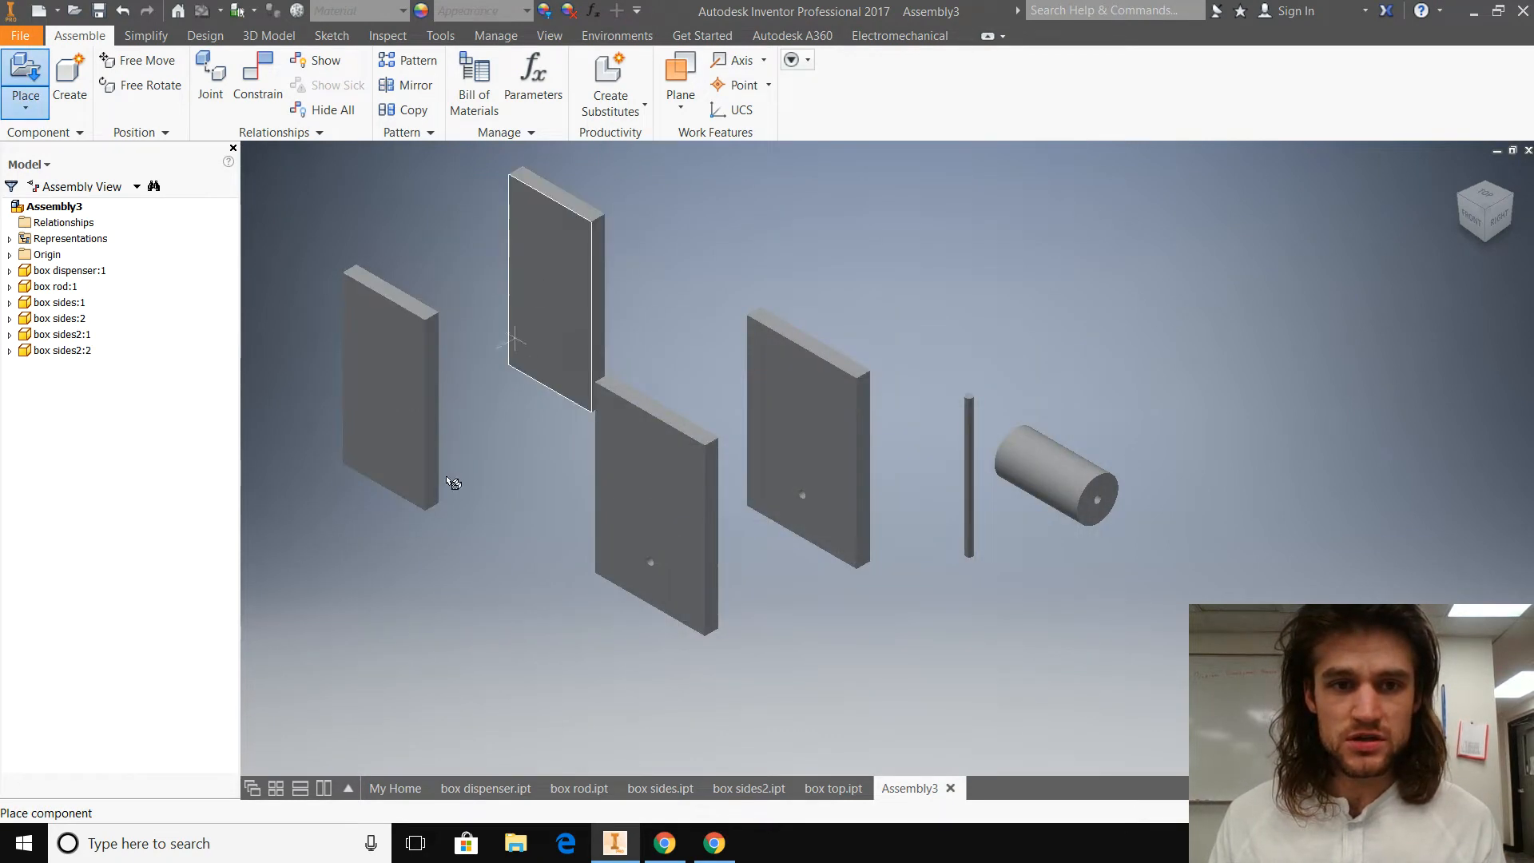
key(Escape)
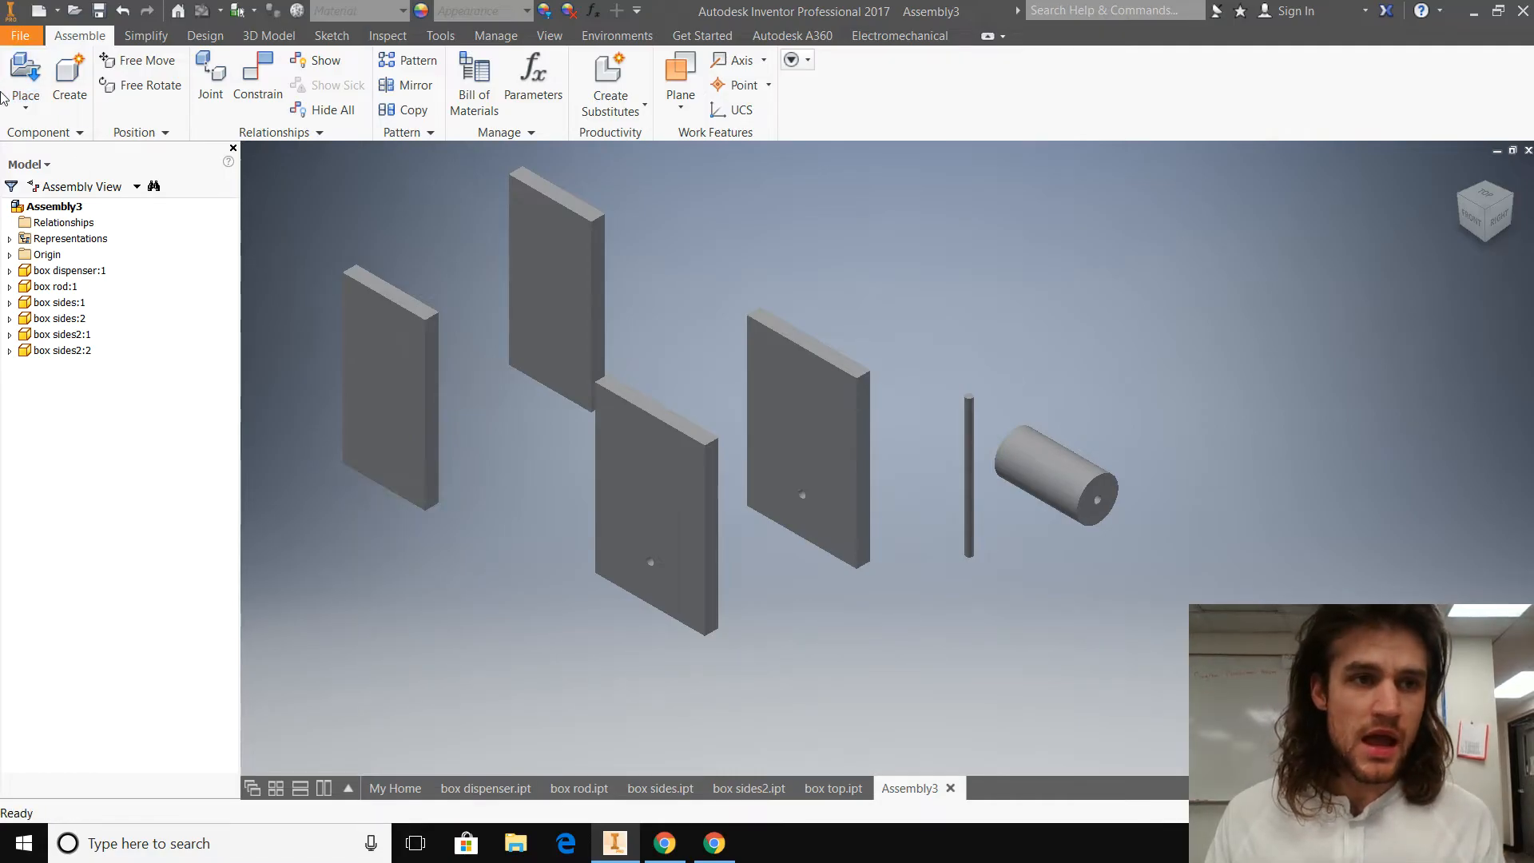
Step: Place one instance of the box top part in the assembly, clear of the dispenser cylinder, and end the placement
click(25, 101)
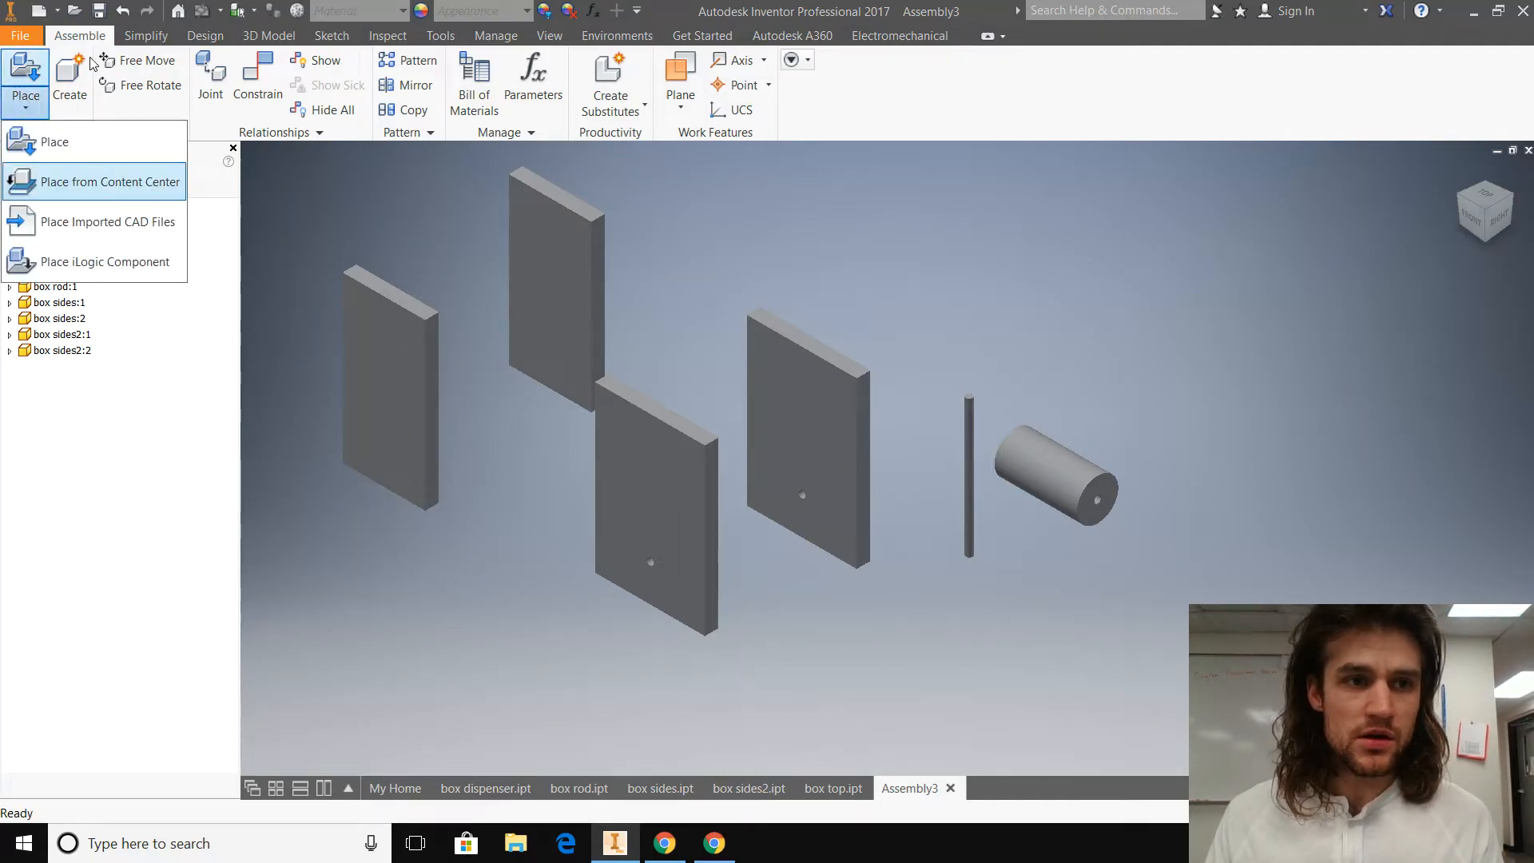
click(90, 131)
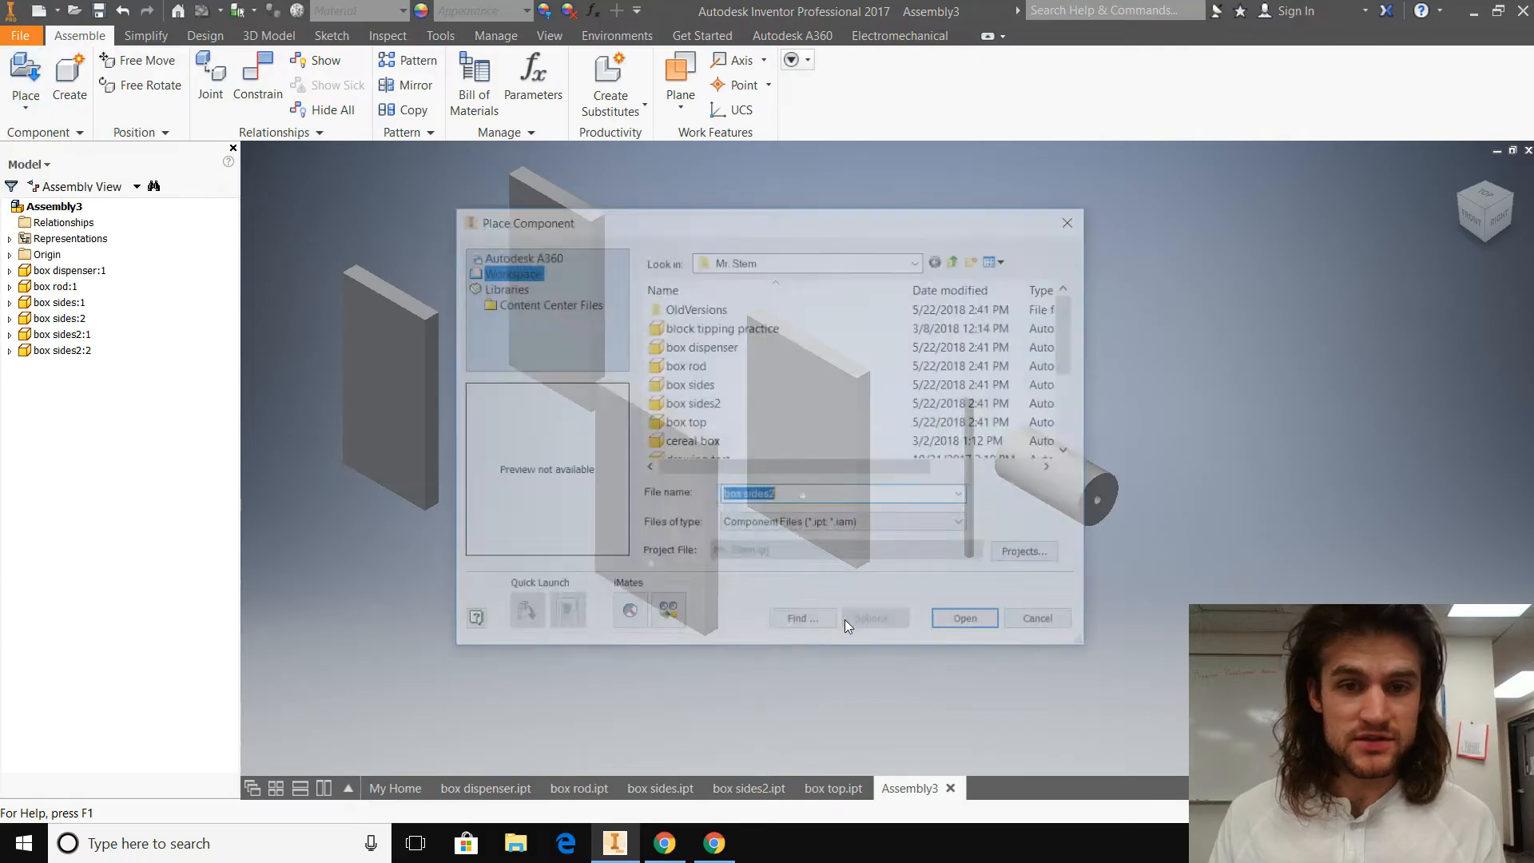
click(701, 426)
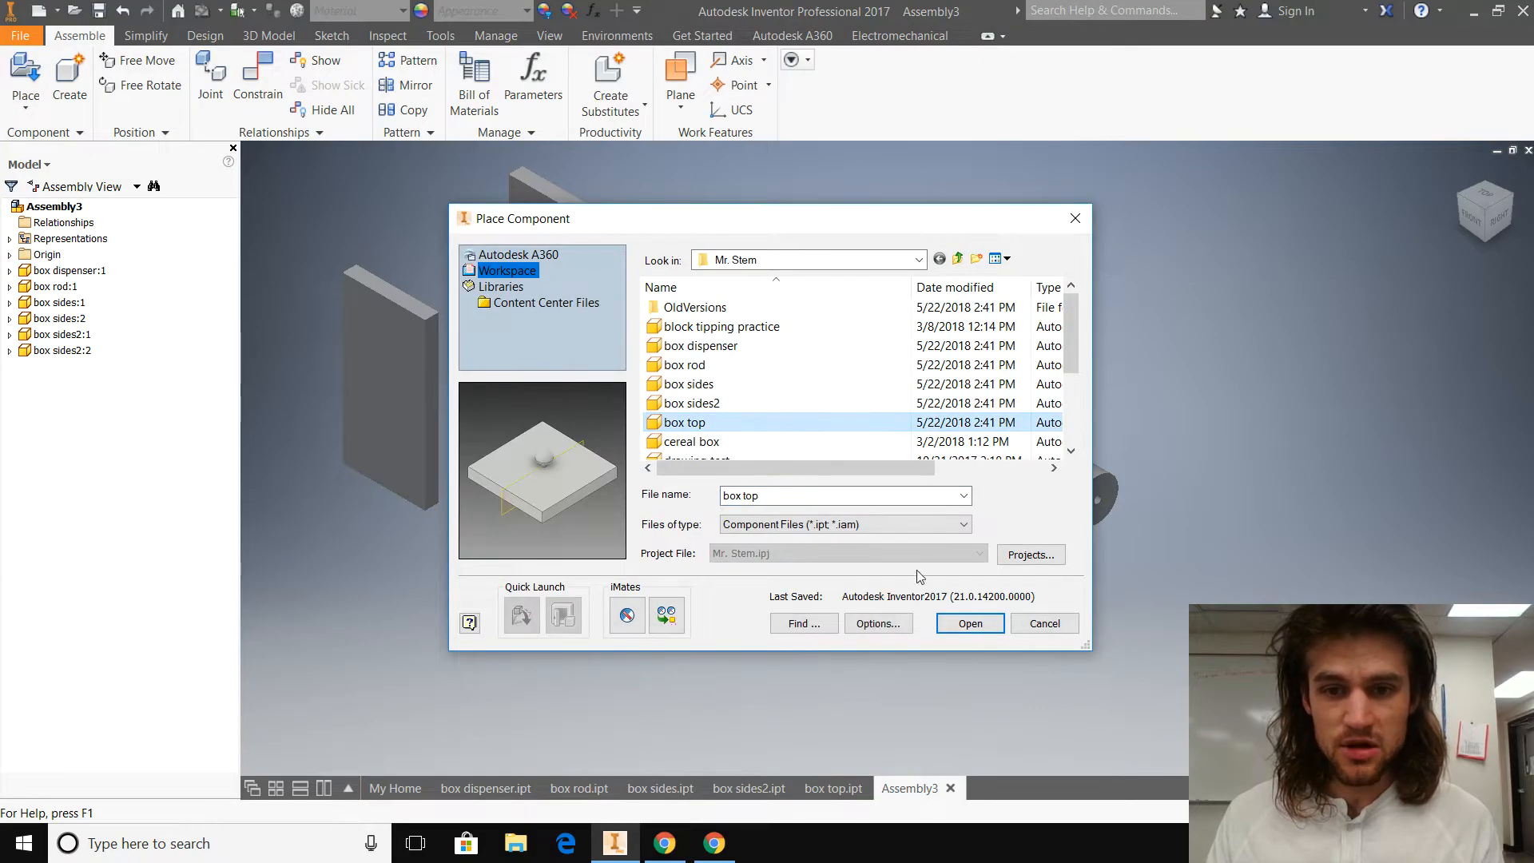
click(970, 623)
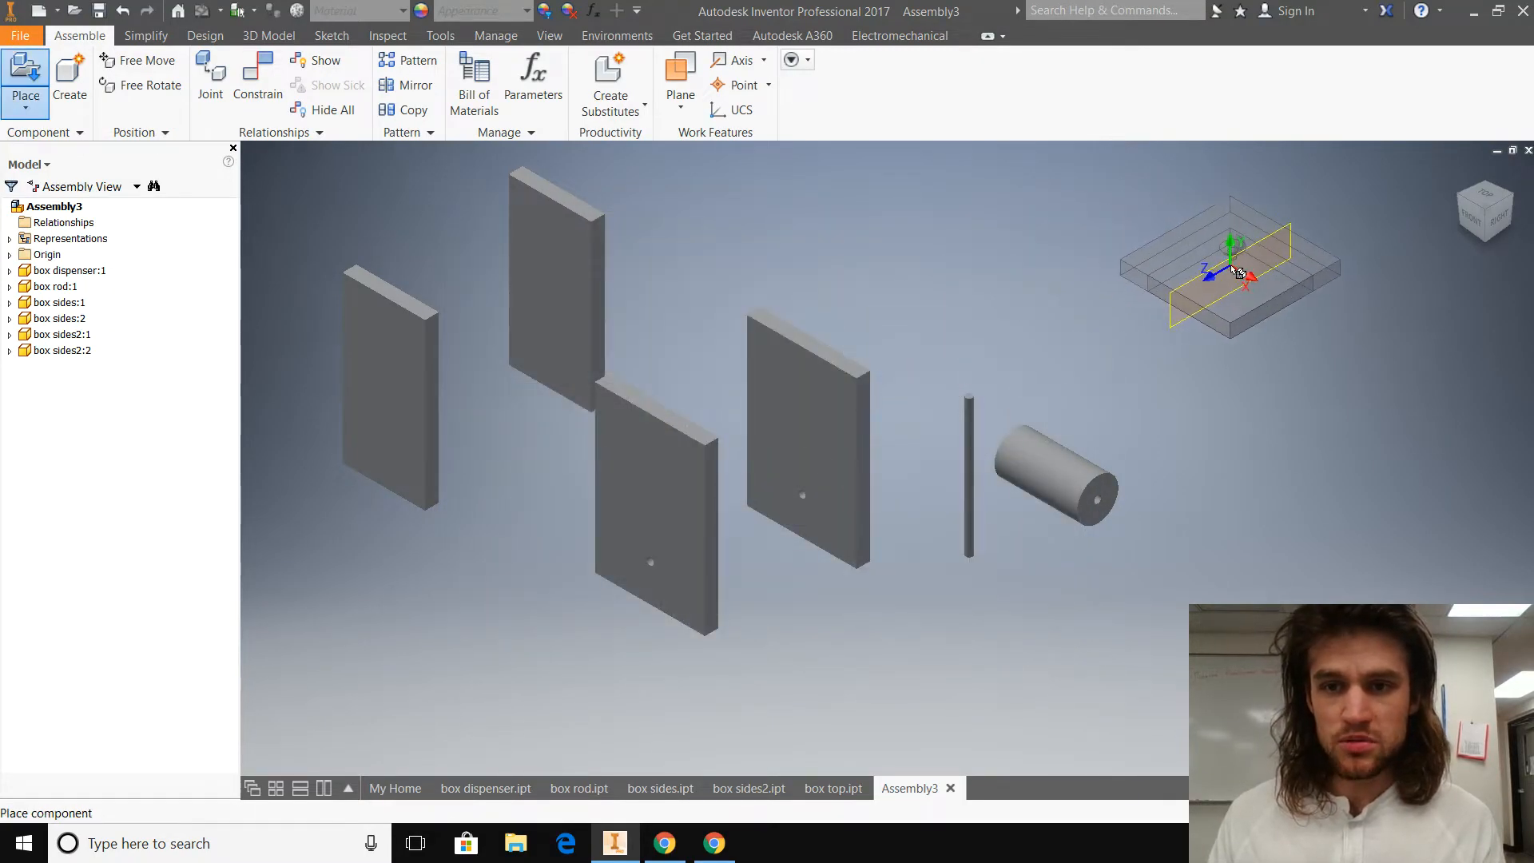
click(1237, 272)
key(Escape)
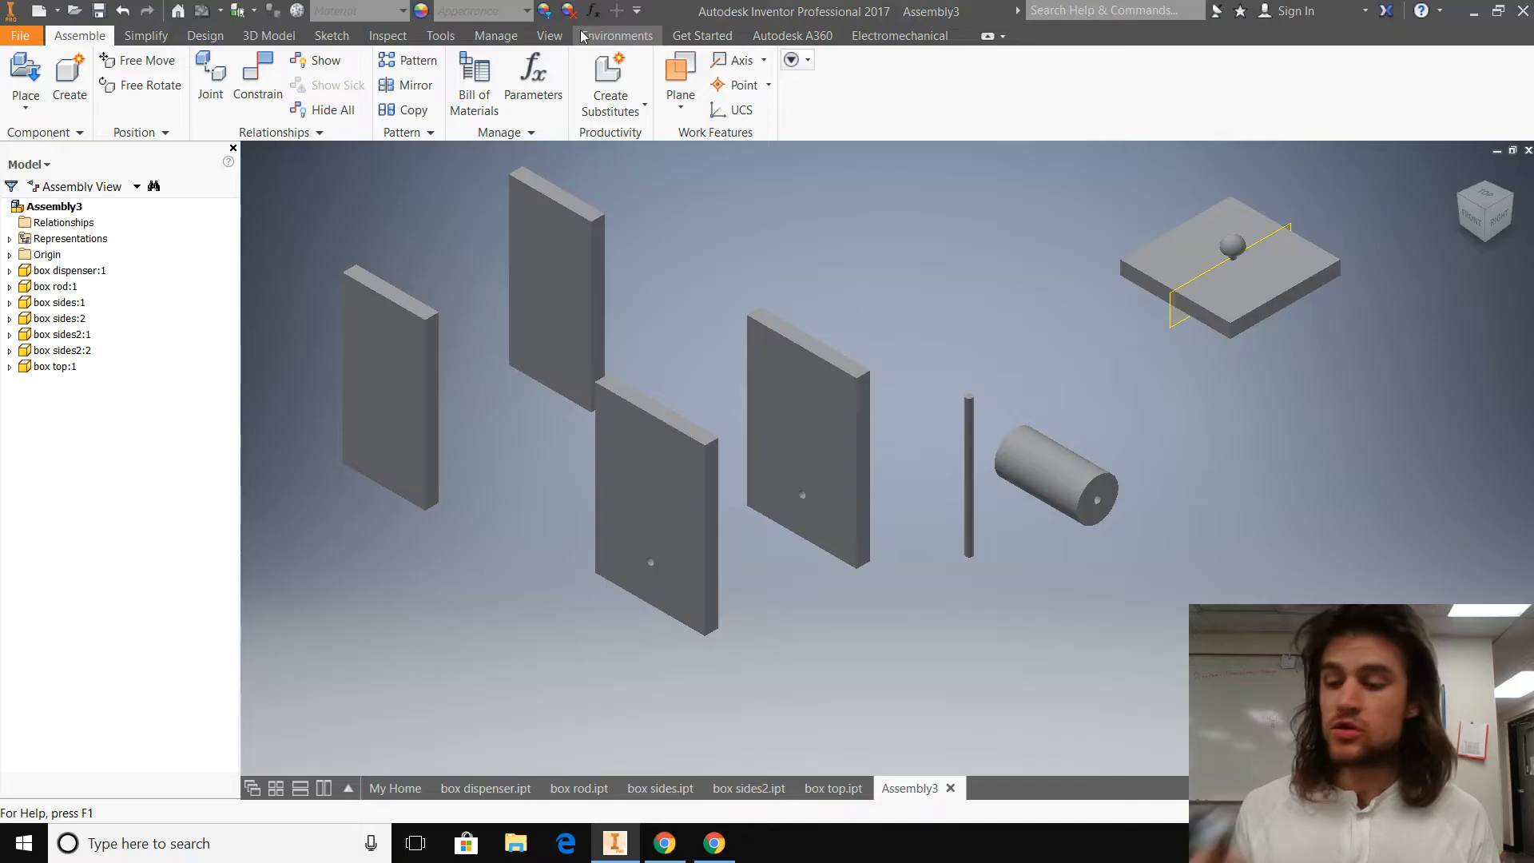
Step: Examine the placed box parts from several distances and angles, and restore the isometric view
scroll(582, 37, down, 2)
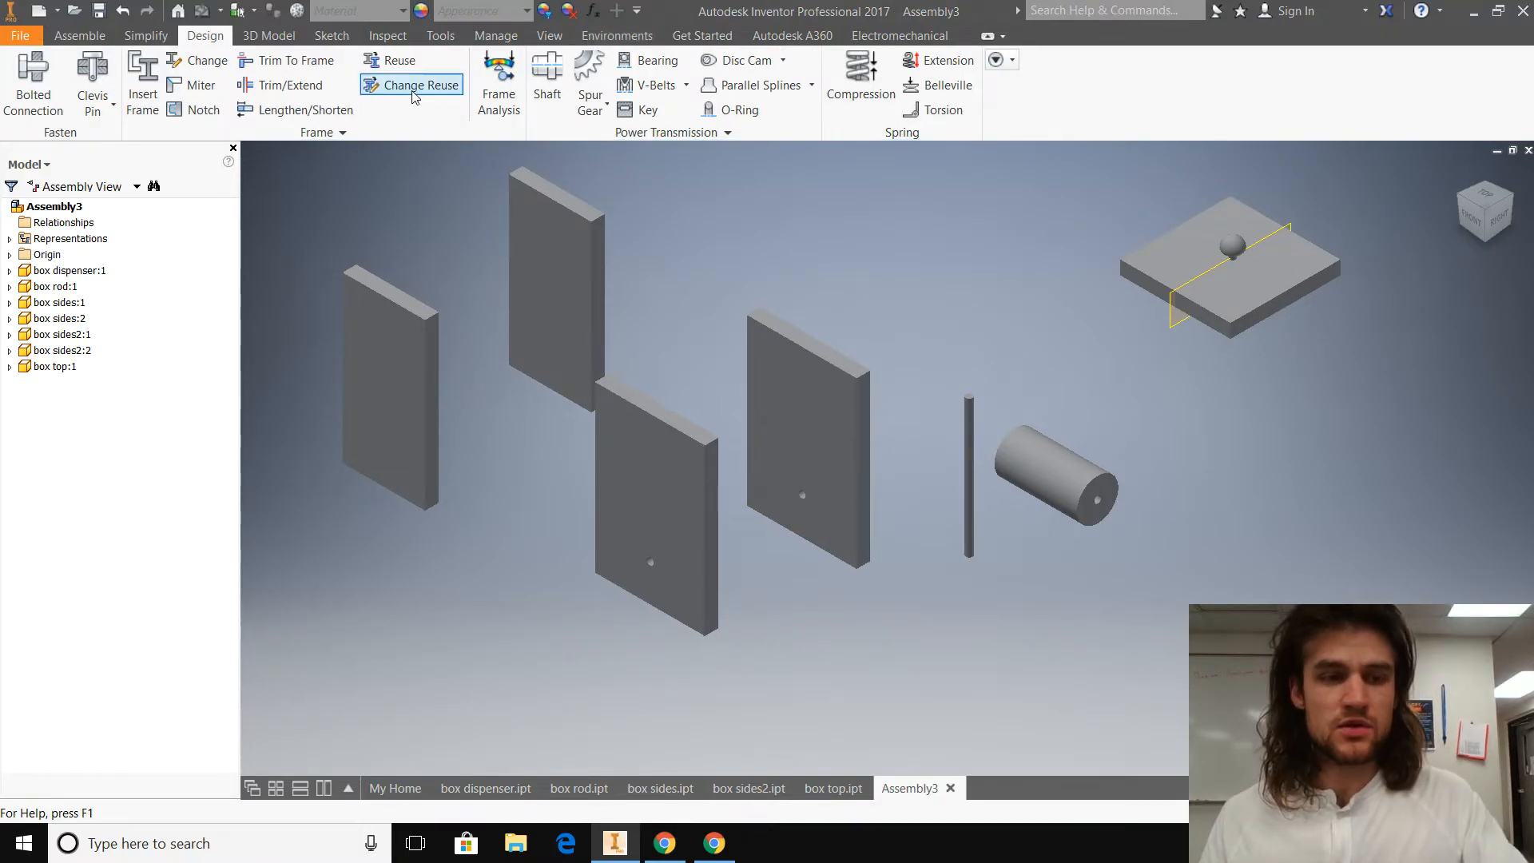
click(79, 37)
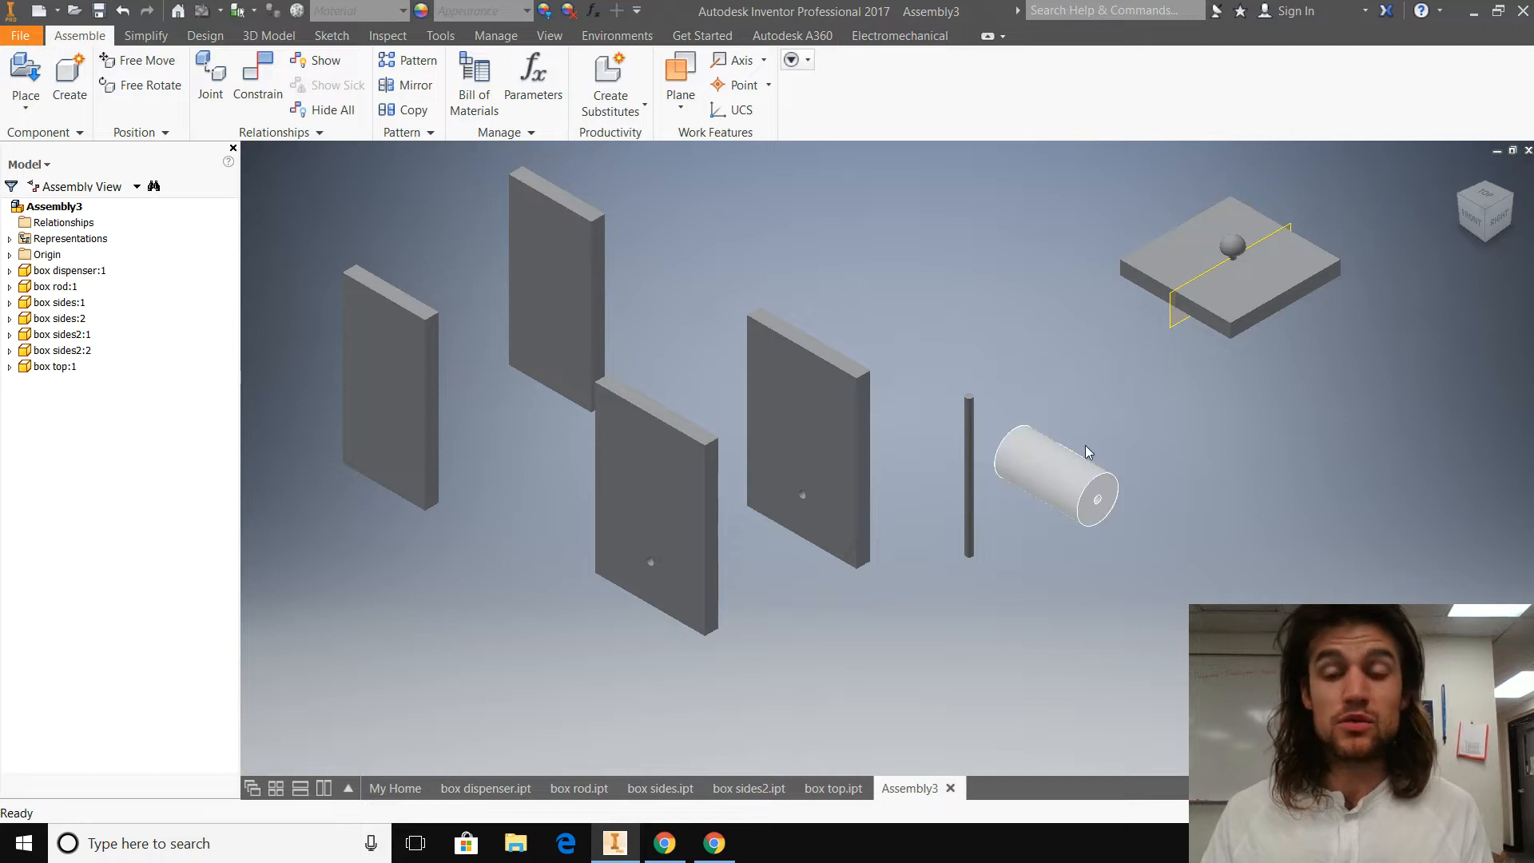
scroll(956, 532, down, 3)
scroll(956, 533, down, 1)
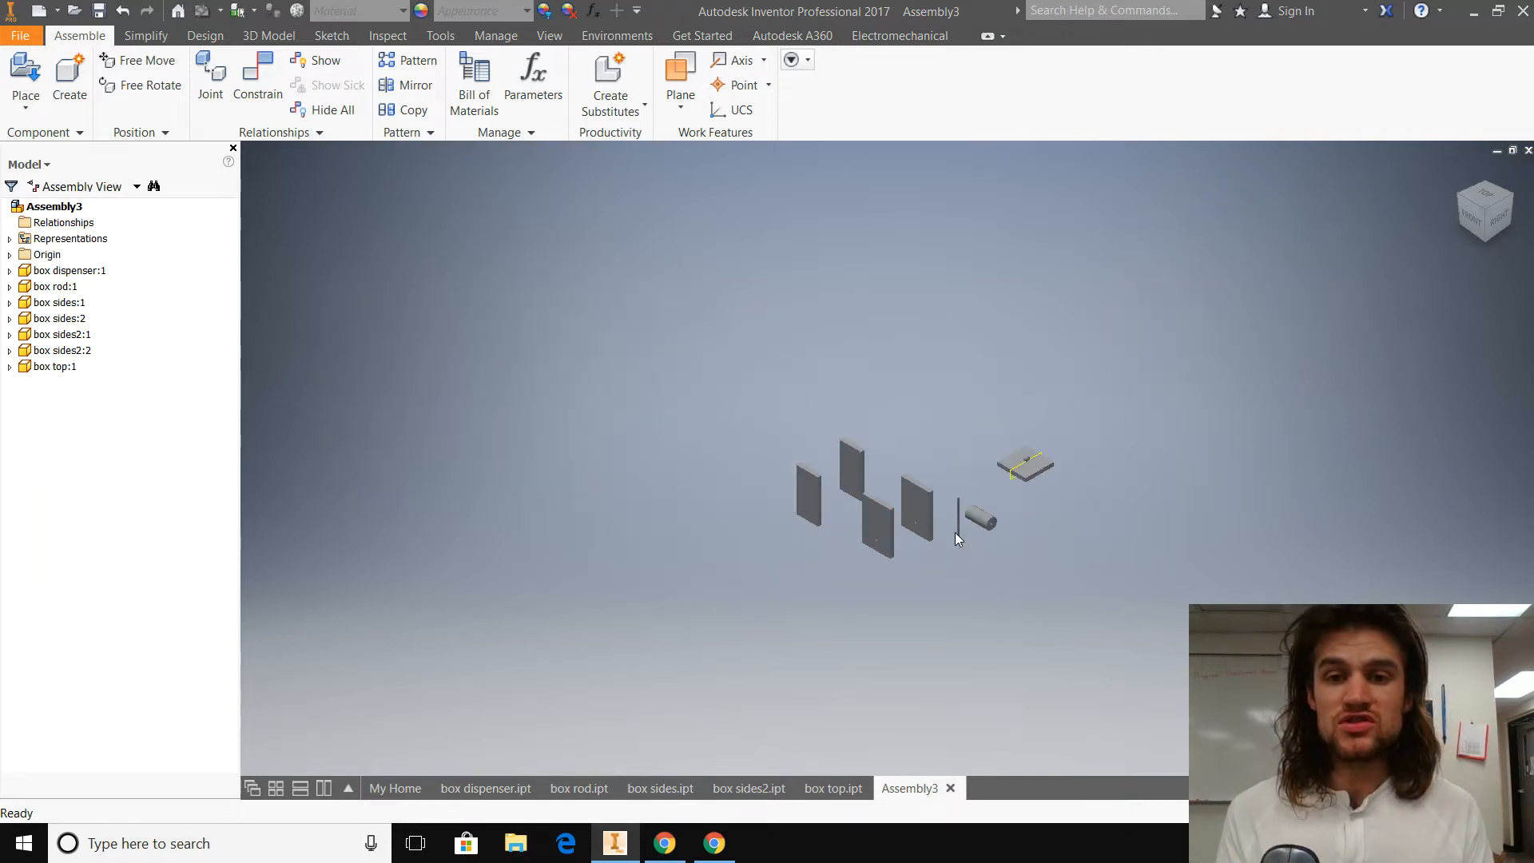
scroll(955, 532, up, 4)
scroll(956, 532, down, 1)
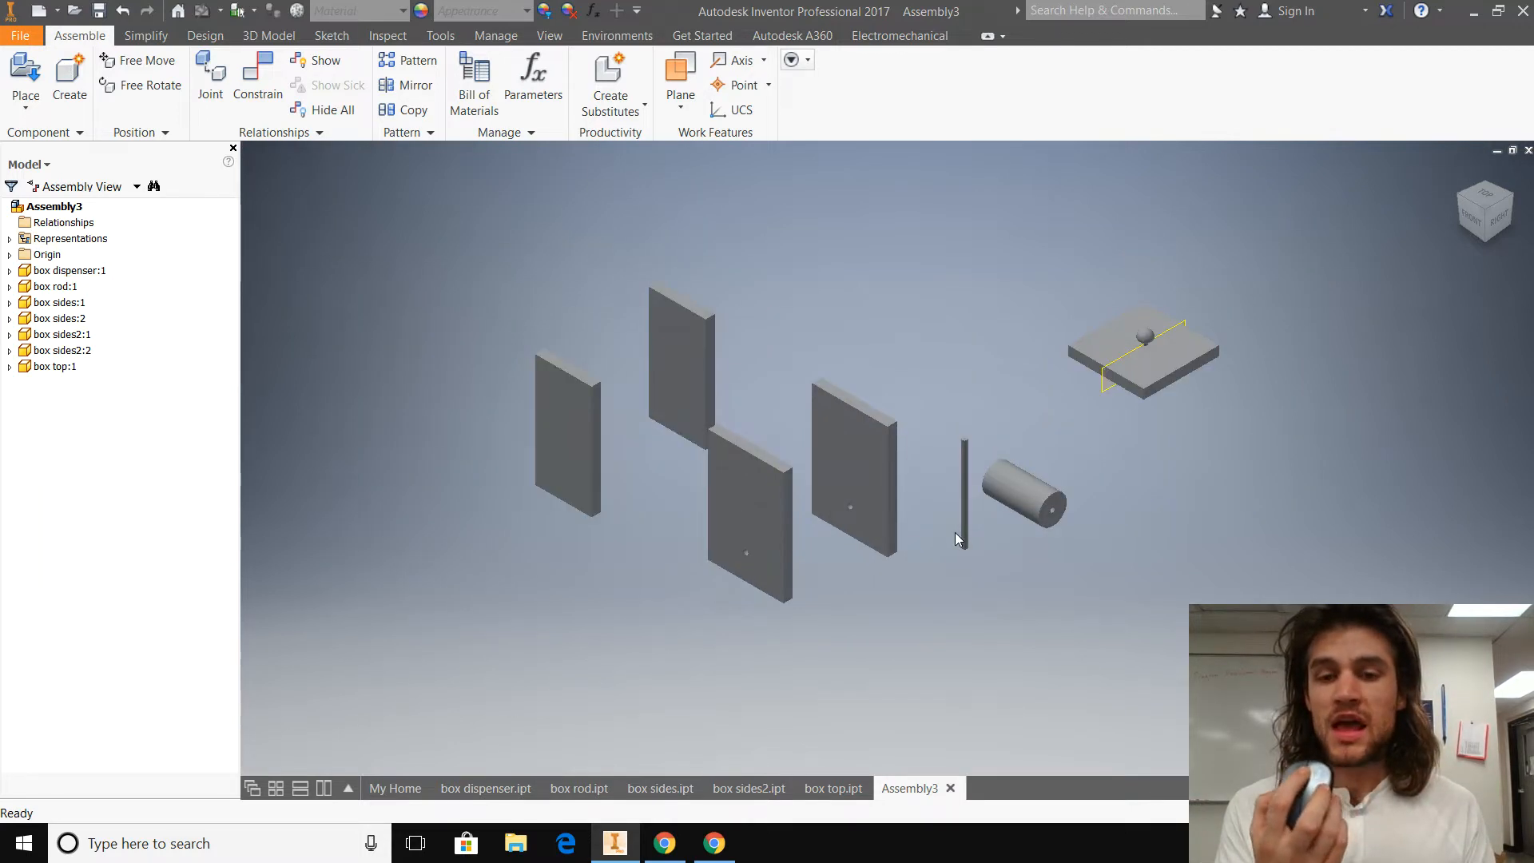
middle_drag(956, 533, 904, 508)
scroll(903, 517, up, 4)
middle_drag(781, 414, 846, 497)
scroll(893, 456, down, 4)
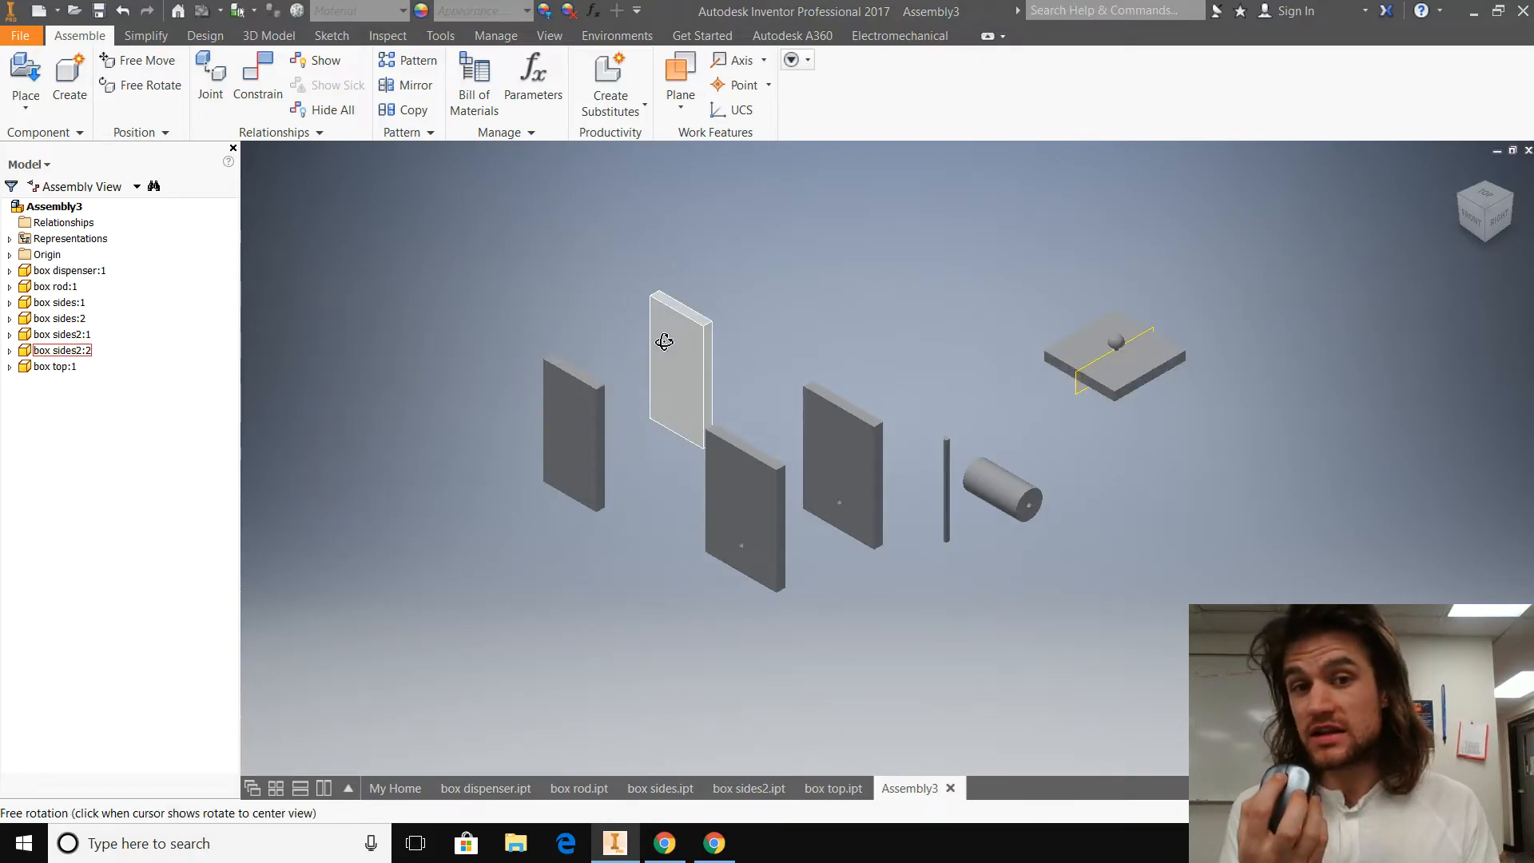
shift+middle_drag(660, 336, 445, 456)
click(1463, 209)
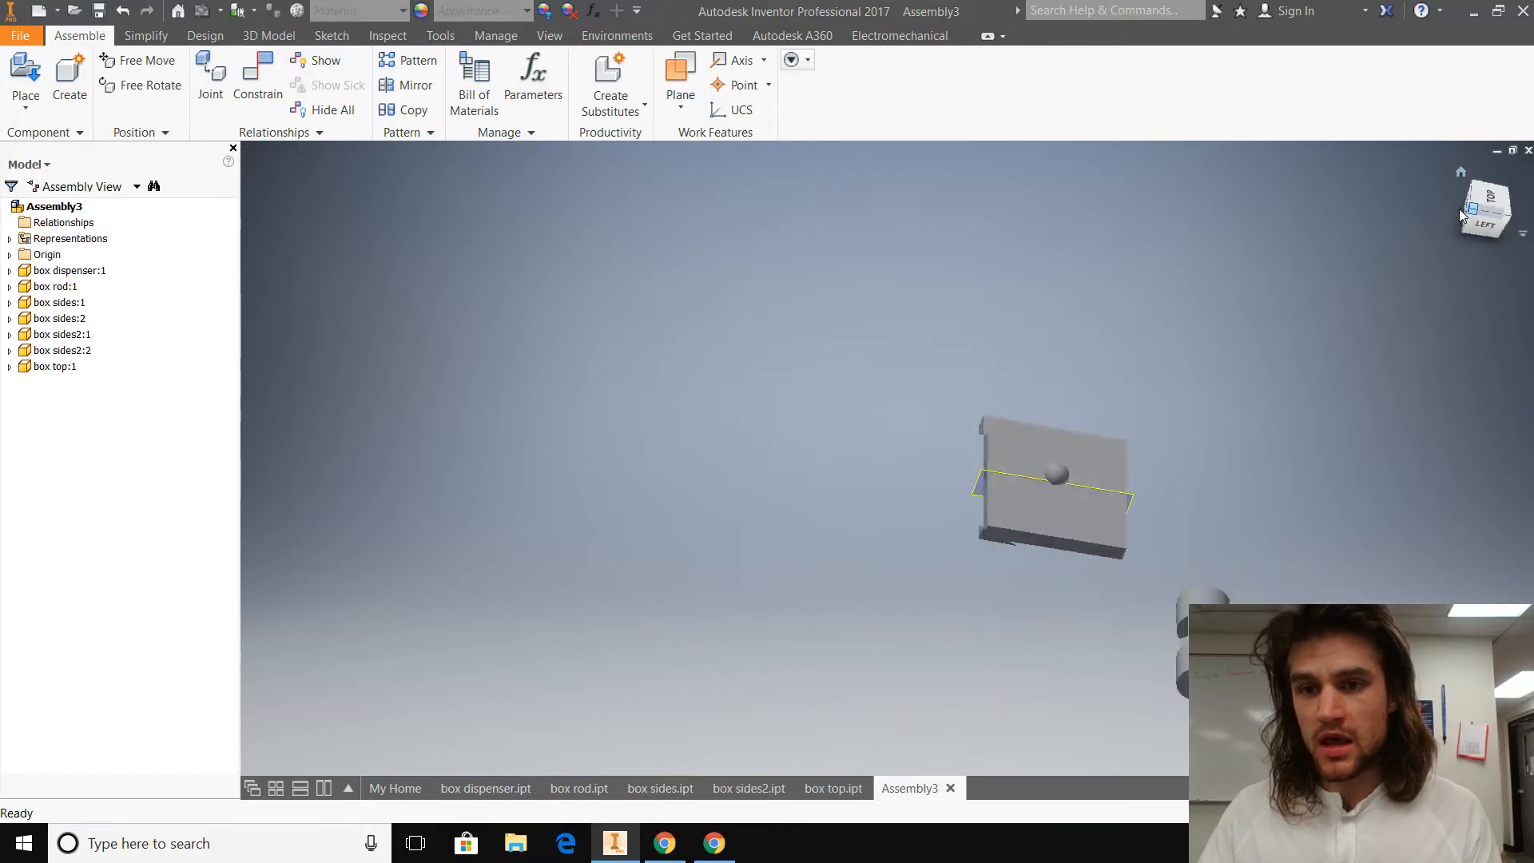
scroll(1264, 327, up, 6)
shift+middle_drag(1268, 334, 927, 224)
drag(927, 224, 745, 565)
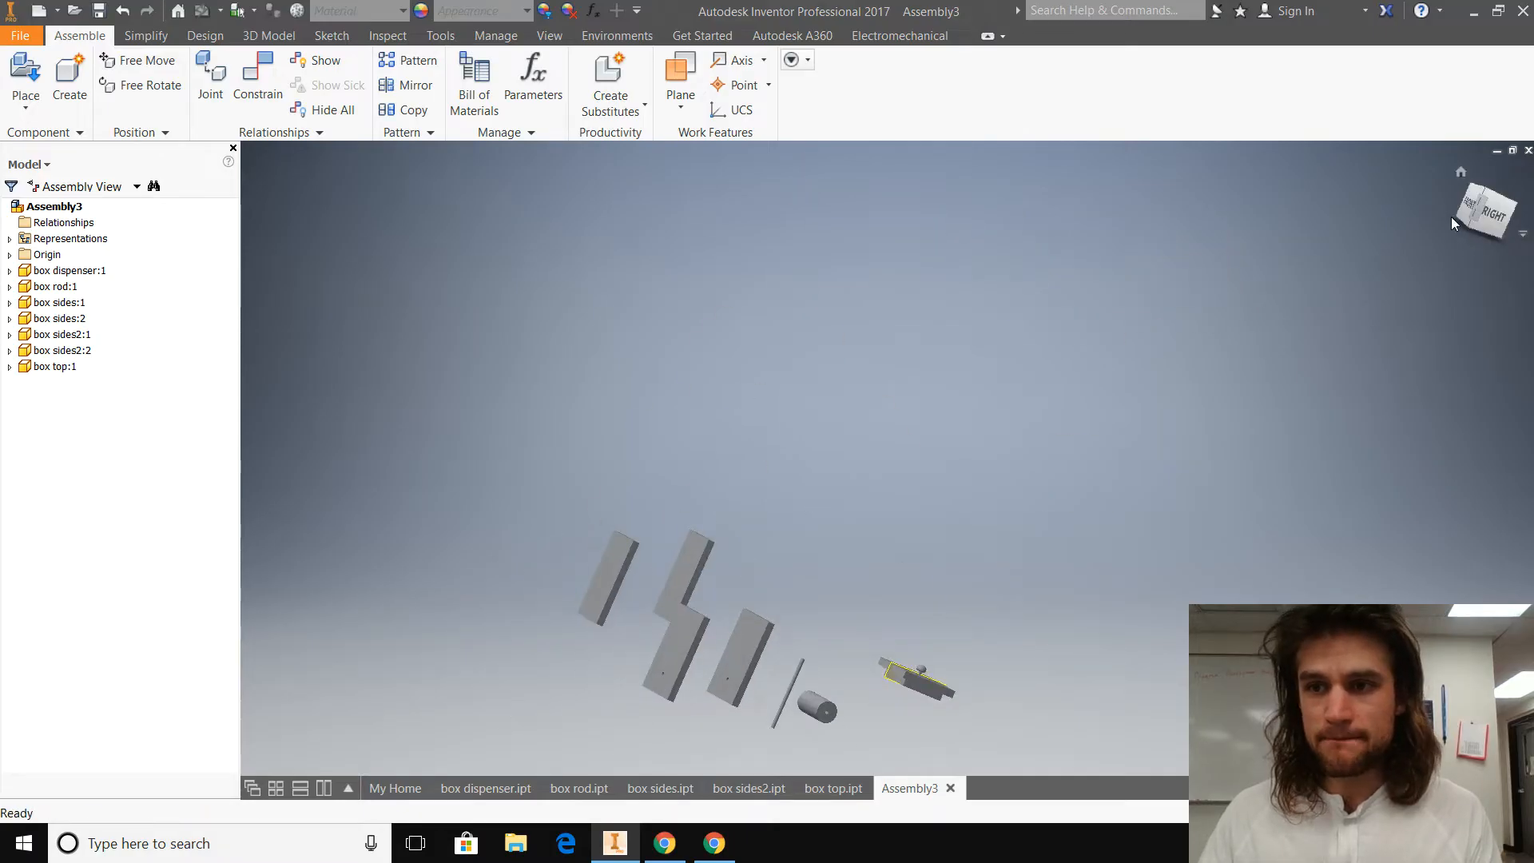
click(1483, 194)
scroll(874, 465, down, 4)
scroll(879, 470, up, 6)
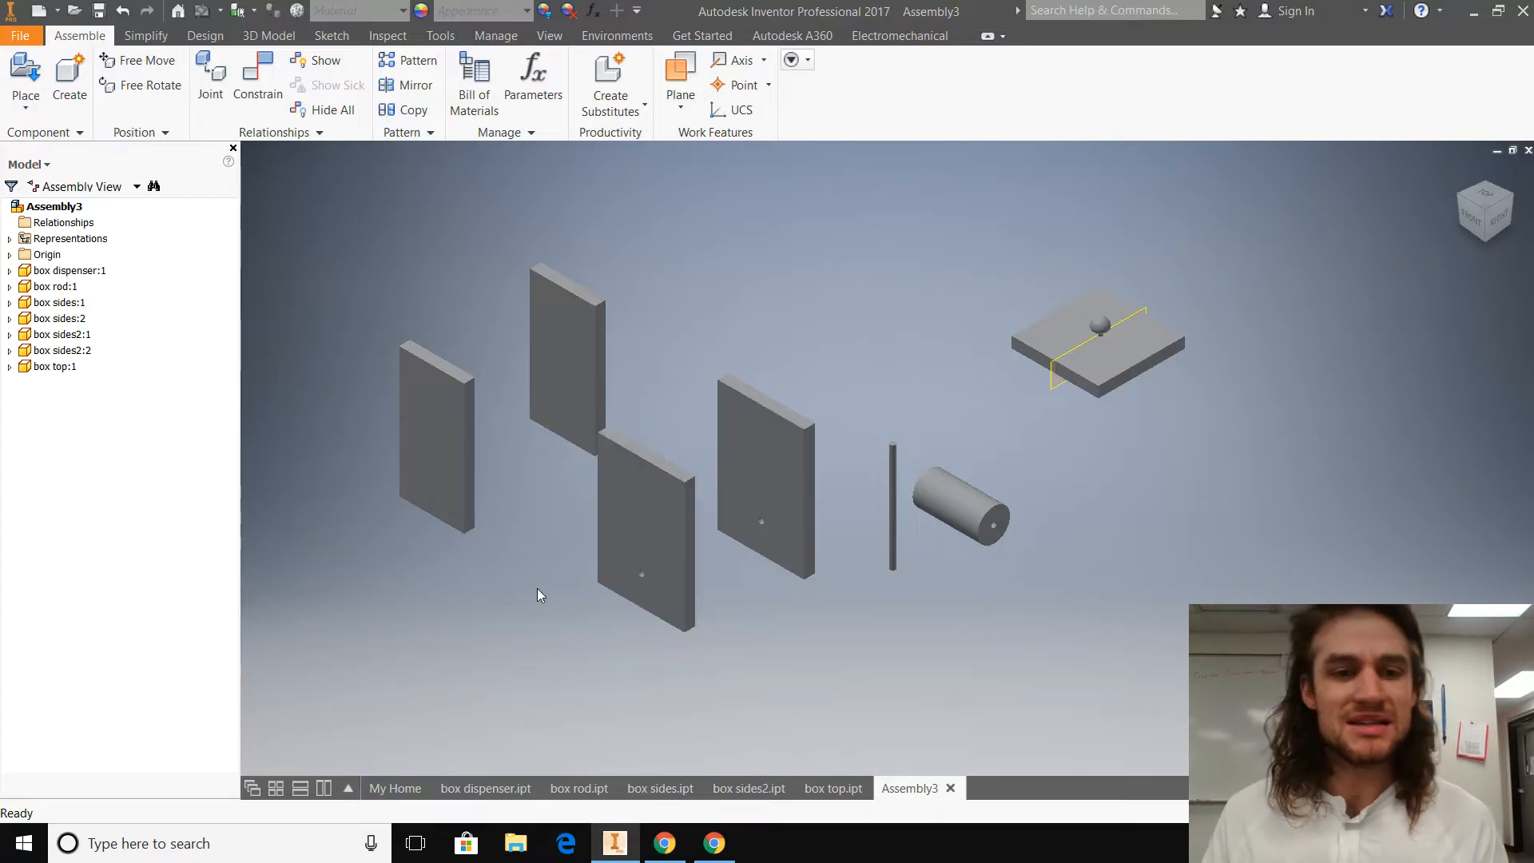
Step: Spread apart the two panels with holes and the box sides2:2 panel
drag(642, 547, 649, 608)
drag(804, 430, 840, 439)
drag(576, 338, 624, 338)
Step: Free-rotate the box sides2:1 panel so that it turns away from the orientation of the other side panels
drag(428, 386, 405, 334)
click(160, 86)
key(Escape)
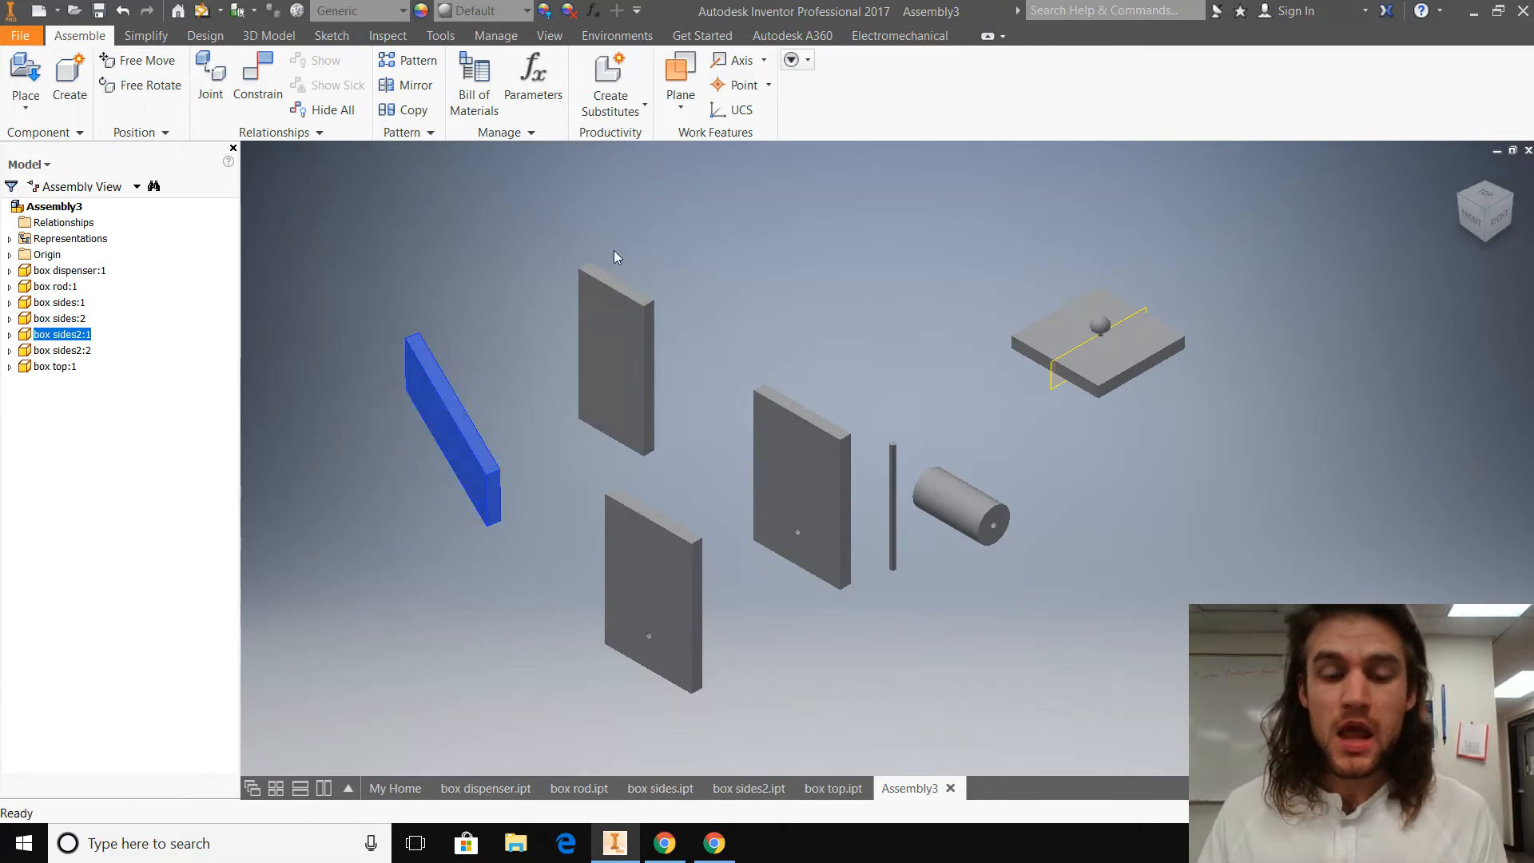
click(436, 602)
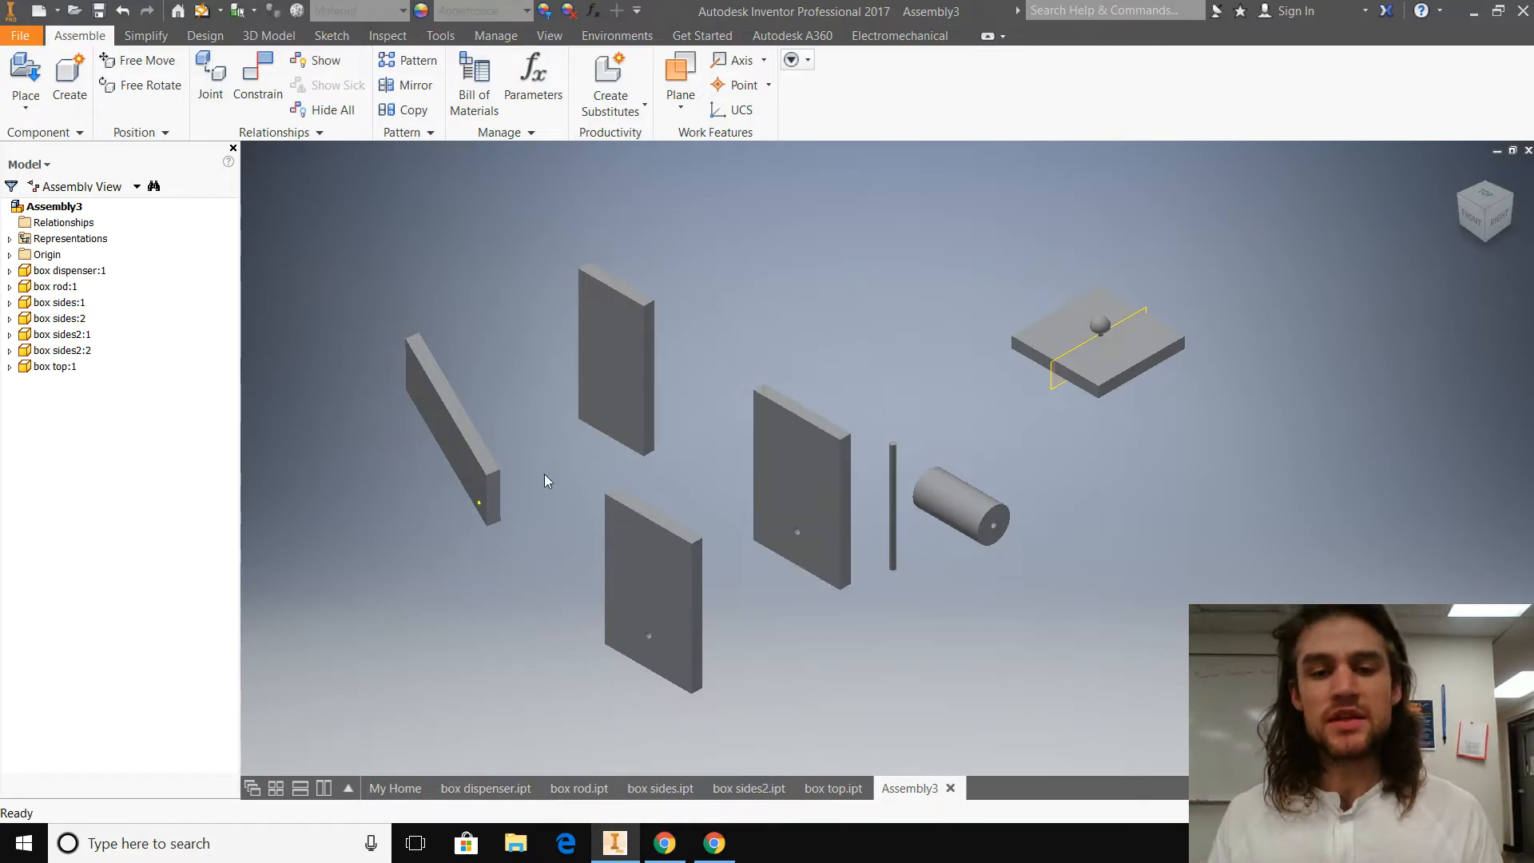
Step: Ground the box sides:1 panel so that it stays fixed in the assembly
click(666, 578)
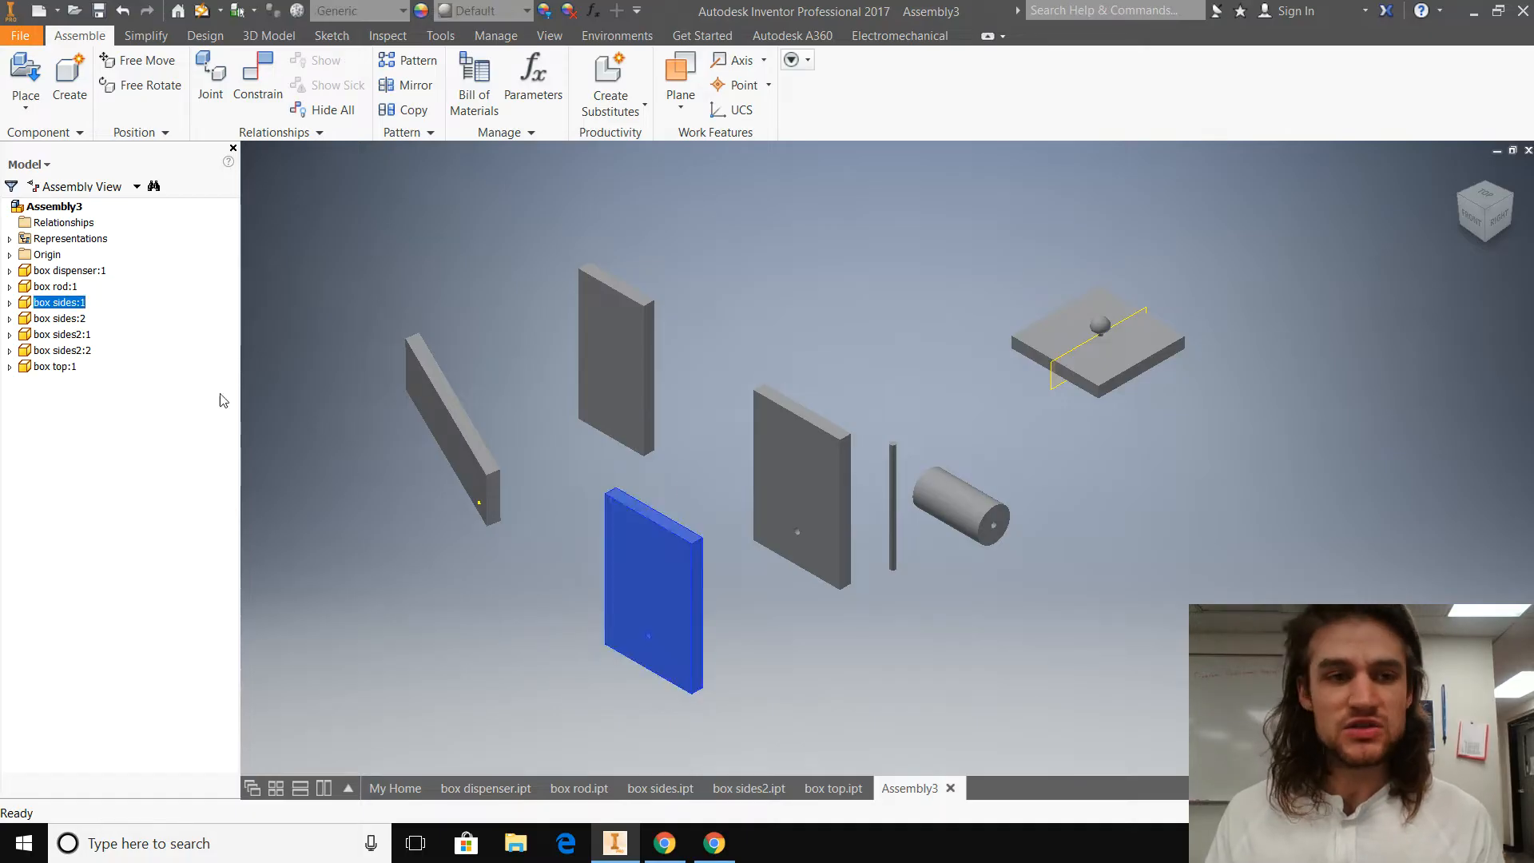
right_click(646, 563)
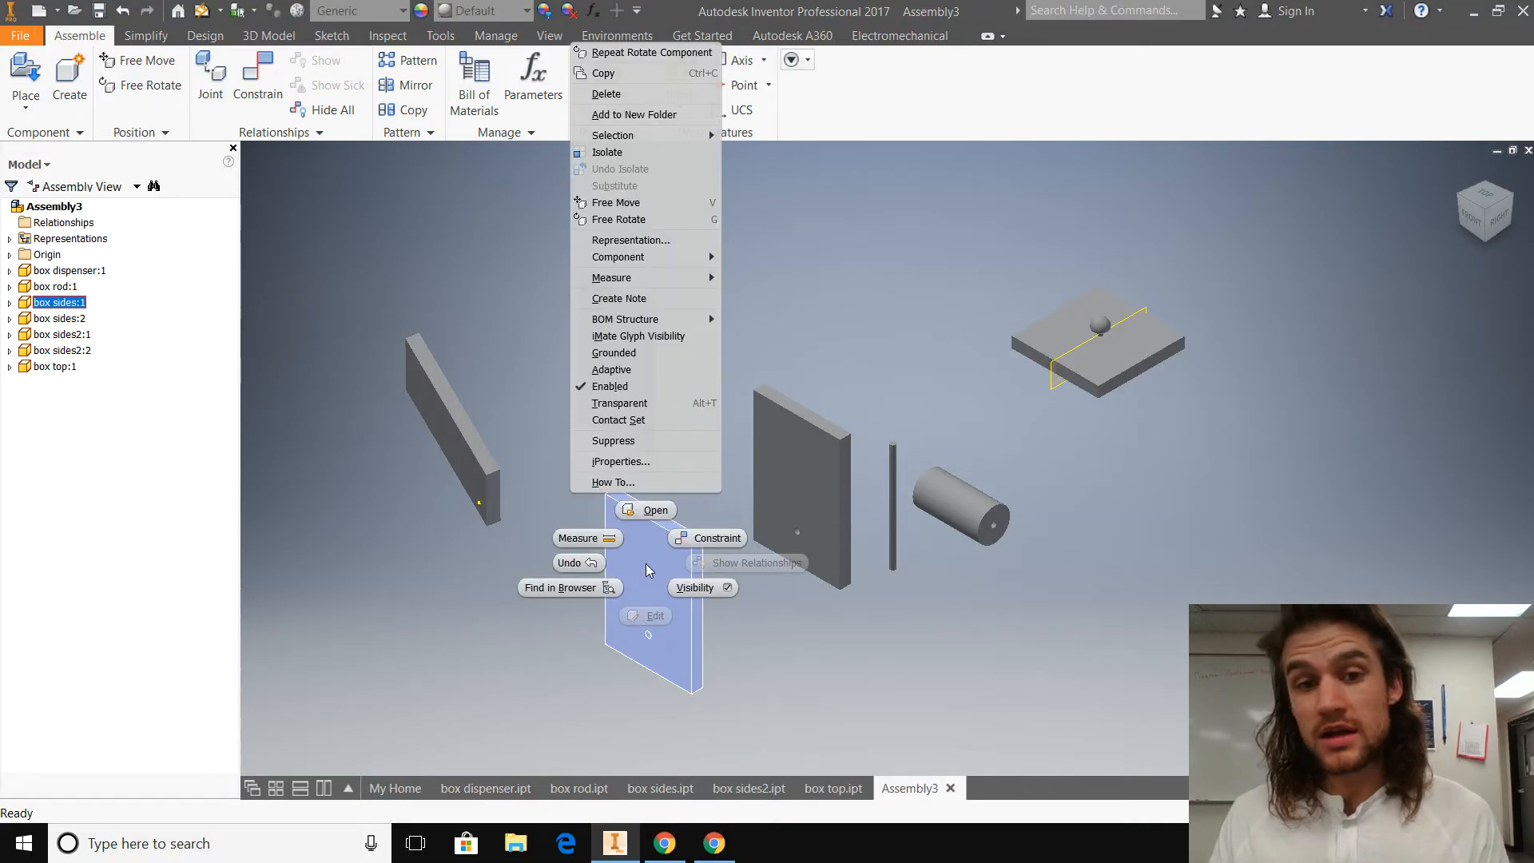
click(638, 356)
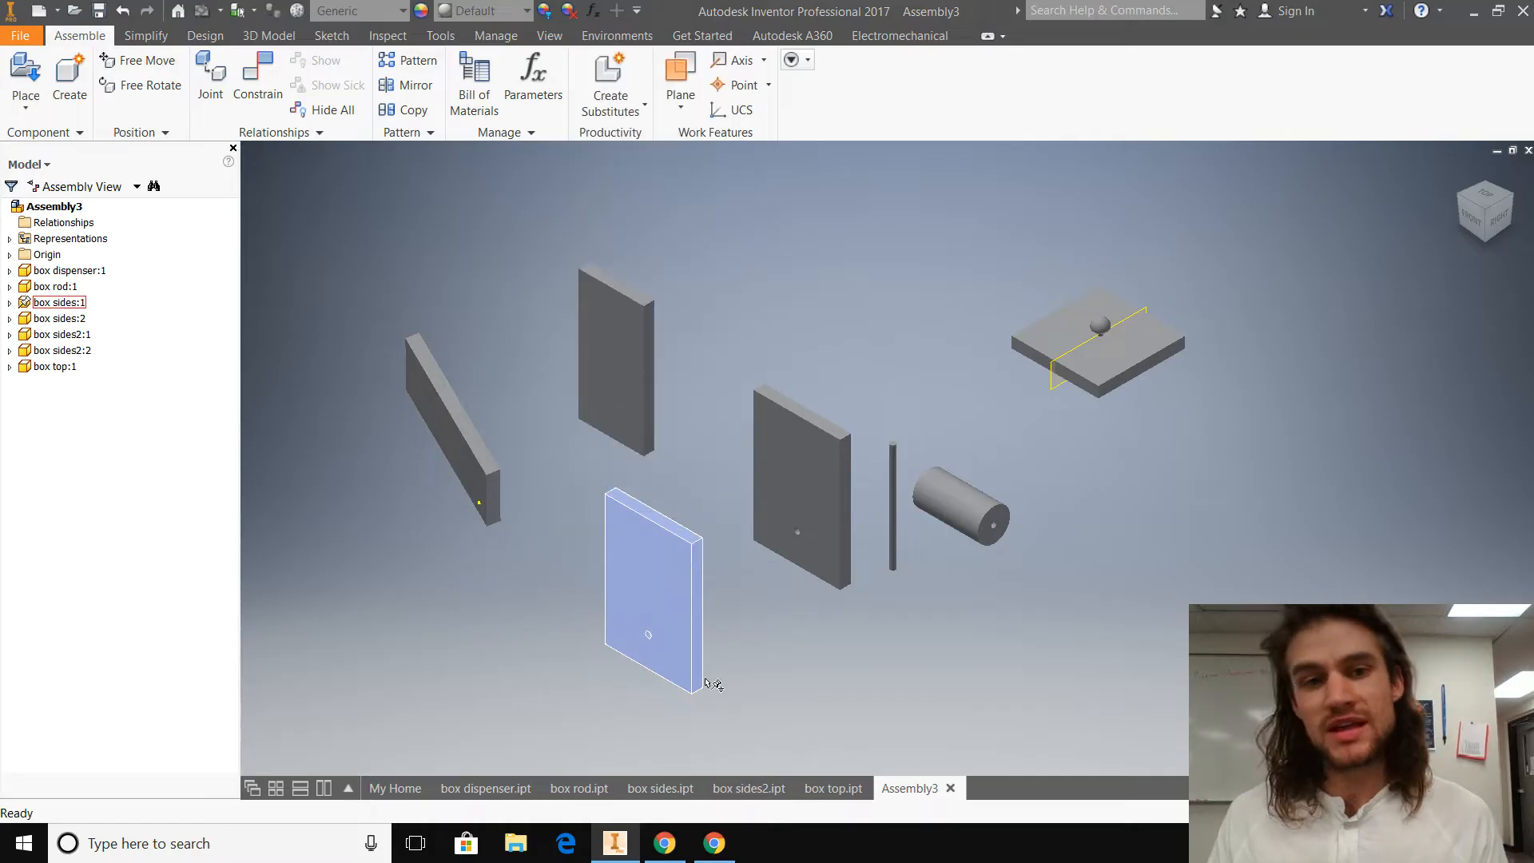
click(668, 573)
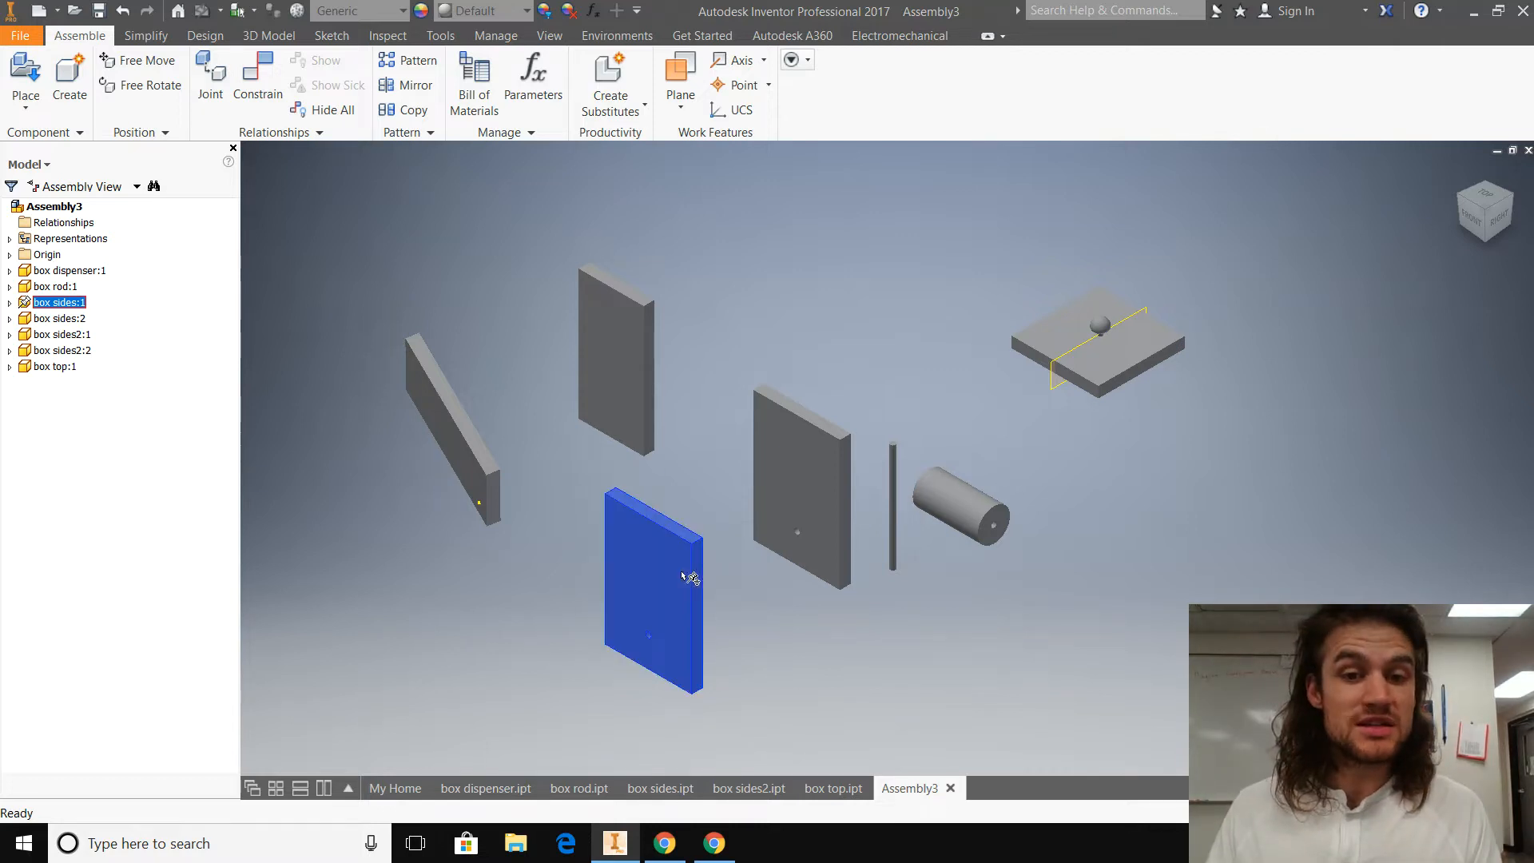
click(880, 640)
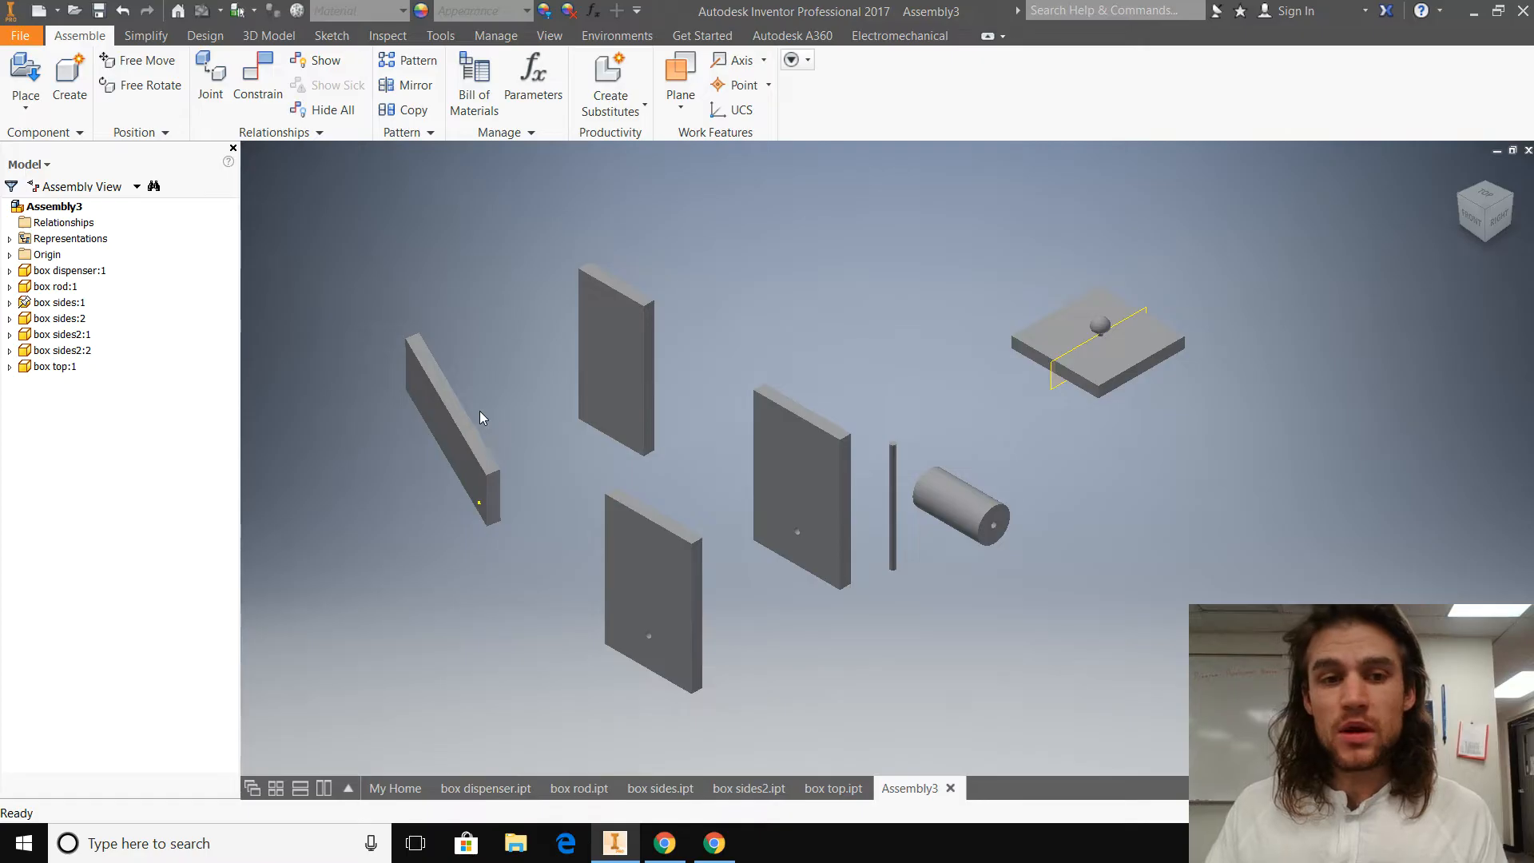
Step: Move the box sides:2 panel so that it stands behind the grounded box sides:1 panel with a gap between them
mouse_move(843, 465)
mouse_down()
mouse_move(827, 459)
mouse_move(823, 485)
mouse_up()
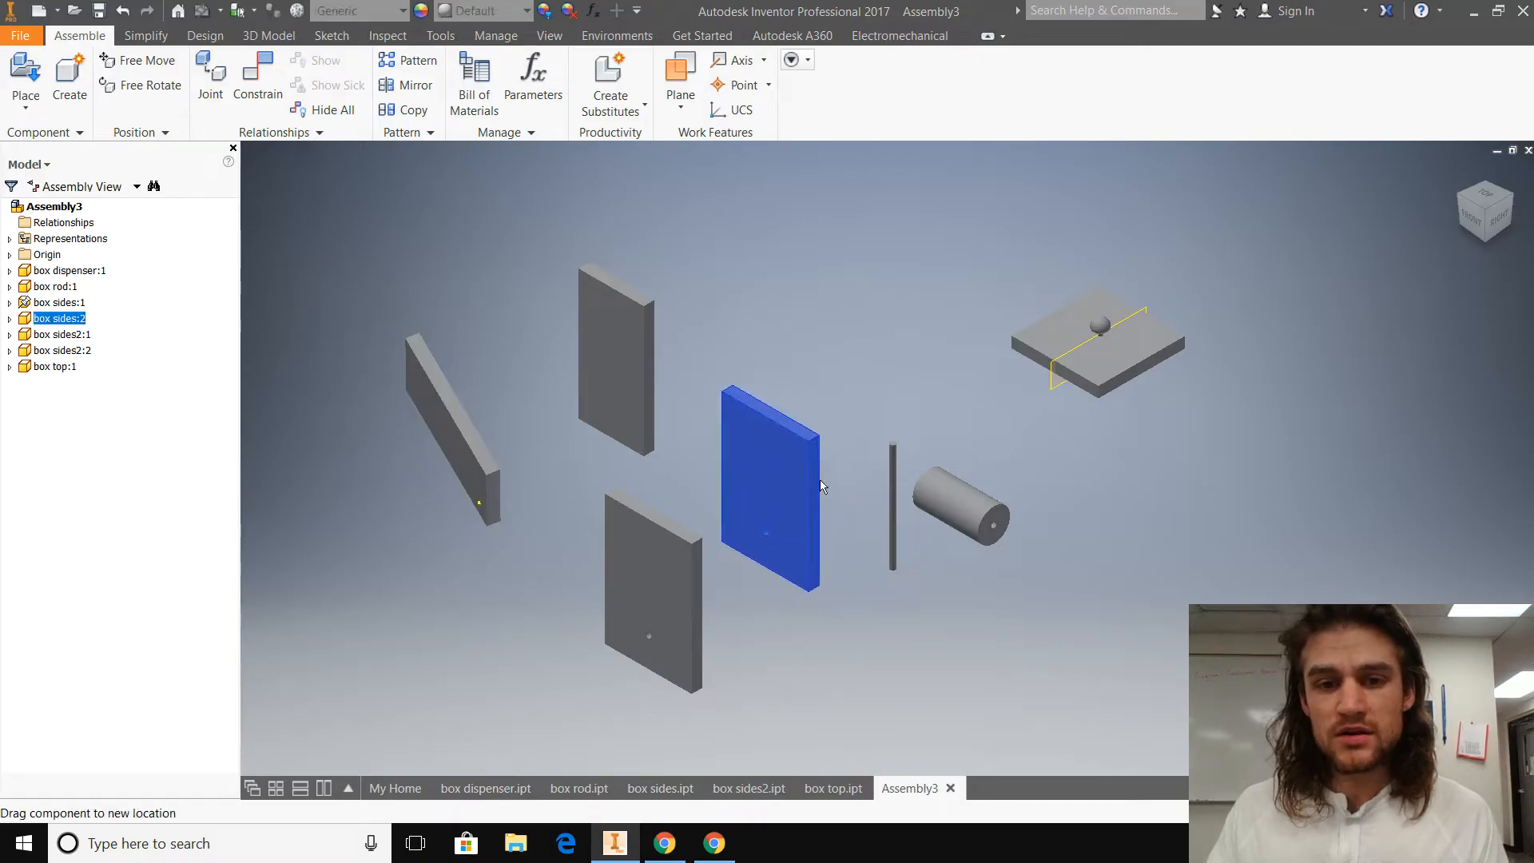
shift+middle_drag(839, 671, 831, 574)
drag(830, 574, 779, 600)
shift+middle_drag(890, 643, 709, 640)
drag(774, 616, 832, 598)
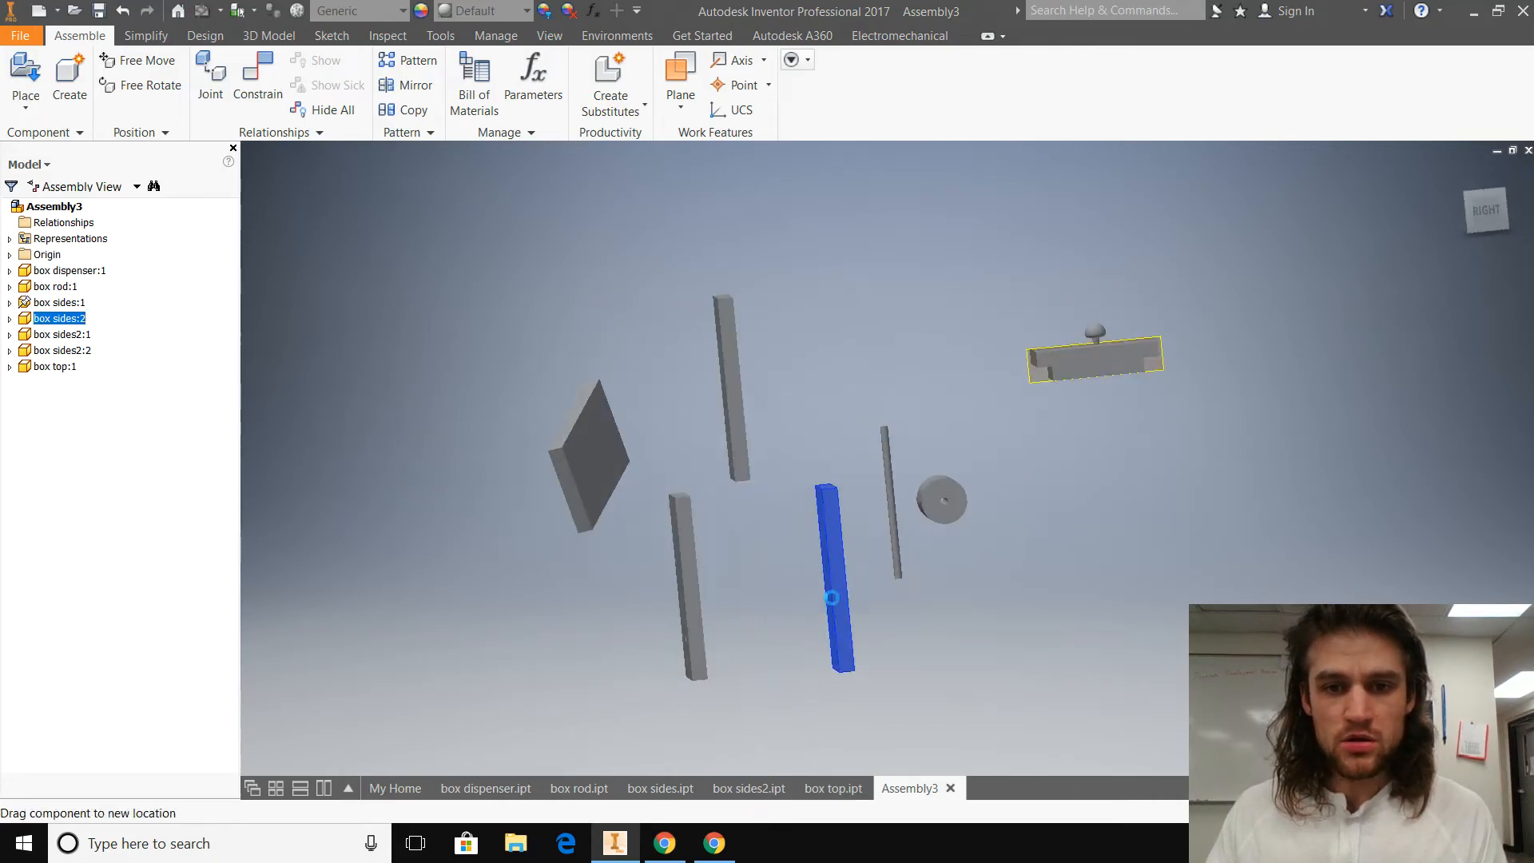
shift+middle_drag(797, 667, 919, 663)
Step: Move and free-rotate the box sides2:1 panel so that it stands roughly perpendicular beside the grounded panel
drag(607, 552, 950, 715)
shift+middle_drag(950, 715, 812, 721)
click(164, 91)
drag(634, 589, 761, 545)
key(Escape)
shift+middle_drag(554, 628, 776, 637)
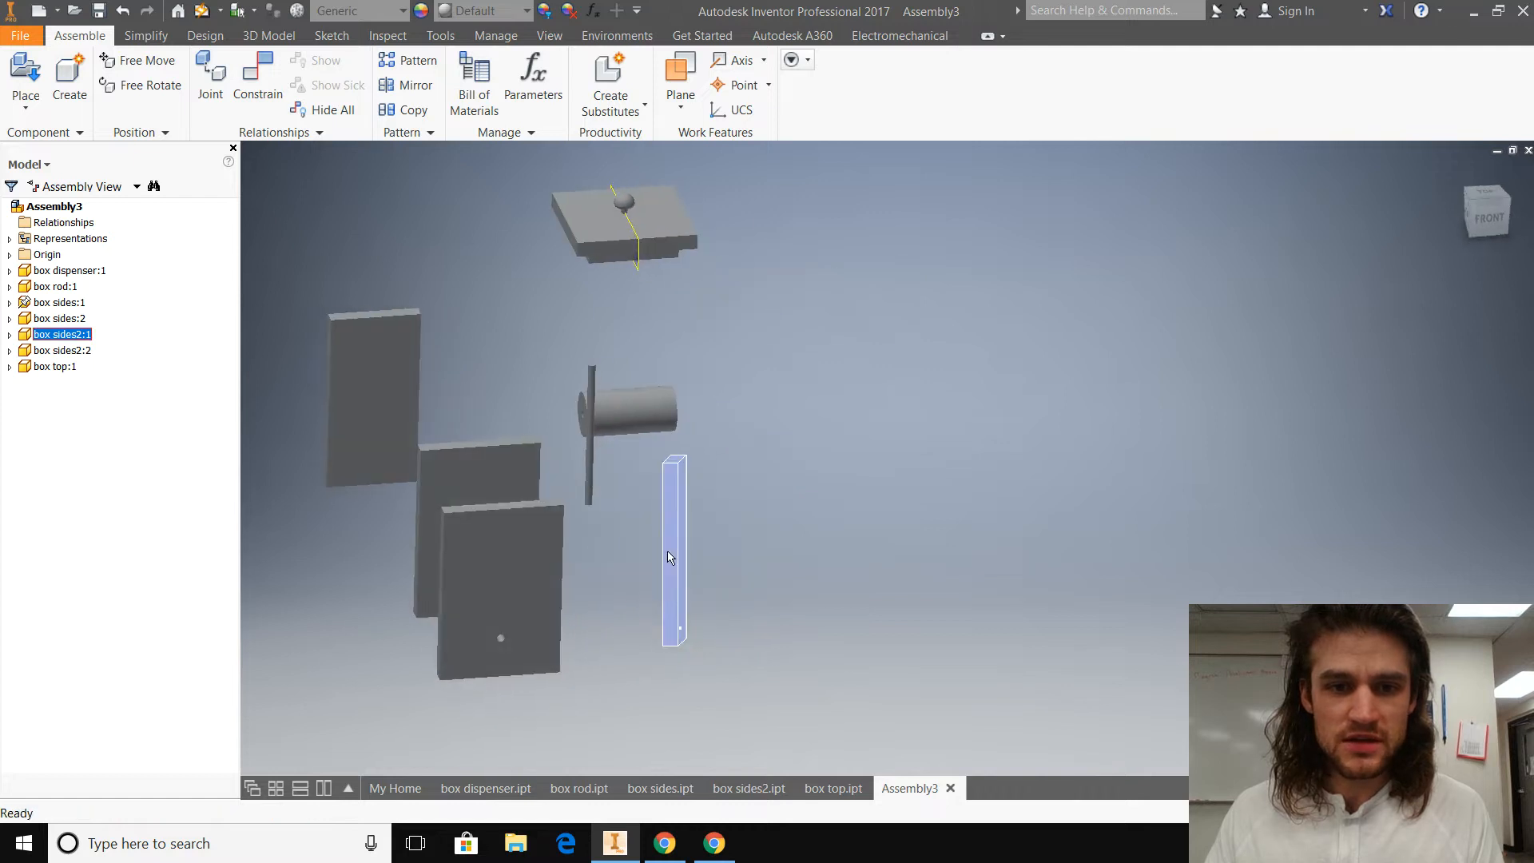
drag(666, 557, 585, 556)
Step: Free-rotate and move the box sides2:2 panel to the open side of the box, opposite box sides2:1
drag(387, 414, 407, 569)
click(150, 85)
key(Escape)
shift+middle_drag(469, 690, 377, 598)
drag(375, 599, 385, 588)
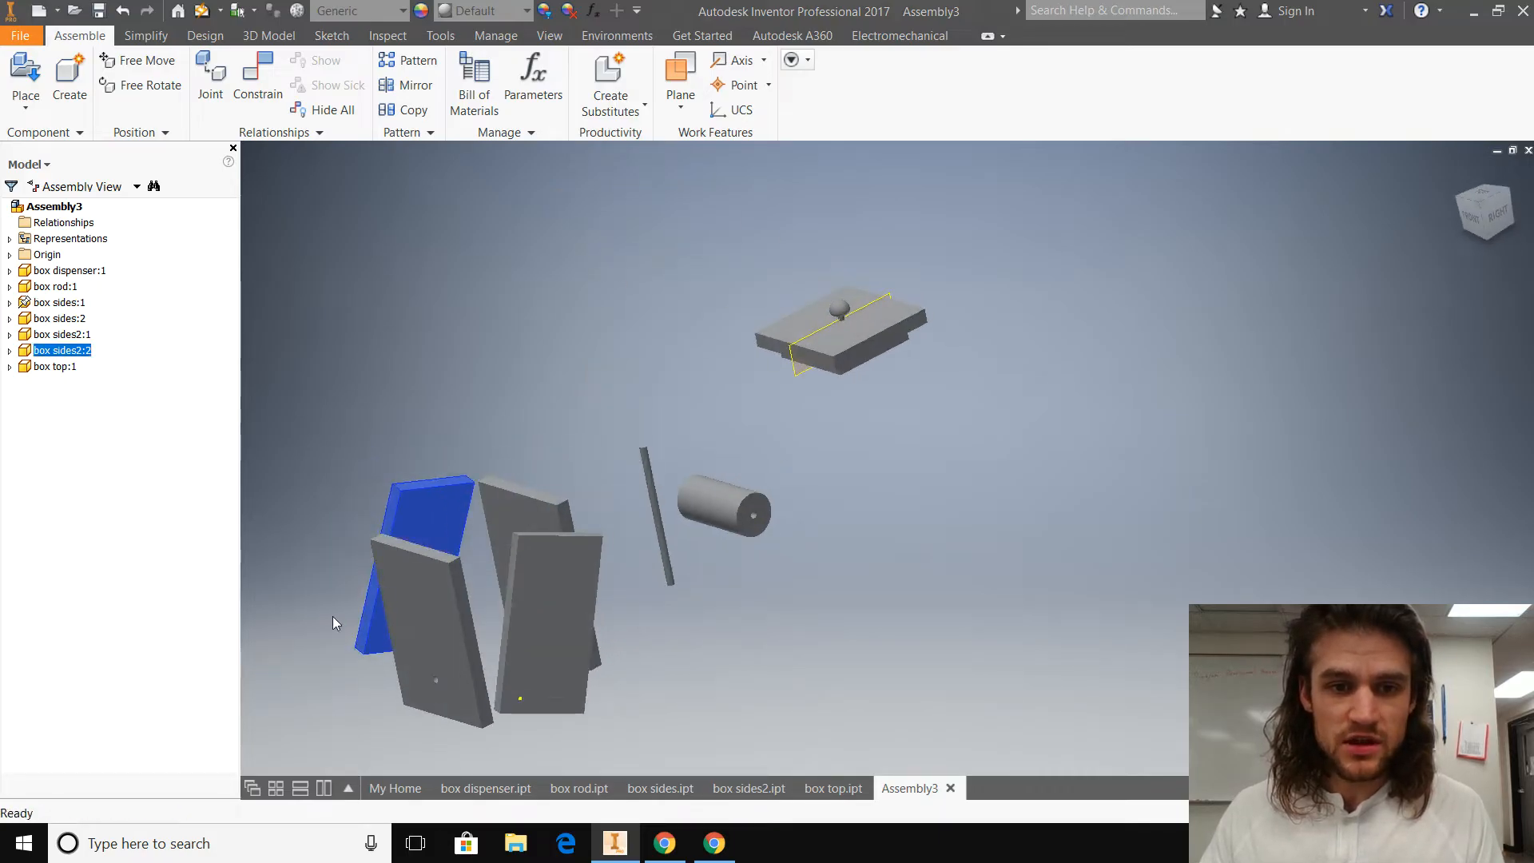
Step: Move the box top above the four side panels, and move the dispenser cylinder and rod farther away from them
drag(839, 328, 442, 456)
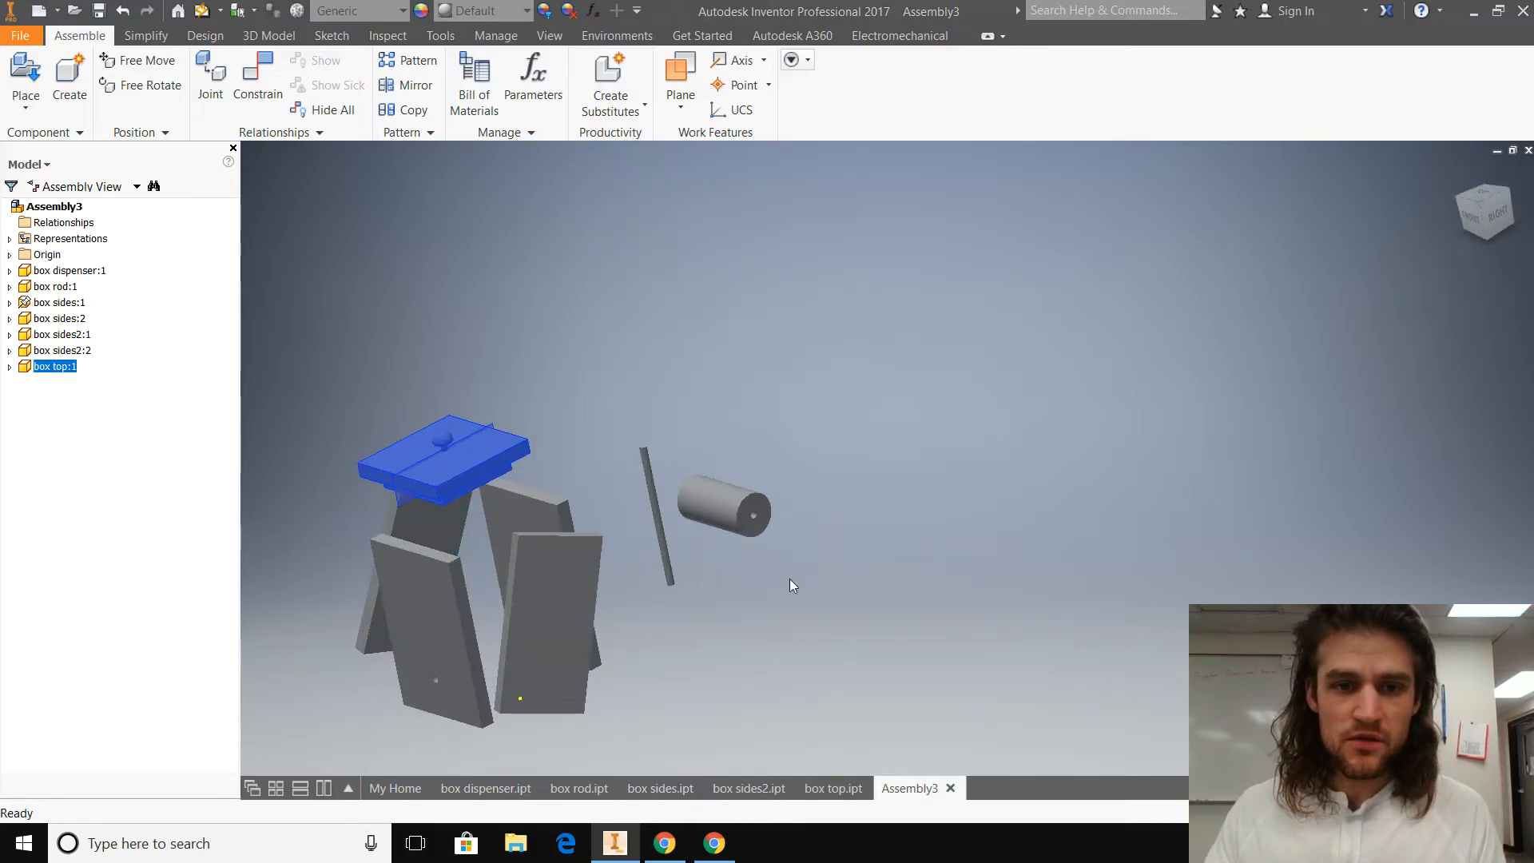
shift+middle_drag(861, 612, 688, 478)
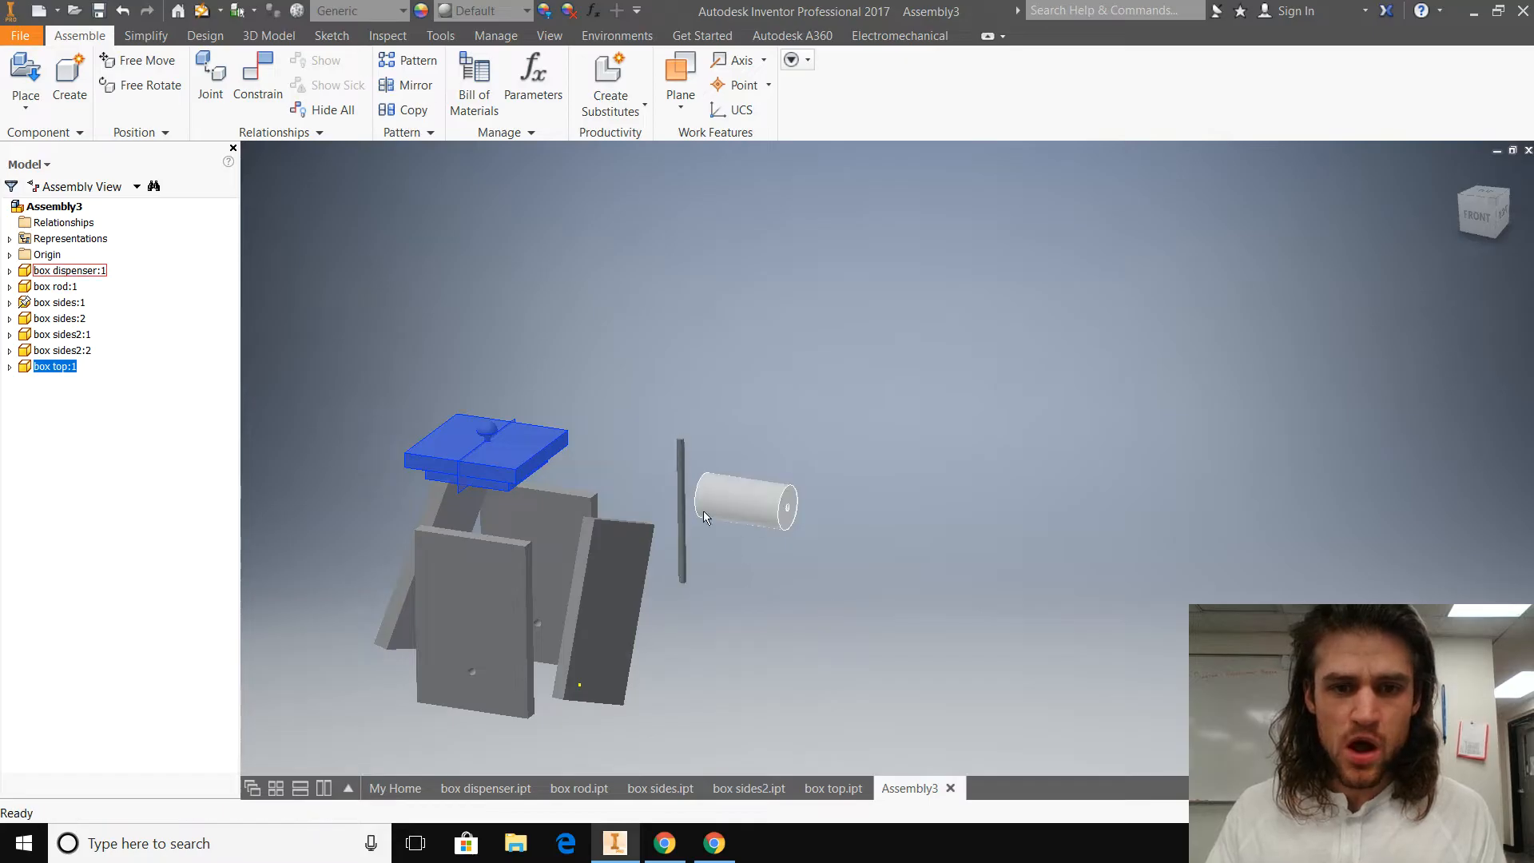
click(776, 514)
drag(777, 513, 947, 571)
drag(681, 533, 825, 603)
middle_drag(689, 631, 835, 579)
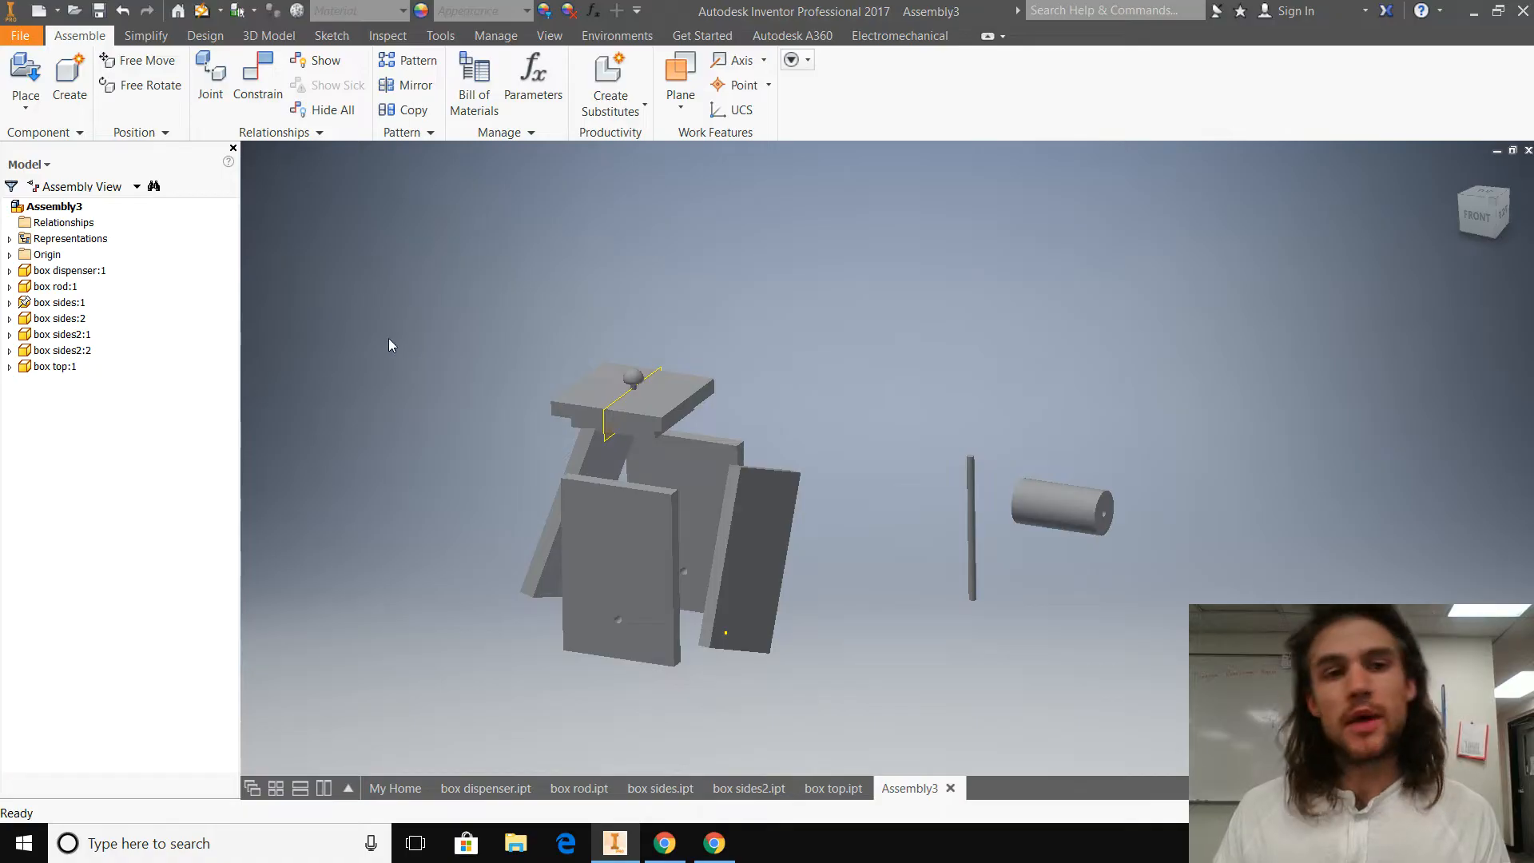
Step: Apply a Mate constraint with 0.000 in offset between the narrow edge face of box sides2:1 and the inner face of the grounded panel
click(258, 84)
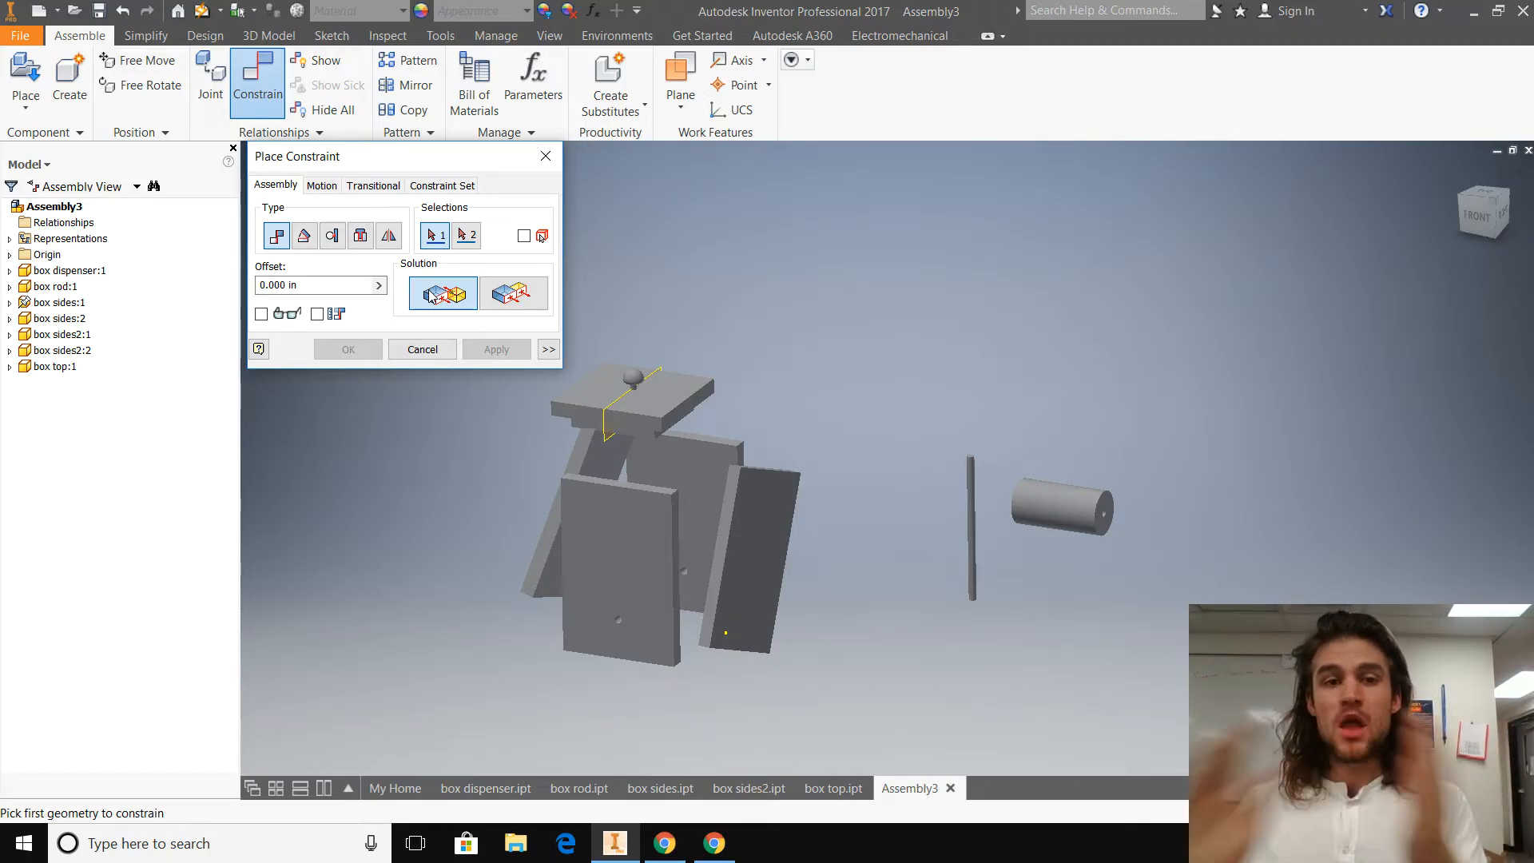
click(525, 303)
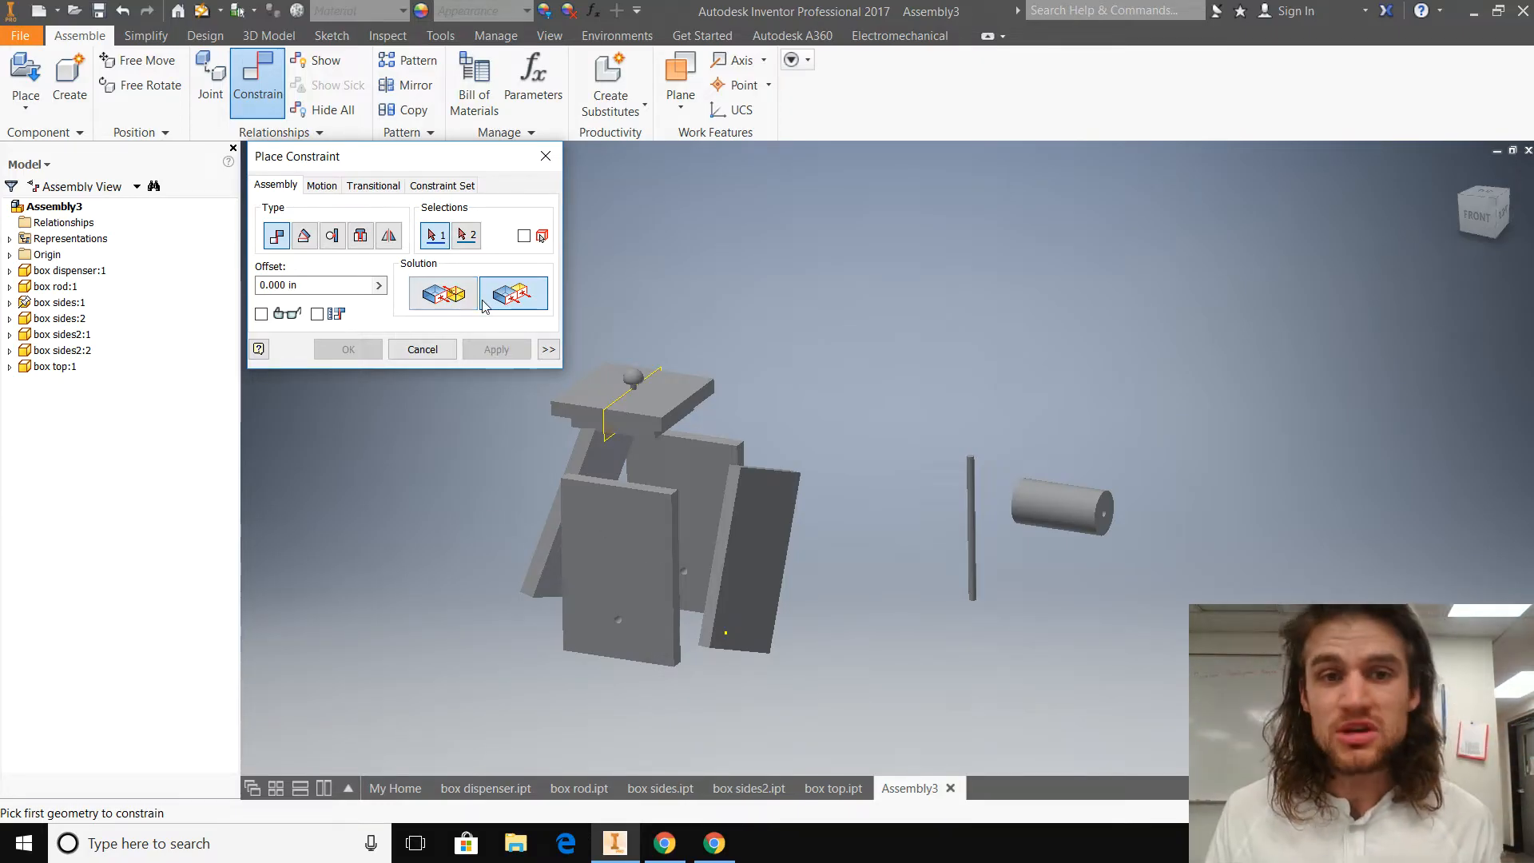
click(360, 234)
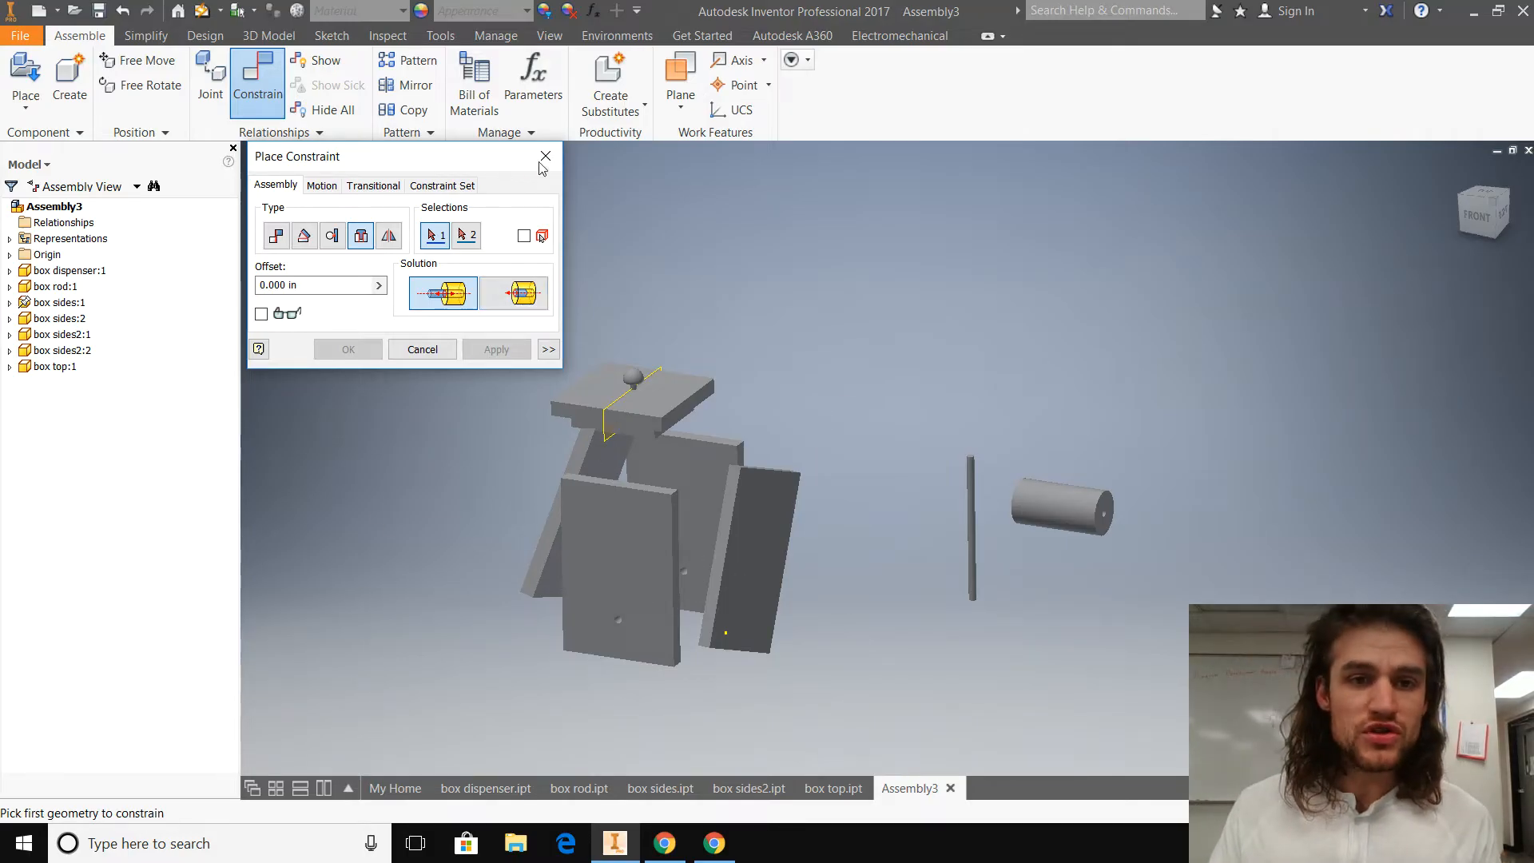
click(276, 238)
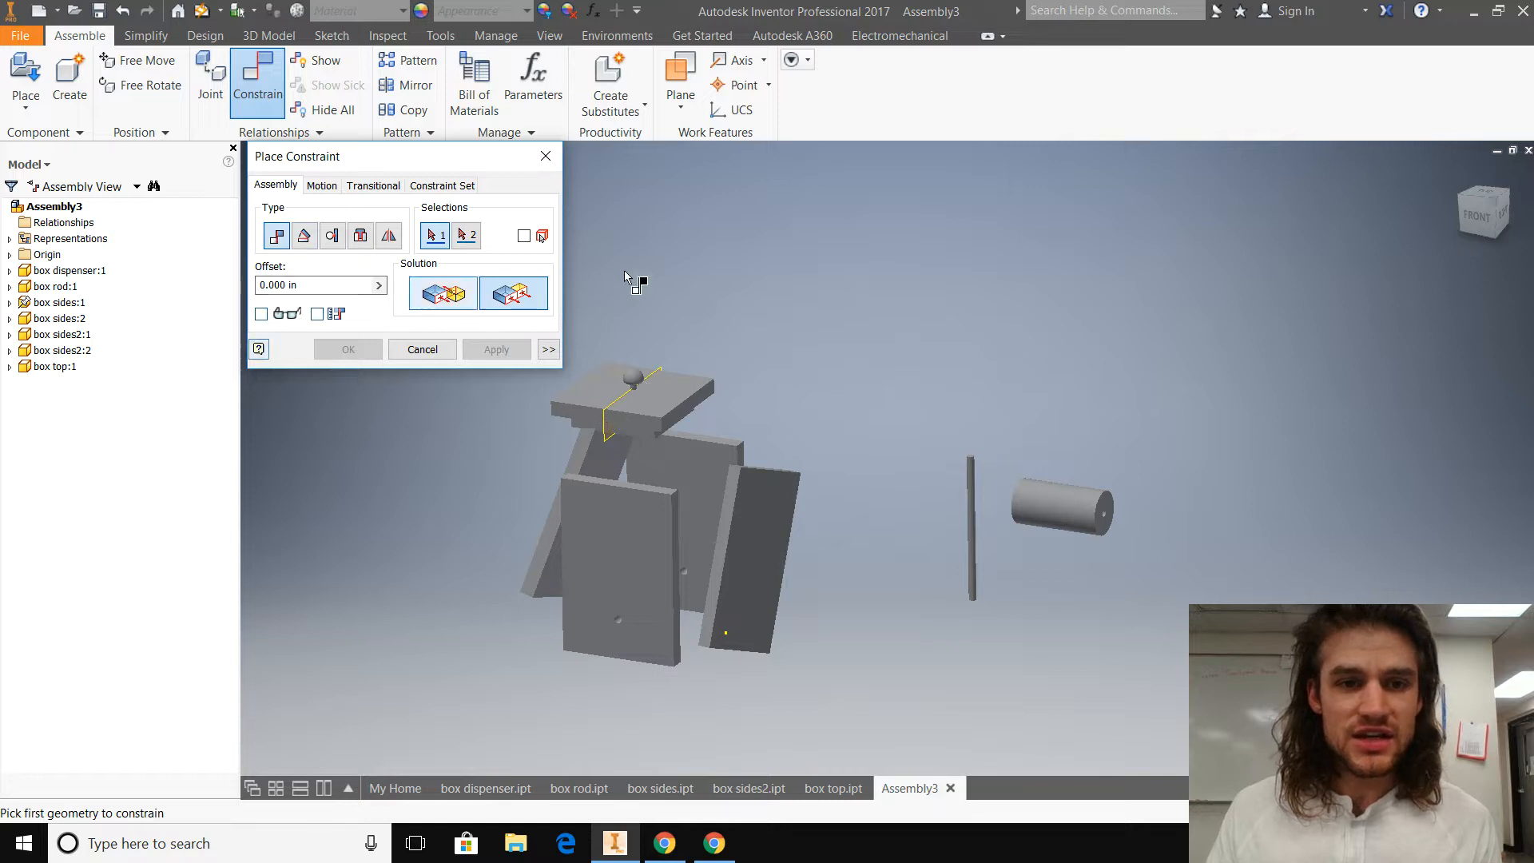
click(453, 302)
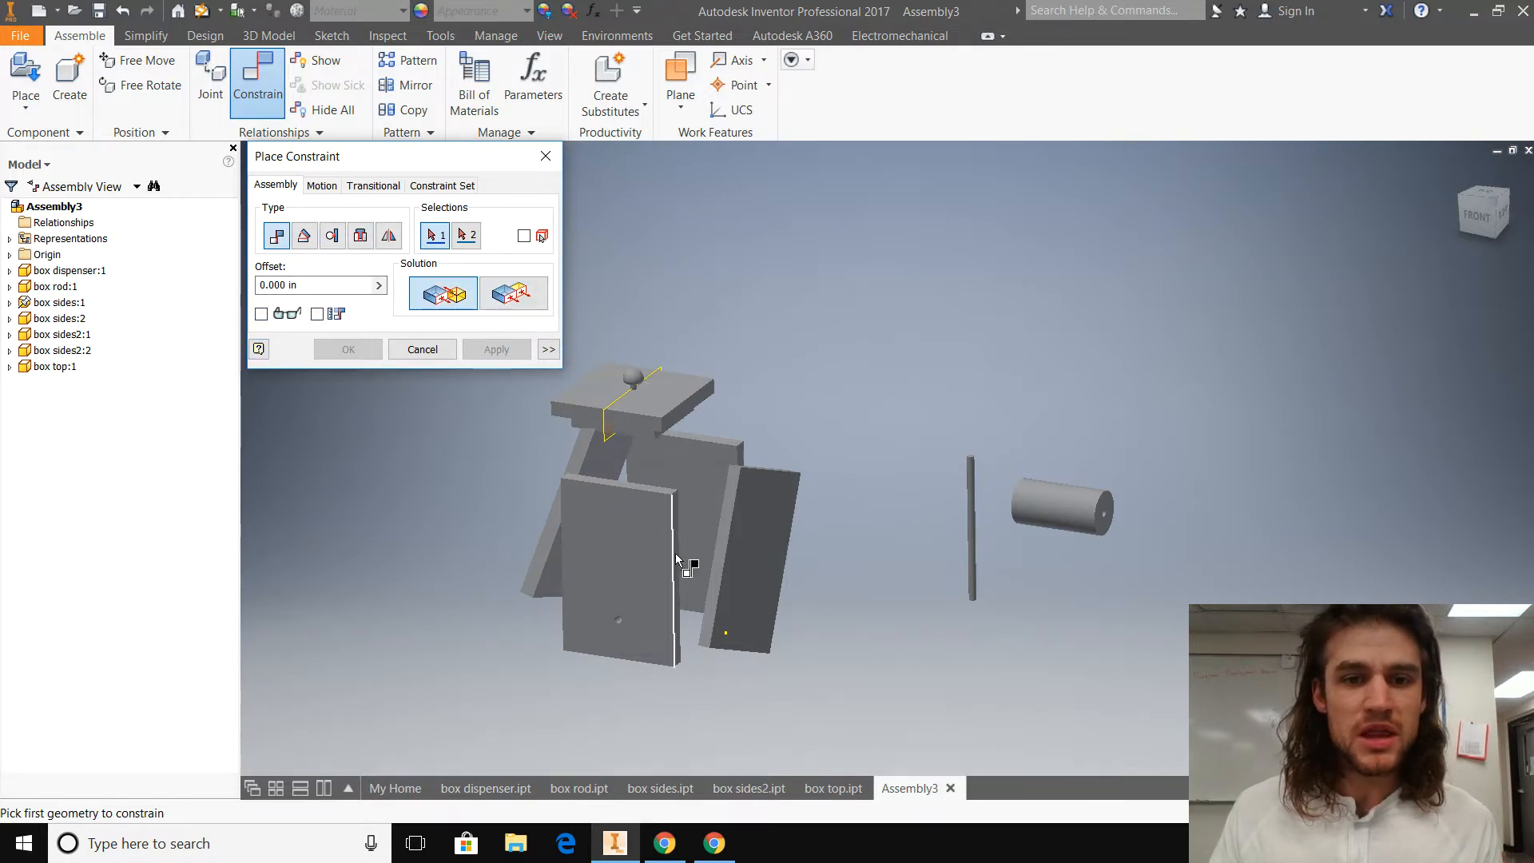
click(725, 524)
shift+middle_drag(496, 637, 411, 697)
scroll(732, 496, up, 5)
click(888, 361)
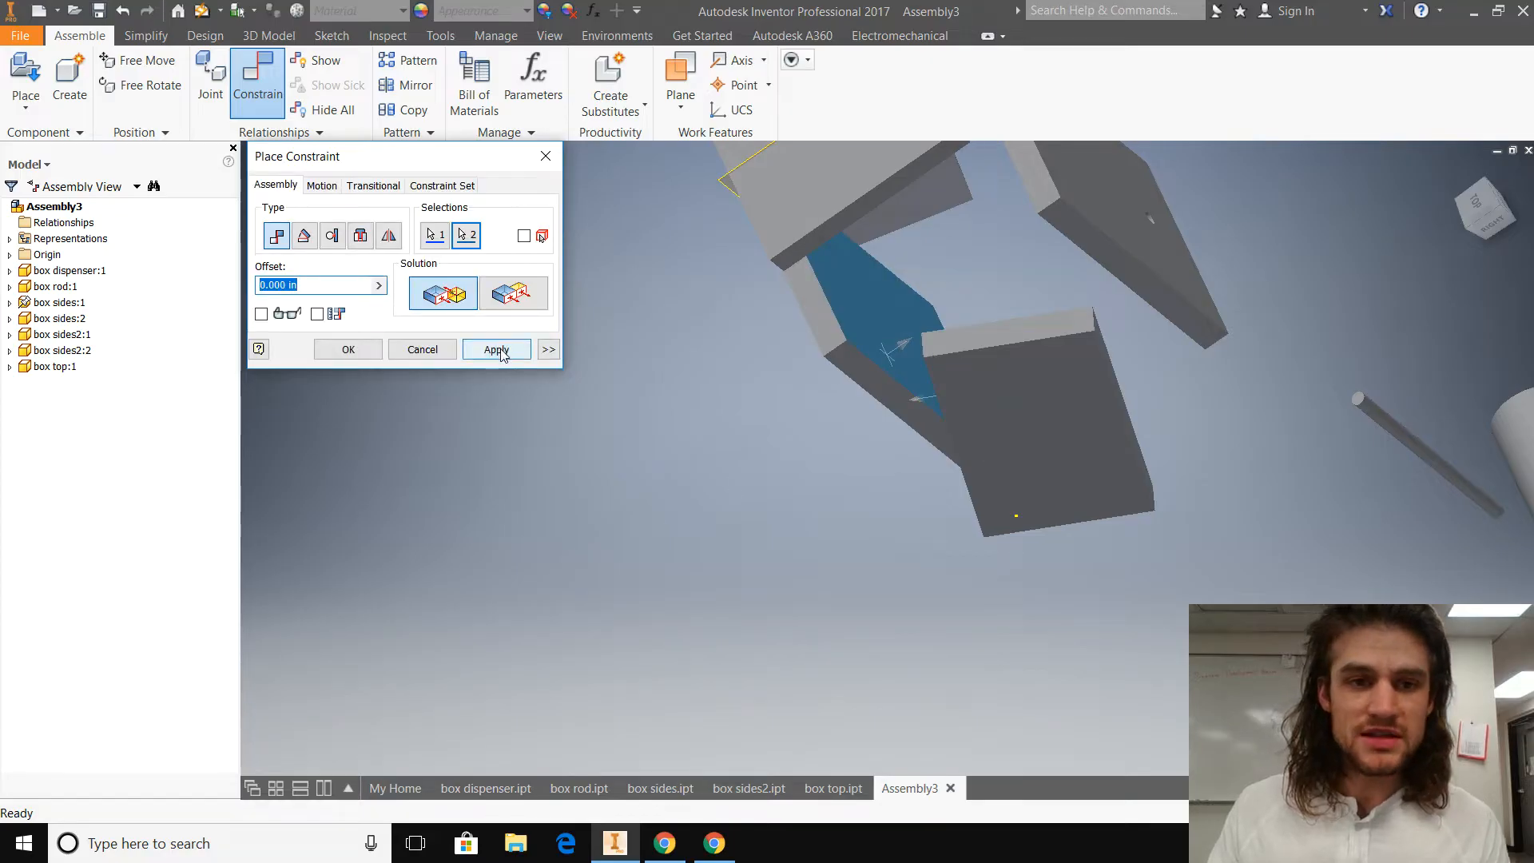
click(496, 349)
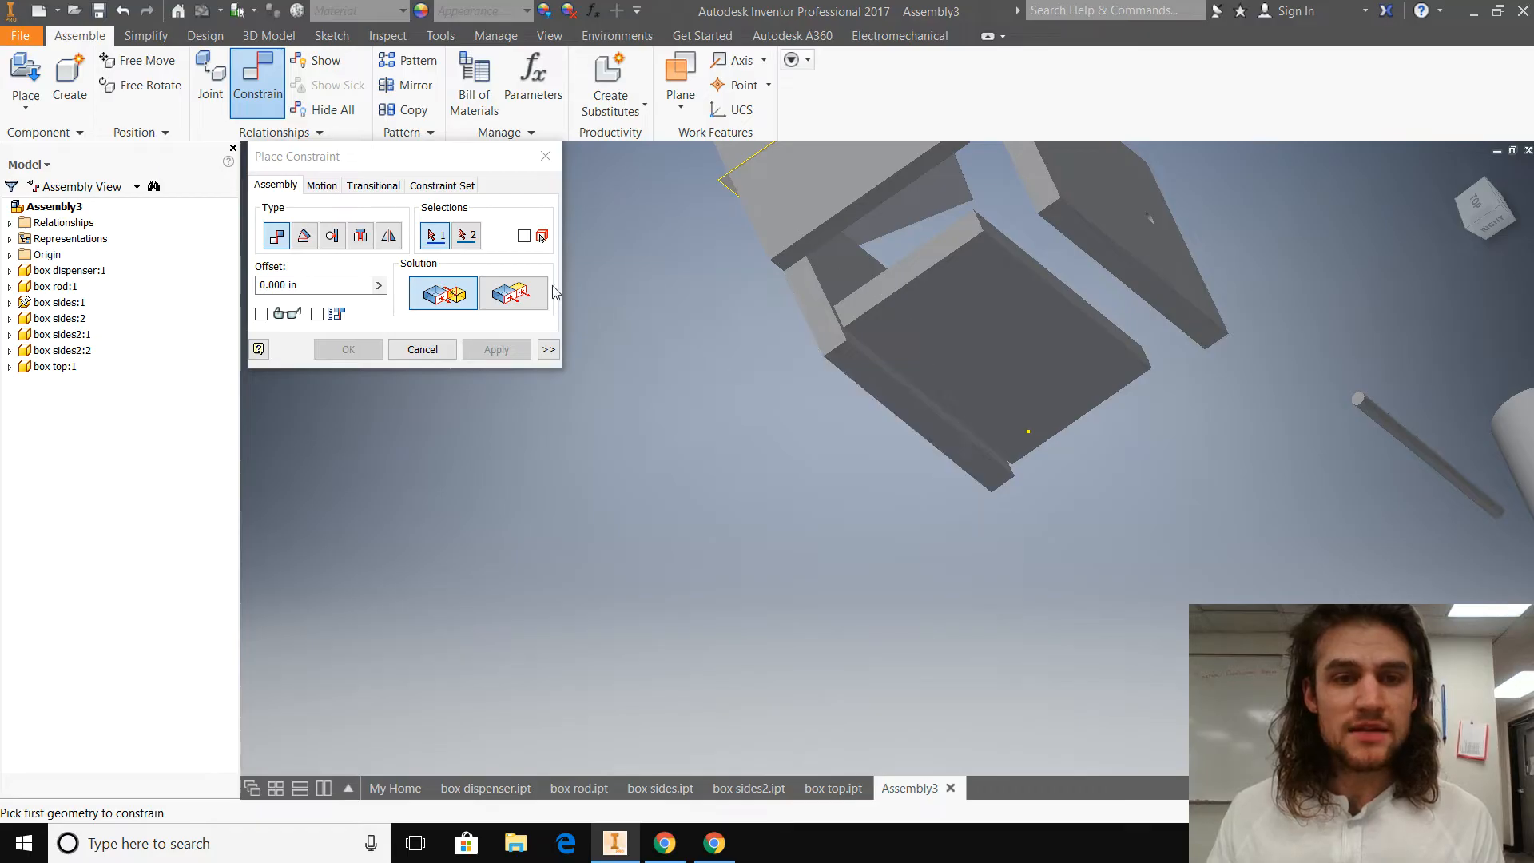
Step: Apply a Flush constraint with 0.000 in offset between the outer face of box sides2:1 and the grounded panel's side edge face
click(523, 295)
click(964, 330)
click(903, 417)
click(519, 353)
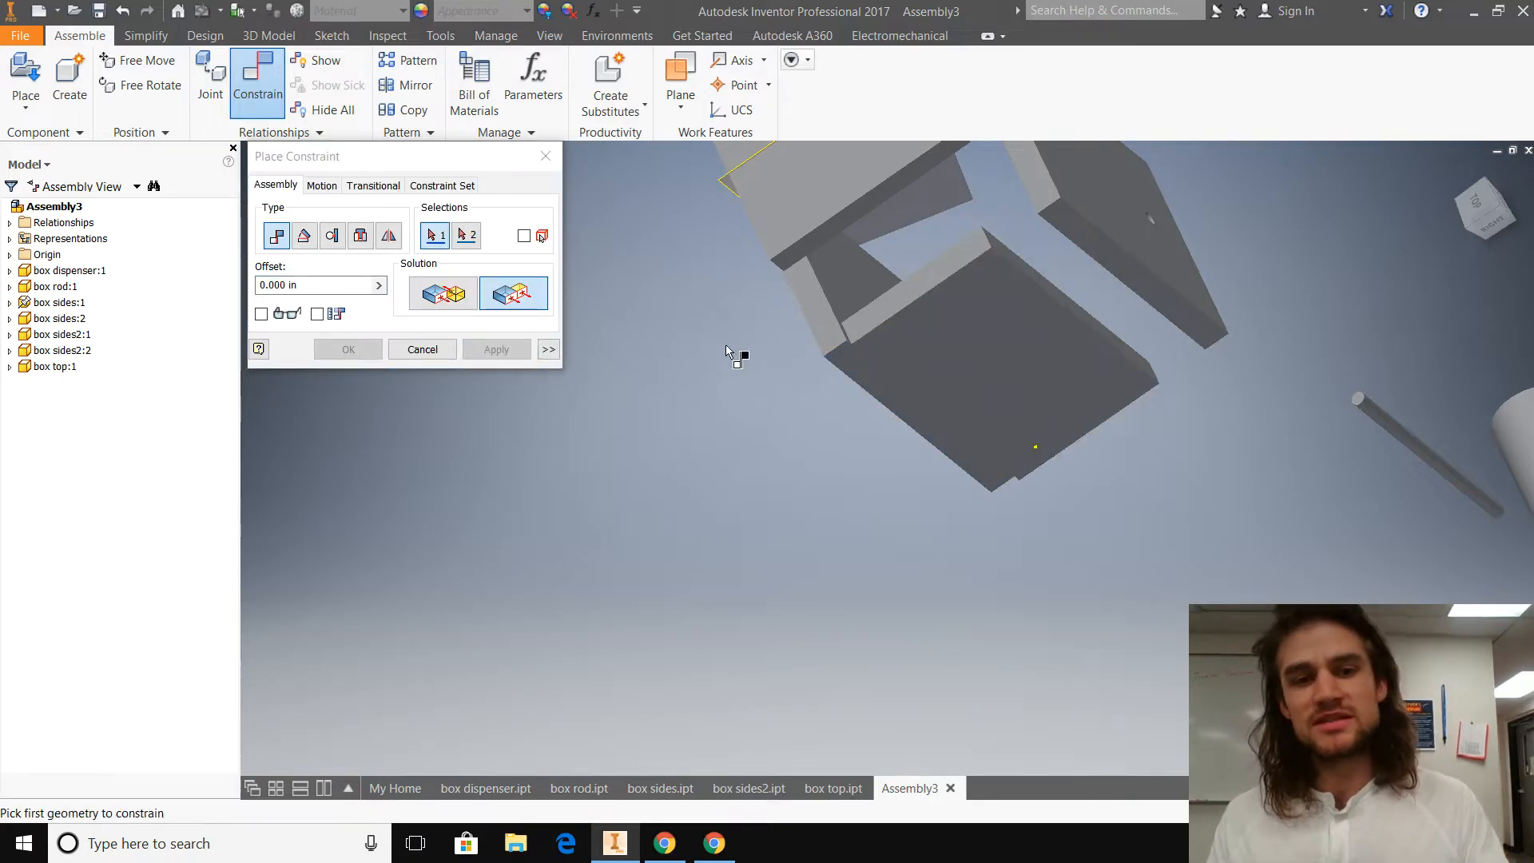
Step: Close the constraint dialog and slide box sides2:1 along the grounded panel to test its remaining freedom of movement
key(Escape)
drag(890, 366, 932, 364)
mouse_move(933, 366)
mouse_move(955, 317)
mouse_down()
mouse_move(912, 284)
mouse_move(946, 311)
mouse_up()
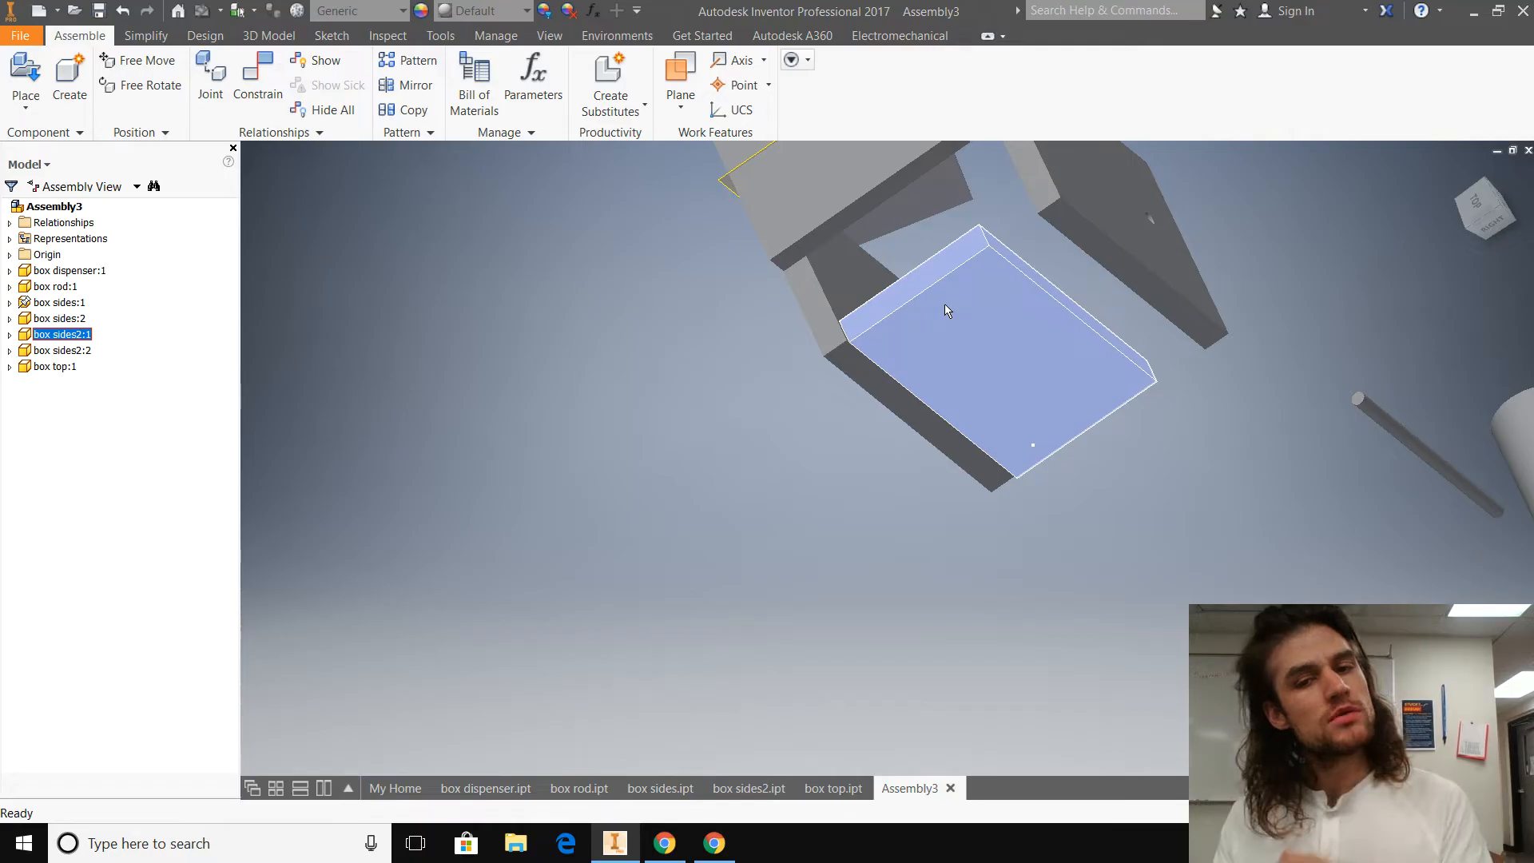
drag(962, 305, 997, 335)
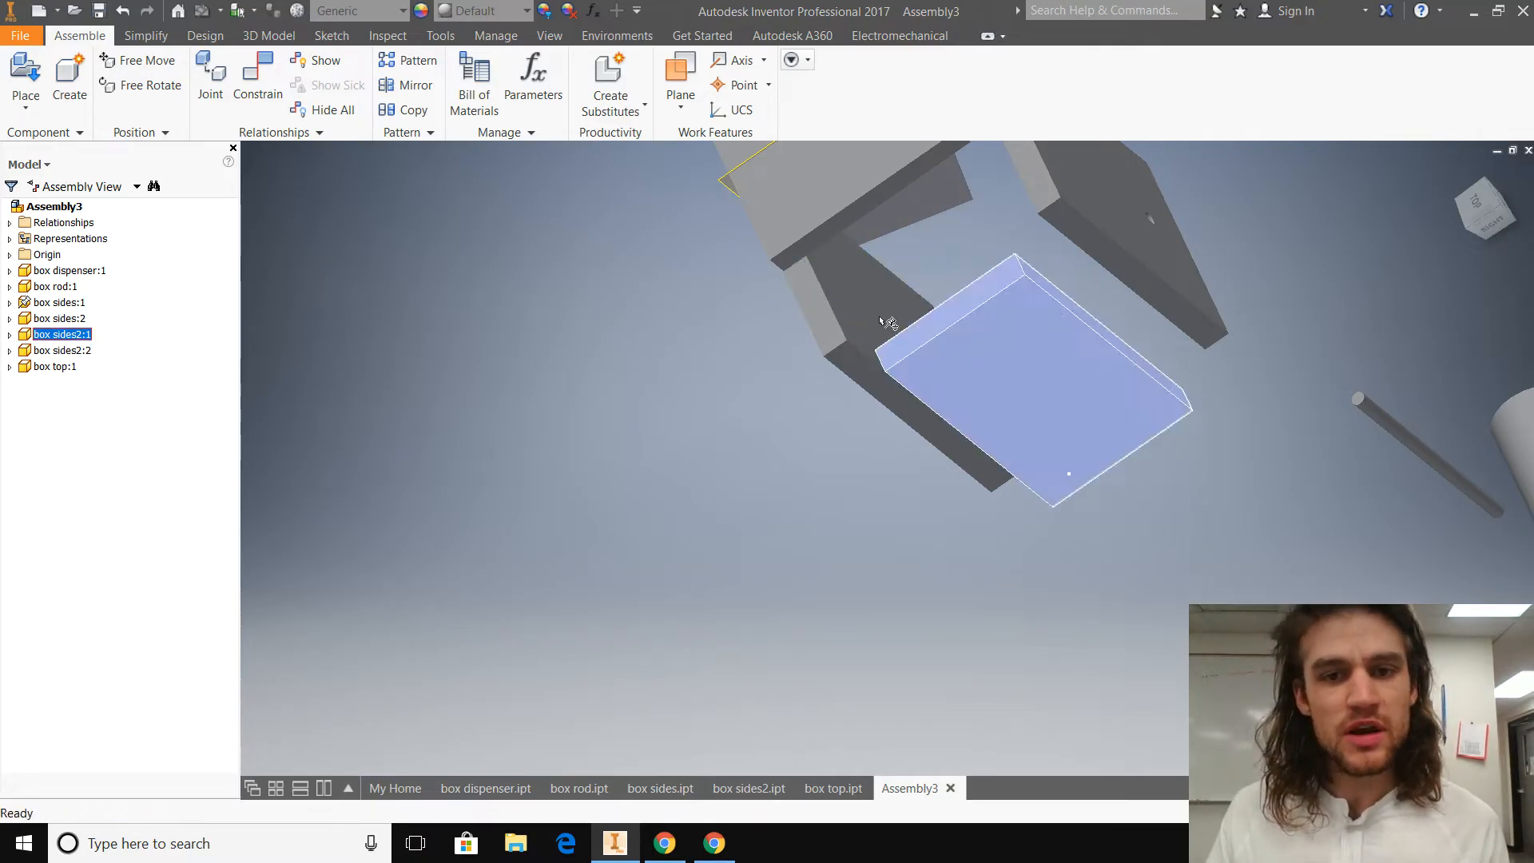
Step: Apply a Flush constraint with 0.000 in offset between the top edge faces of box sides2:1 and the grounded panel
click(258, 80)
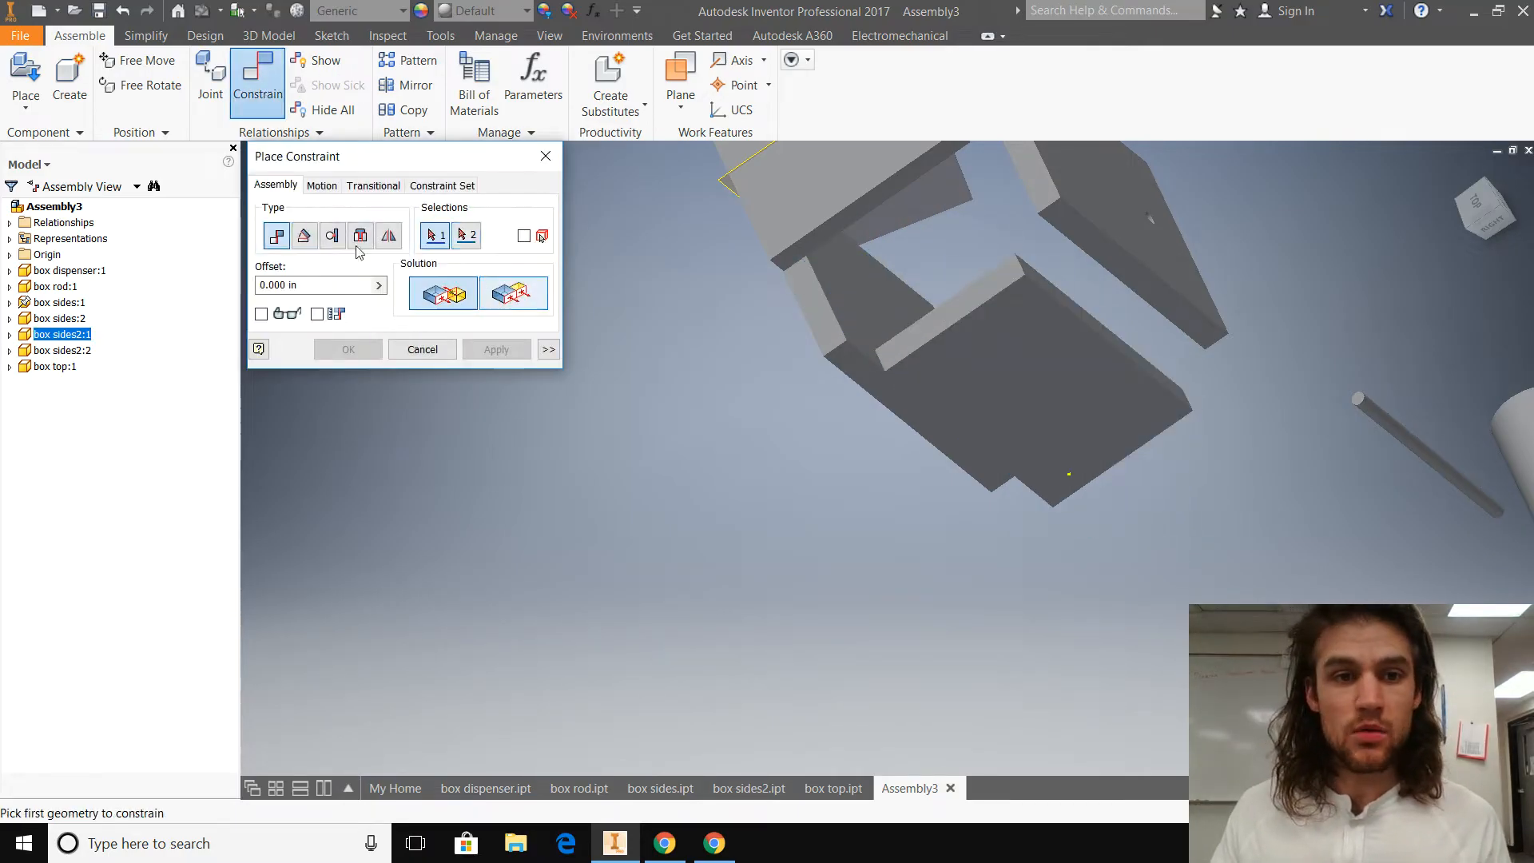
click(513, 293)
click(898, 334)
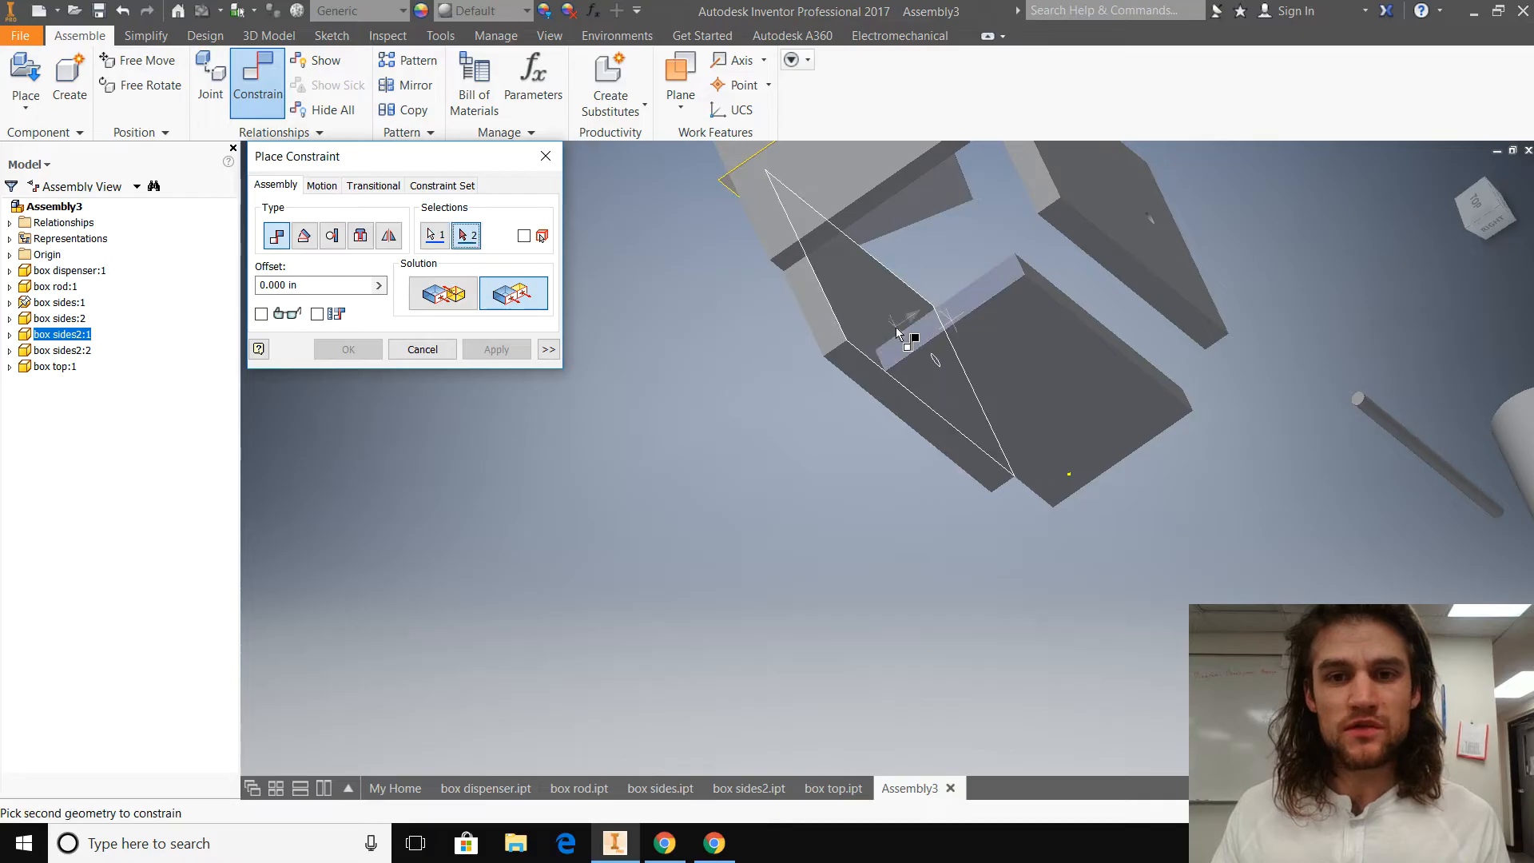
click(823, 326)
click(503, 349)
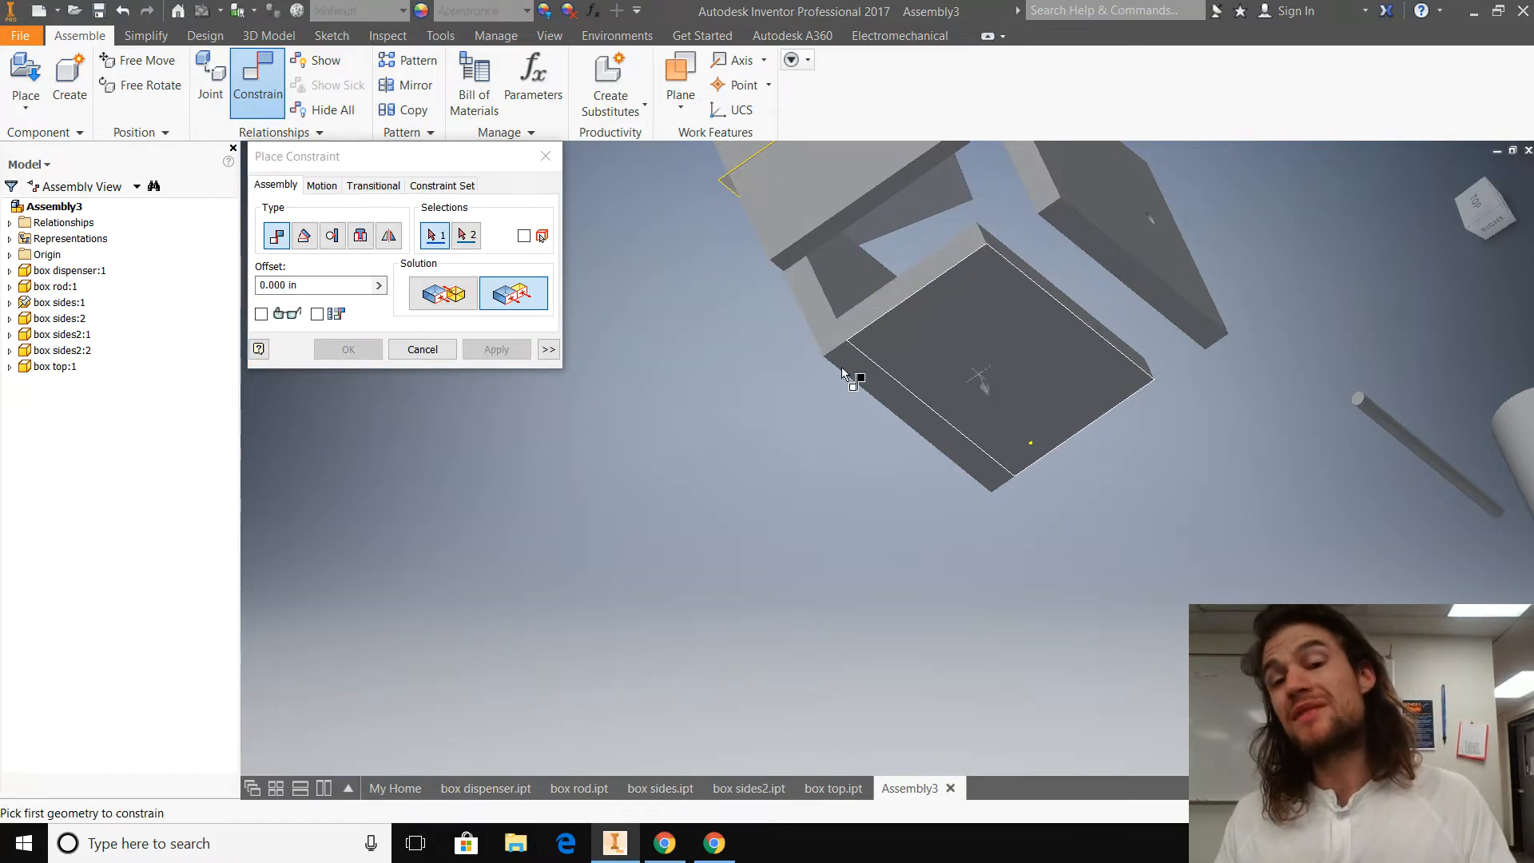
key(Escape)
click(943, 310)
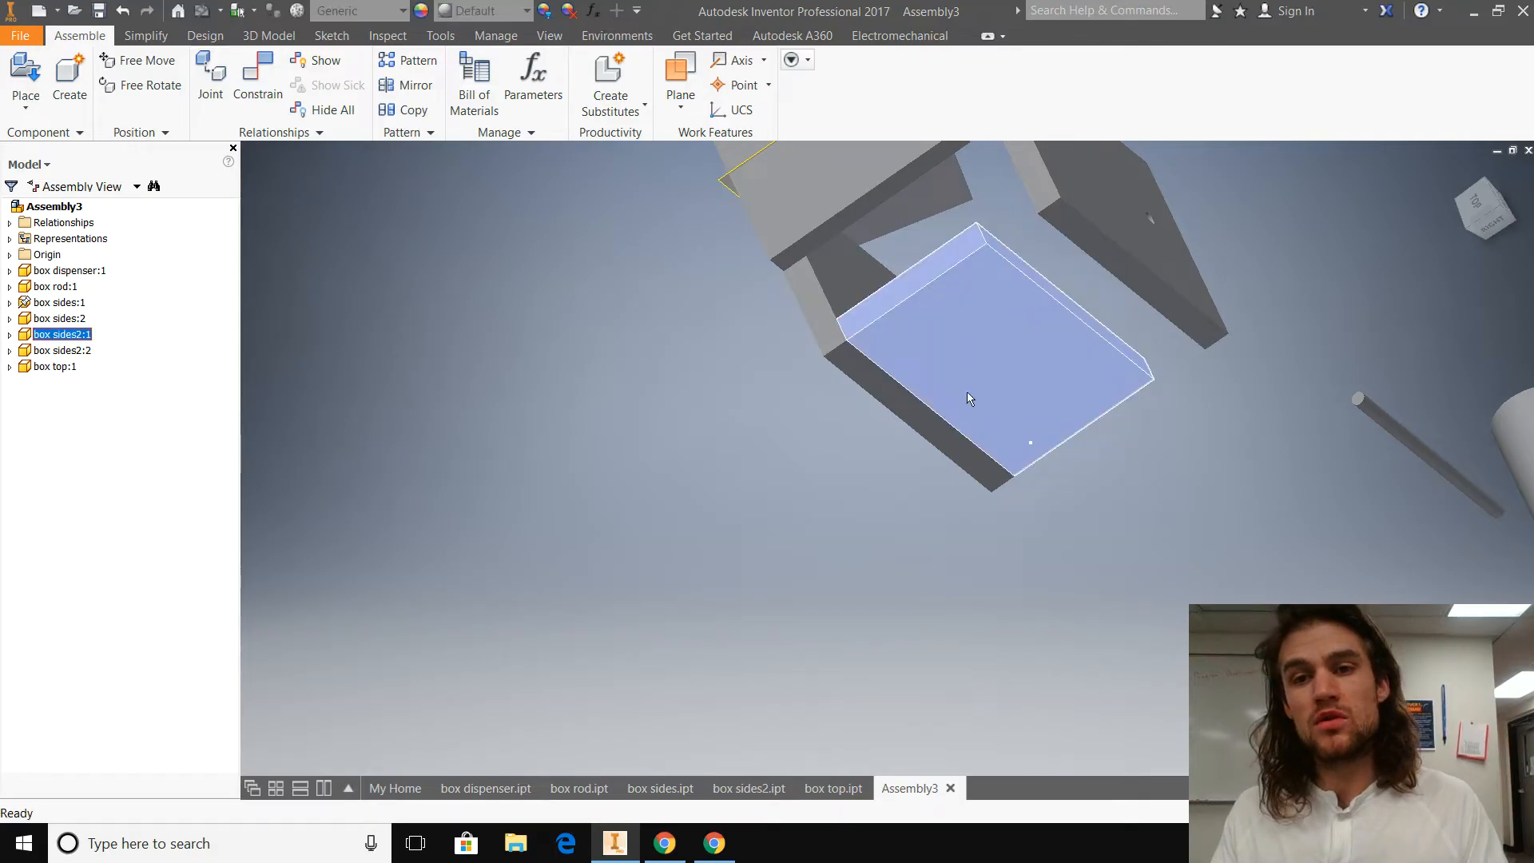
click(491, 264)
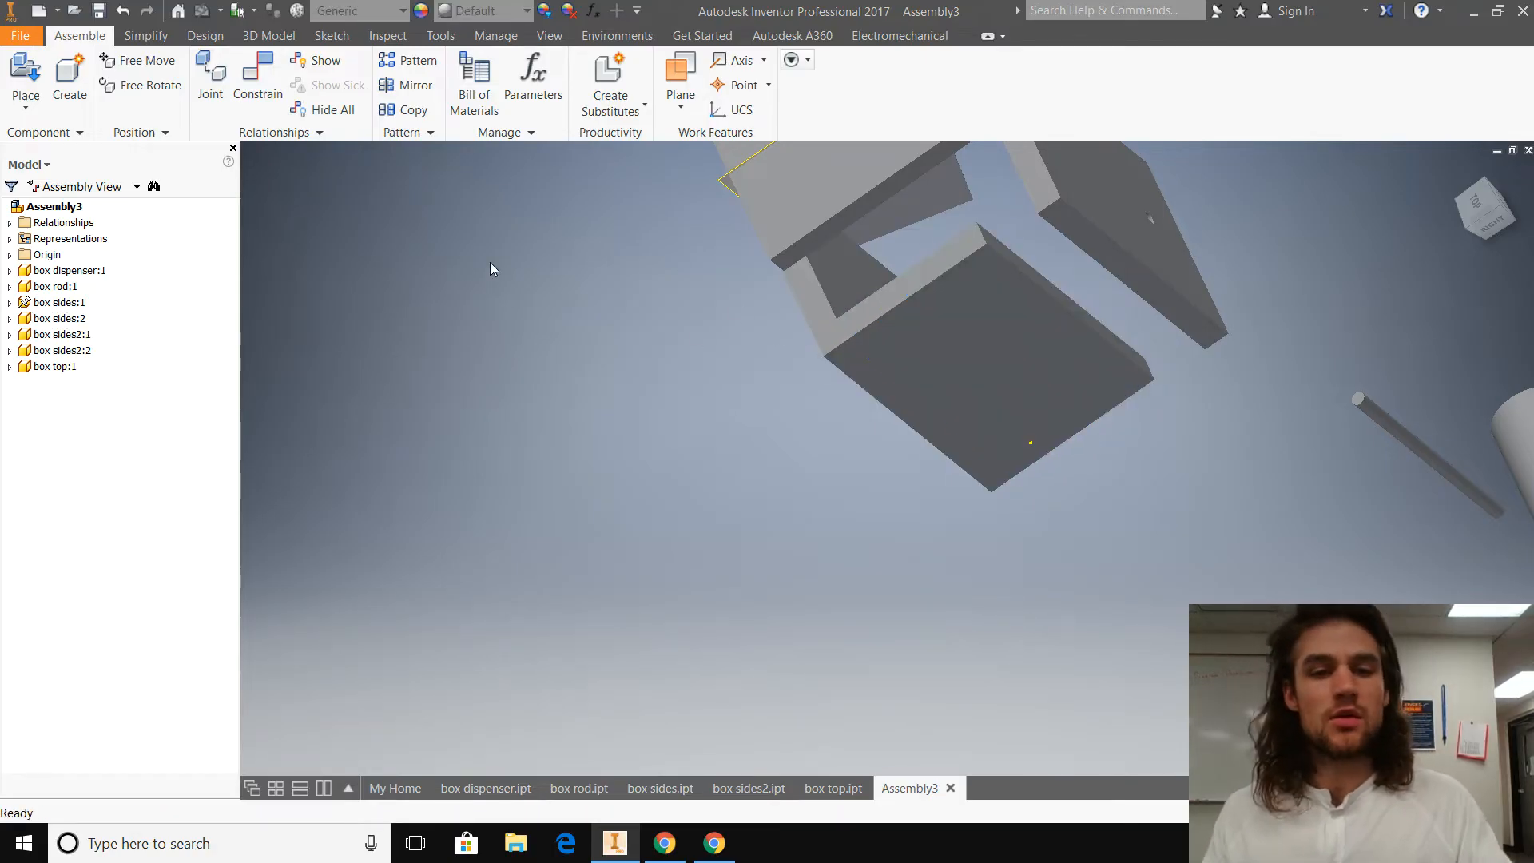
Step: Apply a Mate constraint with 0.000 in offset between the inner face of box sides:2 and the free narrow edge face of box sides2:1
drag(561, 542, 607, 519)
click(252, 81)
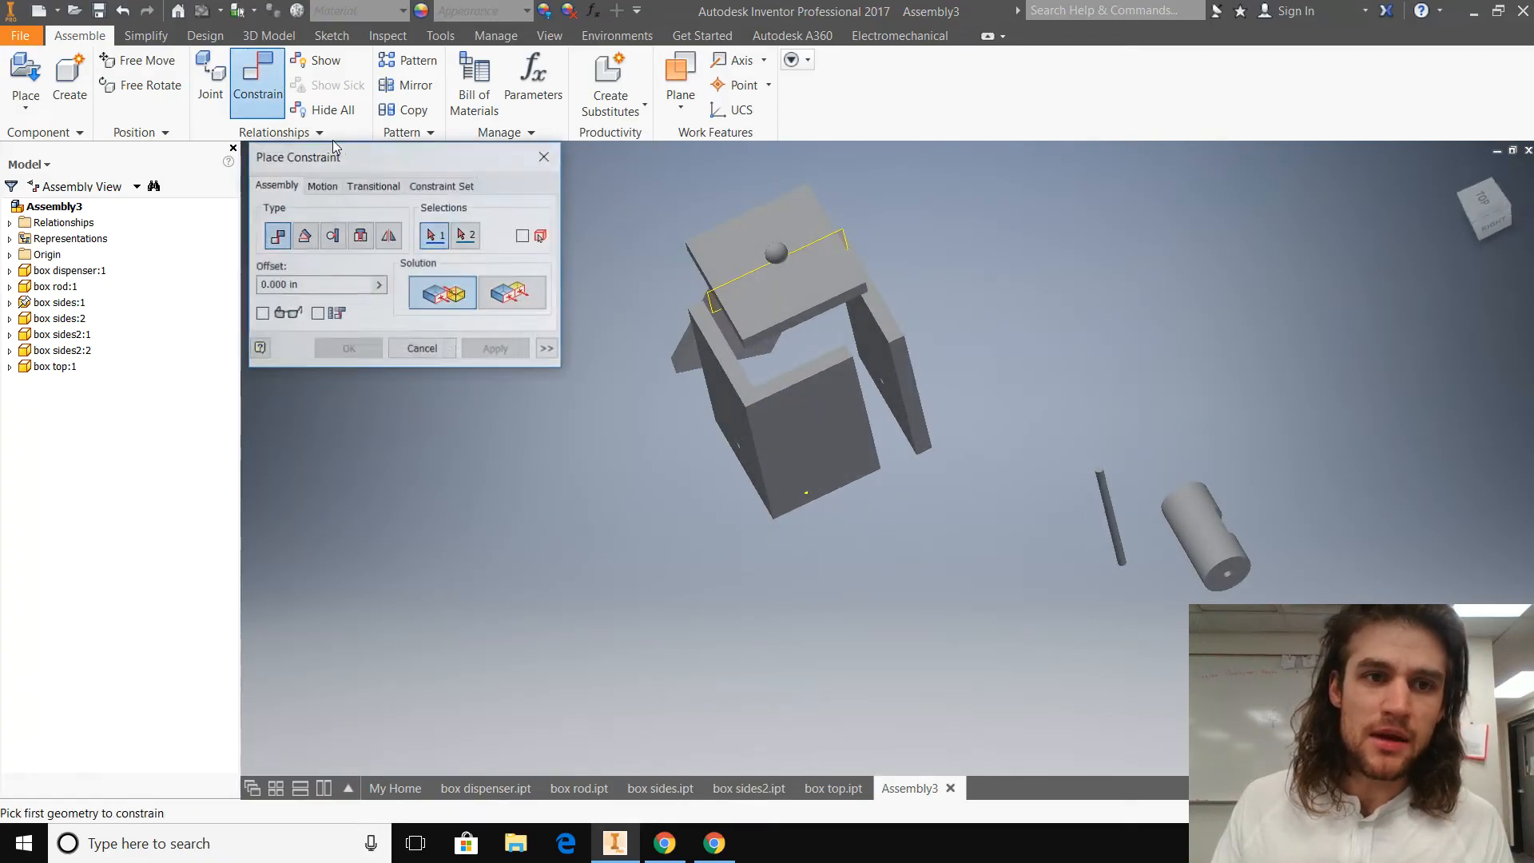
click(874, 338)
shift+middle_drag(968, 406, 860, 430)
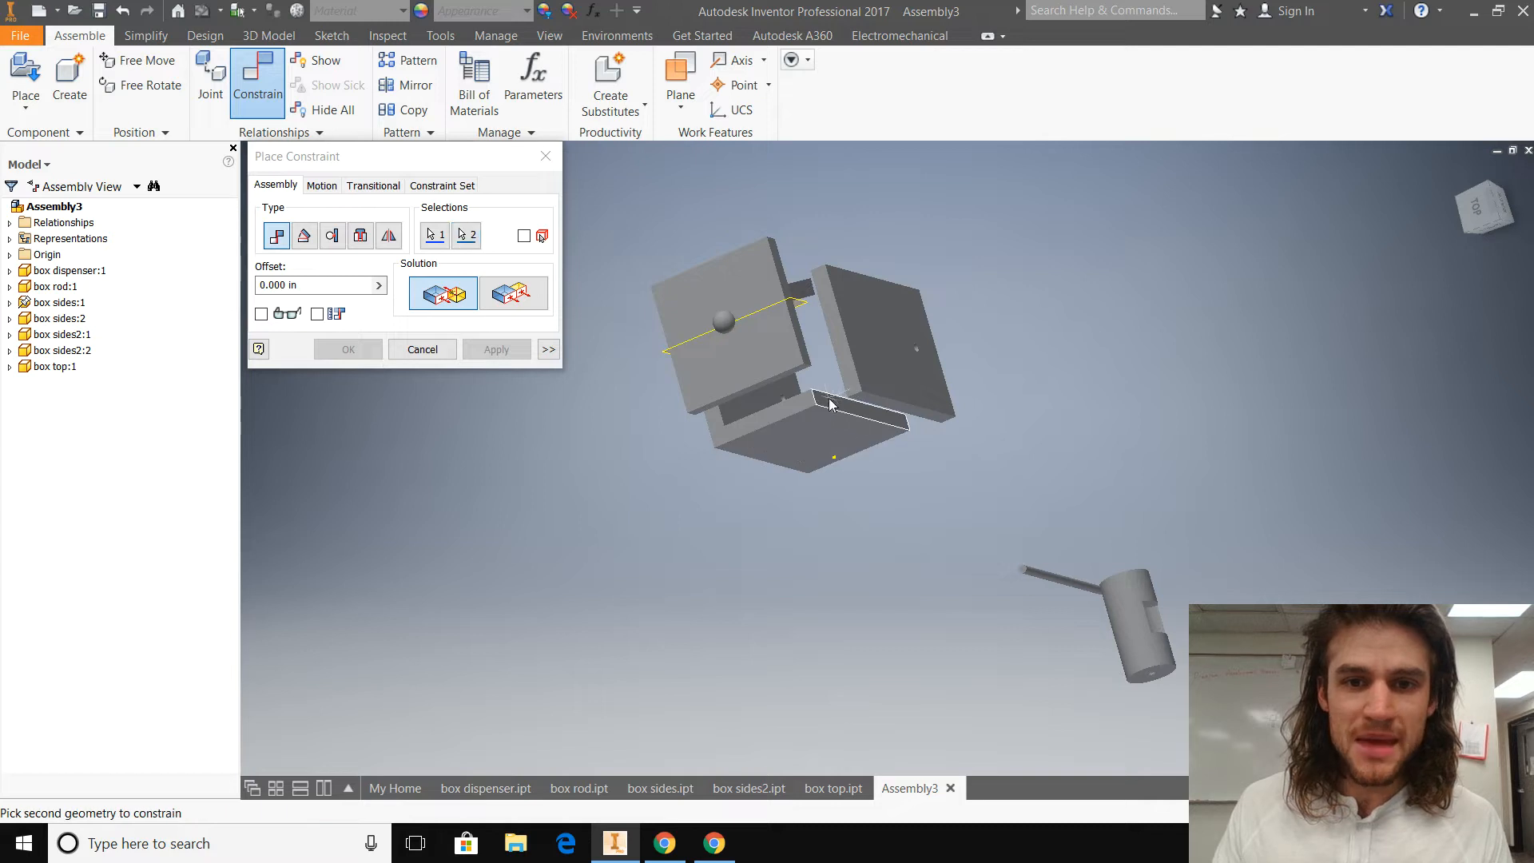
click(839, 409)
click(495, 349)
Step: Apply a Flush constraint with 0.000 in offset between the side edge face of box sides:2 and the outer face of box sides2:1
shift+middle_drag(640, 504, 631, 425)
click(517, 296)
click(836, 336)
click(815, 392)
click(524, 356)
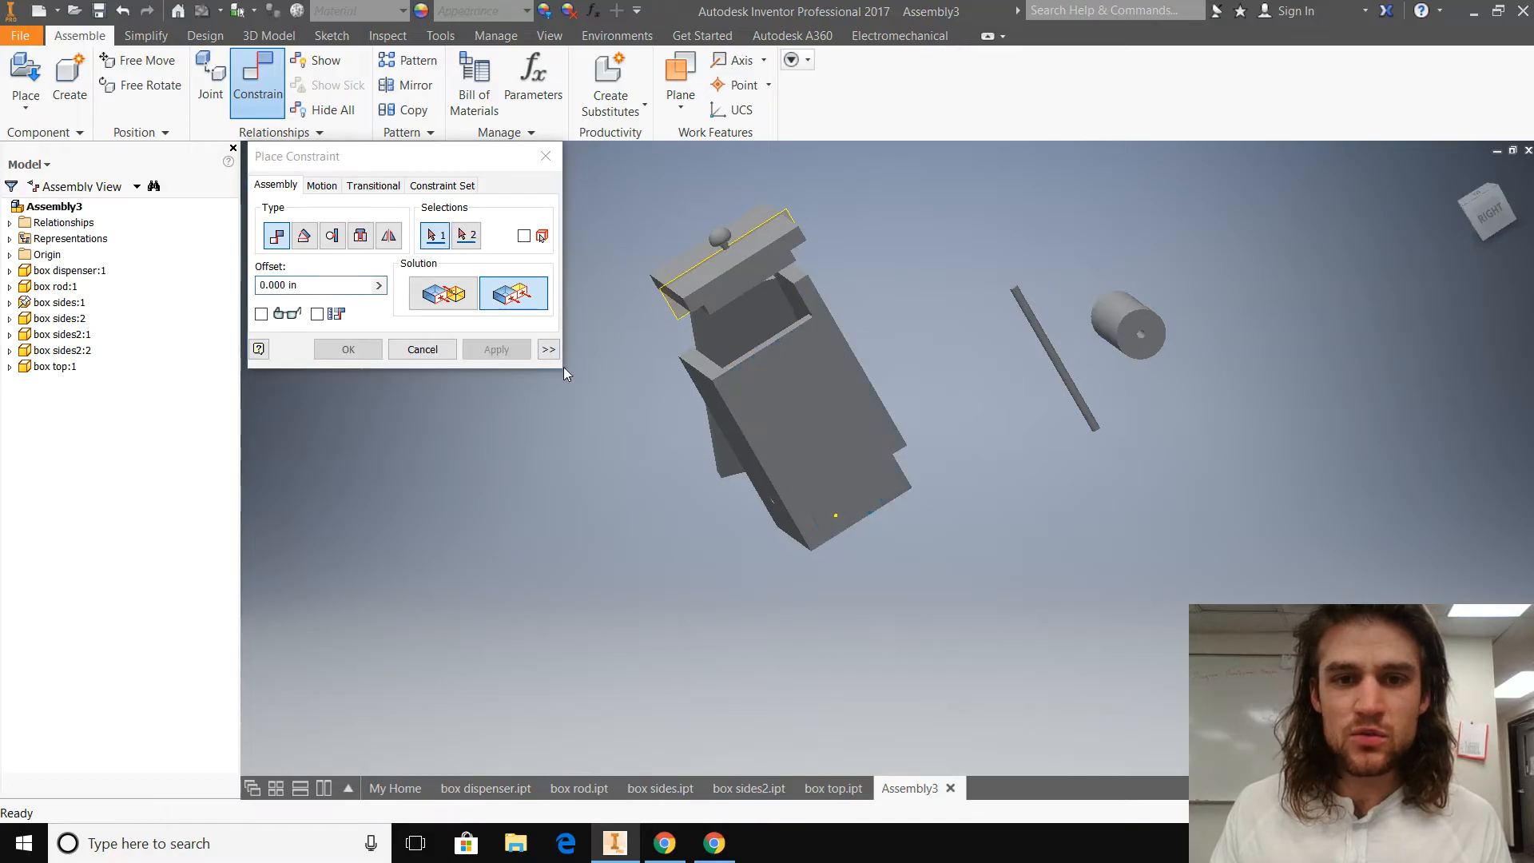
Step: Apply a Flush constraint with 0.000 in offset between the top edge faces of box sides2:1 and box sides:2
shift+middle_drag(814, 404, 815, 353)
click(815, 354)
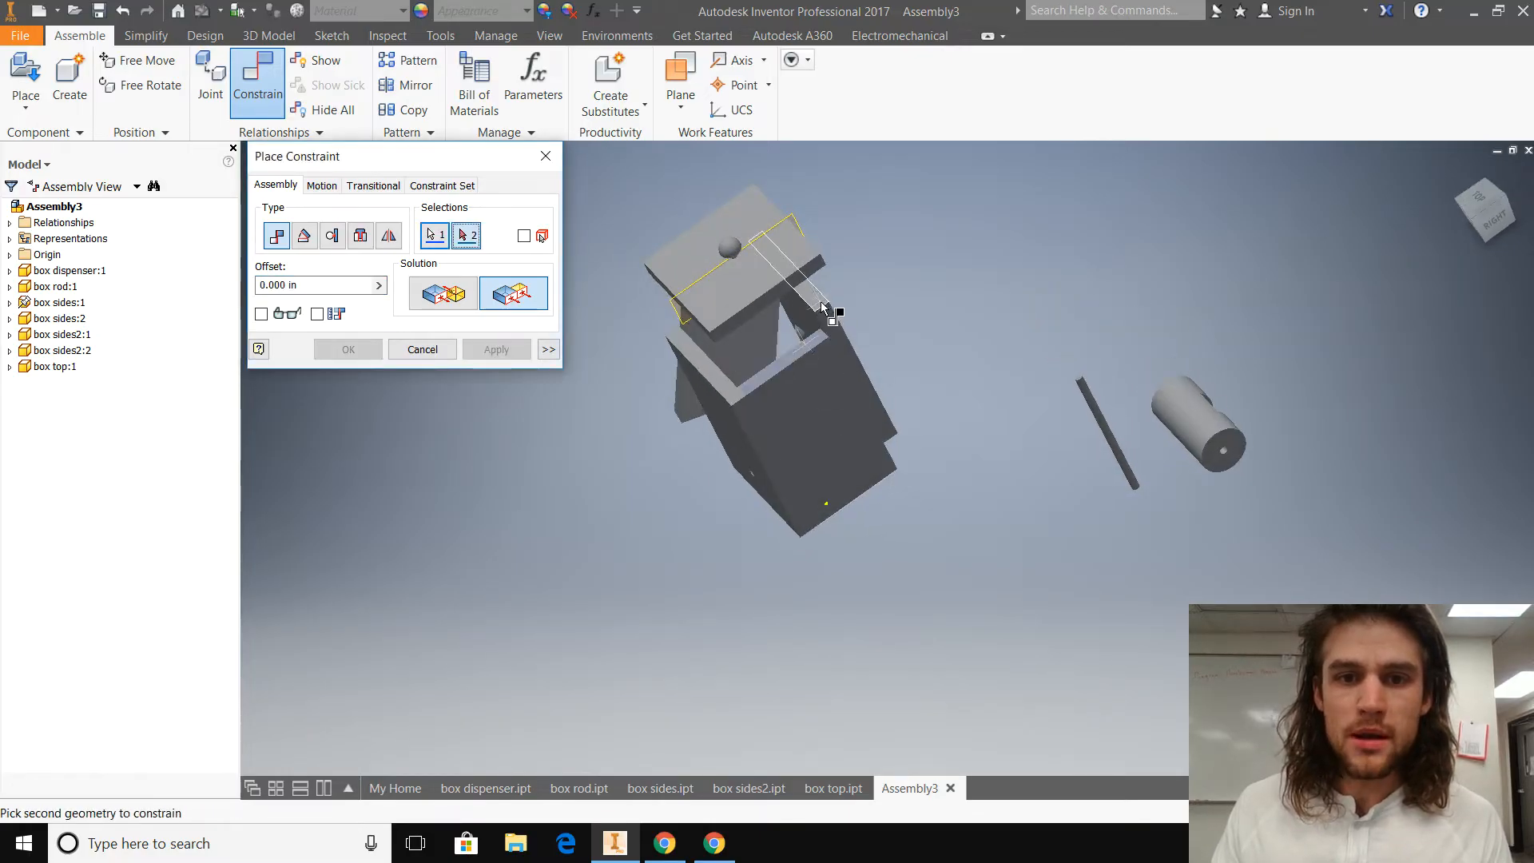
click(818, 298)
click(520, 353)
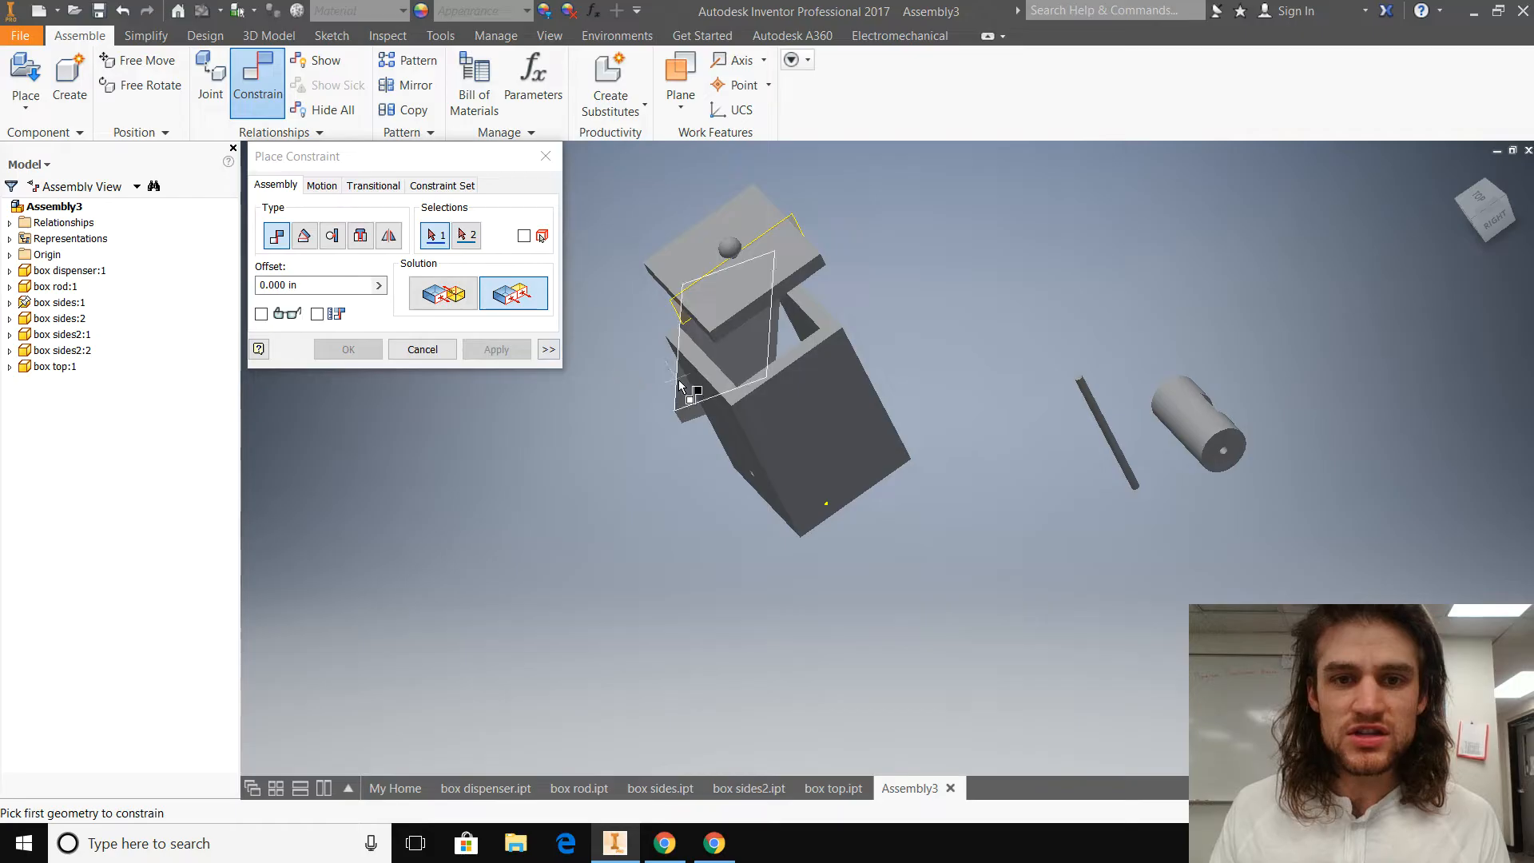
Step: Apply a Mate constraint with 0.000 in offset between the narrow edge face of box sides2:2 and the adjoining panel's inner face
shift+middle_drag(561, 418, 822, 404)
click(460, 297)
shift+middle_drag(616, 469, 906, 414)
click(893, 416)
shift+middle_drag(753, 541, 590, 540)
click(701, 449)
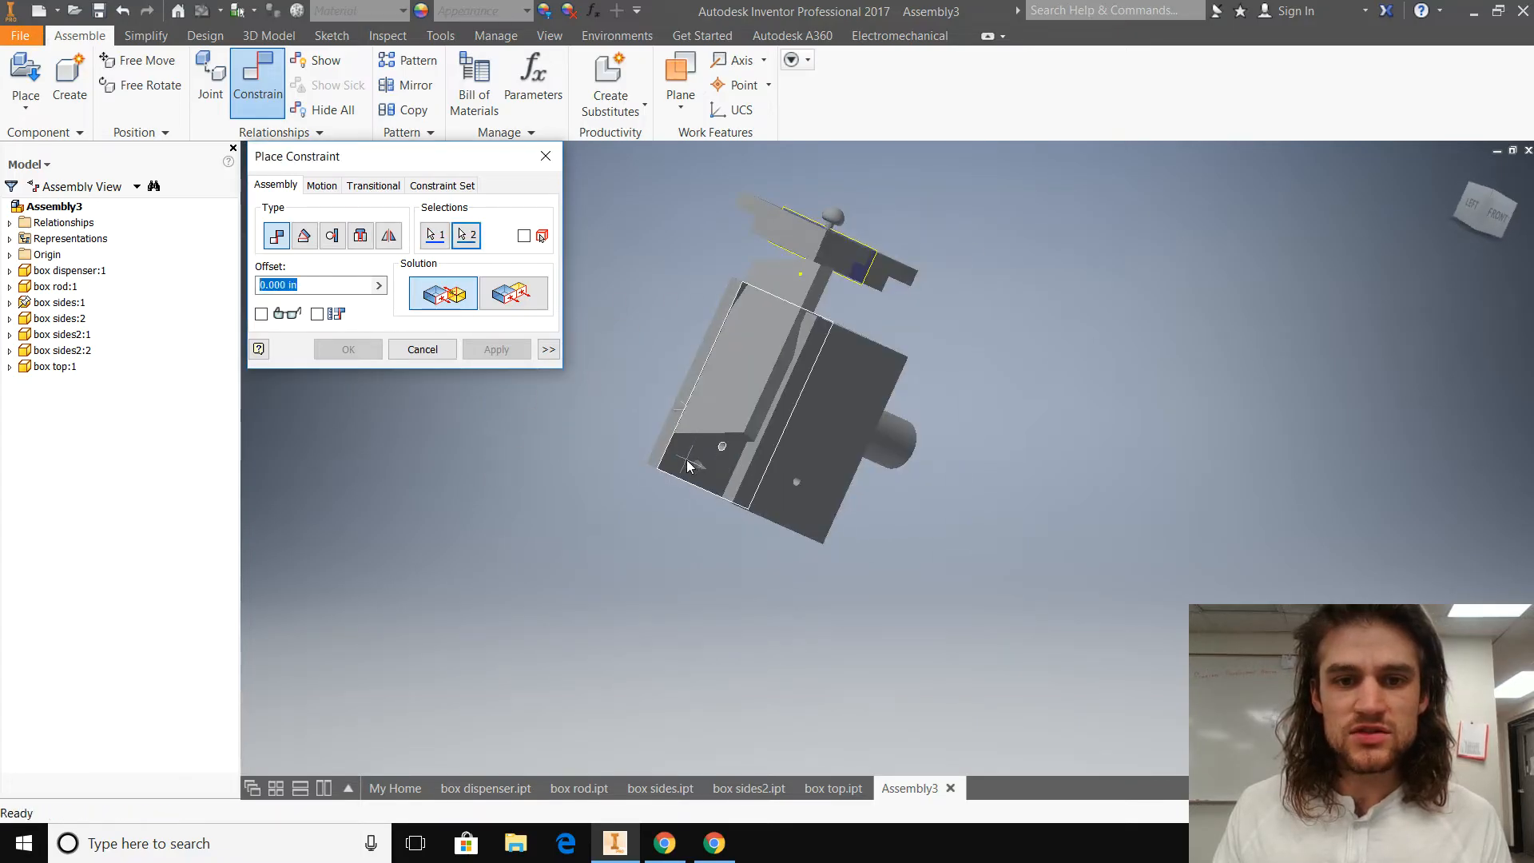
click(500, 357)
Step: Apply a Flush constraint with 0.000 in offset between the outer face of box sides2:2 and the adjoining panel's side edge face
shift+middle_drag(464, 459, 547, 448)
click(506, 297)
click(759, 417)
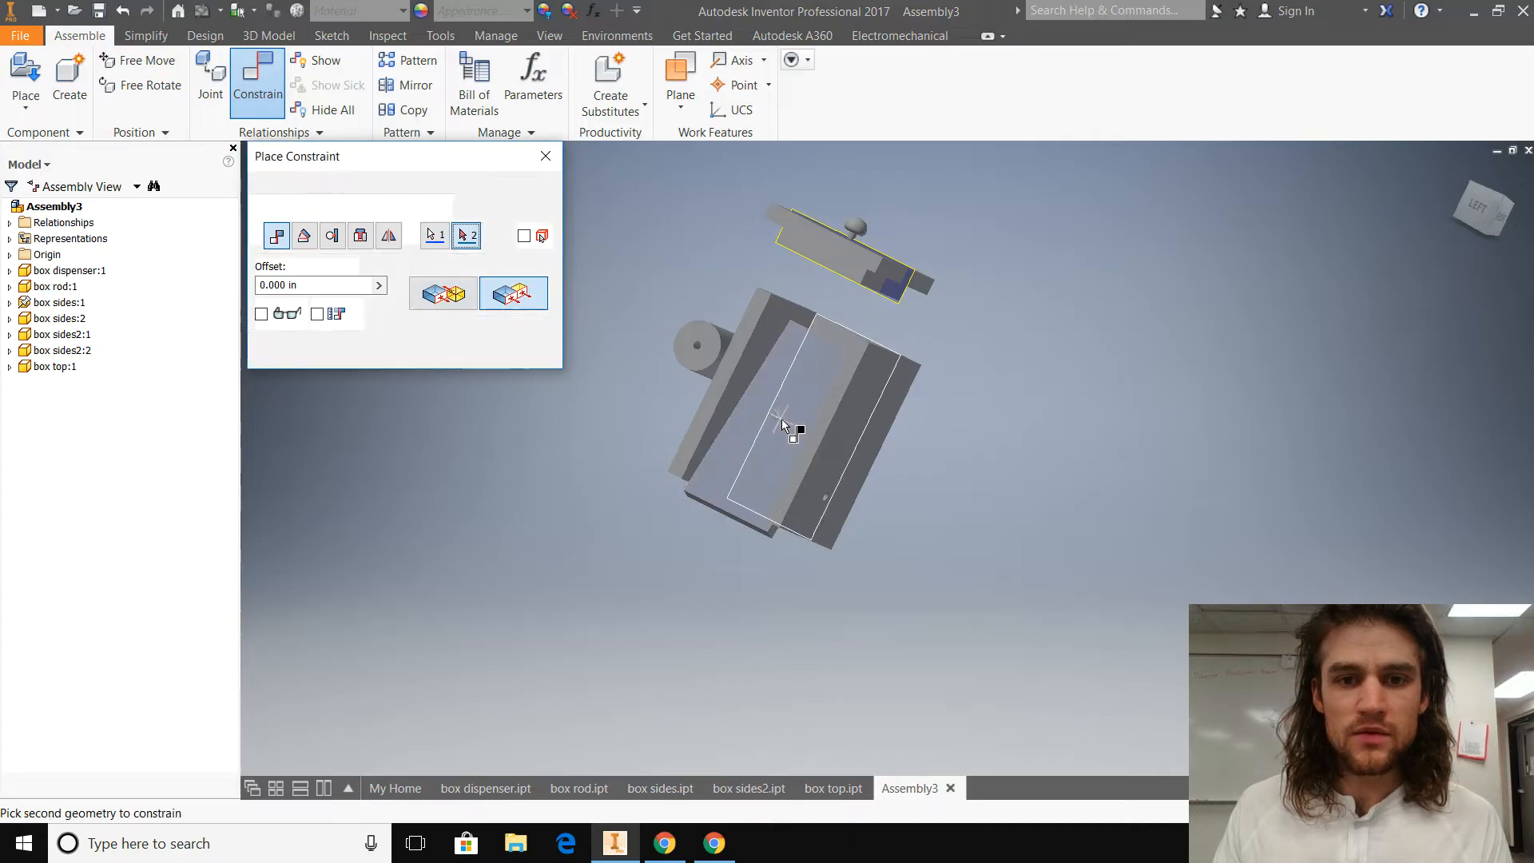
click(719, 384)
click(496, 349)
Step: Apply a Flush constraint with 0.000 in offset between the top edge faces of box sides2:2 and the adjoining panel
shift+middle_drag(541, 488, 582, 523)
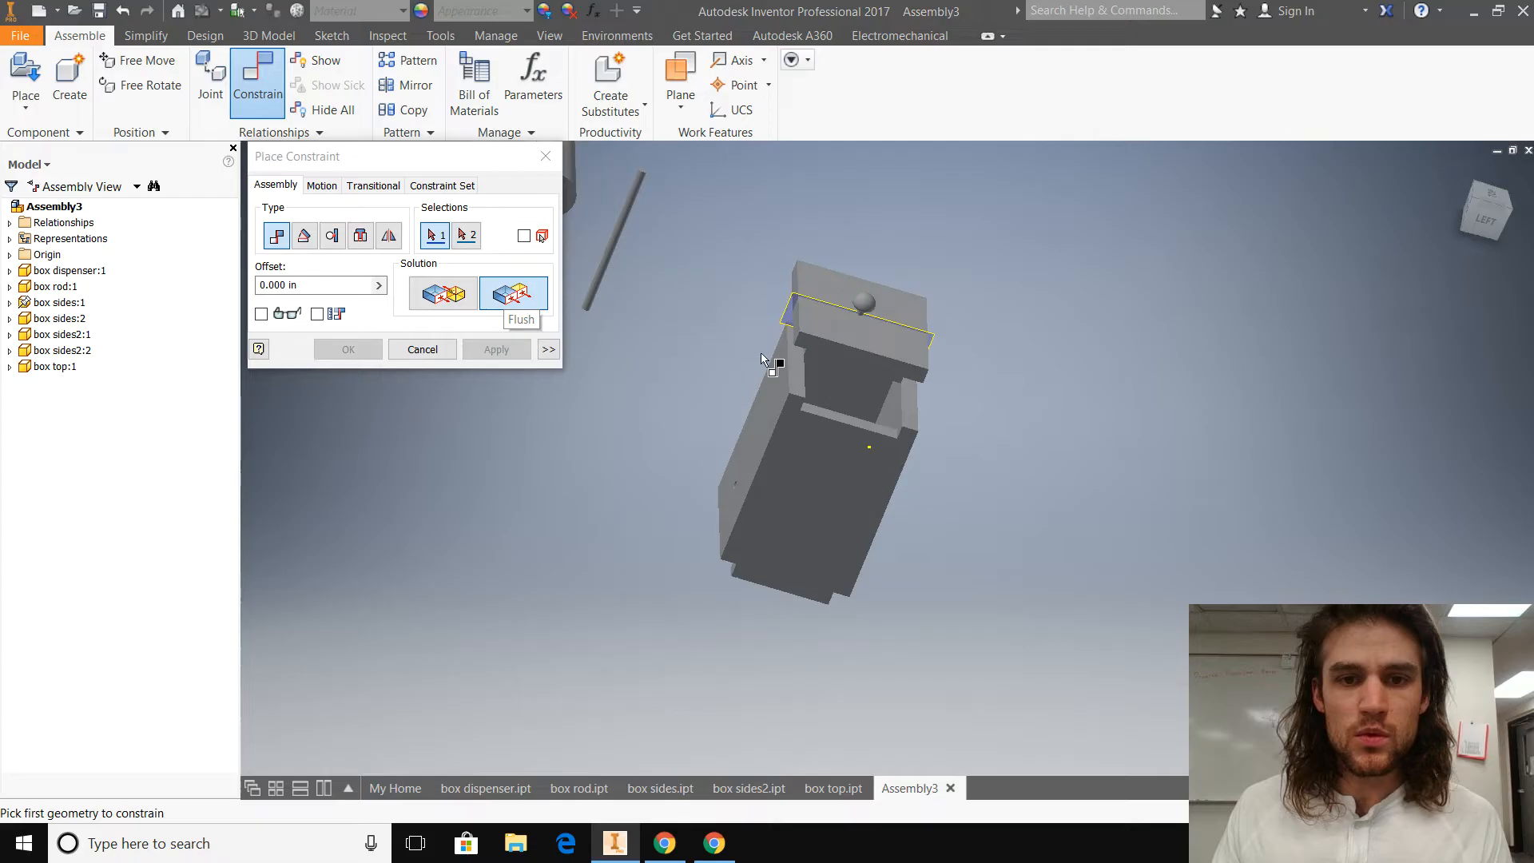
click(815, 386)
click(855, 424)
click(497, 349)
Step: Apply a Mate constraint with 0.000 in offset between an inner wall of the box and the matching side face of box top's lower lip
shift+middle_drag(428, 434, 147, 453)
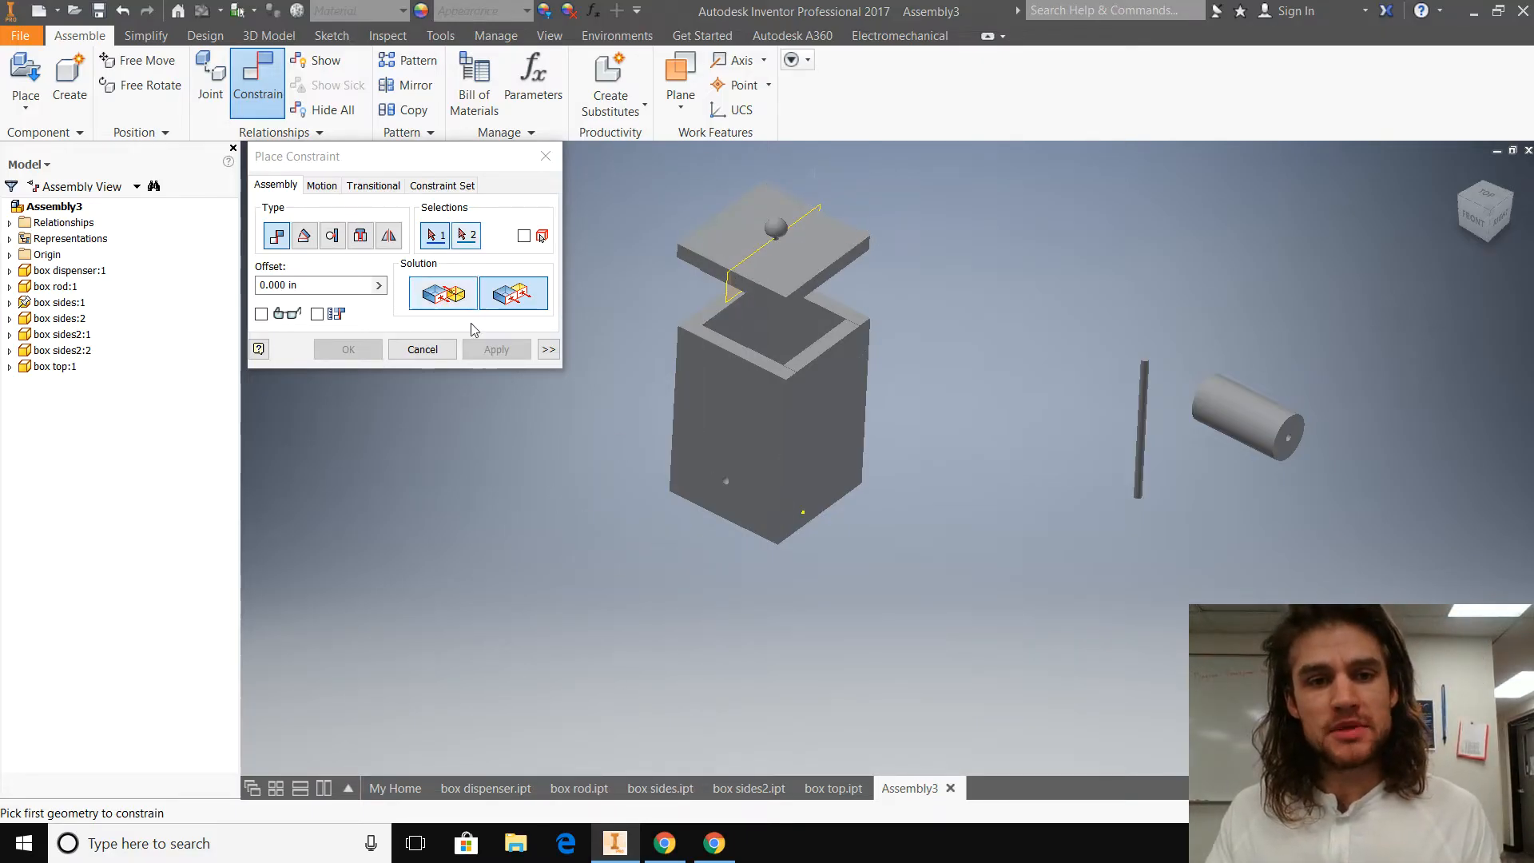
shift+middle_drag(616, 626, 702, 627)
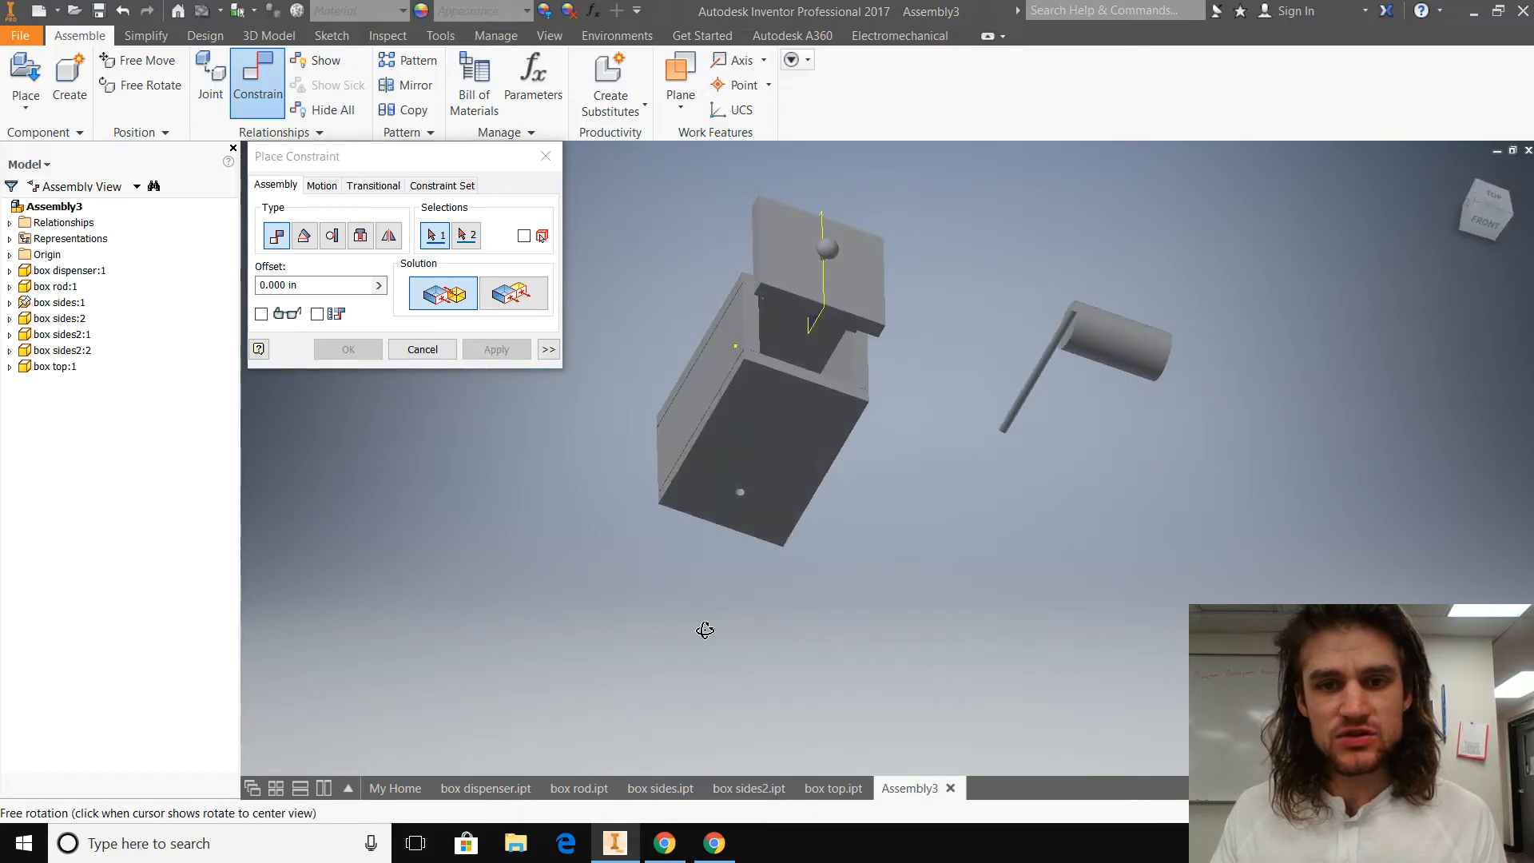
click(819, 397)
shift+middle_drag(938, 712, 747, 639)
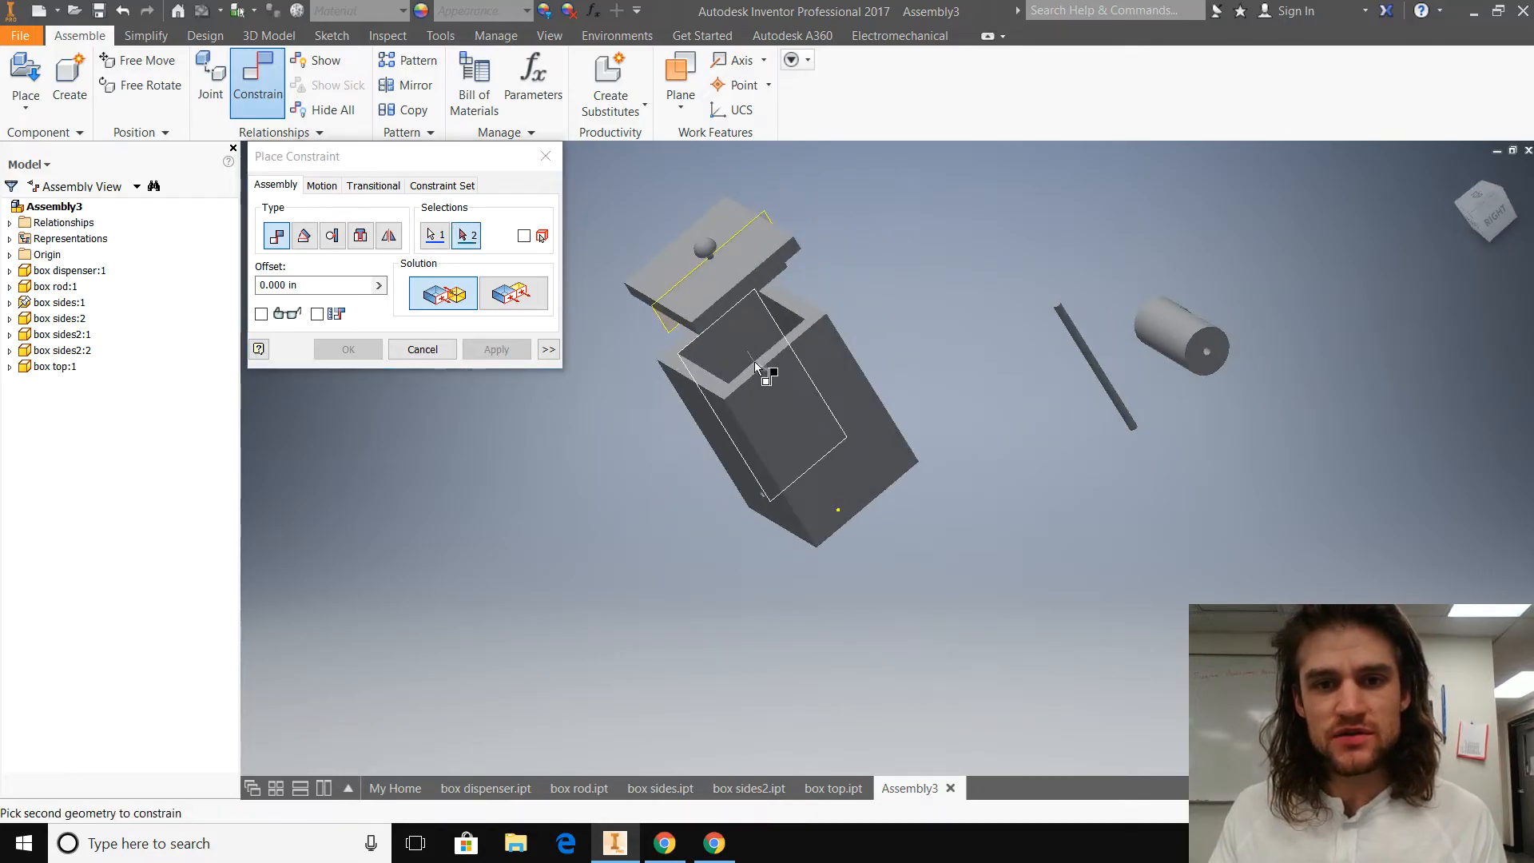
scroll(717, 385, down, 3)
shift+middle_drag(765, 360, 777, 314)
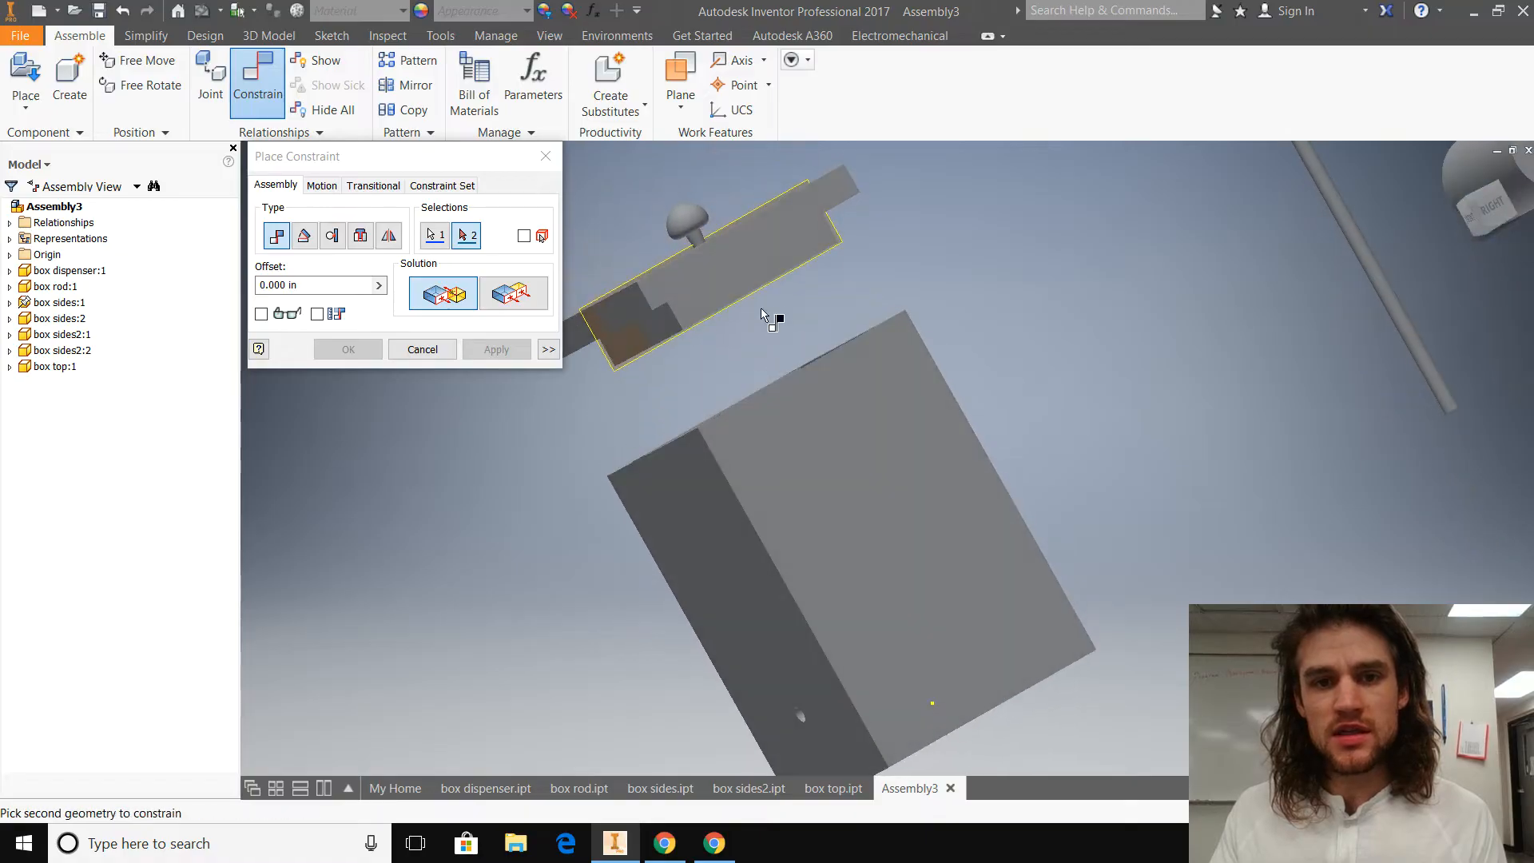
click(747, 278)
click(500, 354)
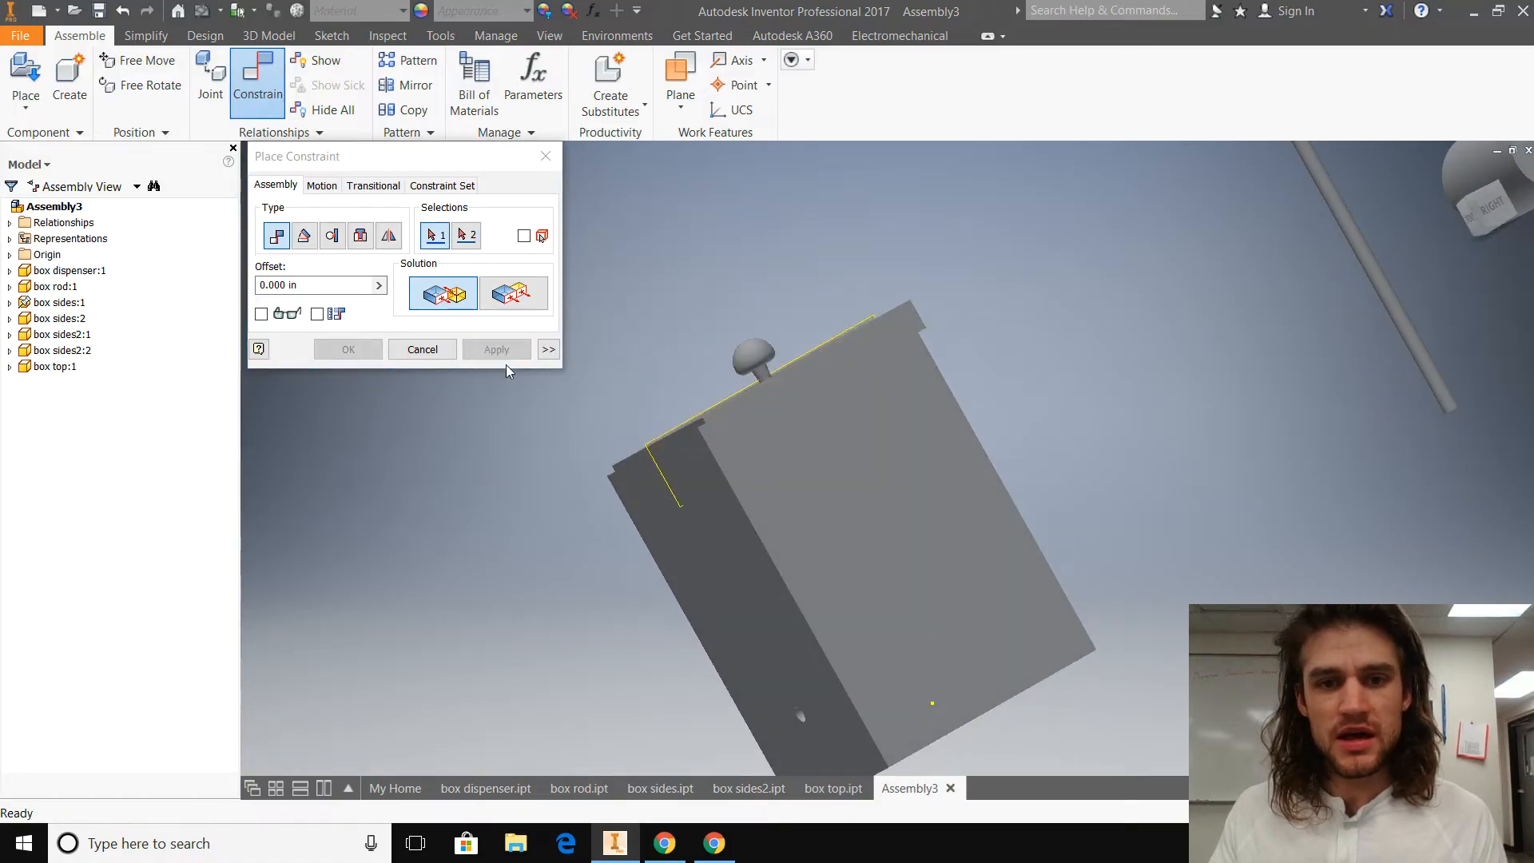
Step: Close the constraint dialog and move box top up, clear of the four side panels
shift+middle_drag(530, 548, 589, 541)
scroll(598, 545, down, 3)
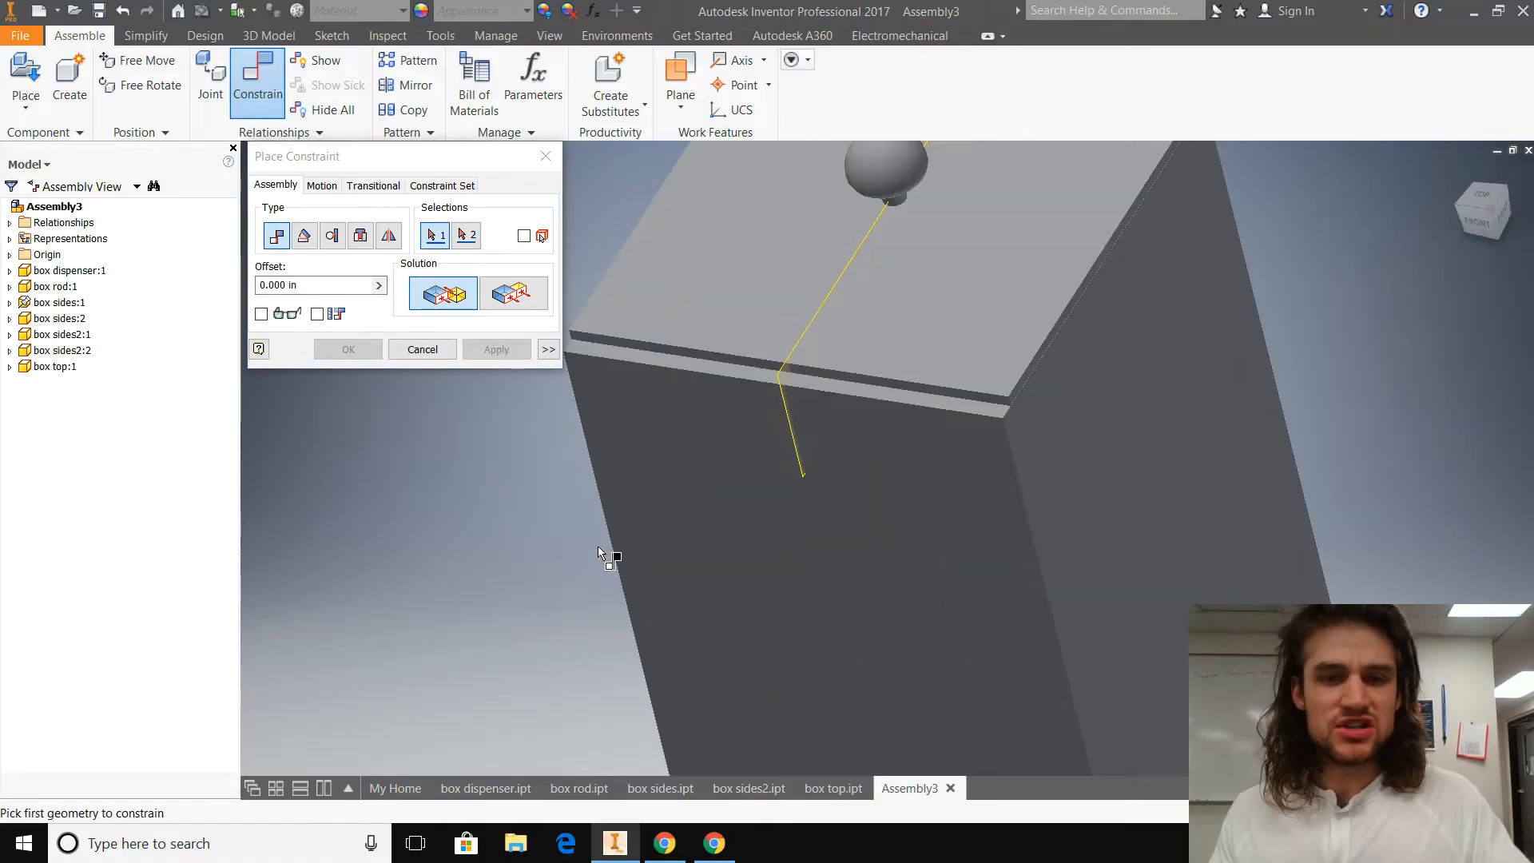
key(Escape)
scroll(559, 484, up, 3)
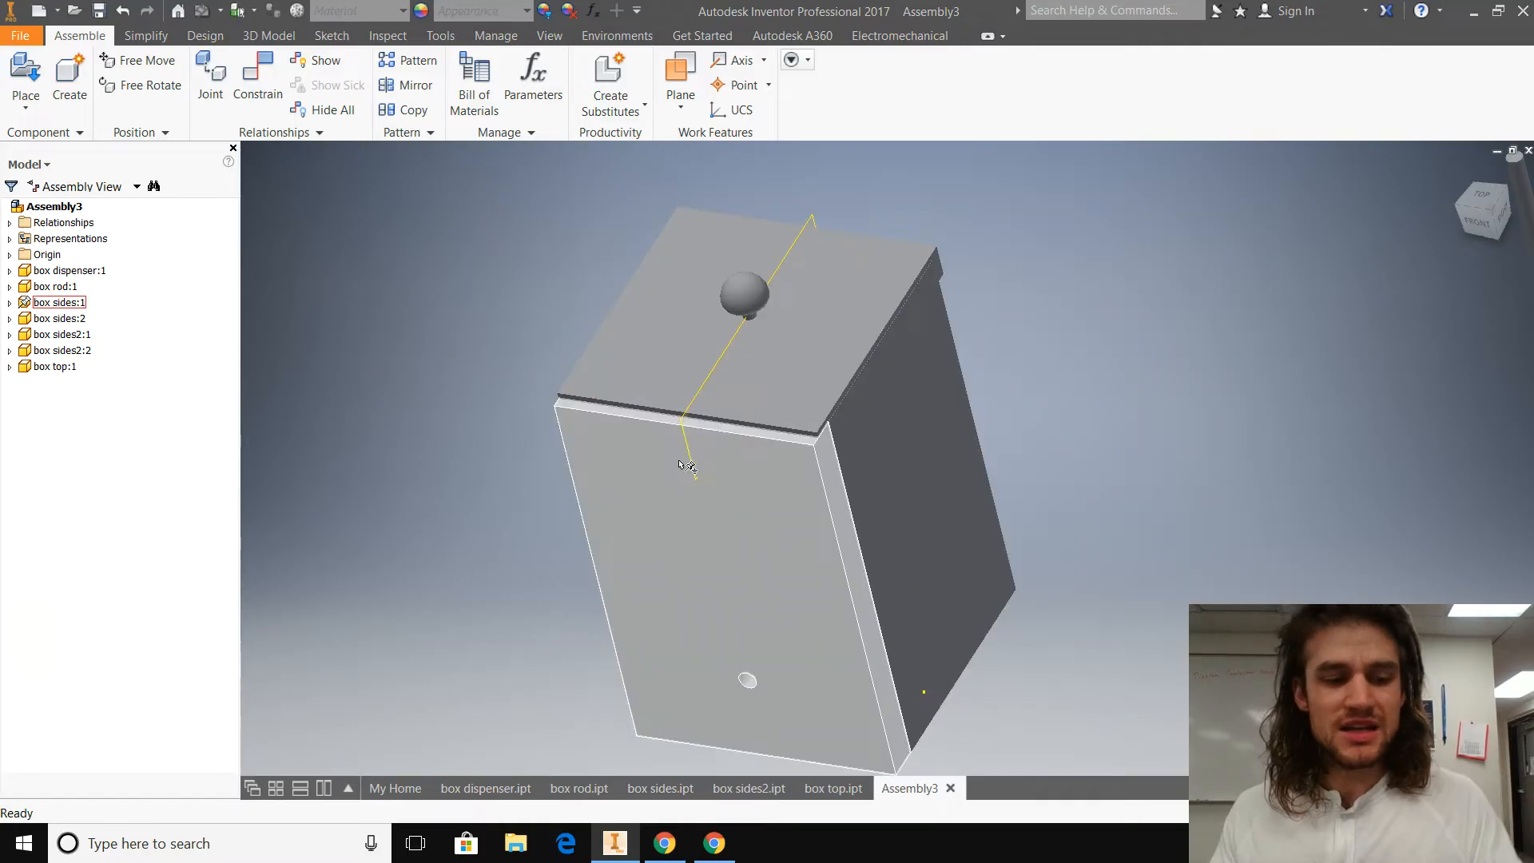
drag(740, 294, 743, 216)
Step: Apply a Mate constraint with 0.000 in offset between the adjacent side face of box top's lower lip and its matching inner box wall
shift+middle_drag(518, 513, 516, 451)
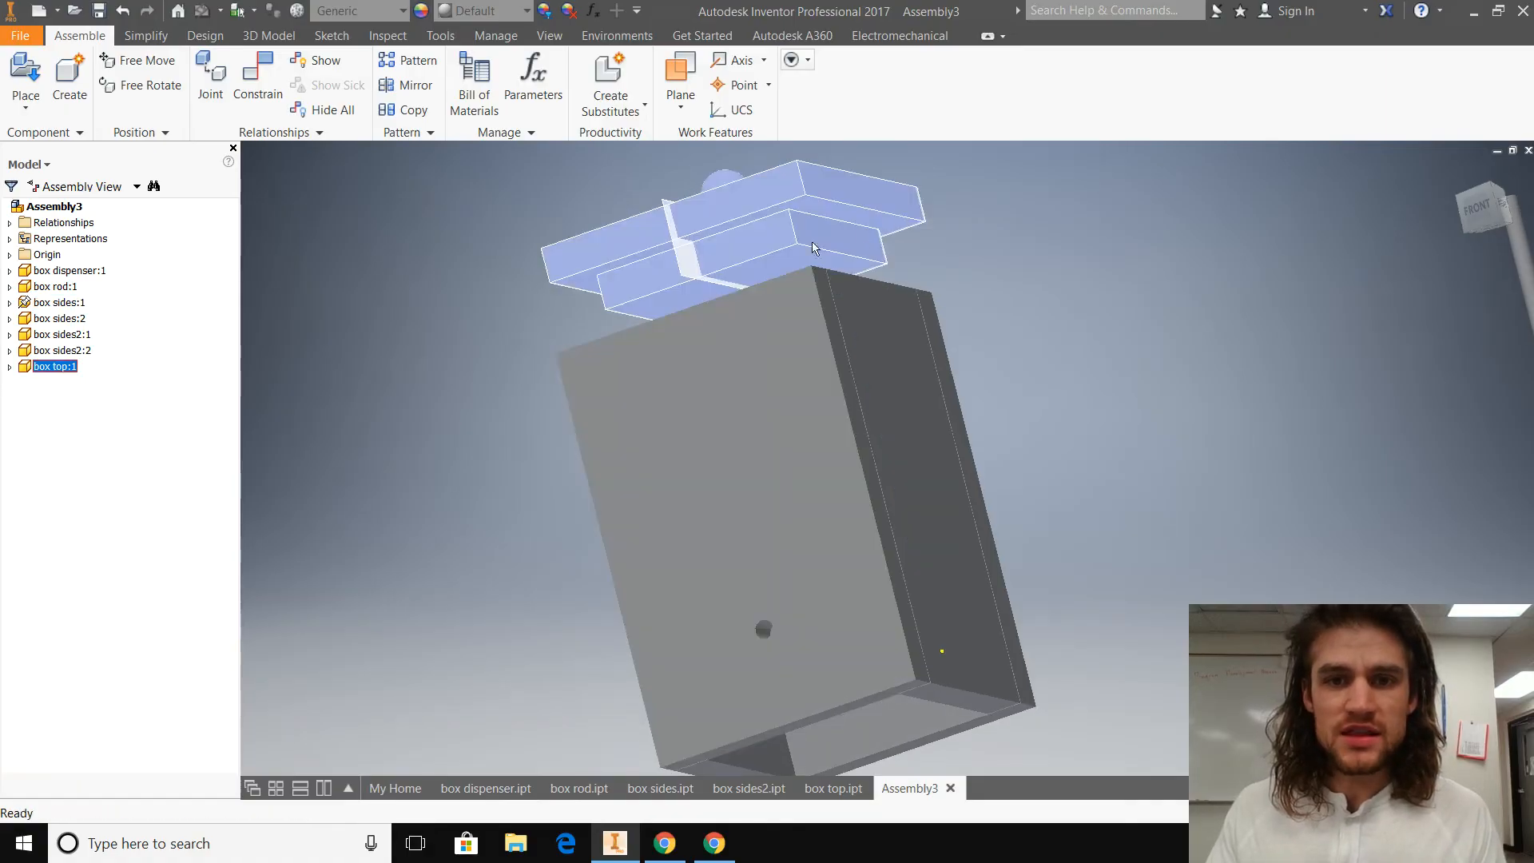
shift+middle_drag(601, 422, 739, 455)
shift+middle_drag(868, 334, 480, 507)
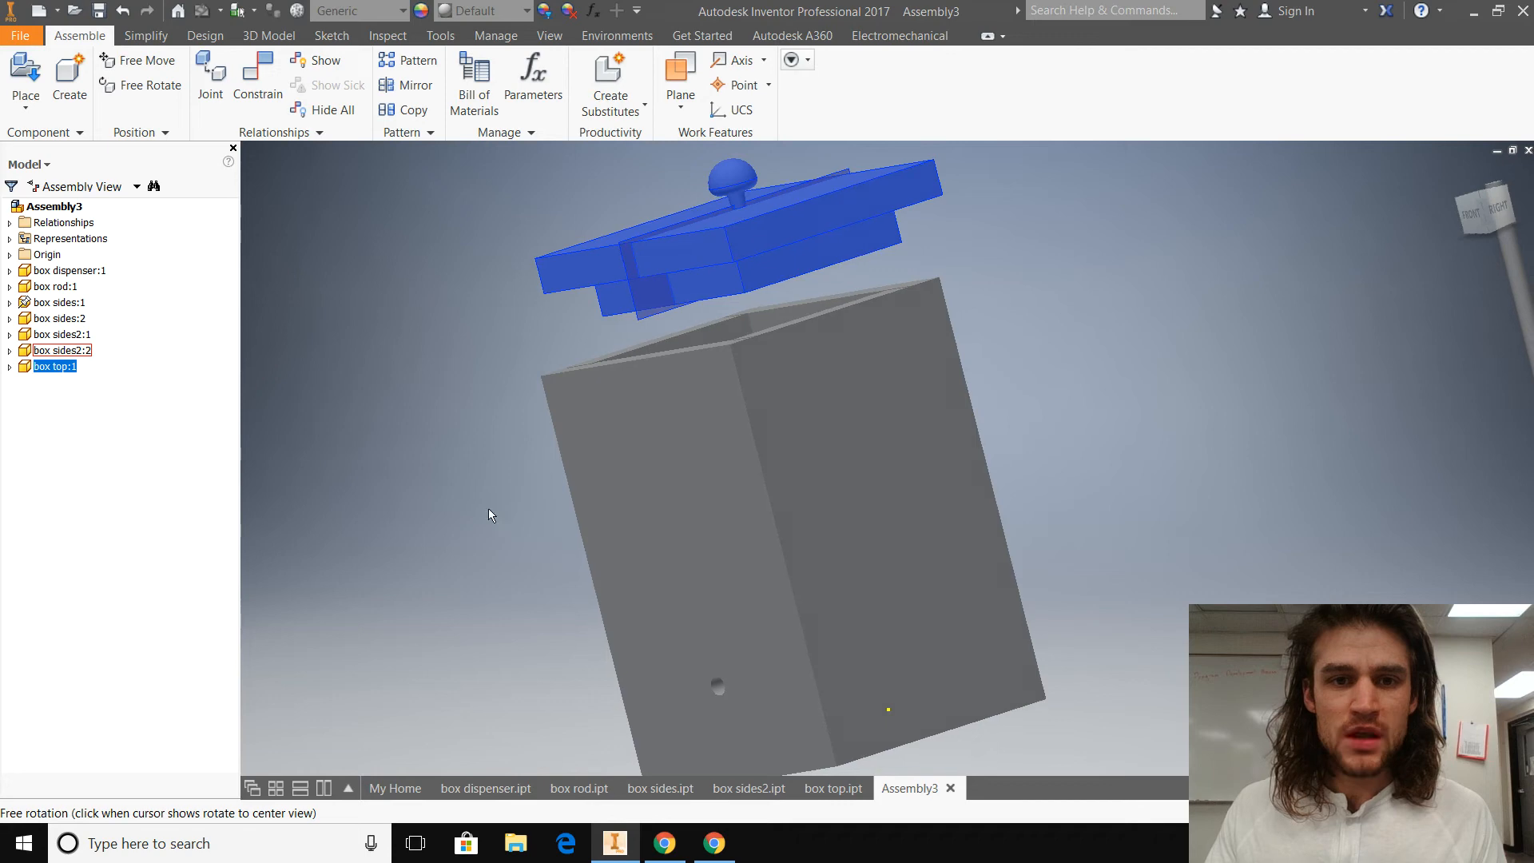
click(248, 115)
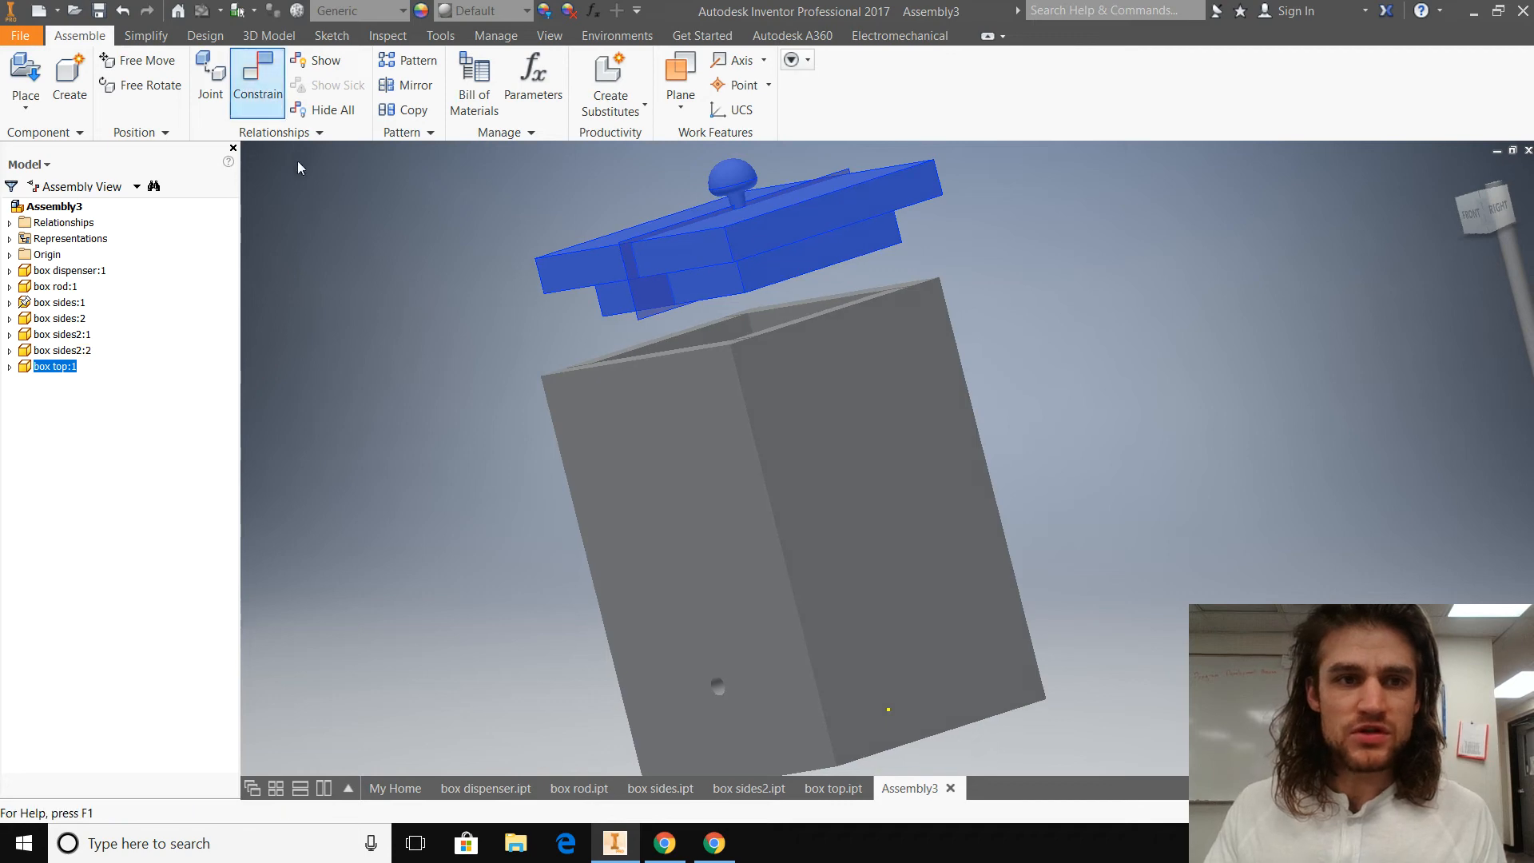
click(718, 285)
shift+middle_drag(483, 507, 679, 450)
click(746, 406)
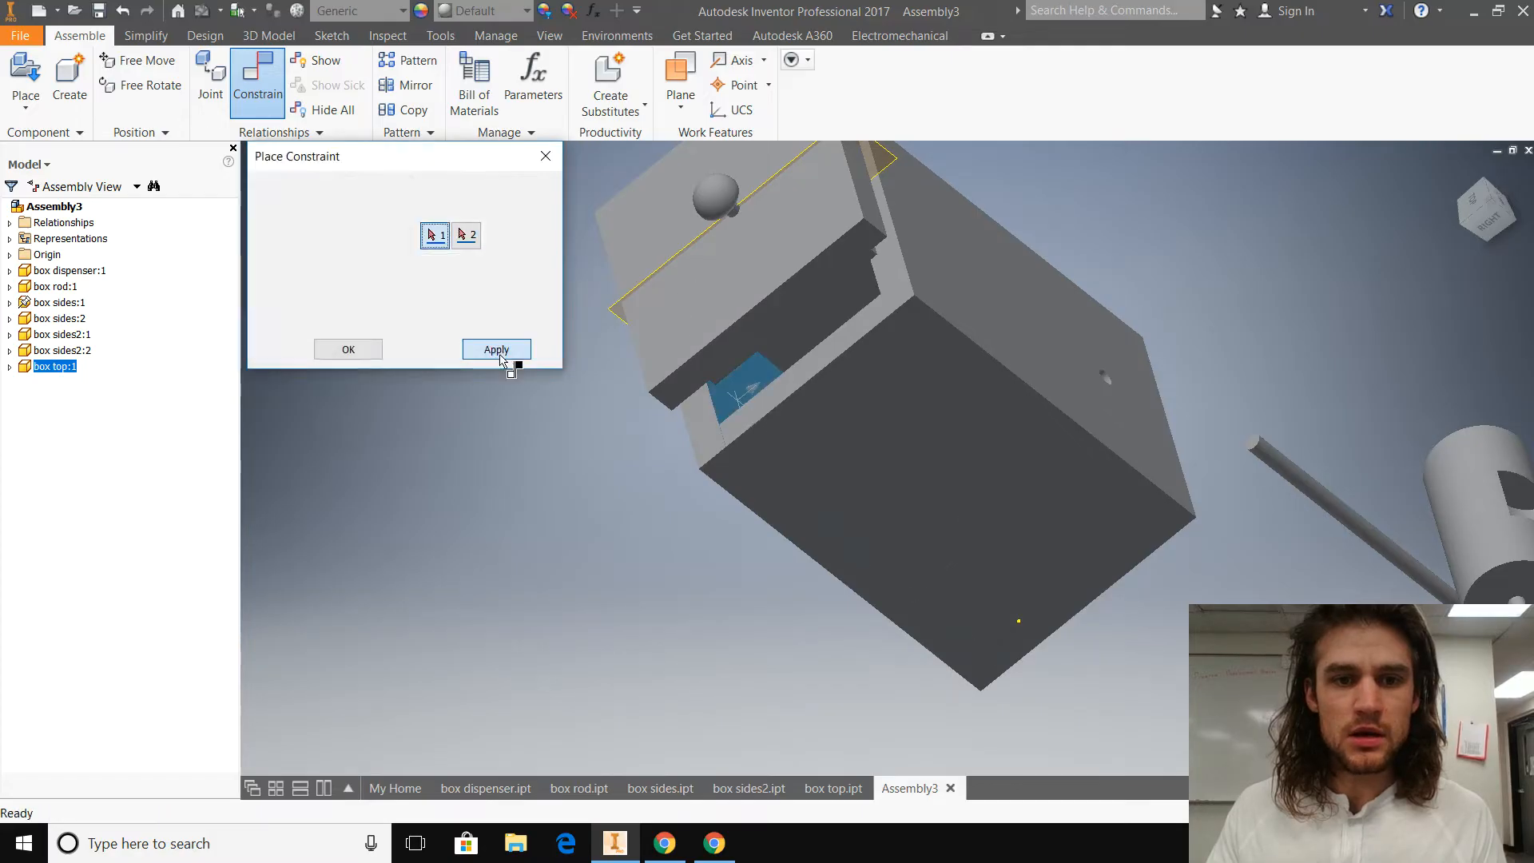
click(496, 349)
key(Escape)
Step: Raise box top well above the open box so the panels' top edges are accessible
drag(759, 276, 548, 223)
shift+middle_drag(438, 455, 705, 495)
scroll(468, 424, down, 3)
key(c)
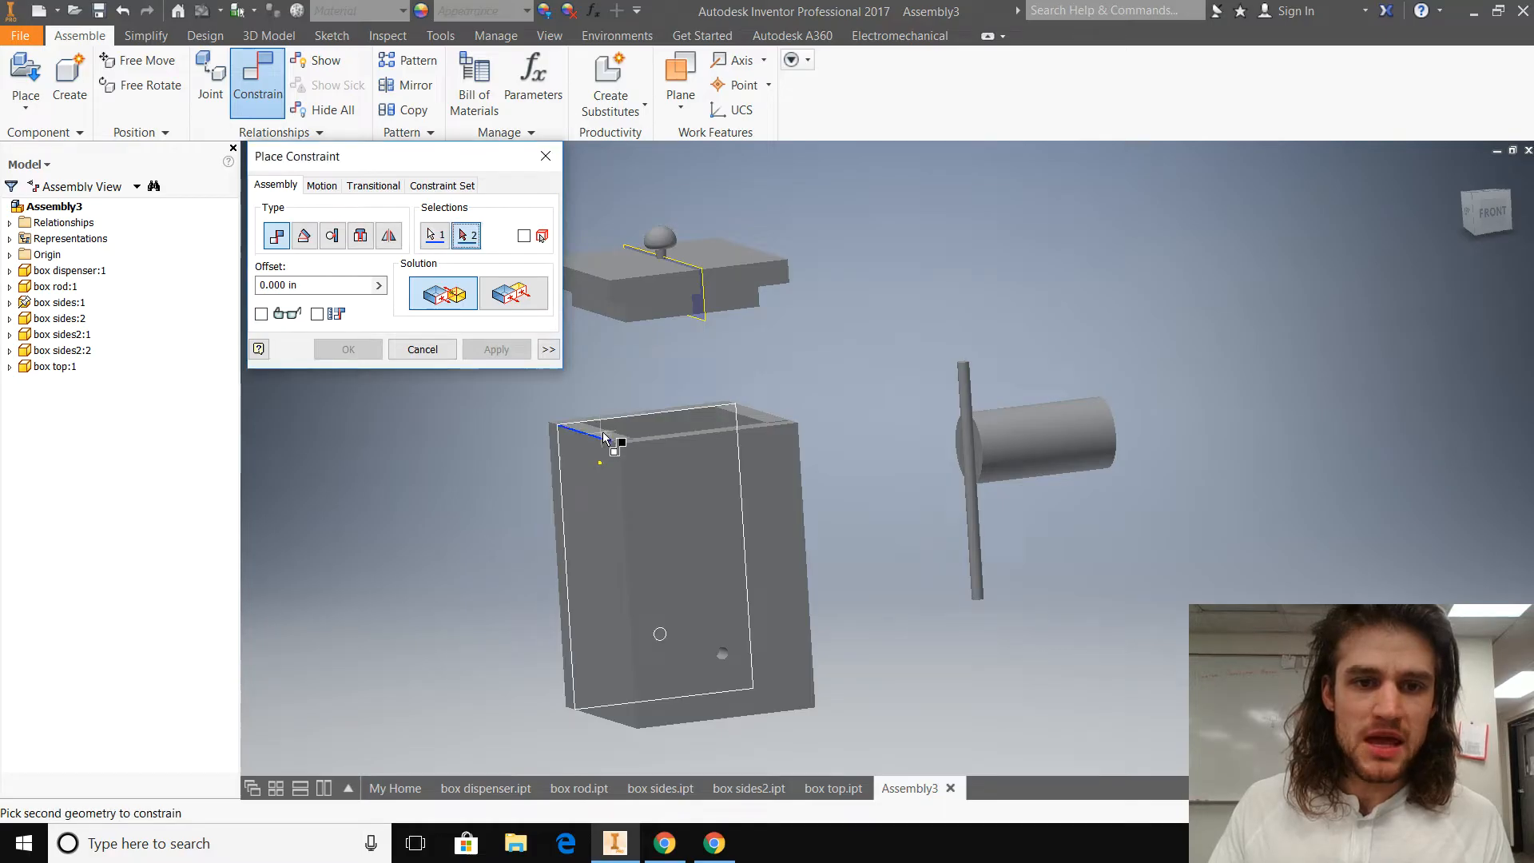
key(Escape)
click(281, 90)
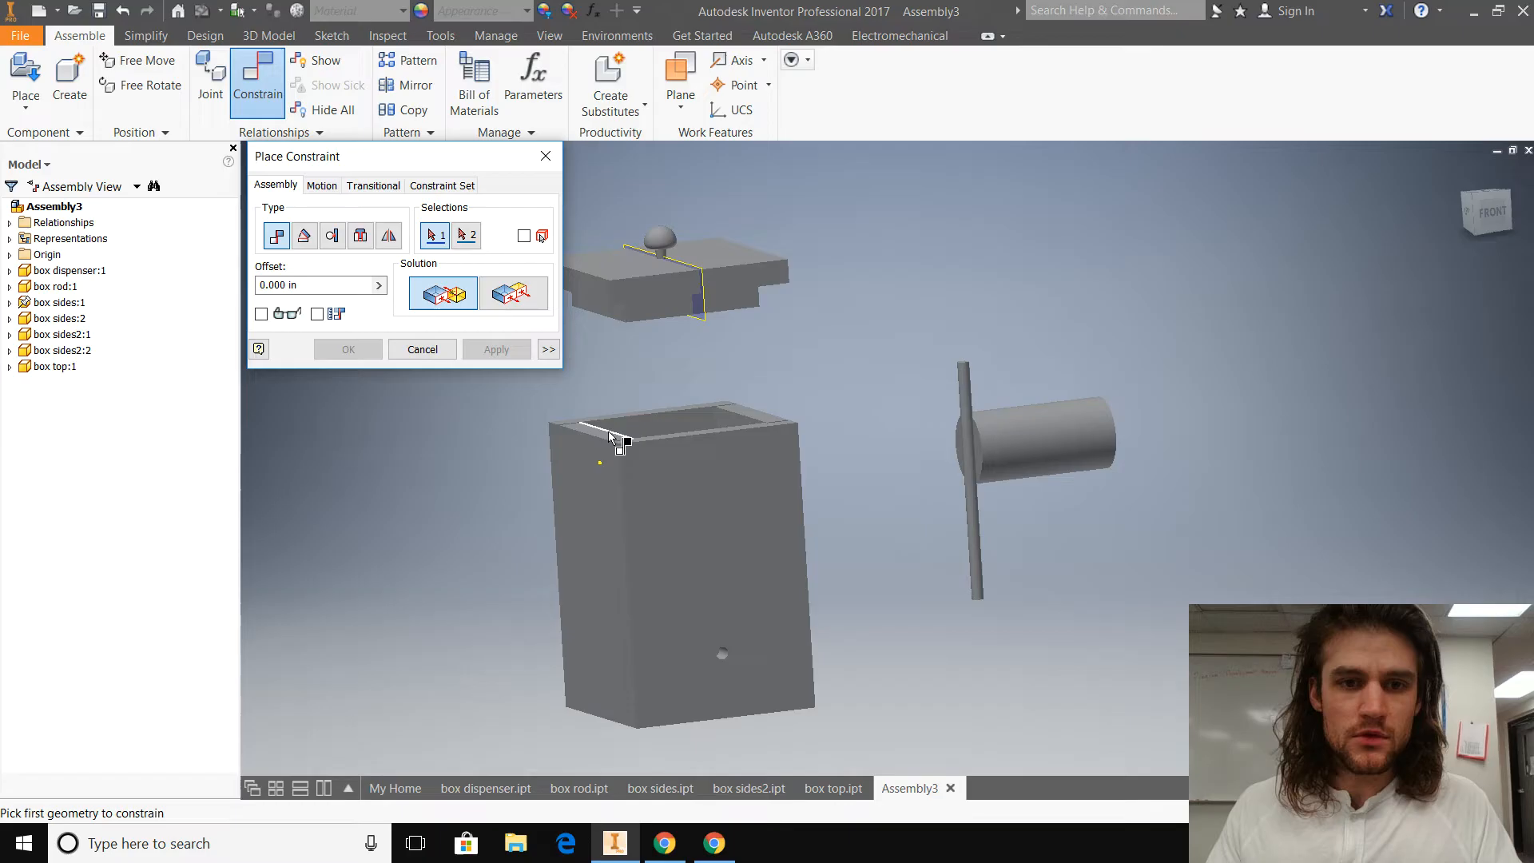
key(Escape)
Step: Apply a Mate constraint with 0.000 in offset between the underside of box top's overhanging rim and the top edge face of a side panel
shift+middle_drag(516, 552, 546, 438)
click(257, 80)
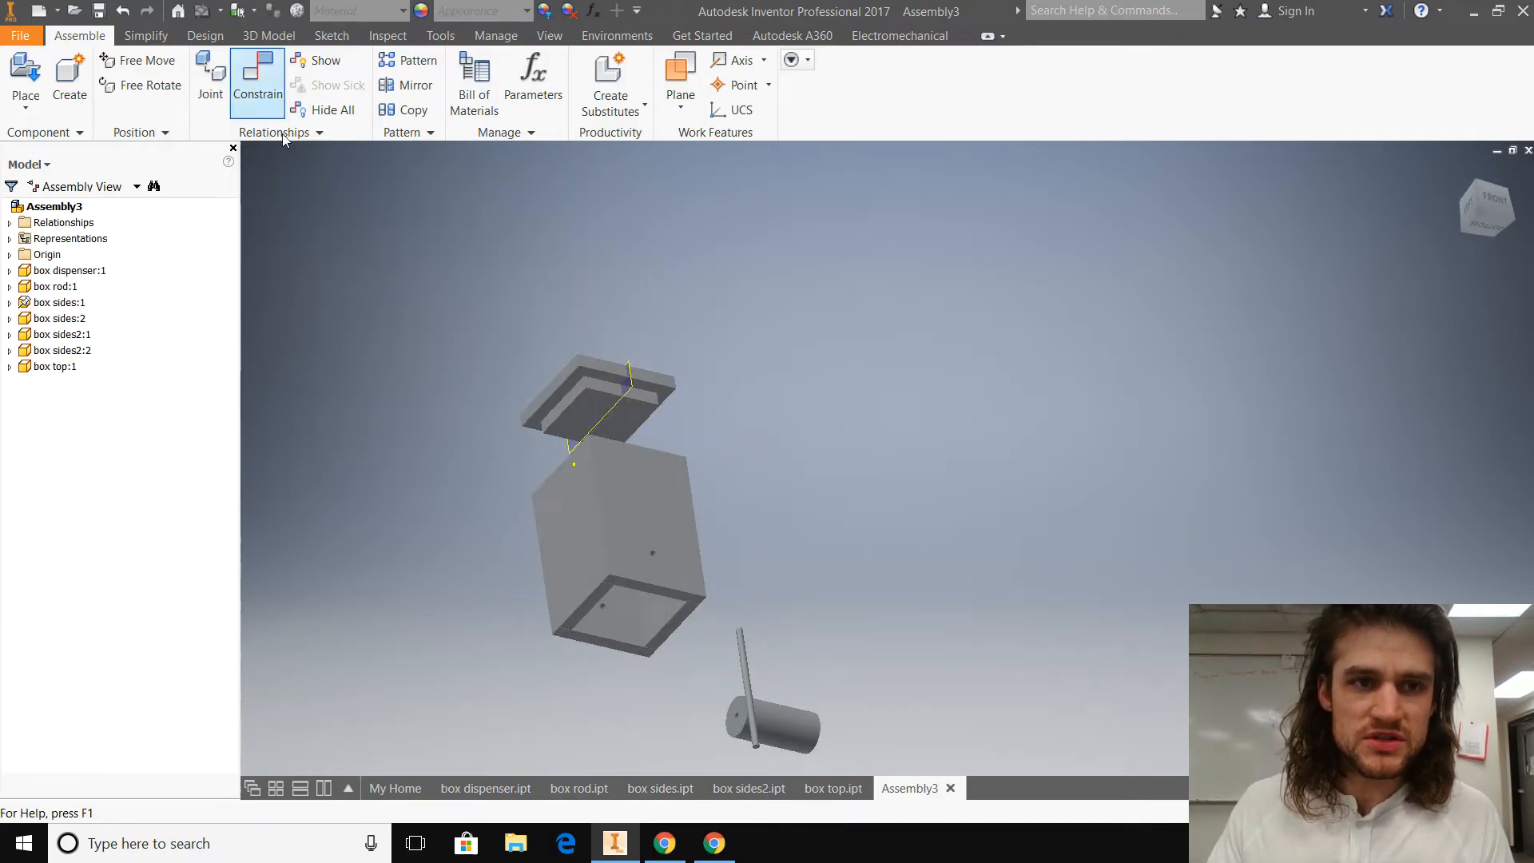
click(563, 397)
shift+middle_drag(492, 446, 511, 518)
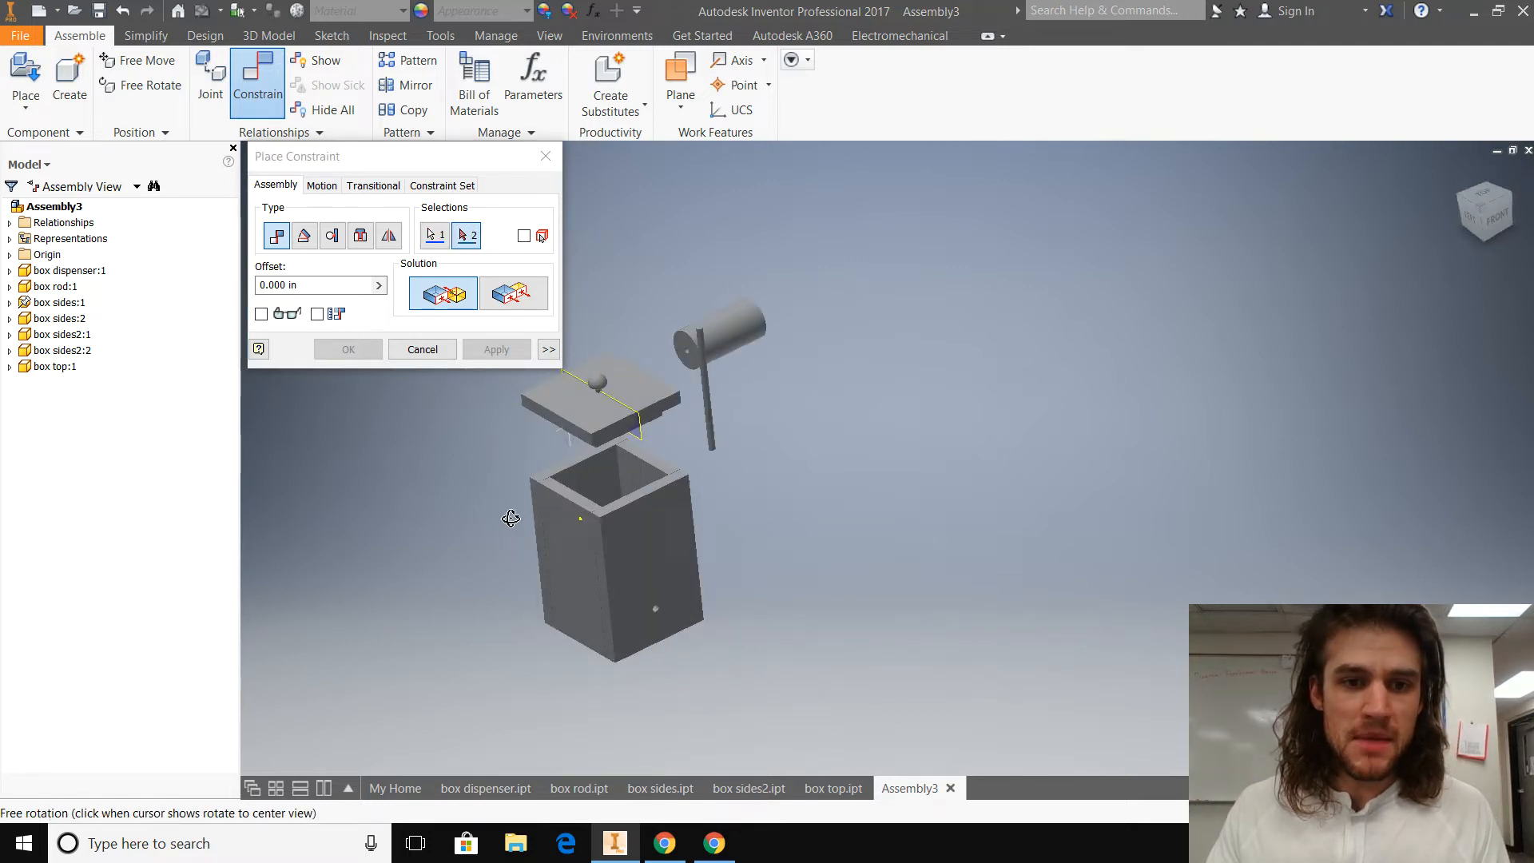
click(574, 493)
click(500, 351)
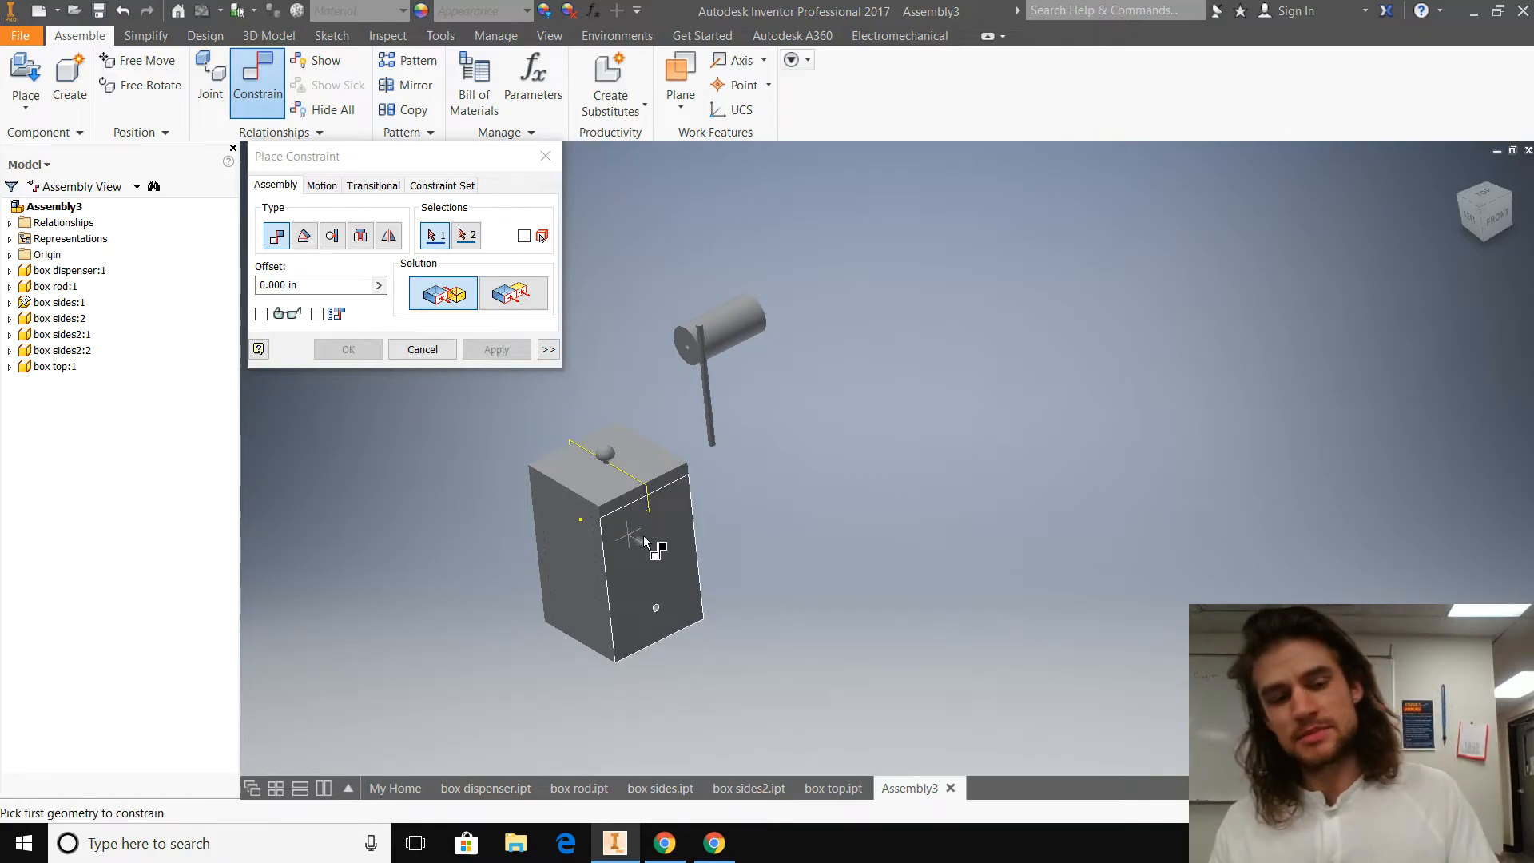
key(Escape)
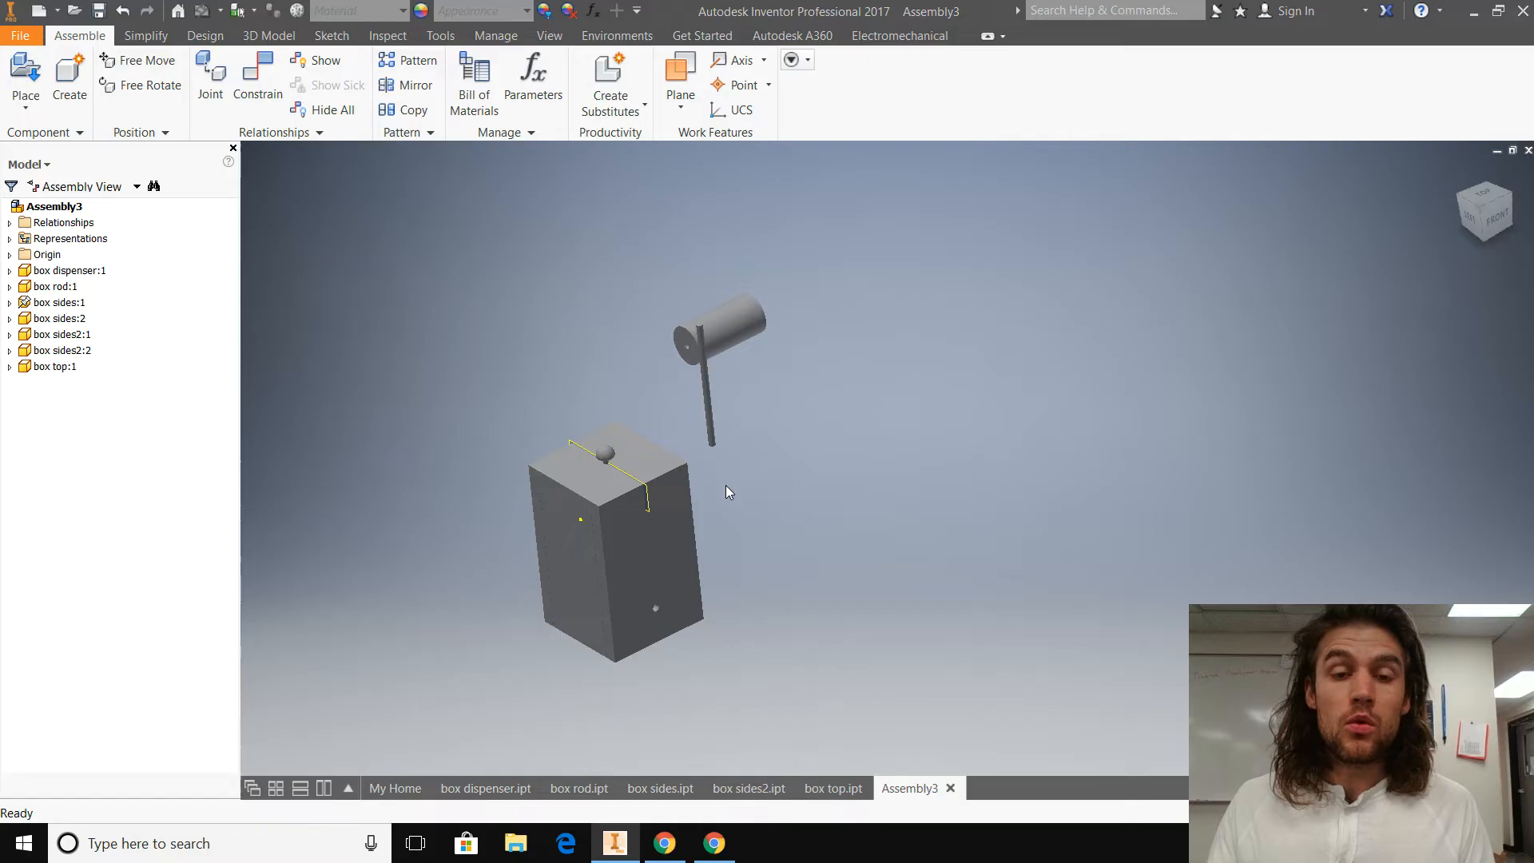
Step: Move the cylinder and rod clear of the box and join the rod's end edge to the cylinder's end hole with an aligned 0.000 in Insert constraint
drag(713, 329, 818, 575)
drag(703, 333, 890, 430)
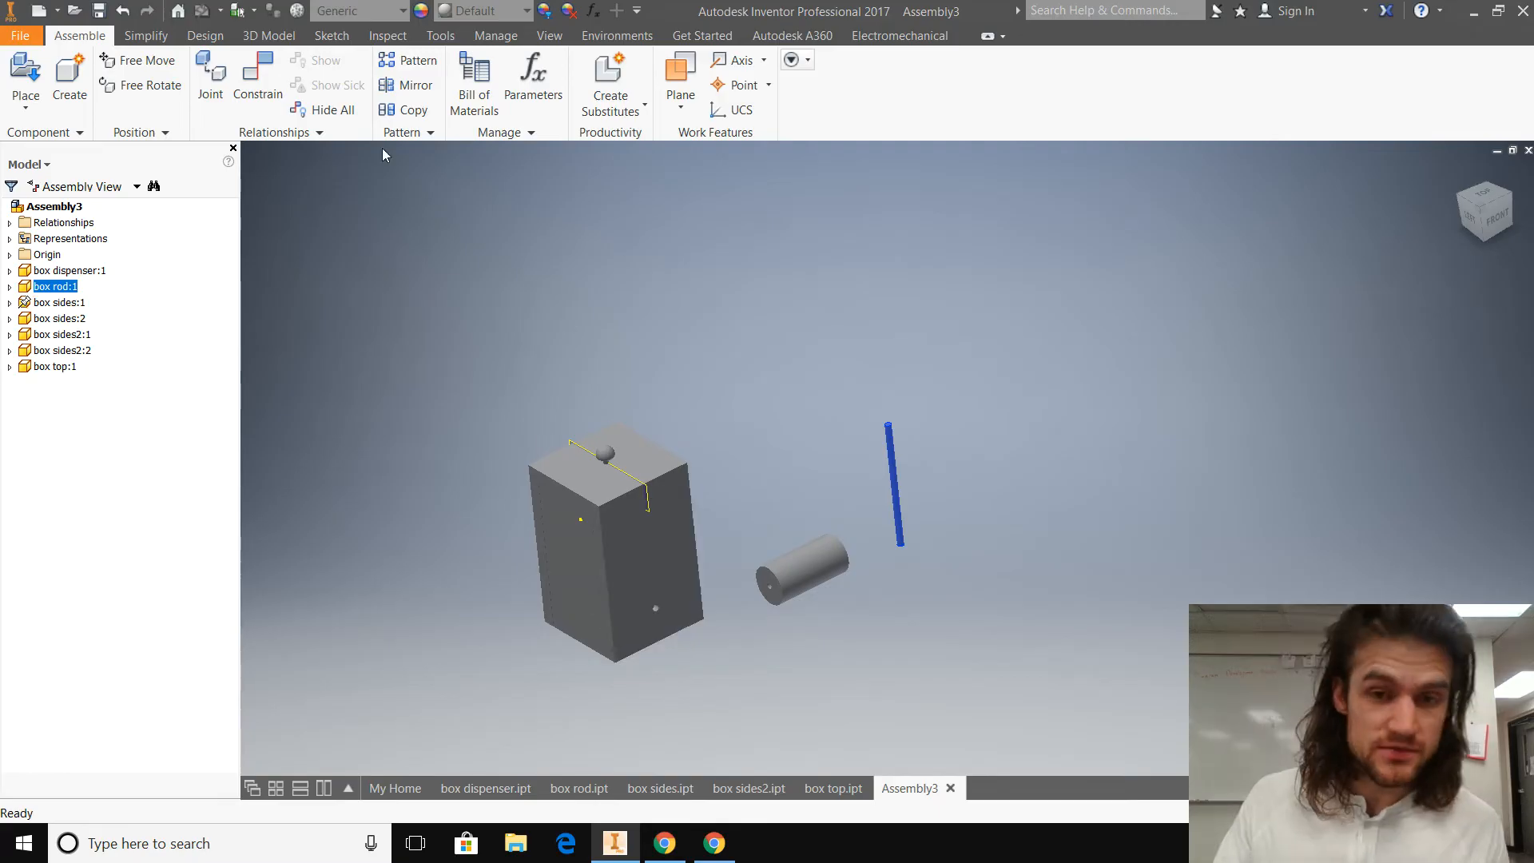
click(257, 80)
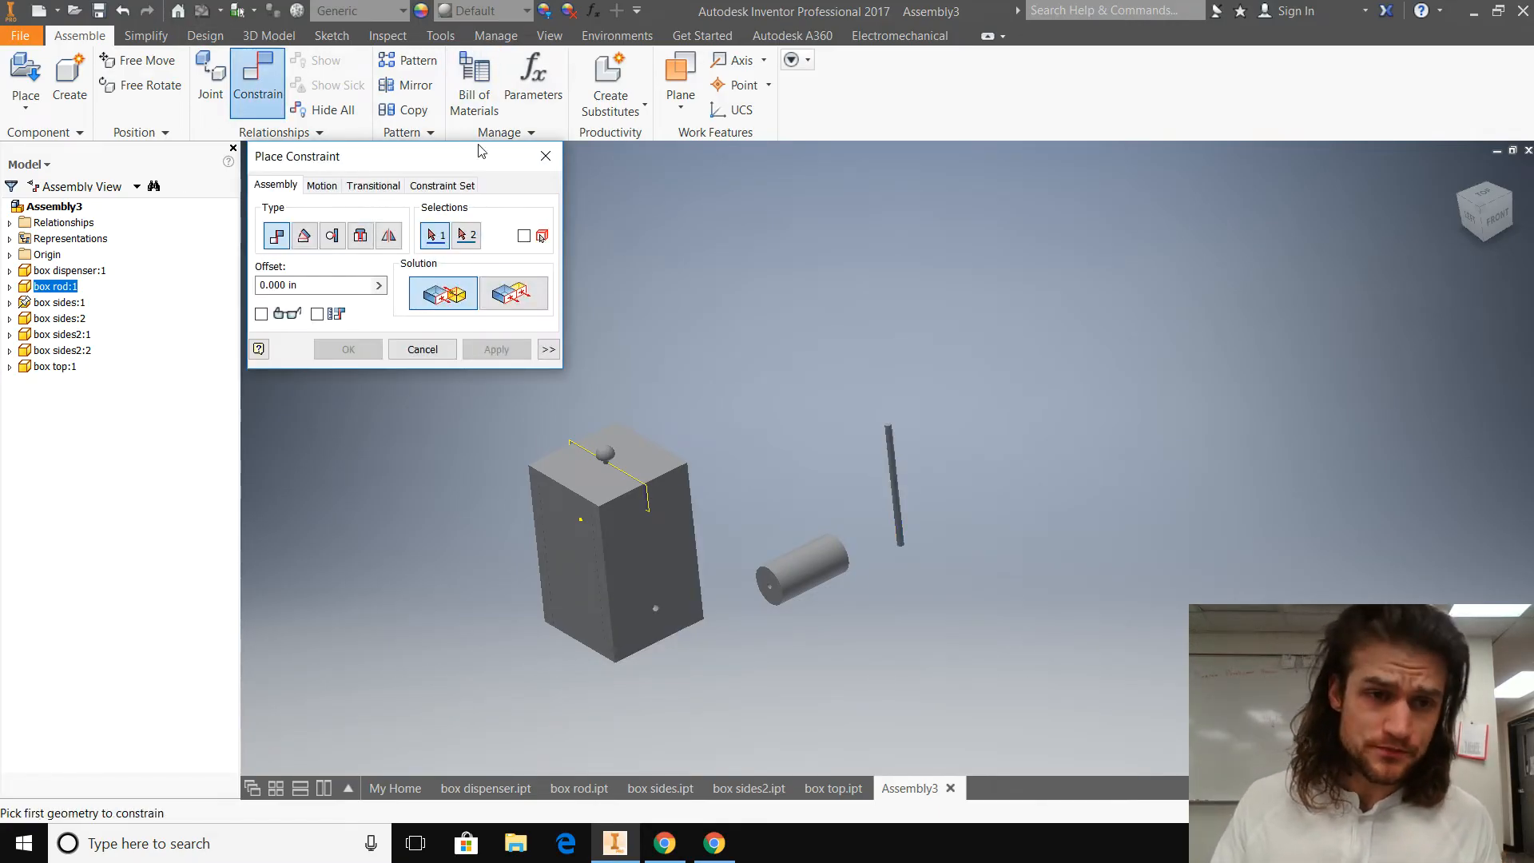
click(359, 238)
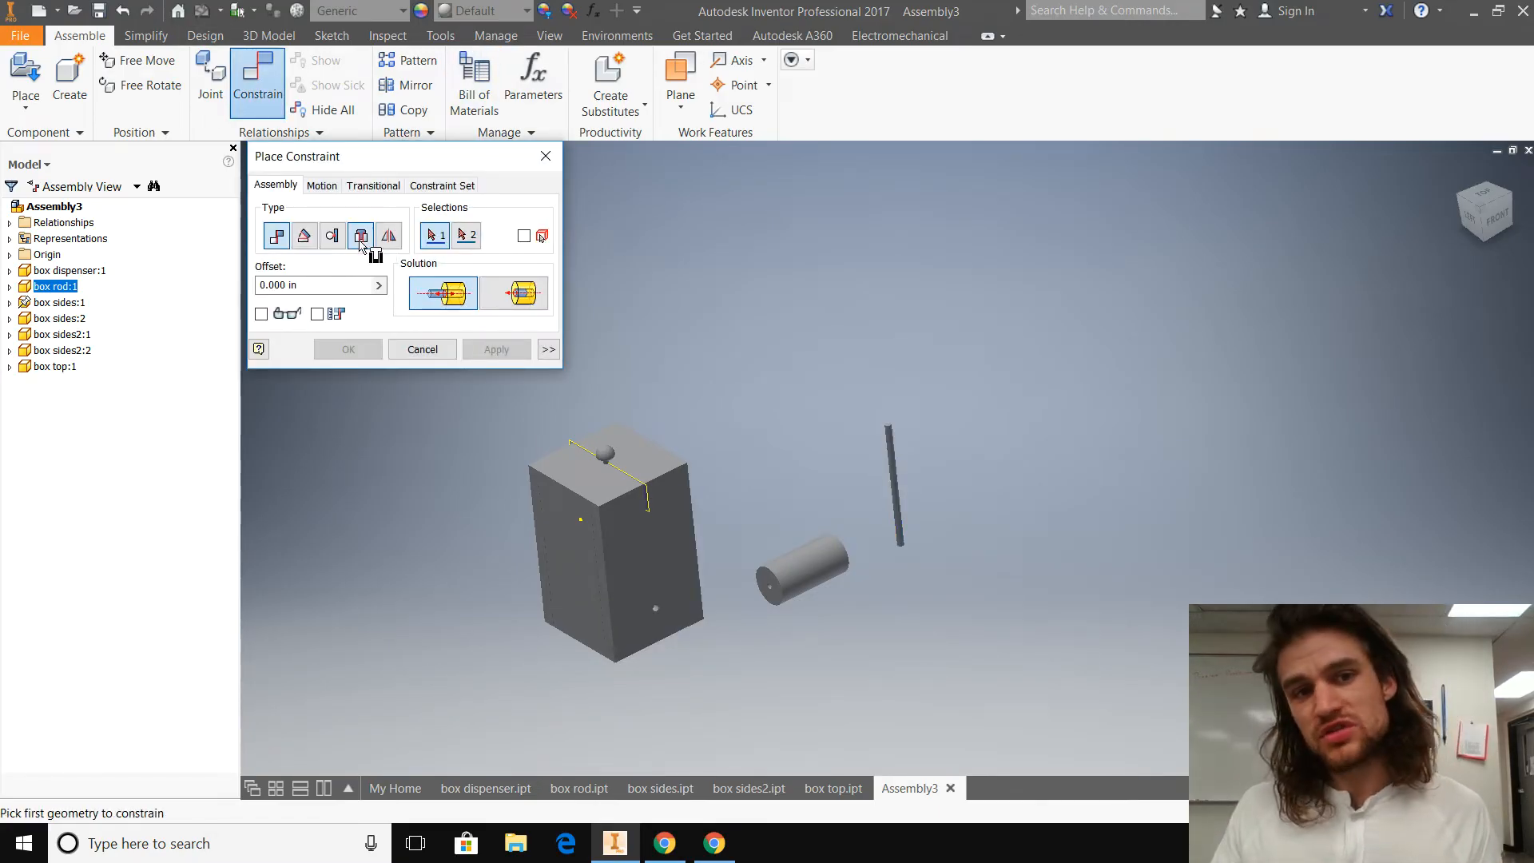
scroll(880, 442, up, 3)
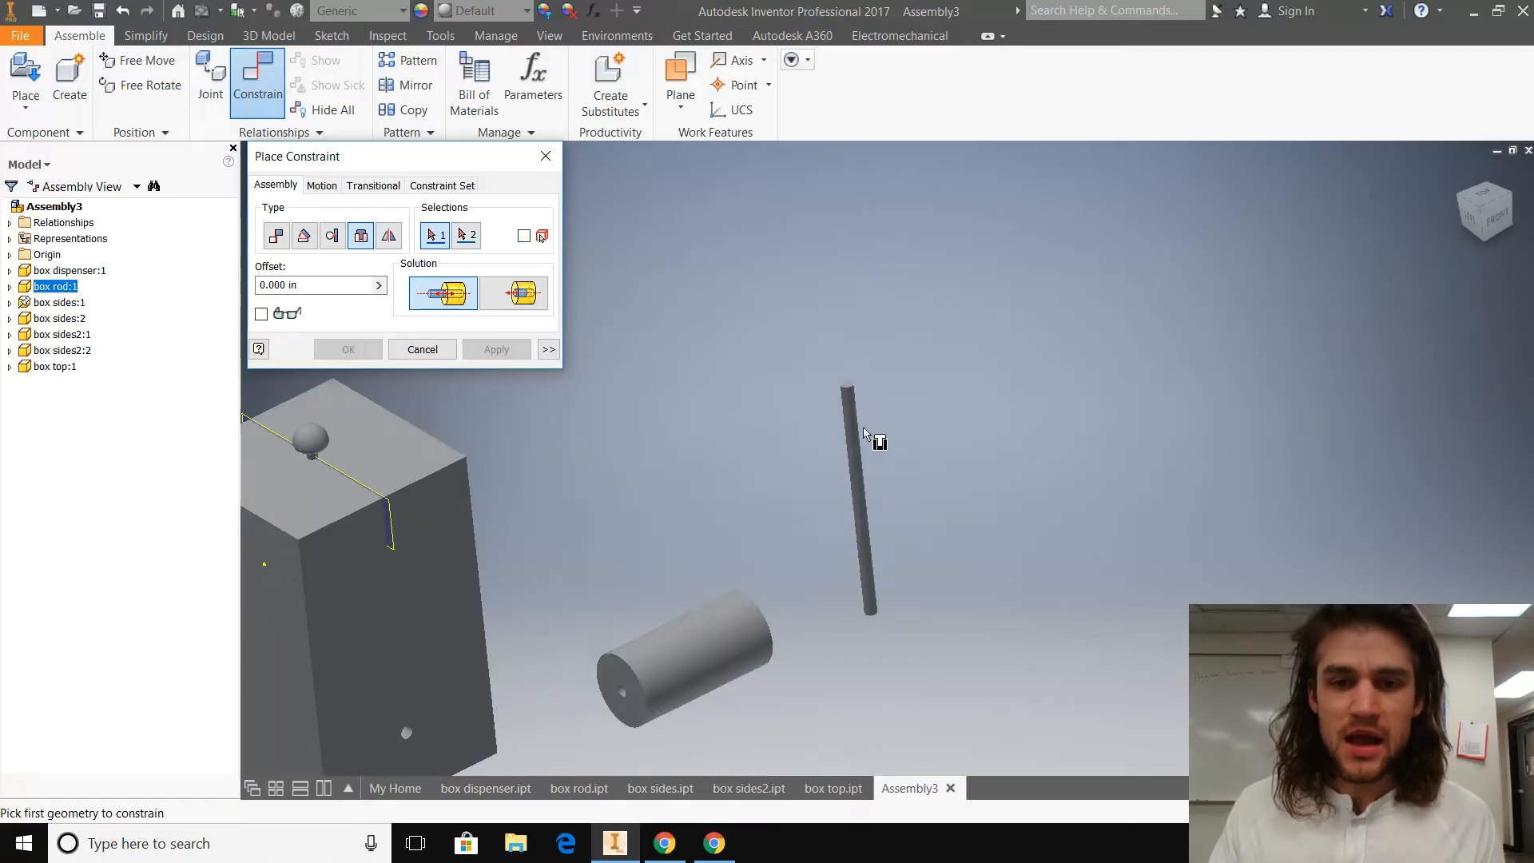
click(848, 388)
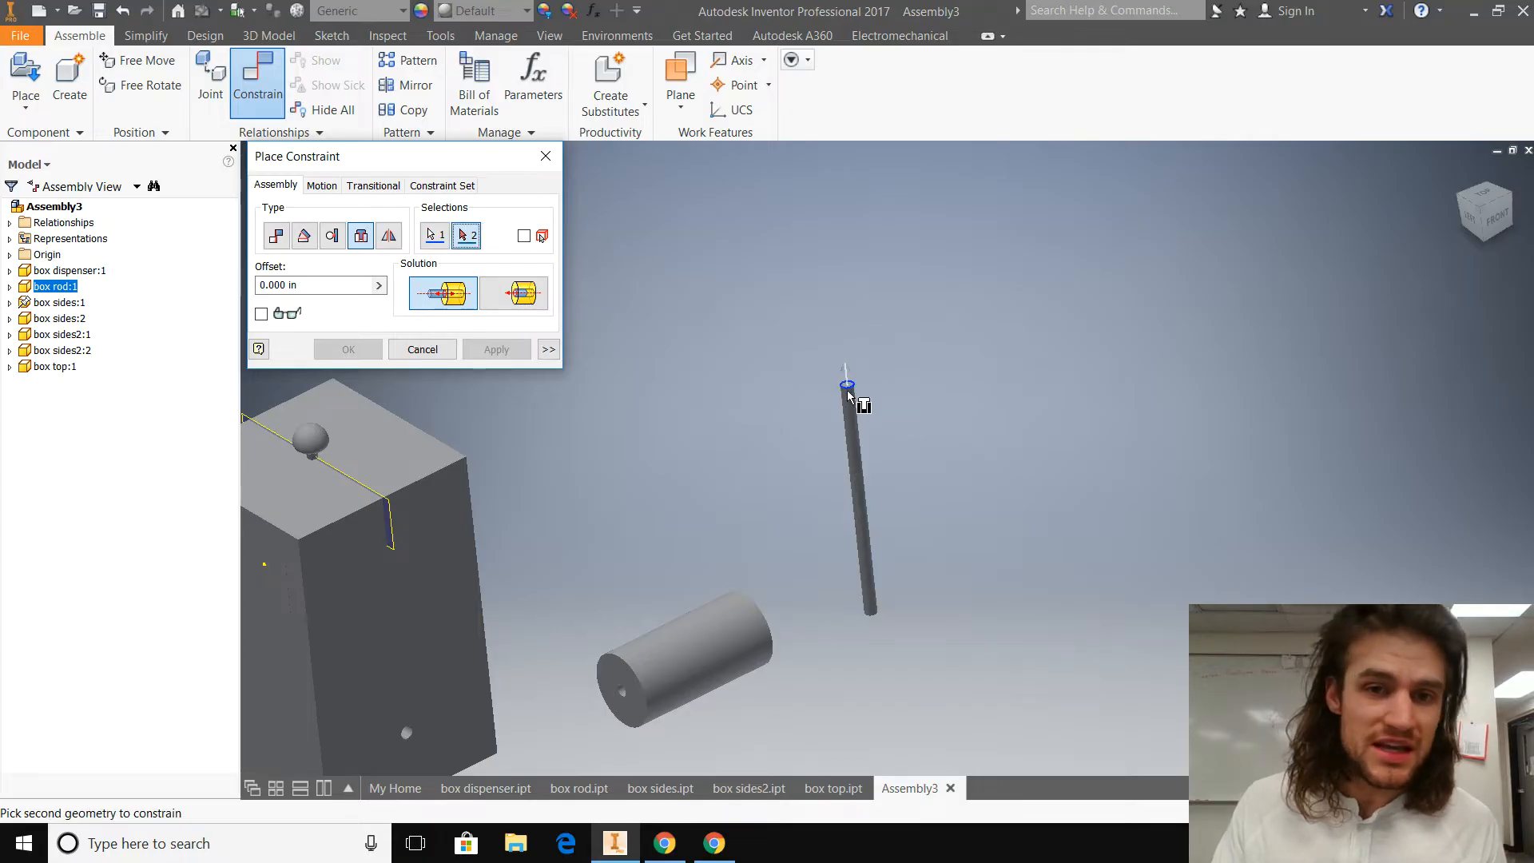
click(625, 699)
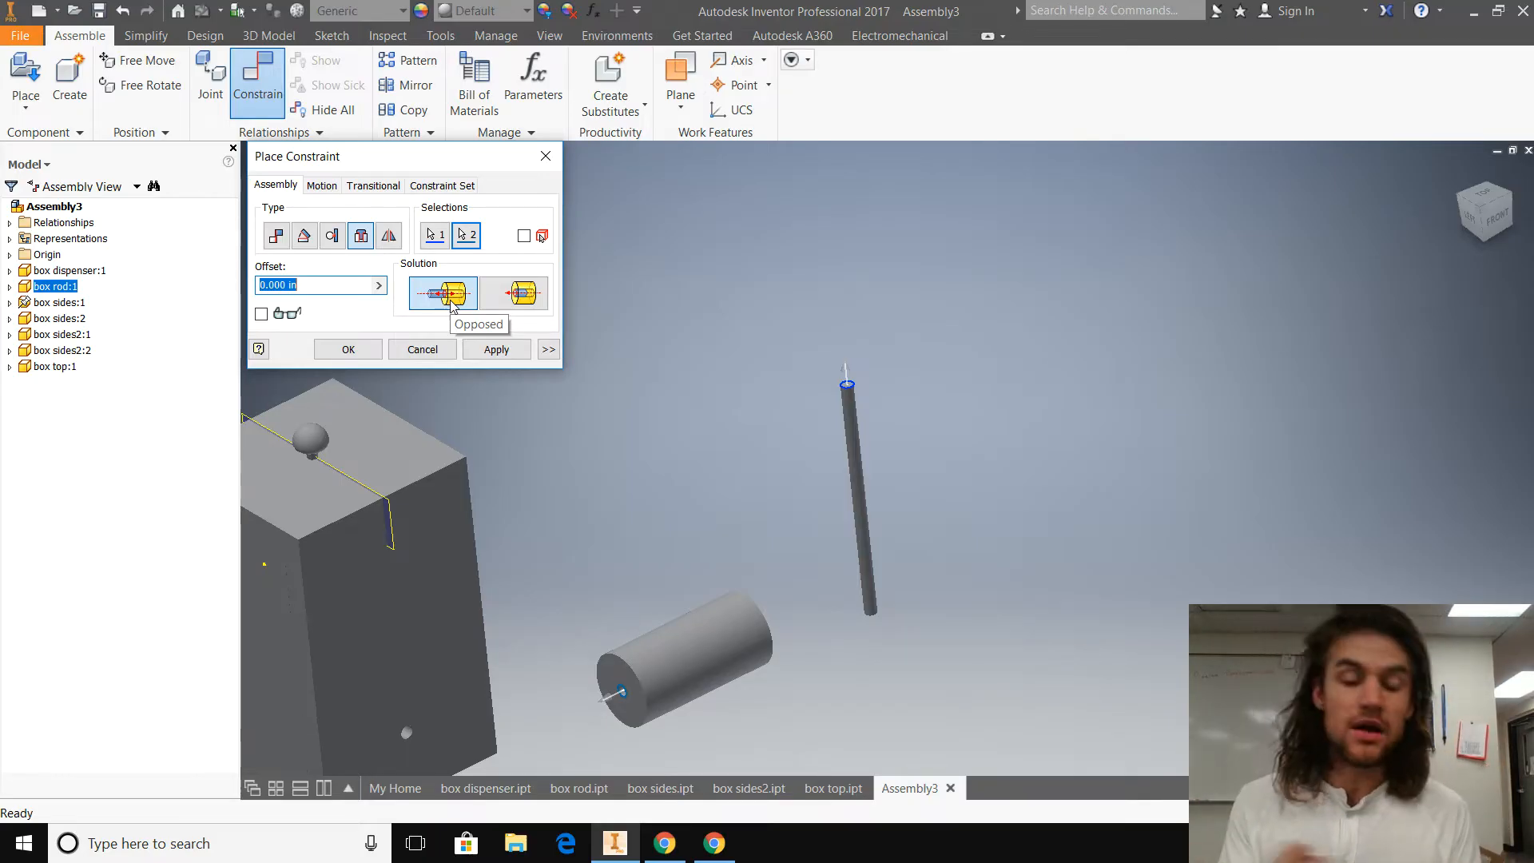
click(525, 295)
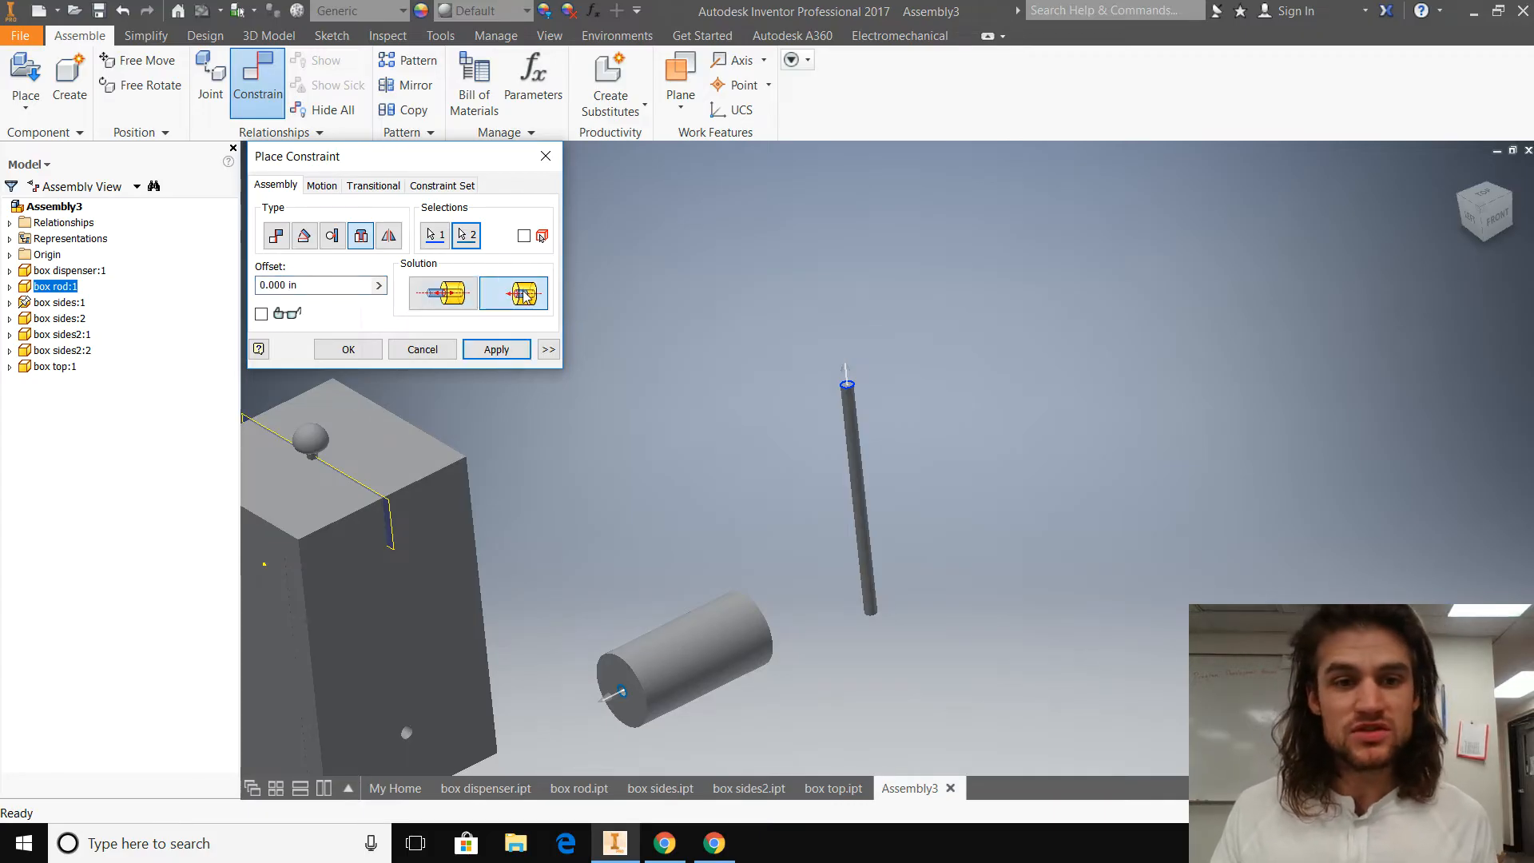
click(500, 350)
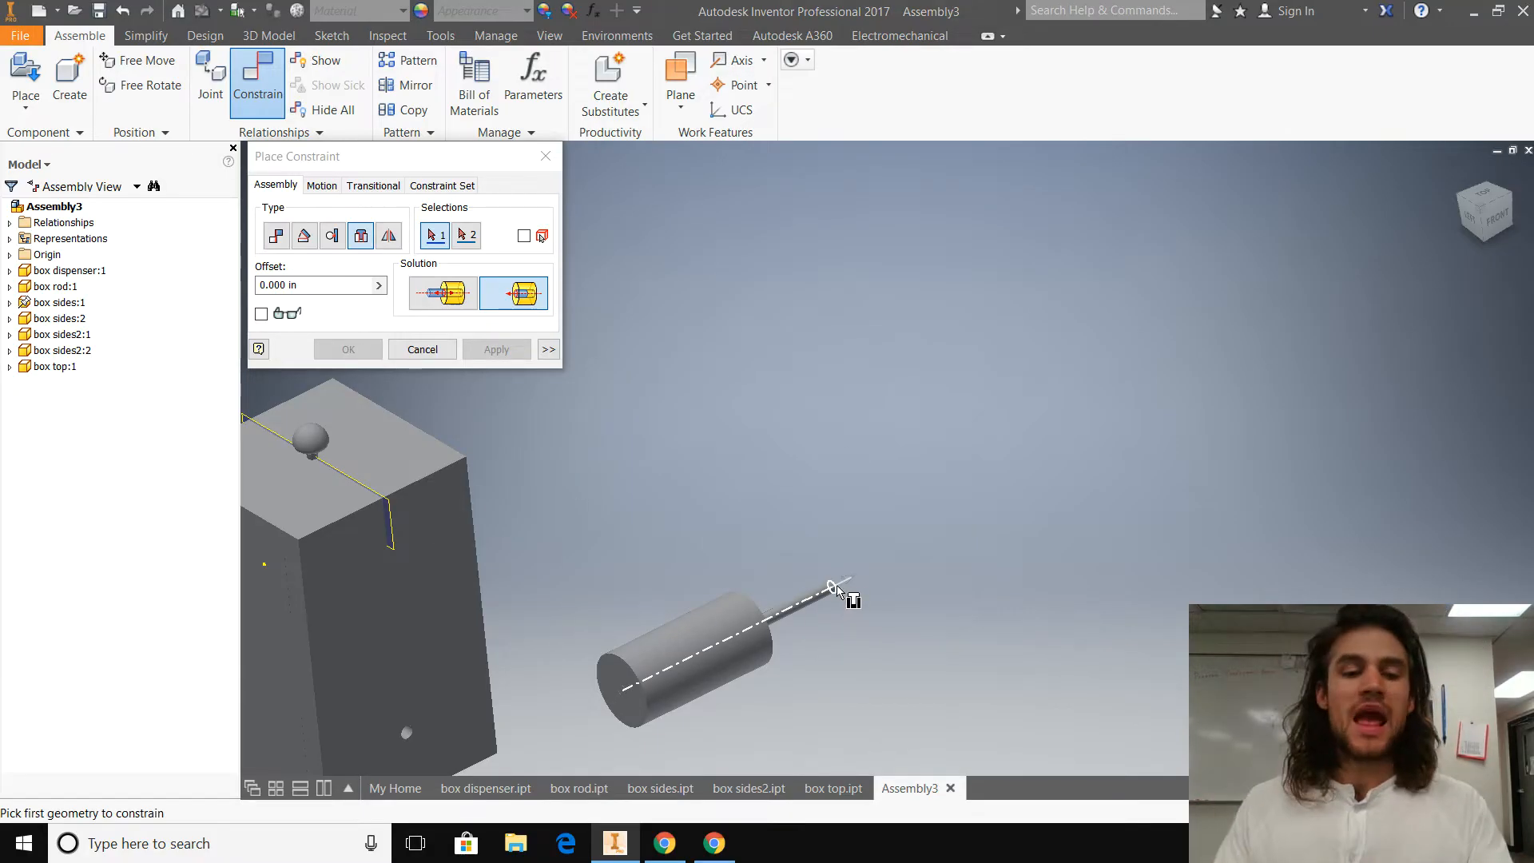
middle_drag(551, 537, 717, 452)
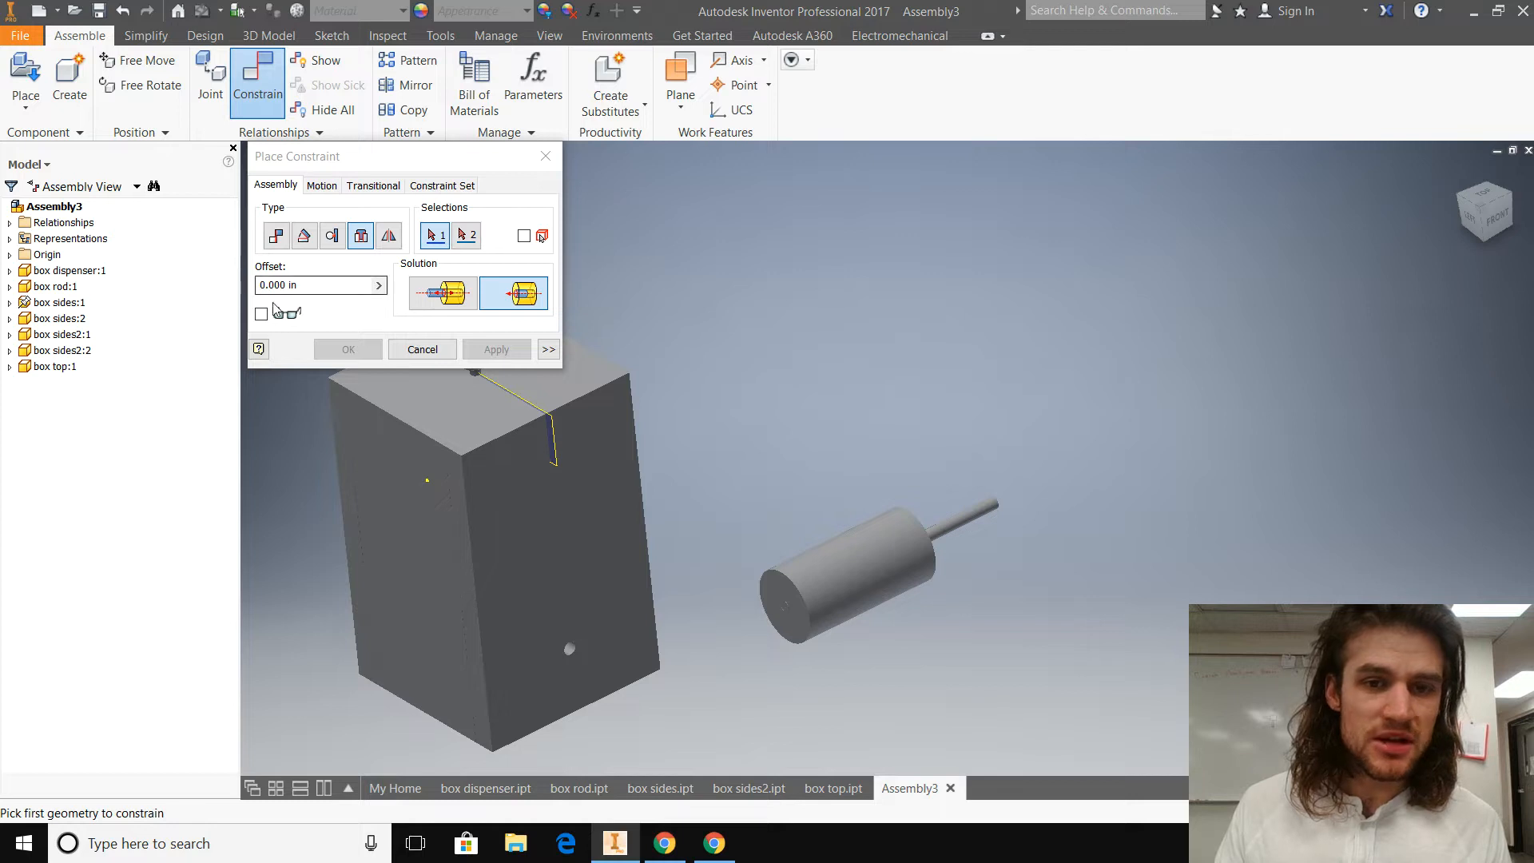
click(545, 156)
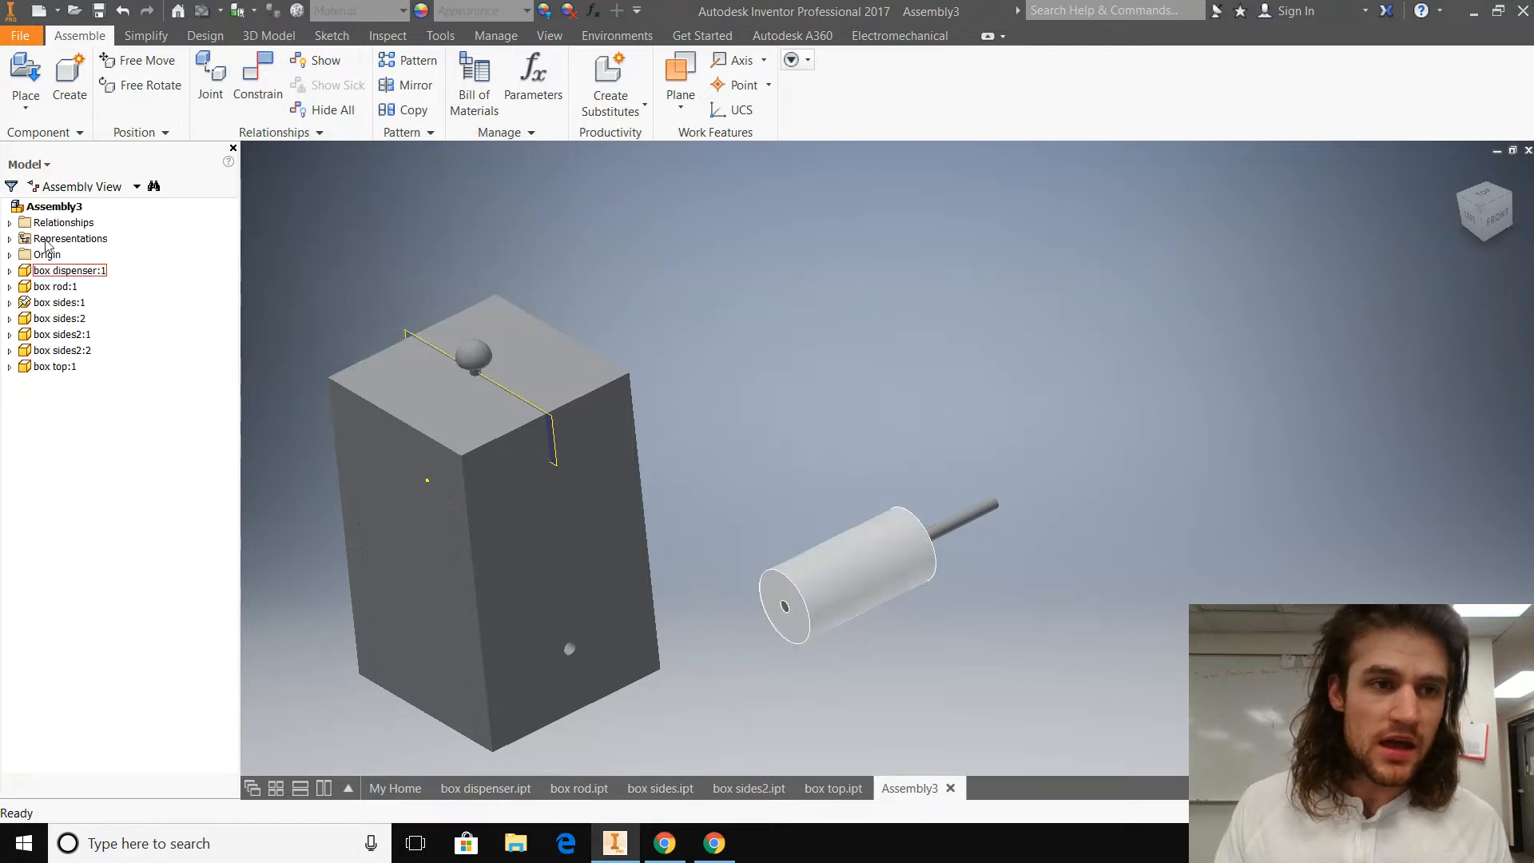
Step: Edit the Insert constraint between the box dispenser cylinder and the box rod, setting its offset to 1.000 in
click(10, 366)
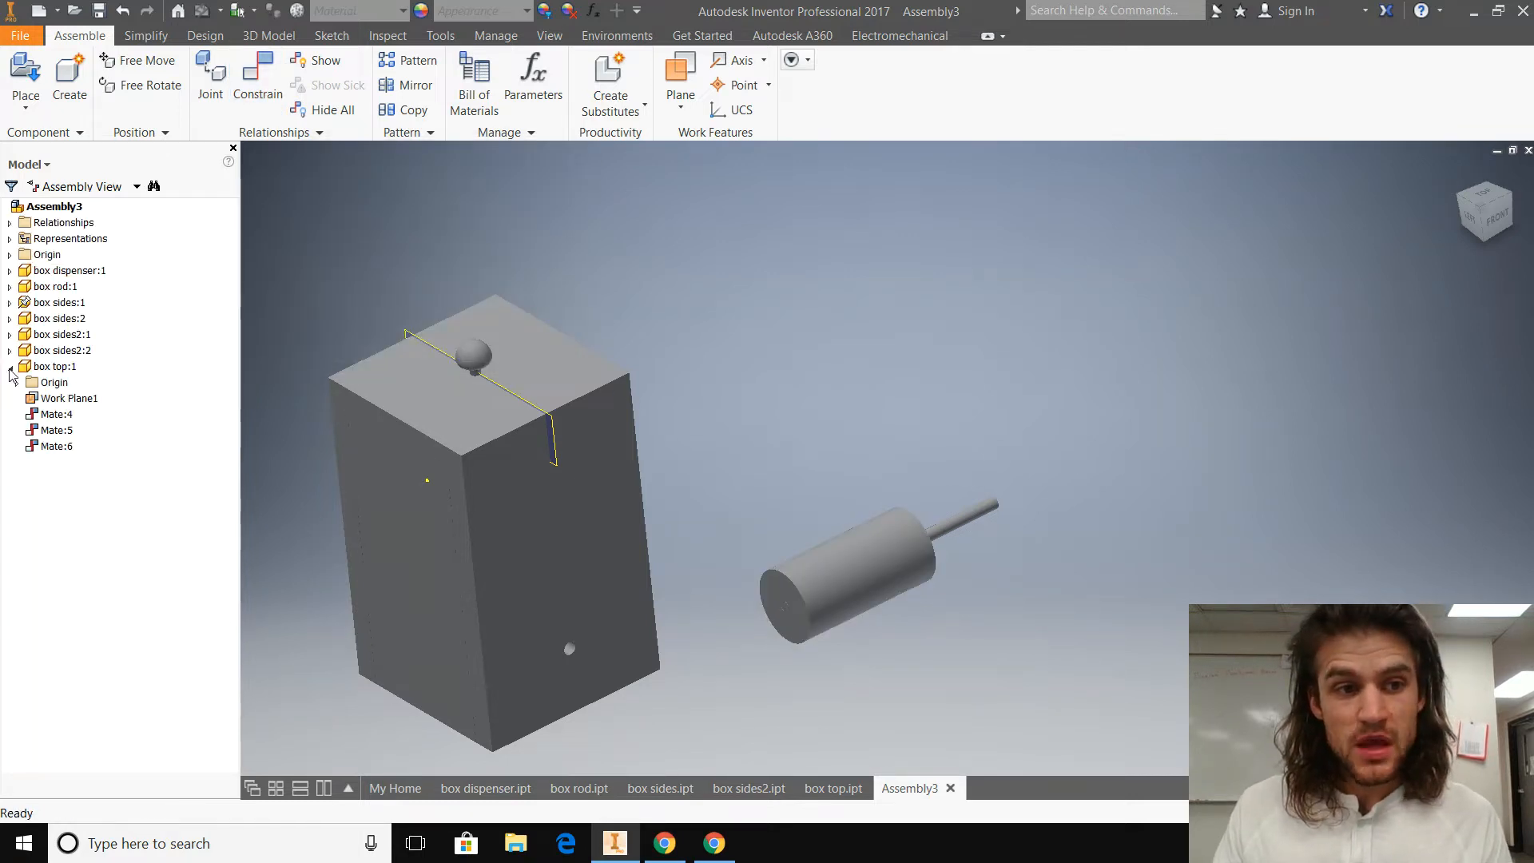
click(10, 366)
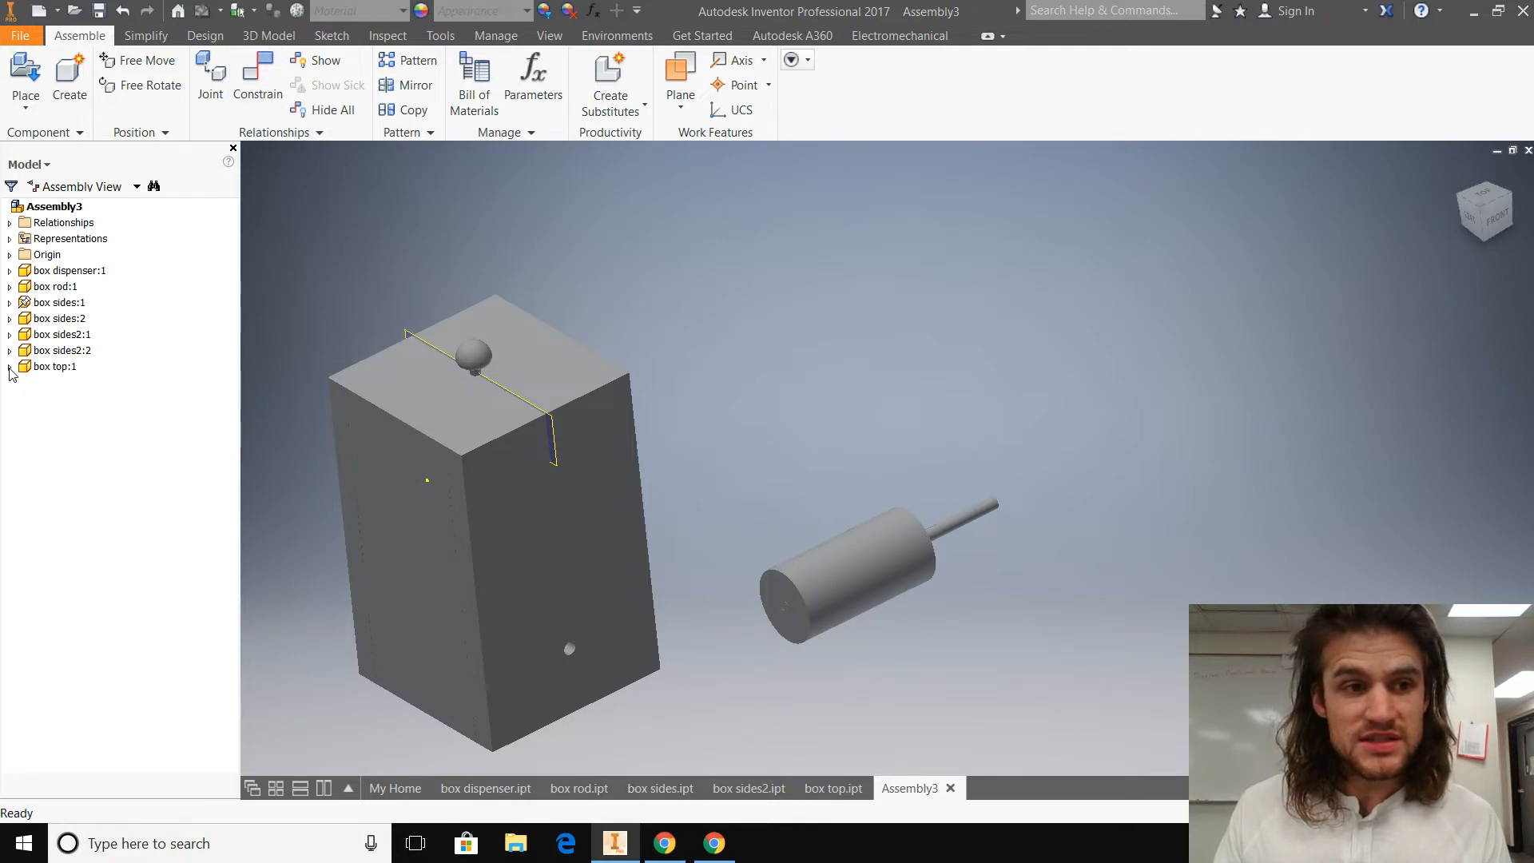
click(9, 286)
click(10, 270)
click(57, 302)
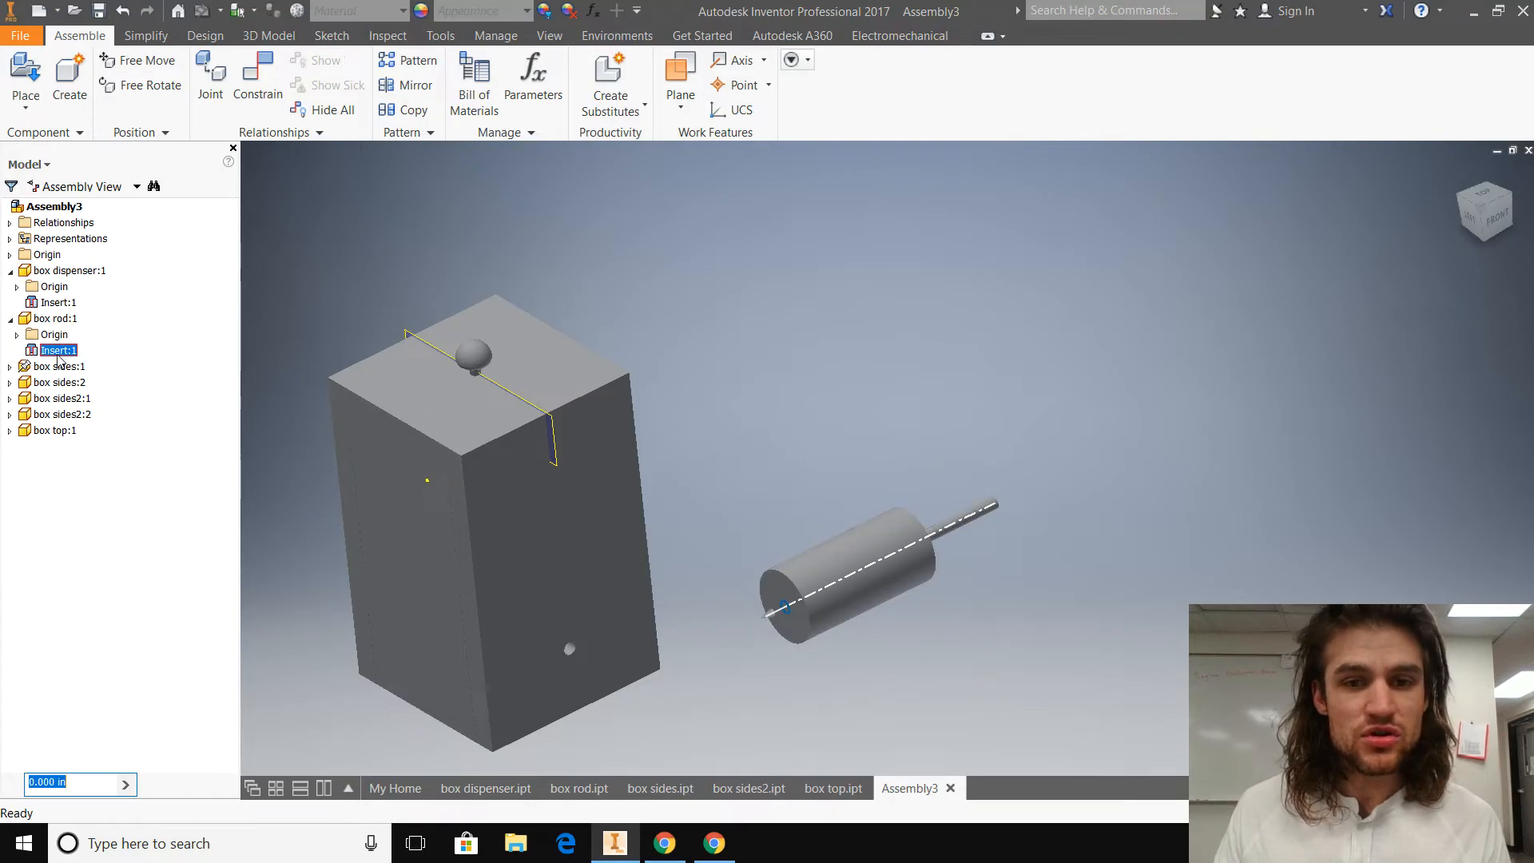
right_click(59, 304)
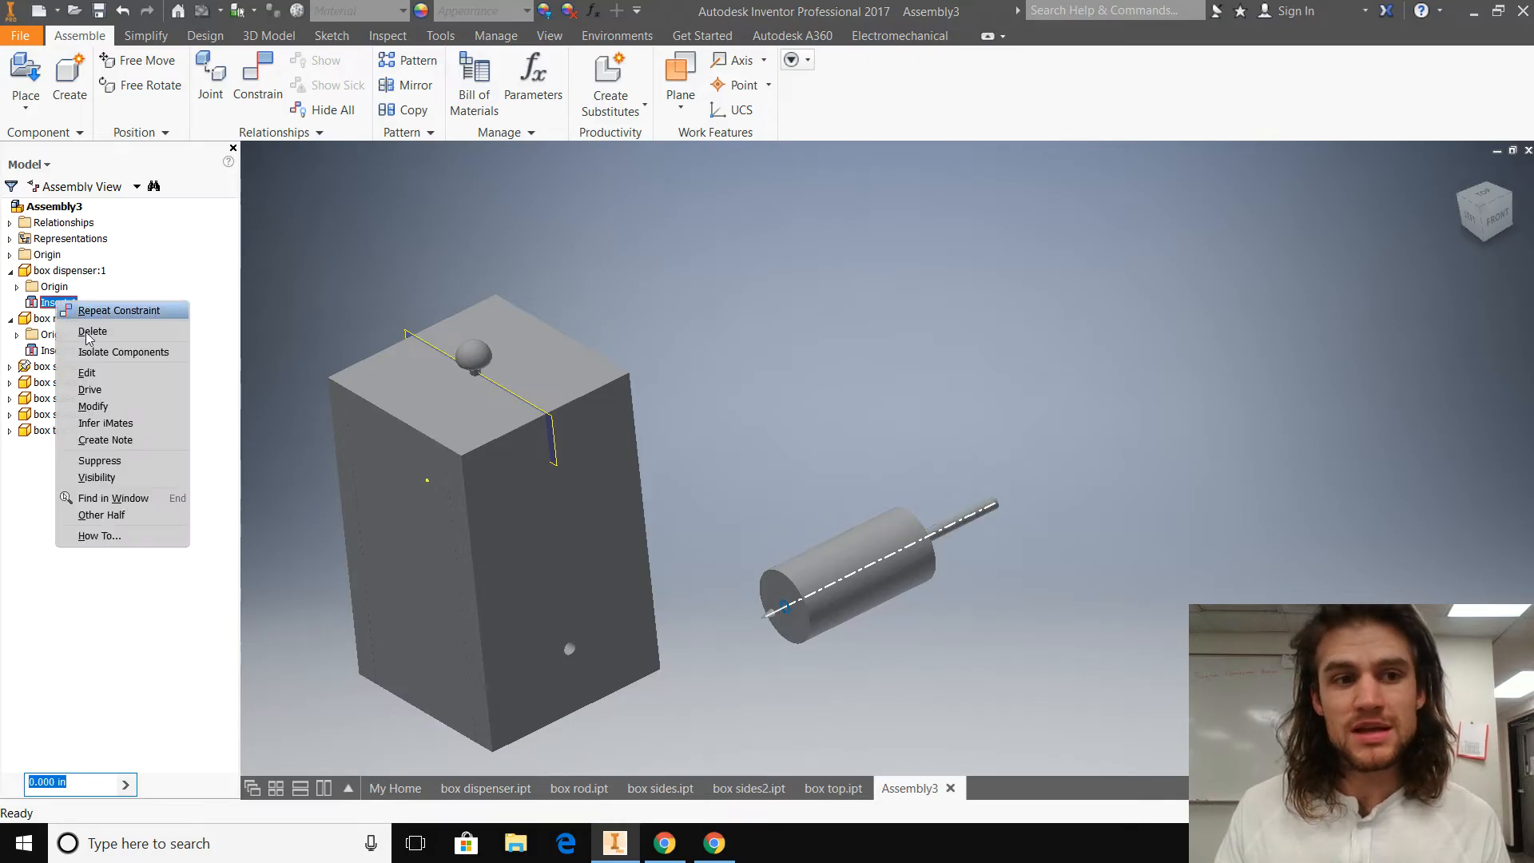
click(87, 372)
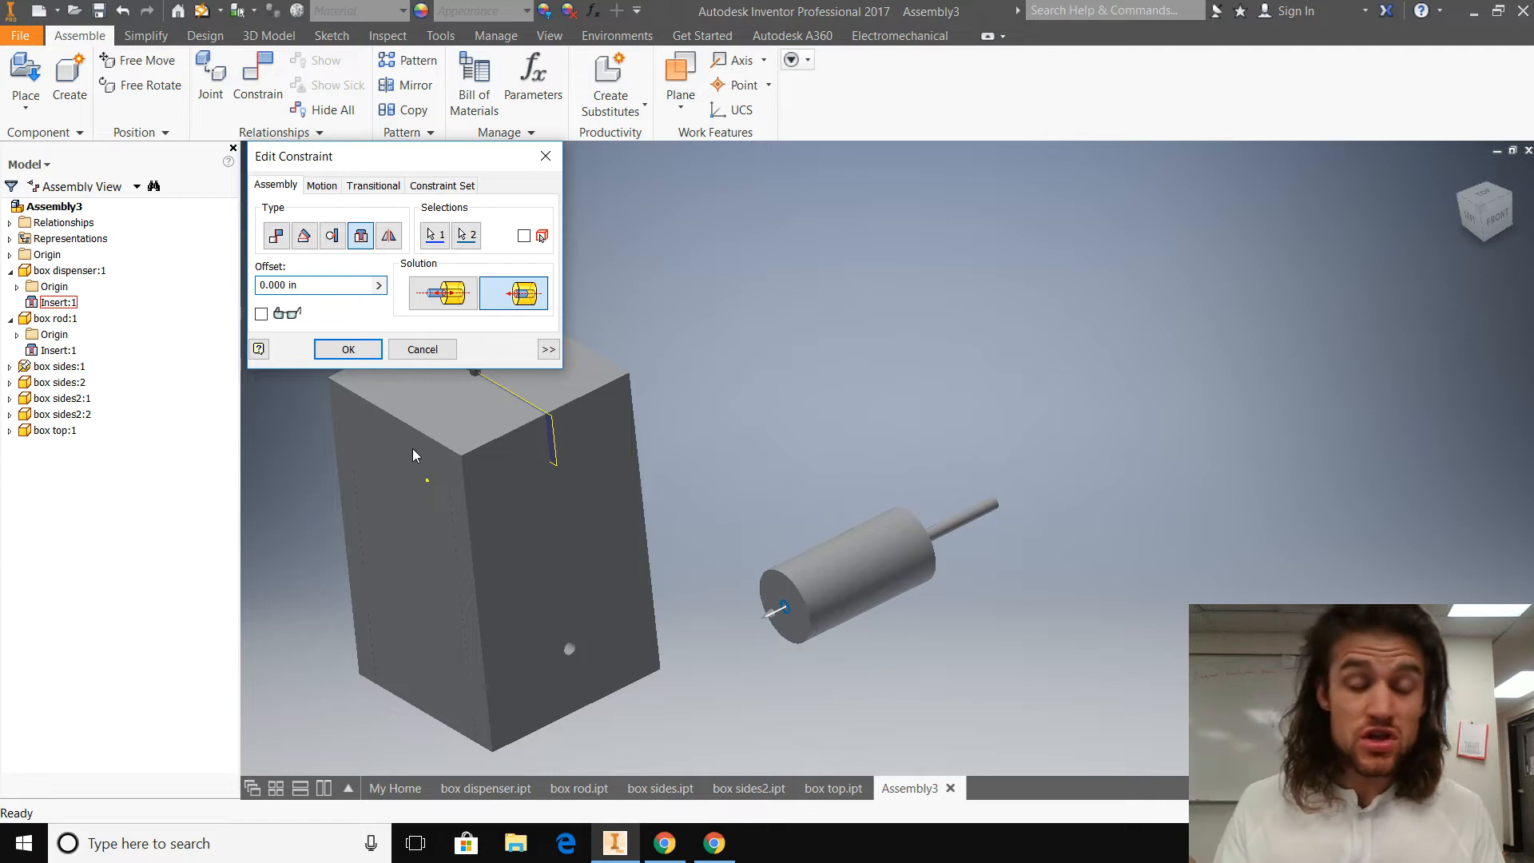
key(BackSpace)
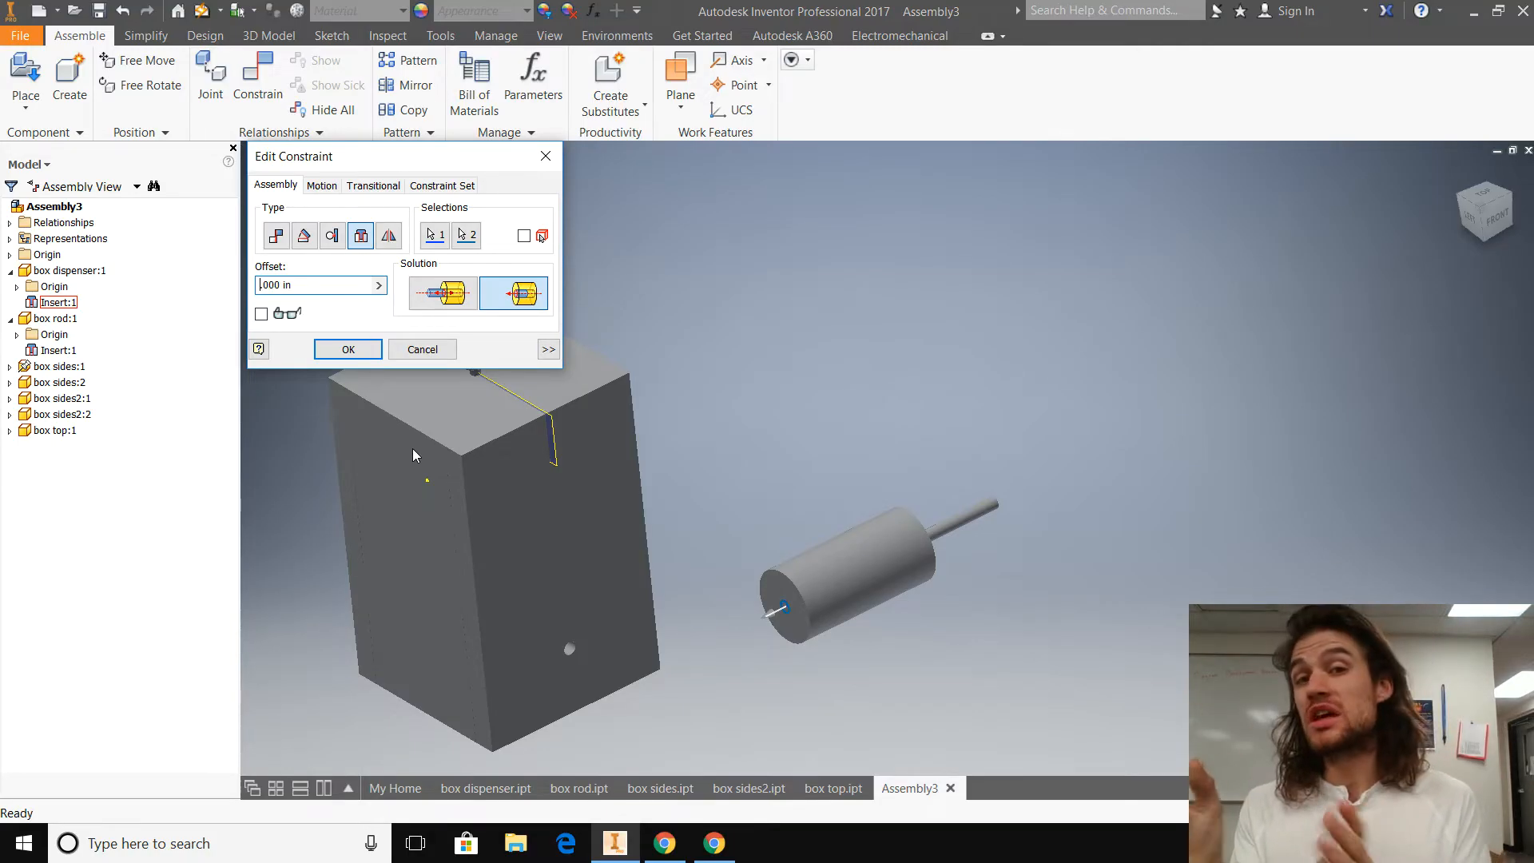
text(1)
key(Return)
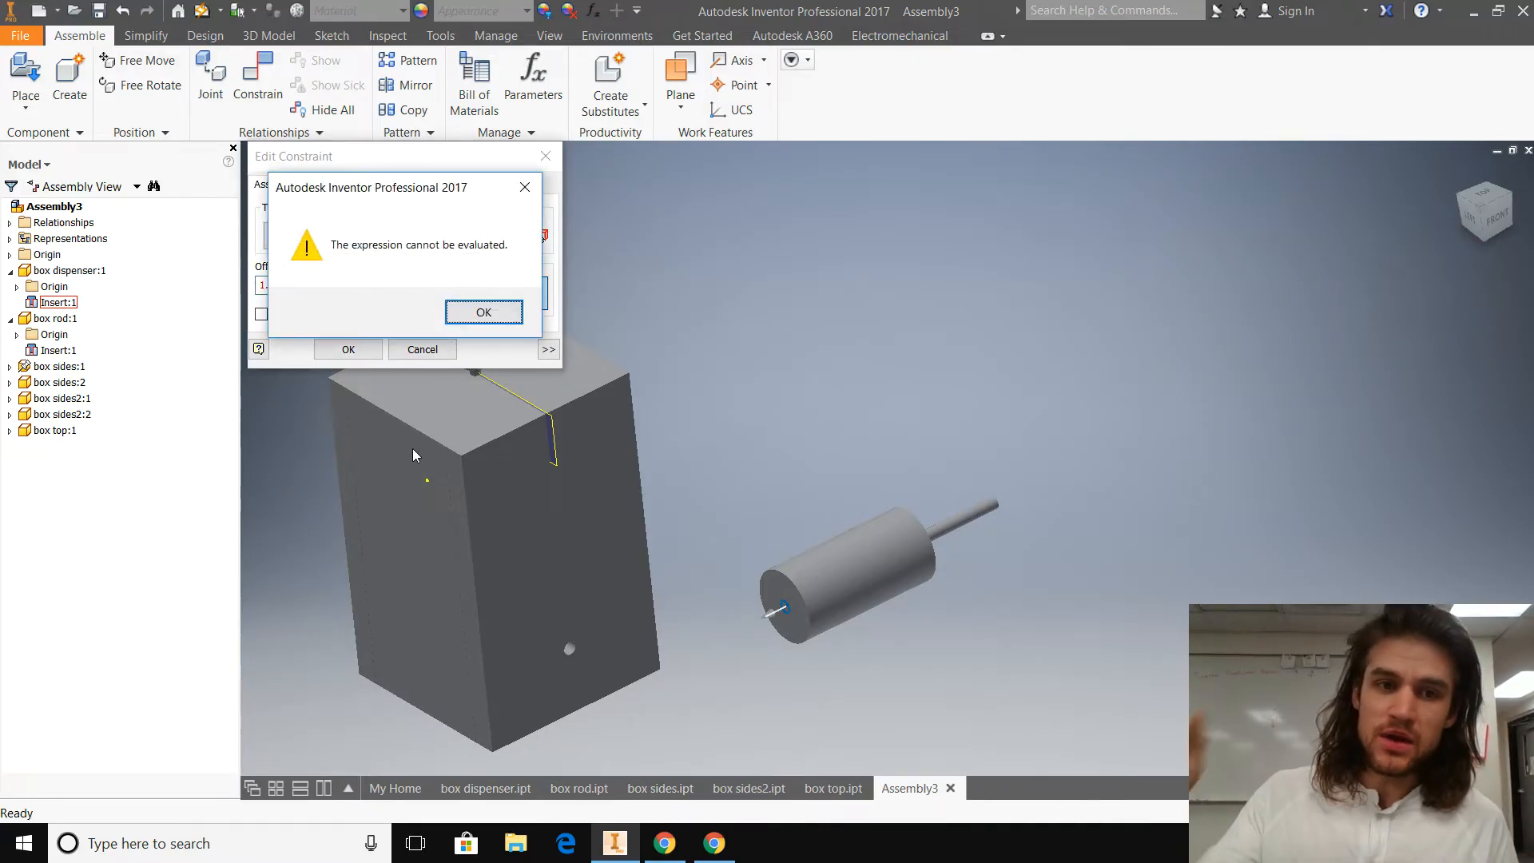
click(463, 313)
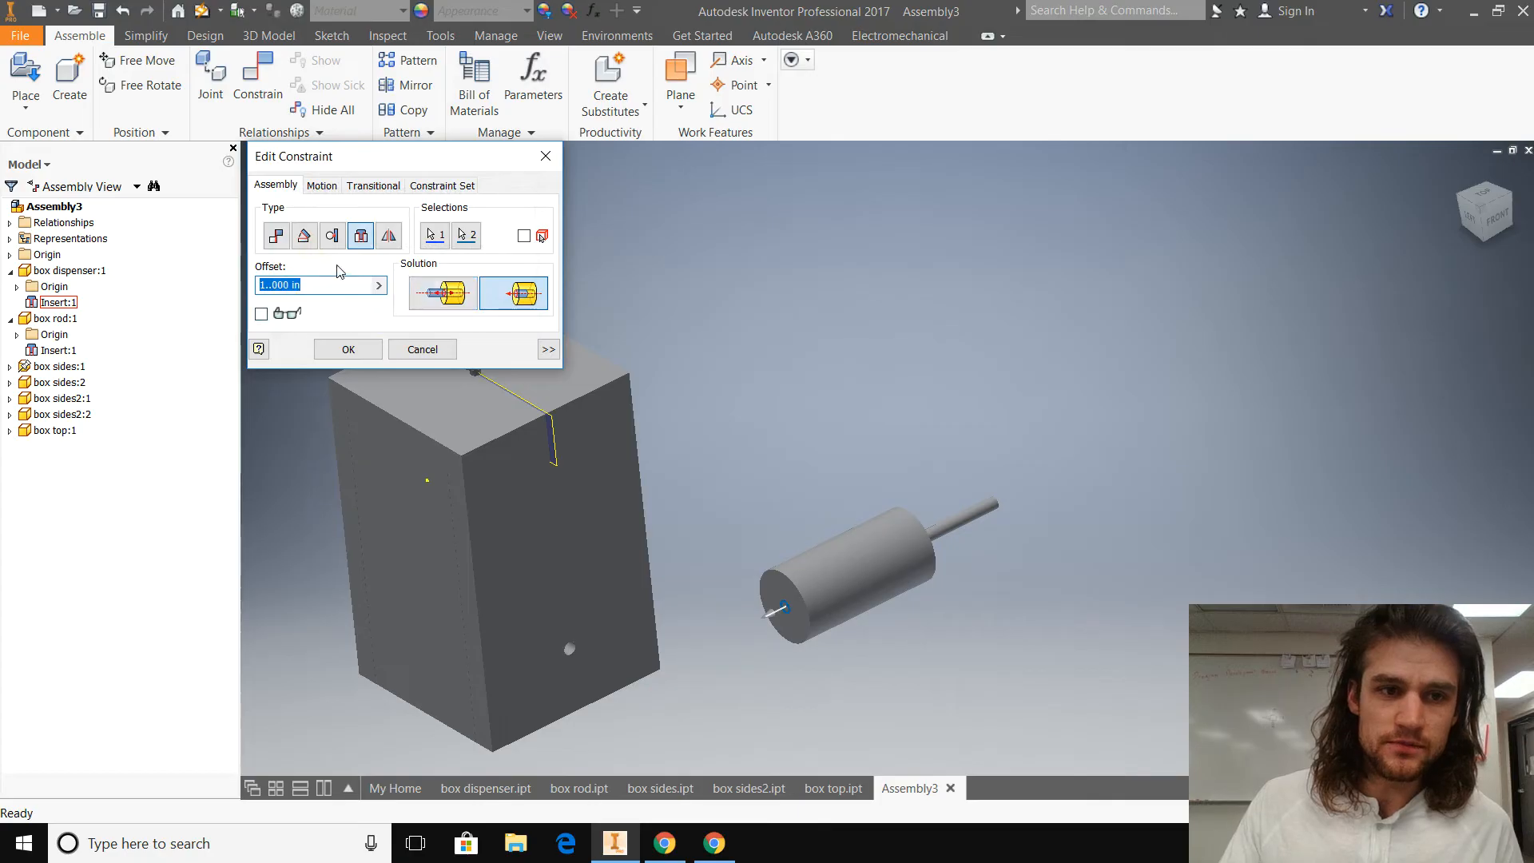
click(272, 283)
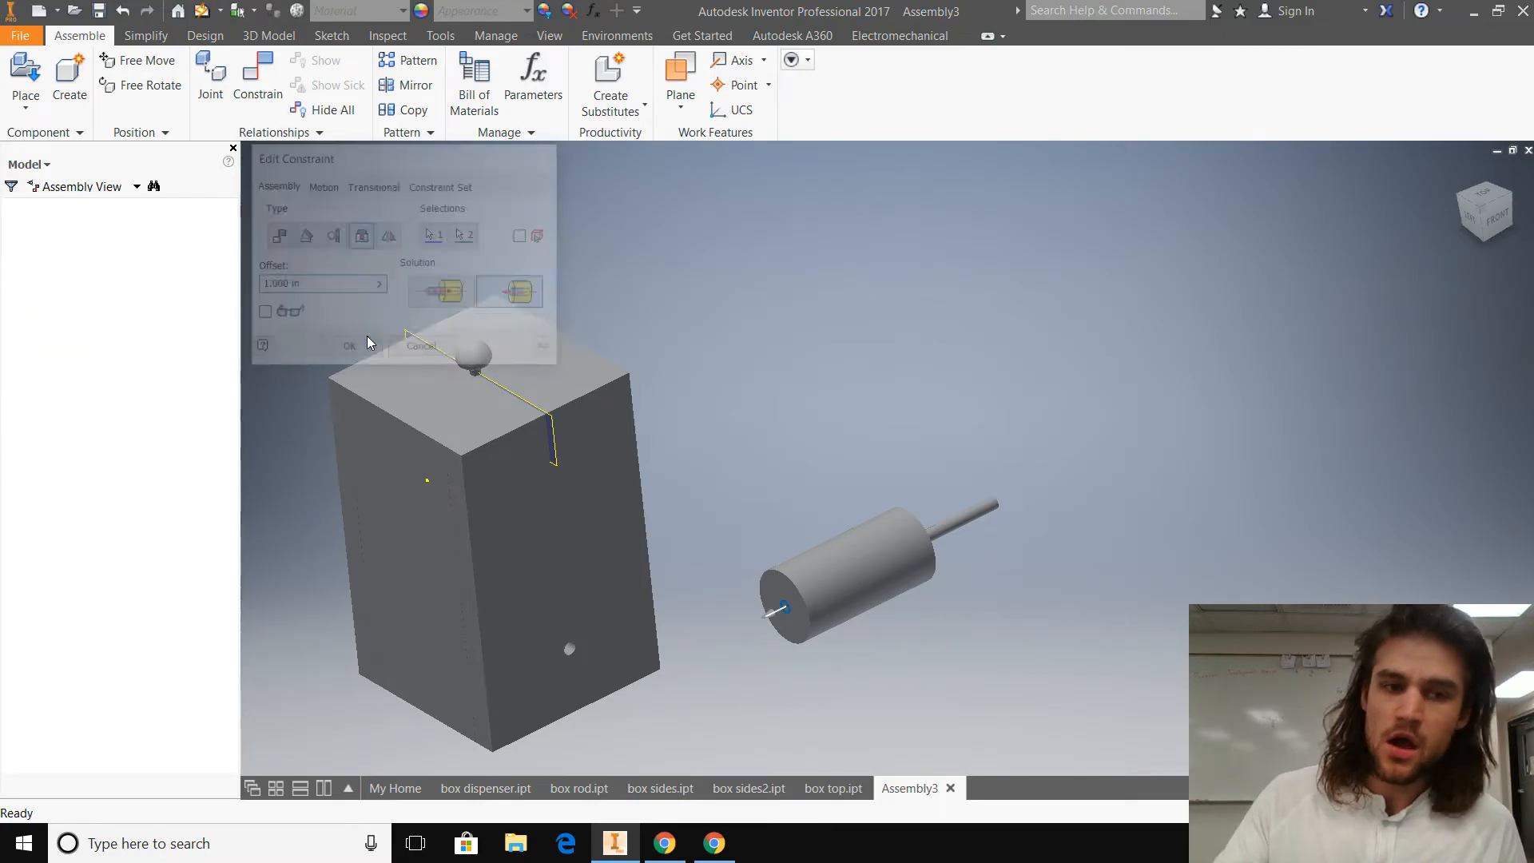
mouse_move(814, 667)
shift+middle_down()
mouse_move(870, 623)
mouse_move(911, 626)
mouse_move(760, 644)
mouse_move(802, 632)
mouse_move(815, 664)
shift+middle_up()
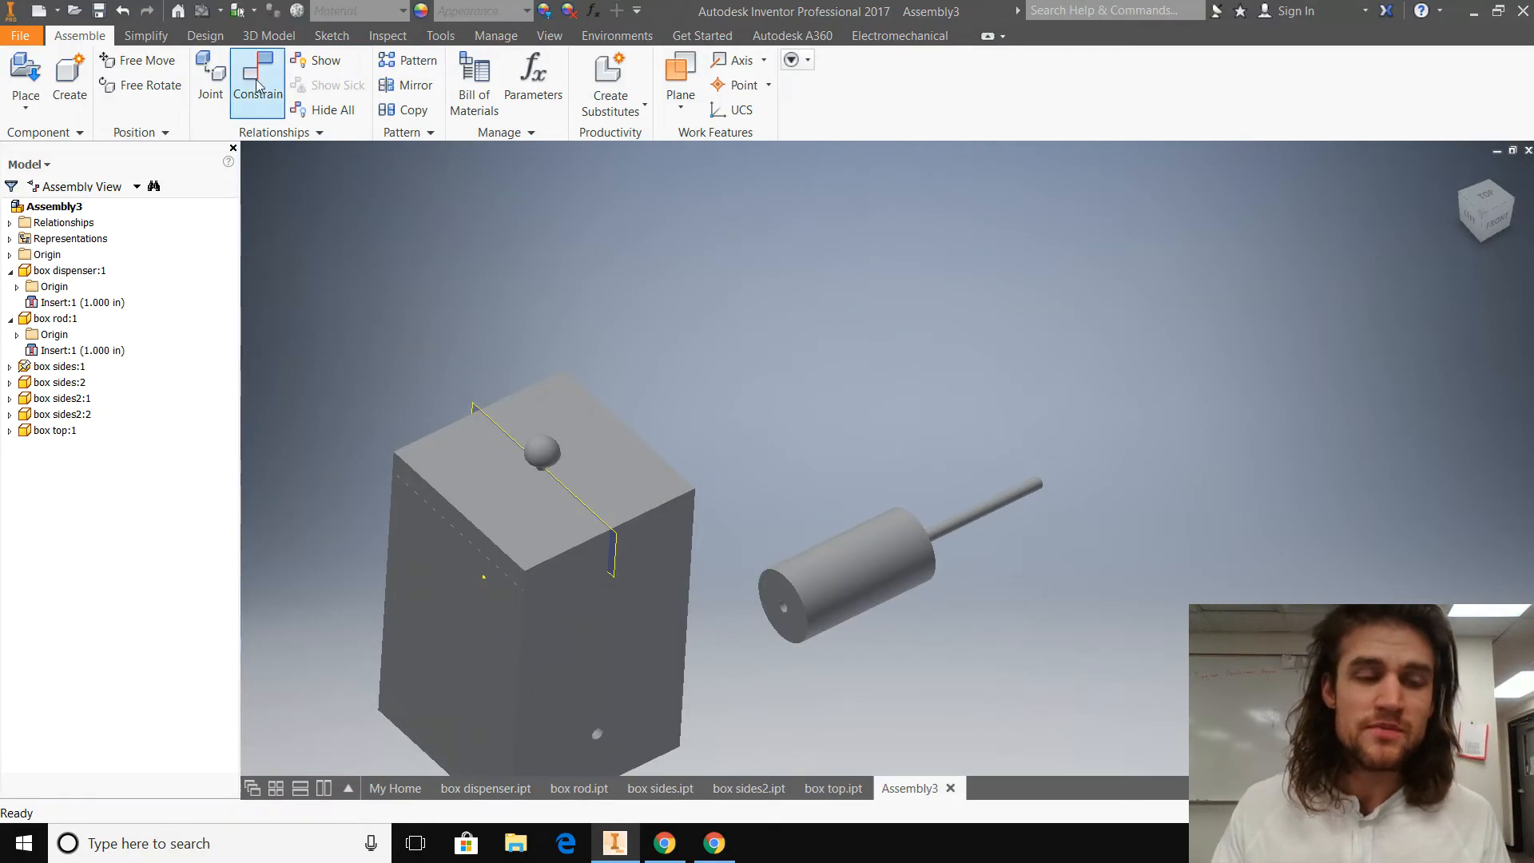
Step: Reverse the cylinder-to-rod Insert offset by setting it to -1.000 in
double_click(90, 304)
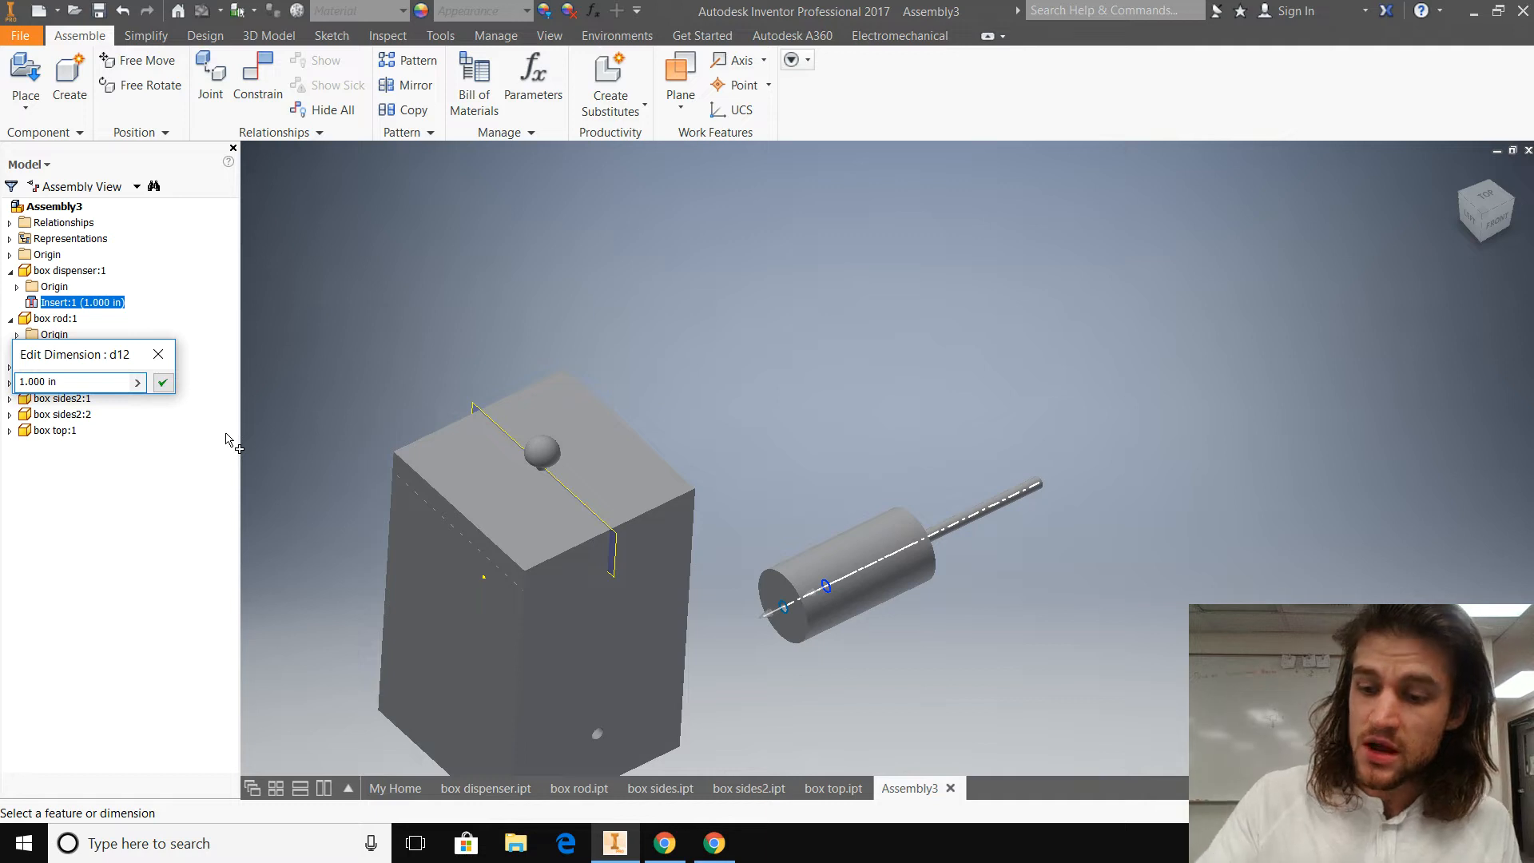
text(-)
key(Return)
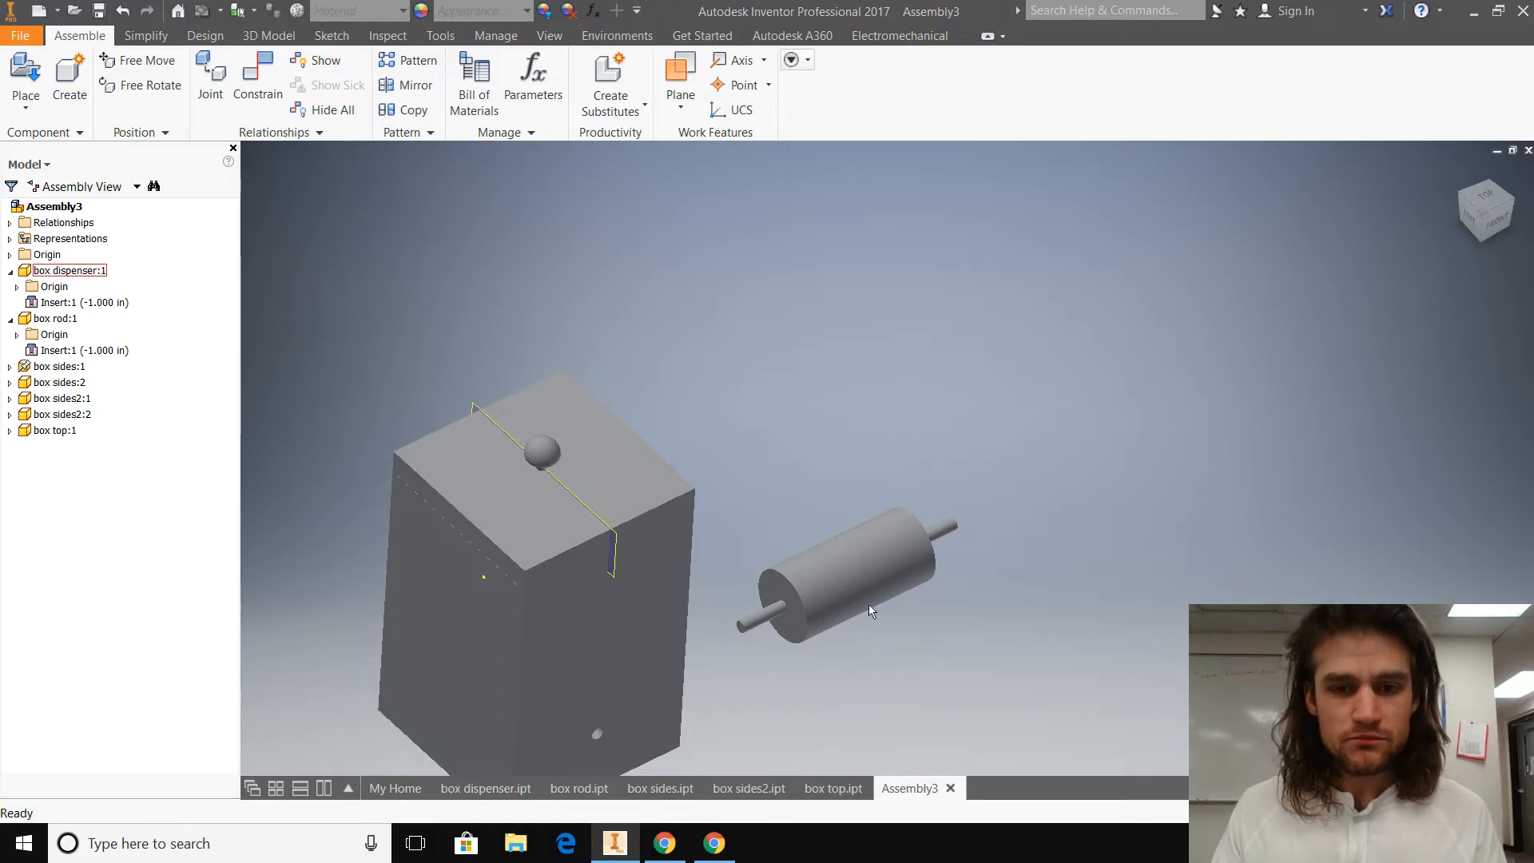
Step: Apply an aligned Insert constraint with 0.000 in offset between the cylinder's end hole edge and the hole edge on the box's inner wall
click(257, 76)
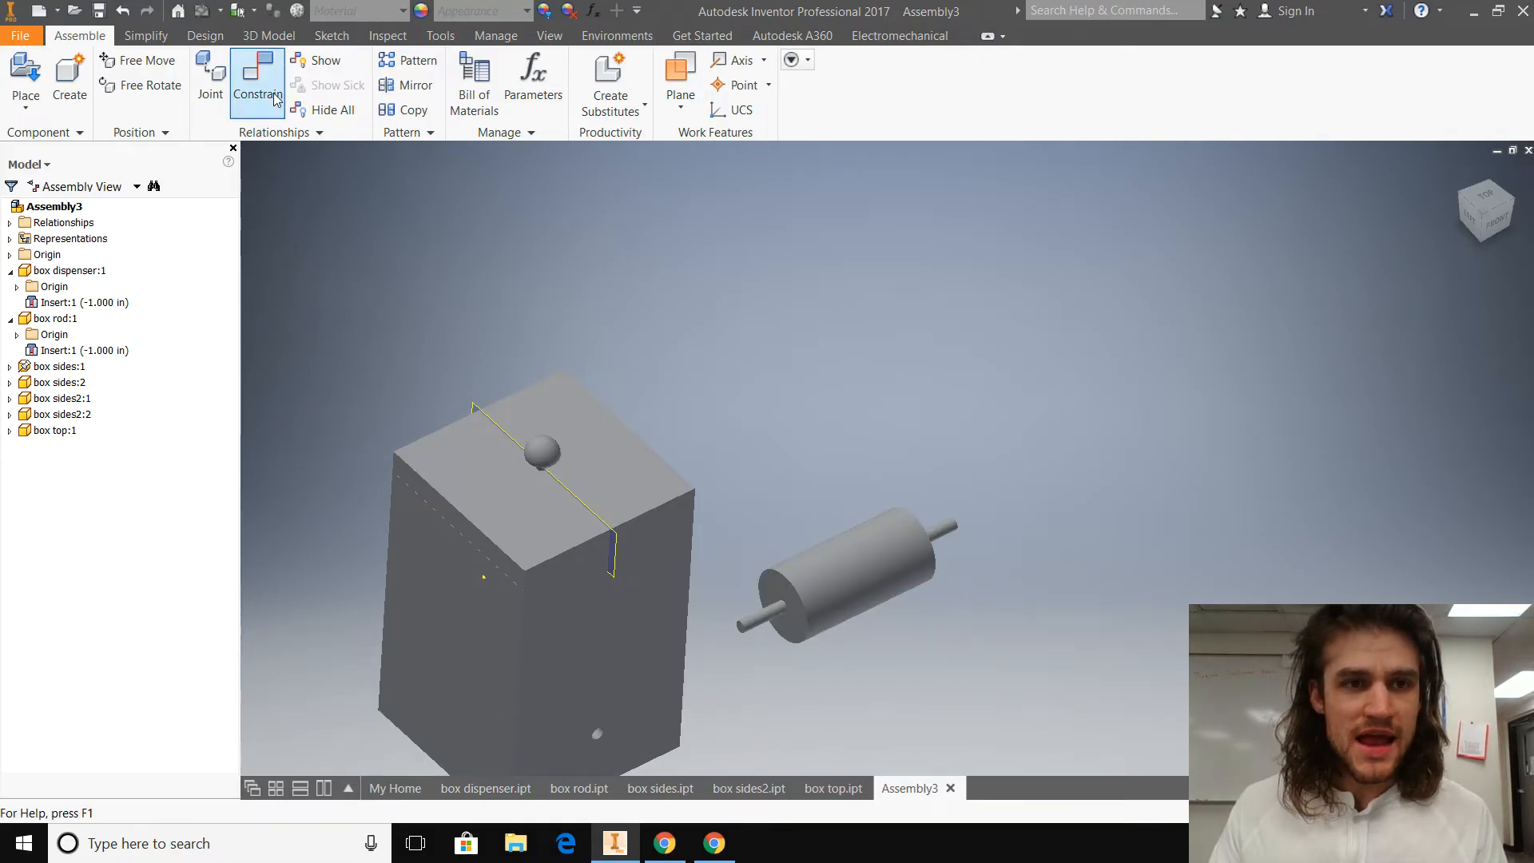
scroll(729, 685, down, 2)
scroll(728, 686, up, 2)
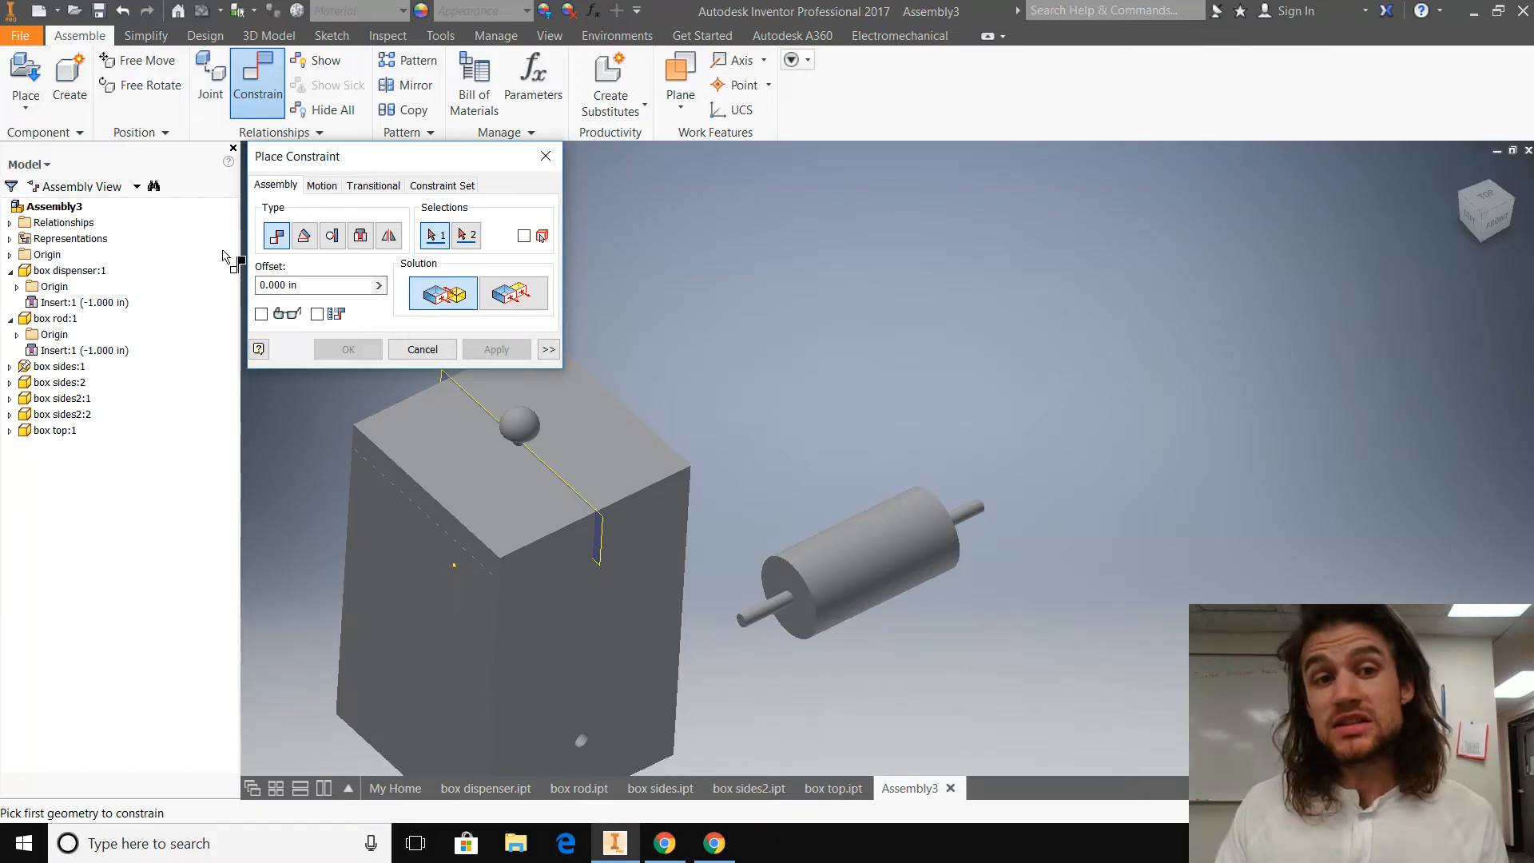
click(361, 235)
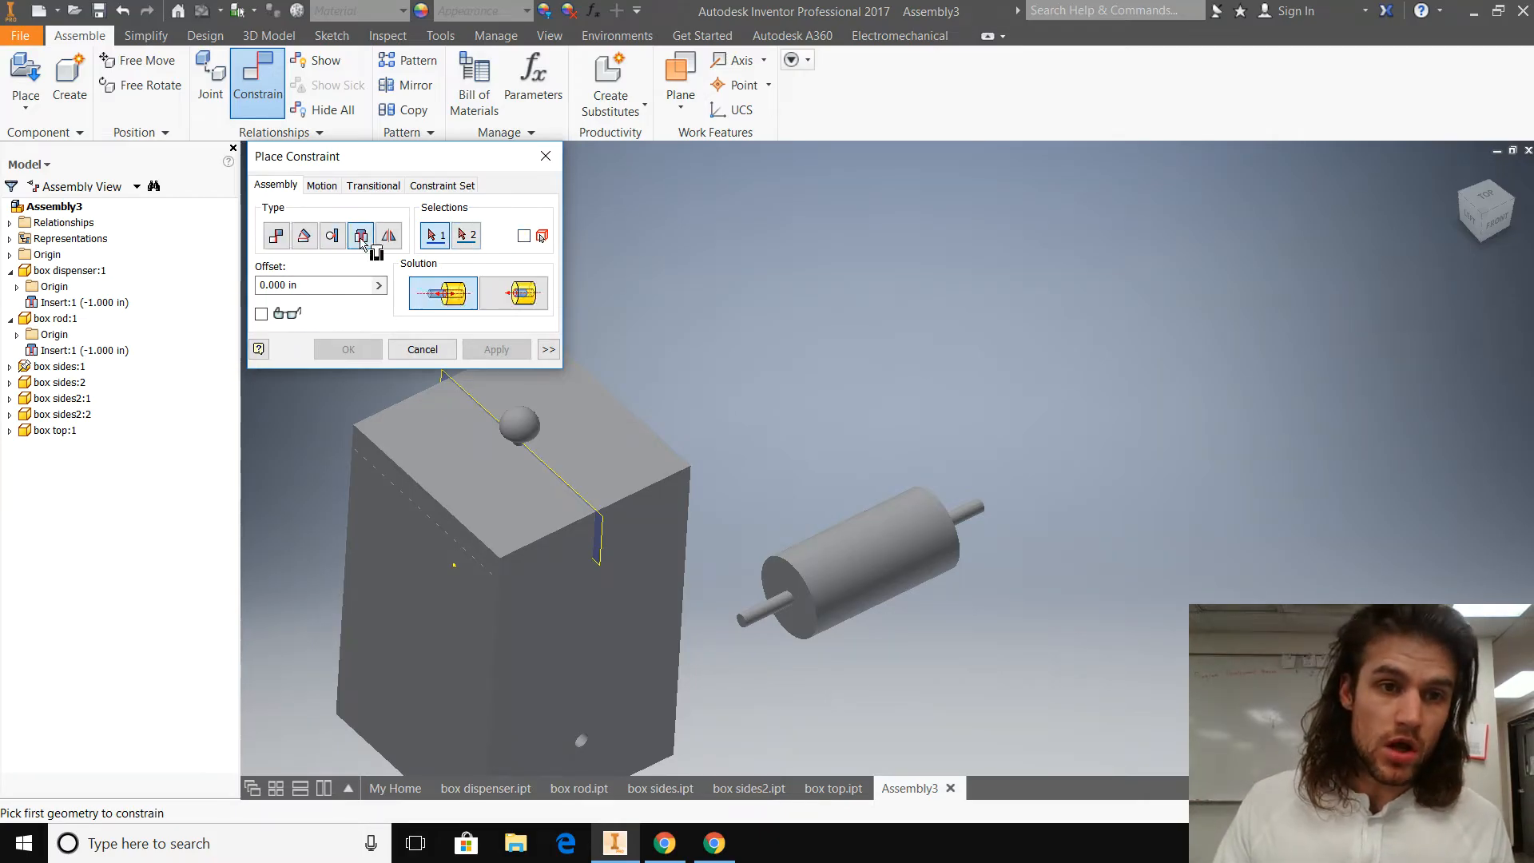
scroll(771, 622, up, 4)
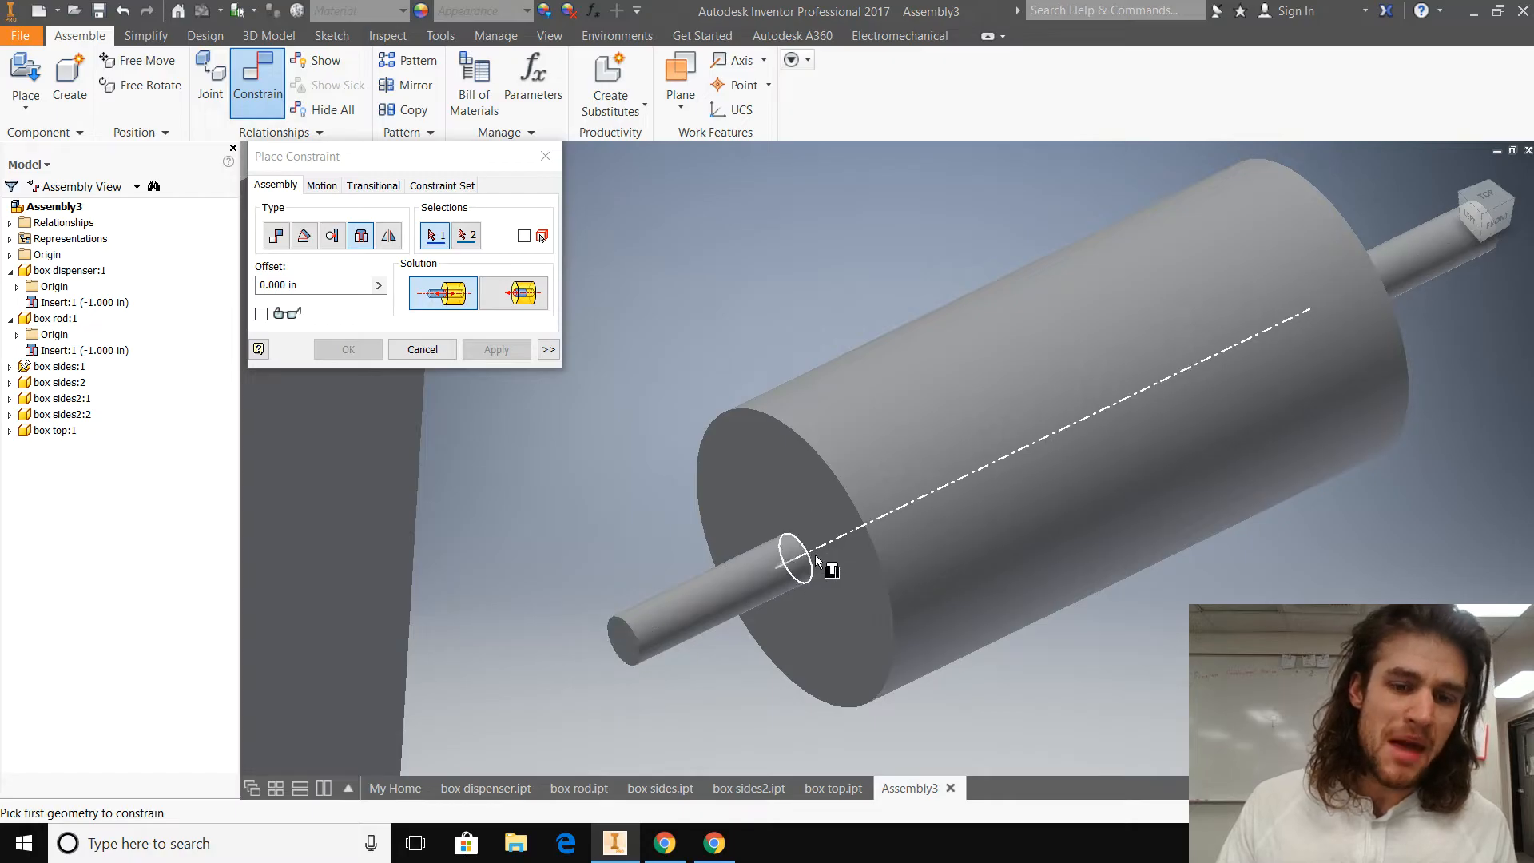
click(811, 569)
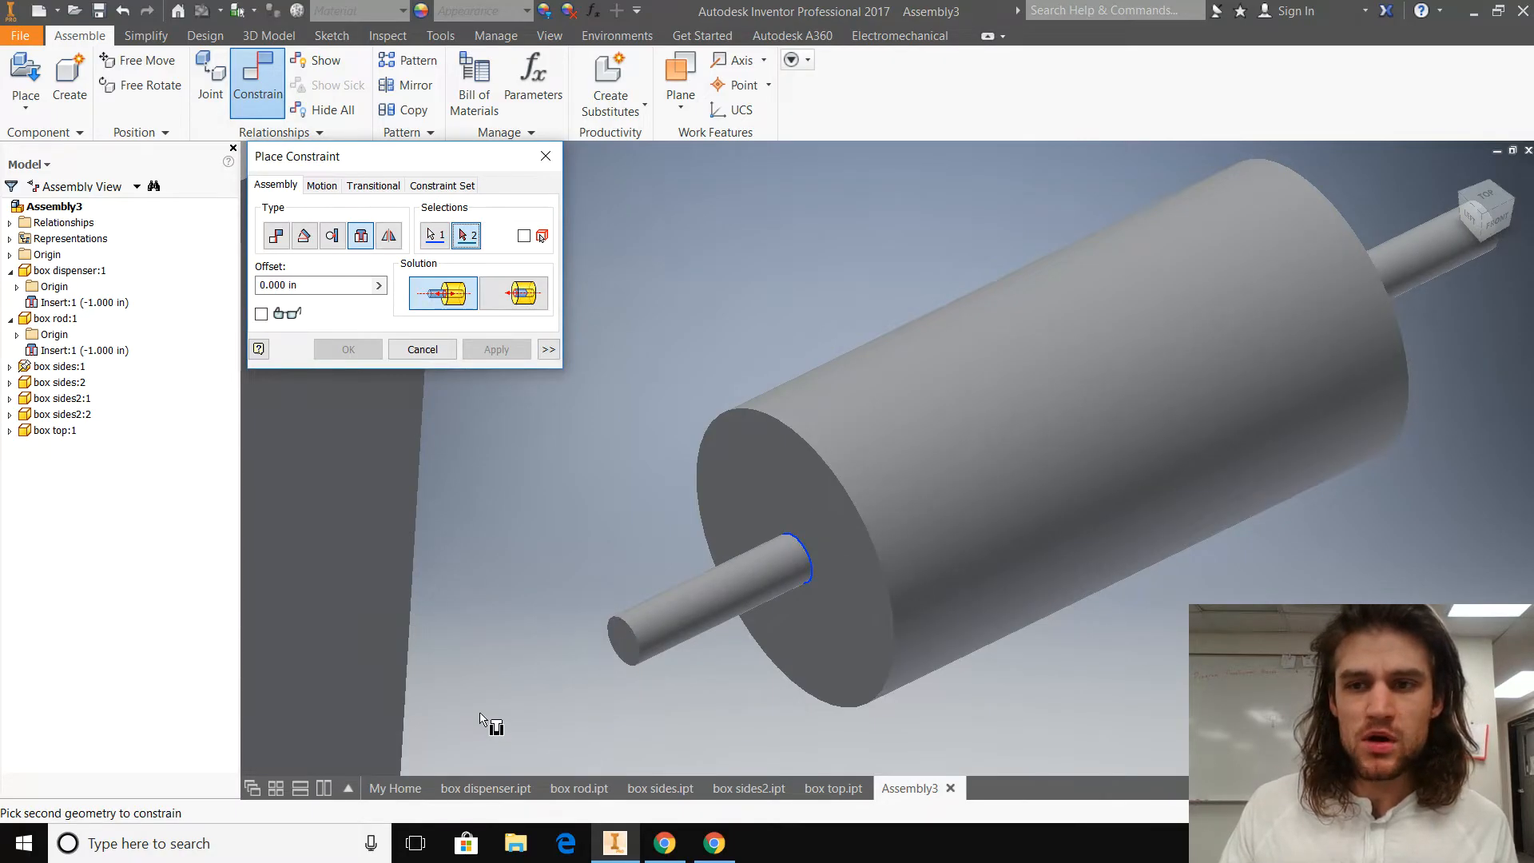
scroll(481, 714, up, 2)
middle_drag(481, 714, 807, 623)
shift+middle_drag(607, 701, 813, 739)
shift+middle_drag(830, 665, 548, 507)
scroll(578, 465, down, 5)
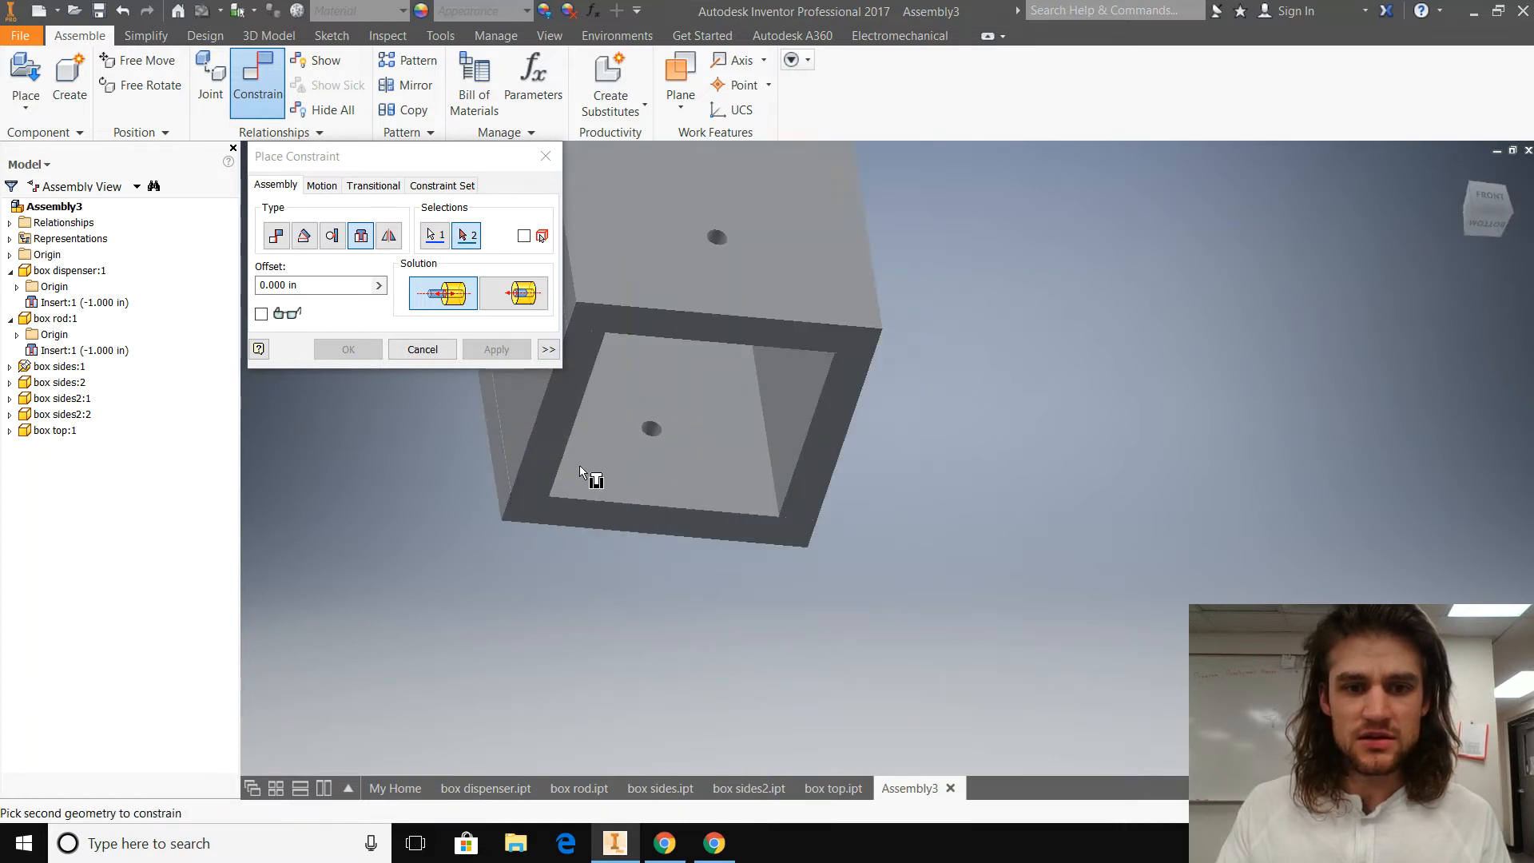
scroll(585, 468, down, 5)
click(860, 356)
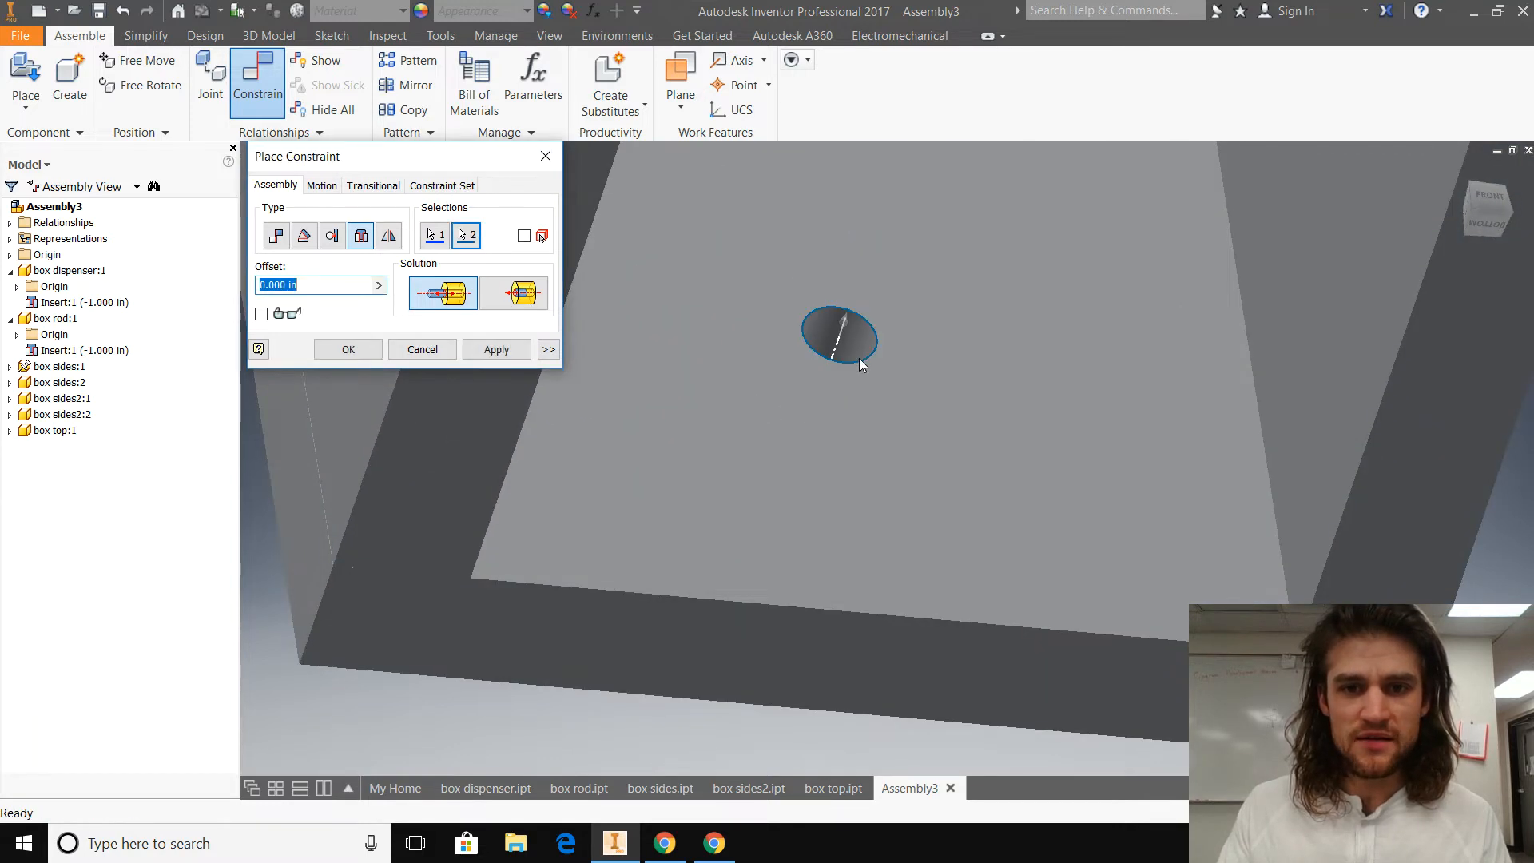
scroll(551, 479, up, 5)
click(502, 302)
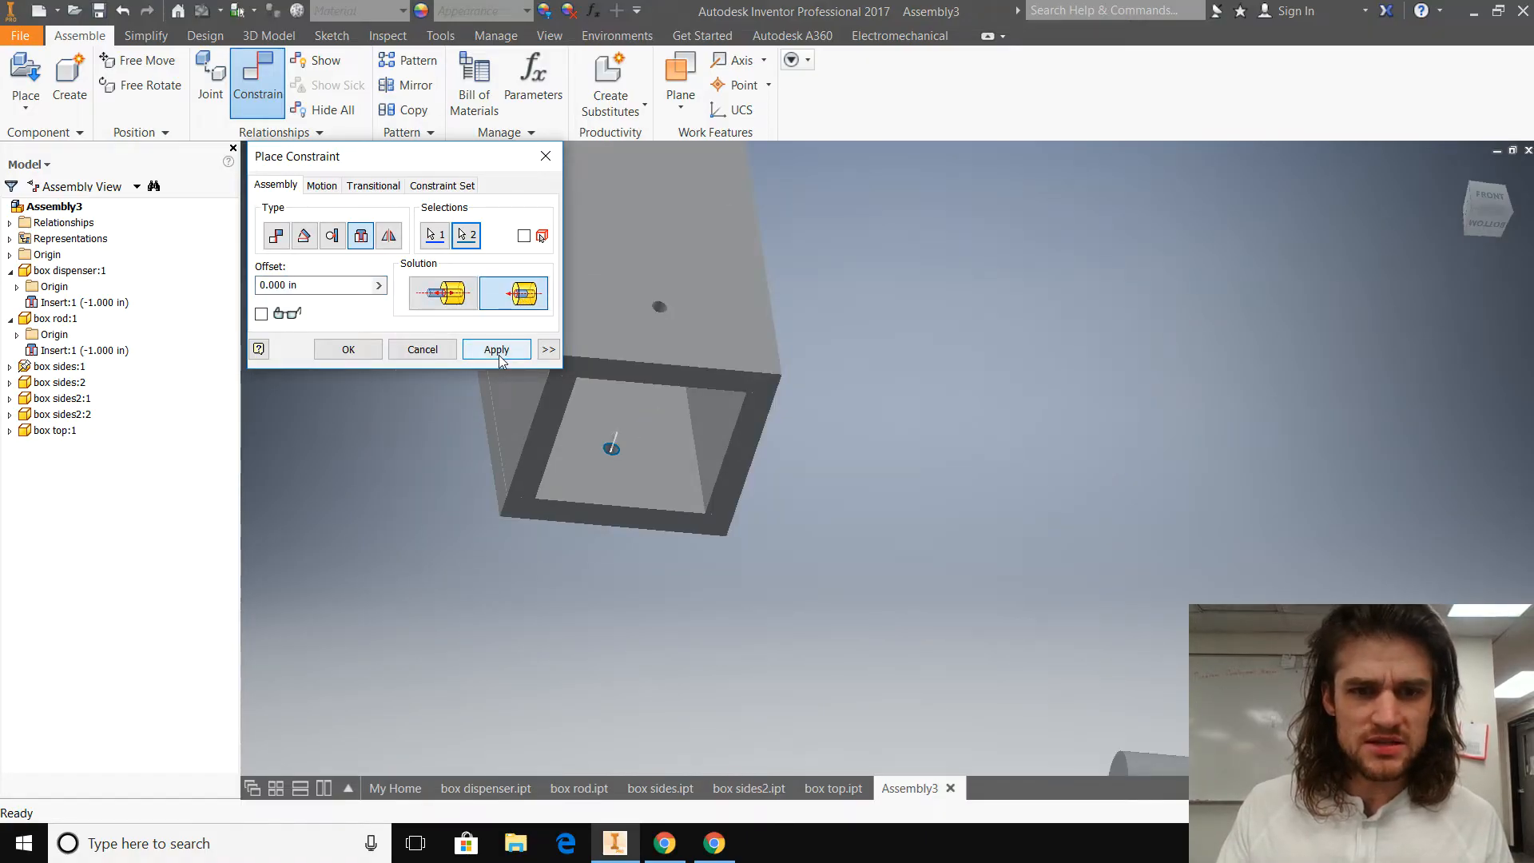
click(497, 352)
shift+middle_drag(462, 616, 488, 639)
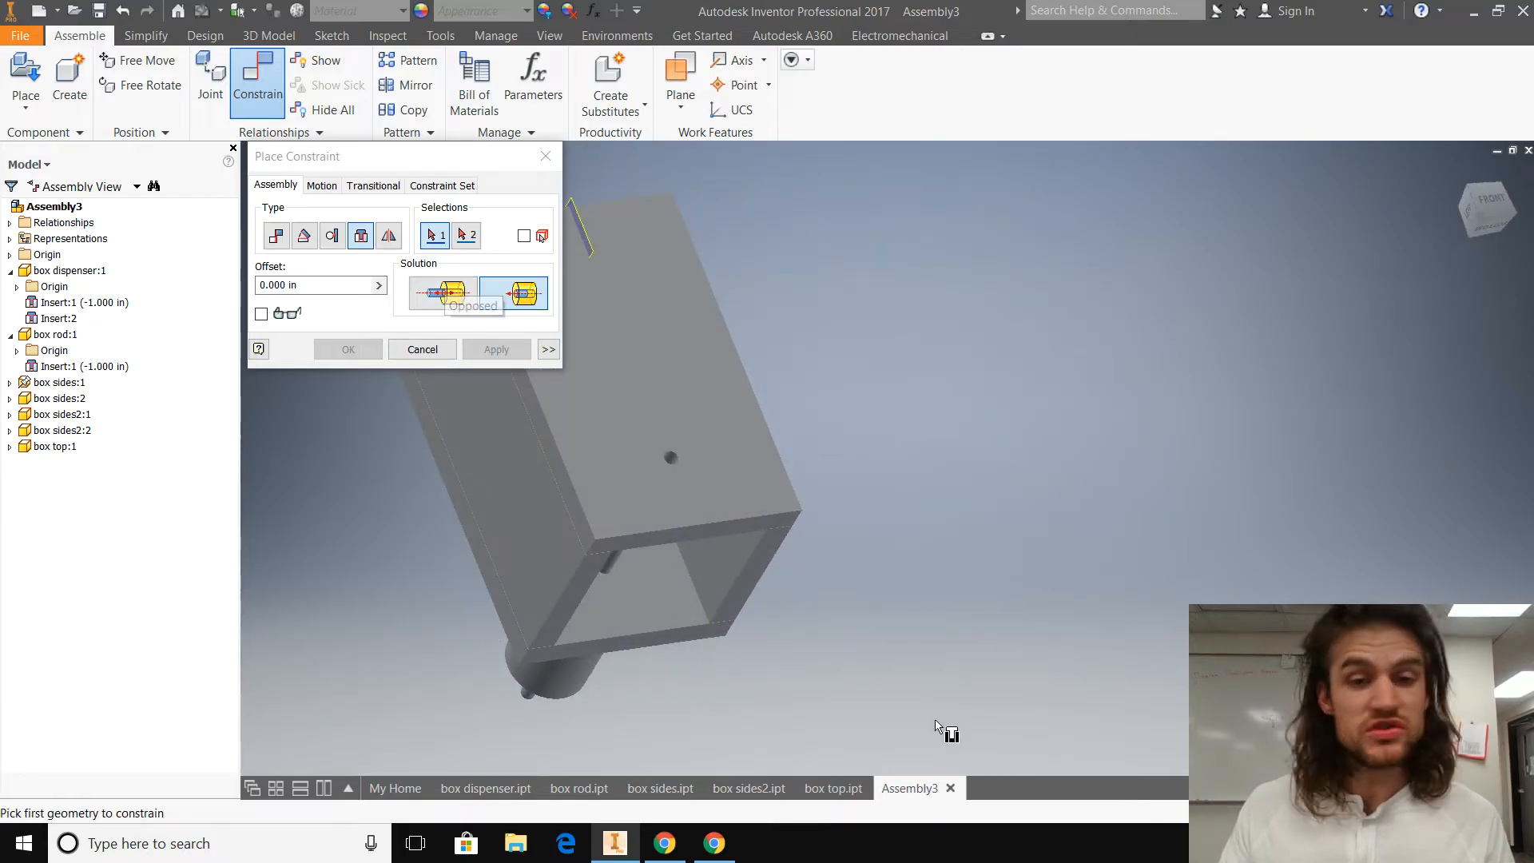
click(545, 155)
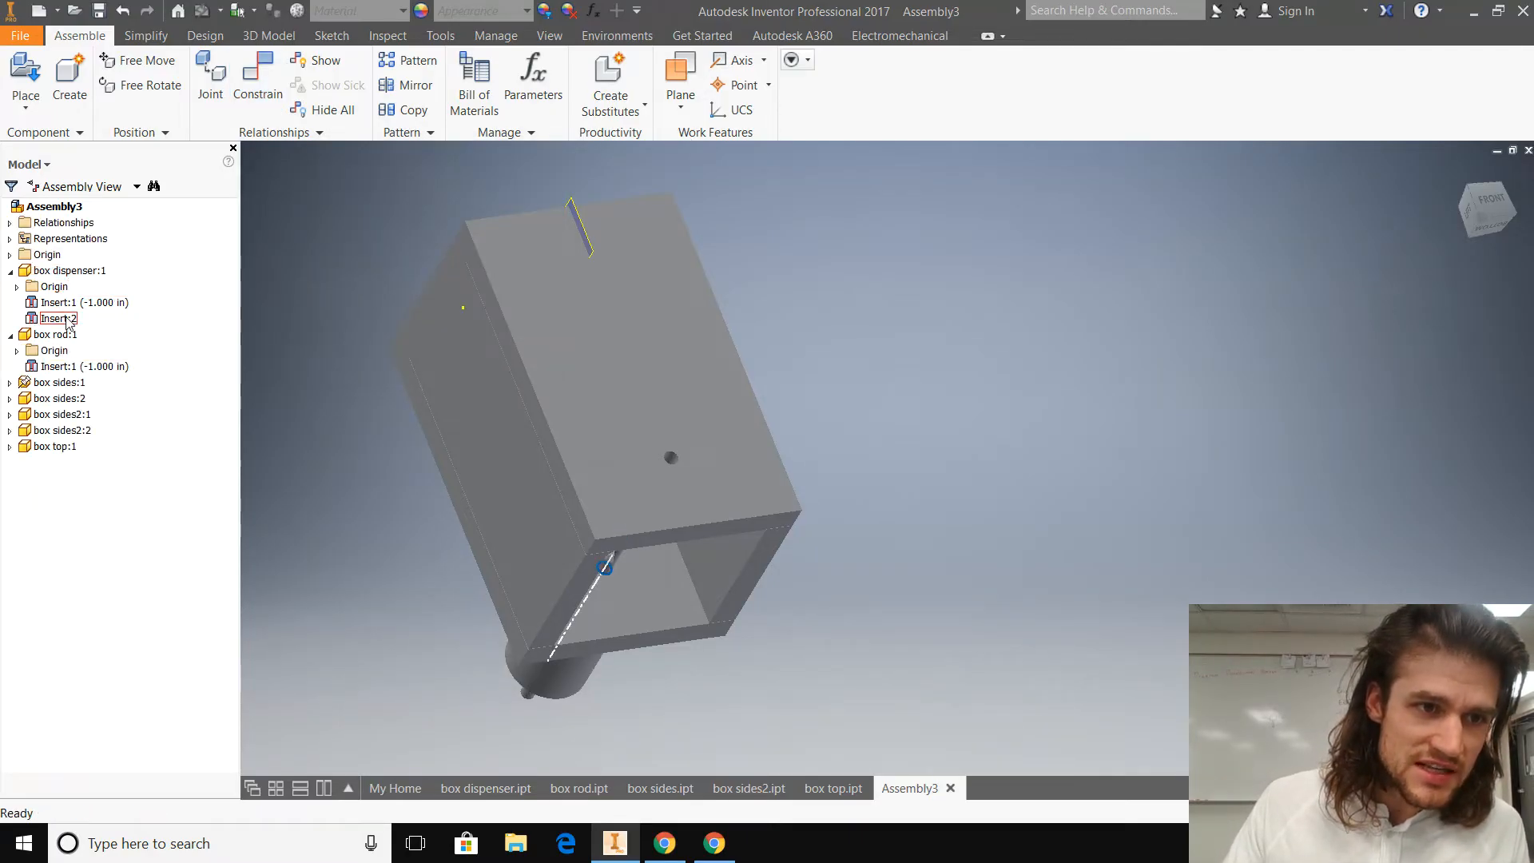
Step: Edit the Insert constraint between the dispenser cylinder and the box side, switching its solution from aligned to Opposed
click(11, 333)
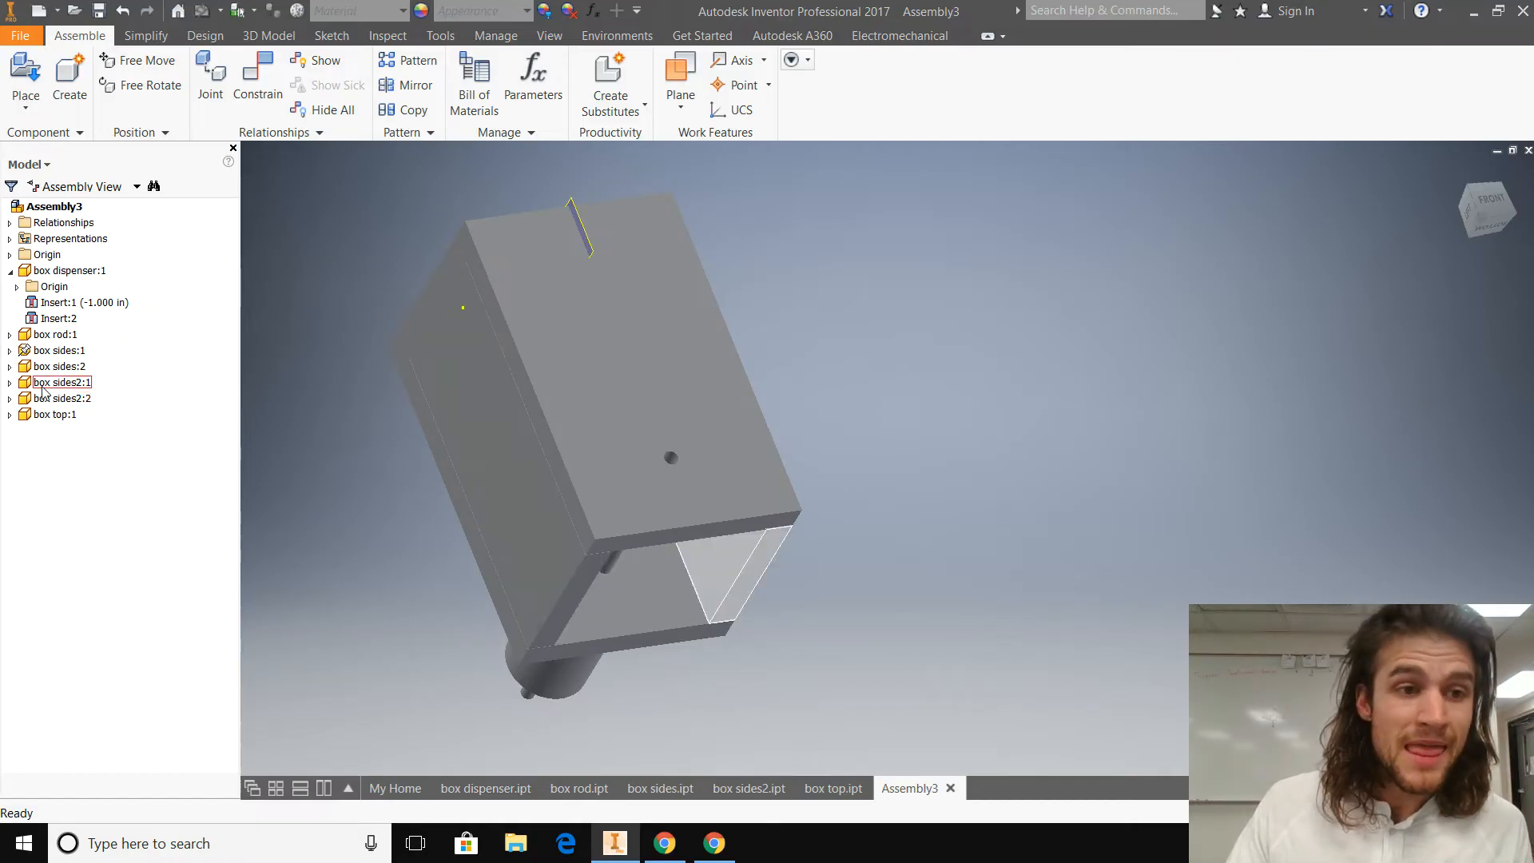
click(10, 366)
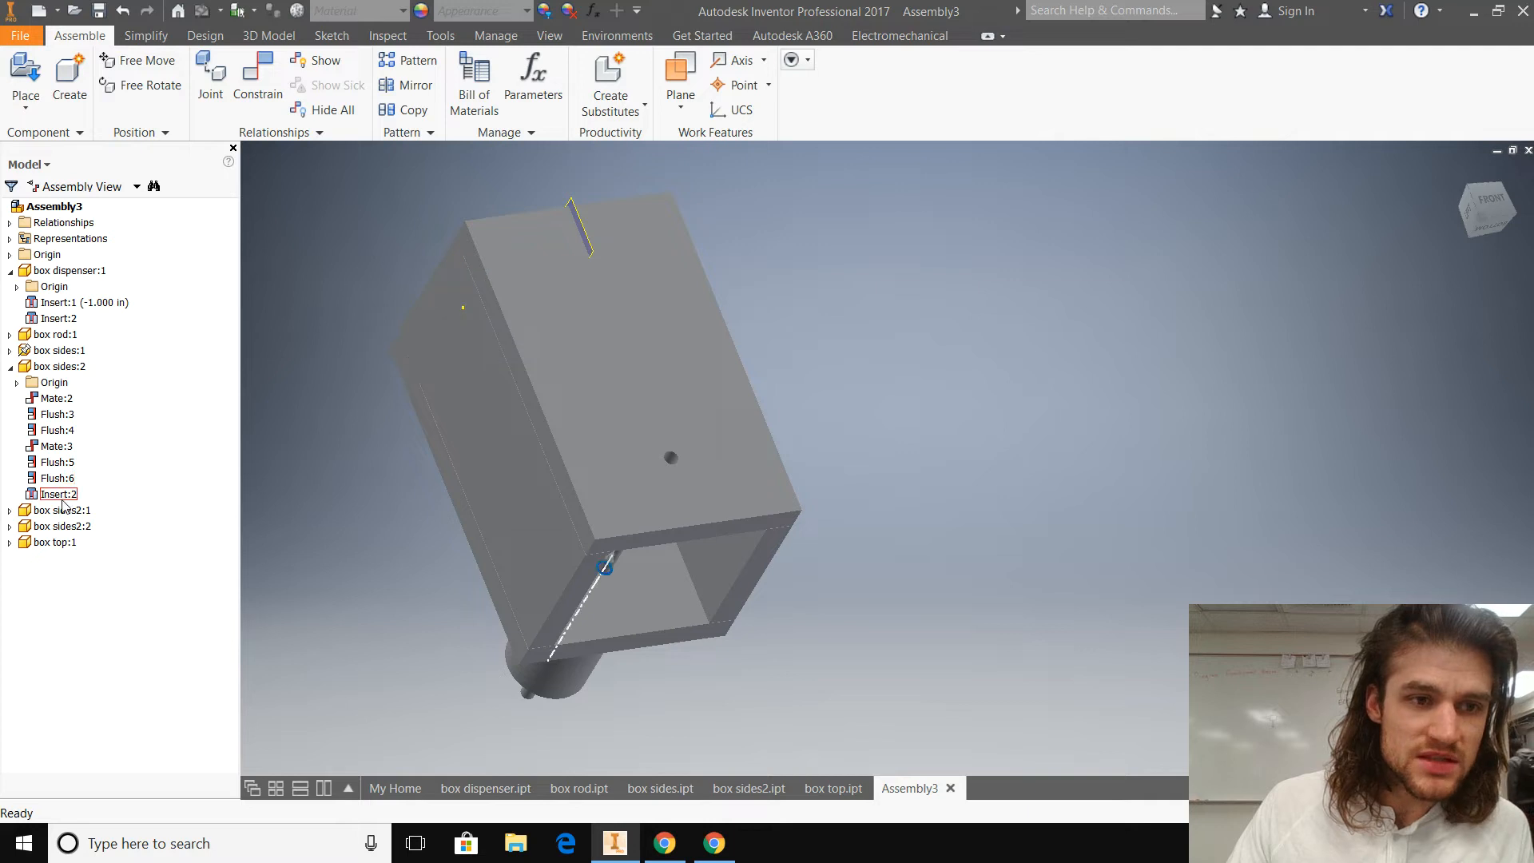
double_click(59, 319)
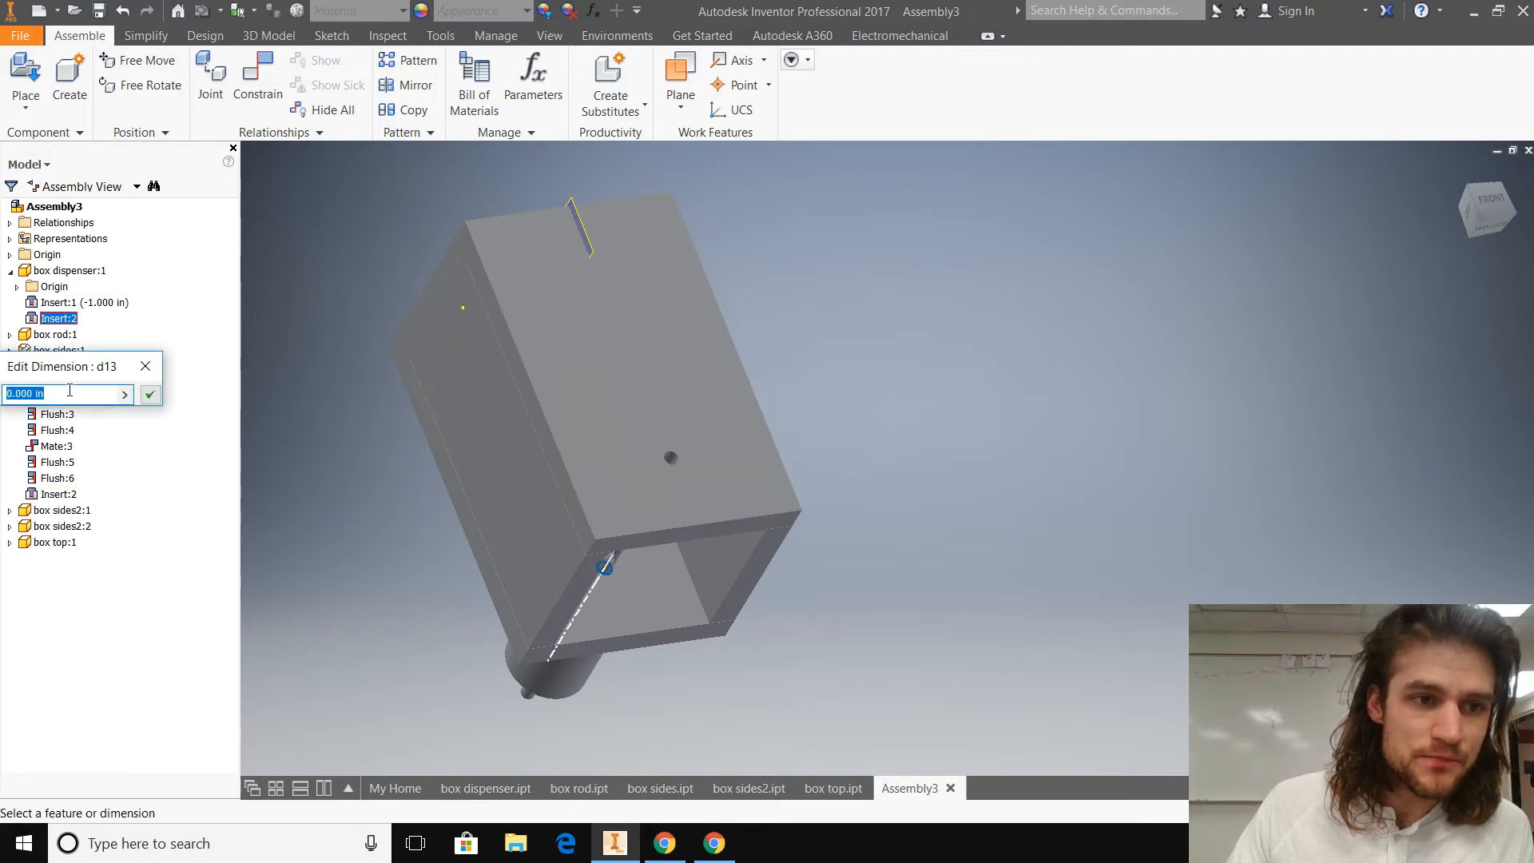
click(146, 366)
right_click(64, 320)
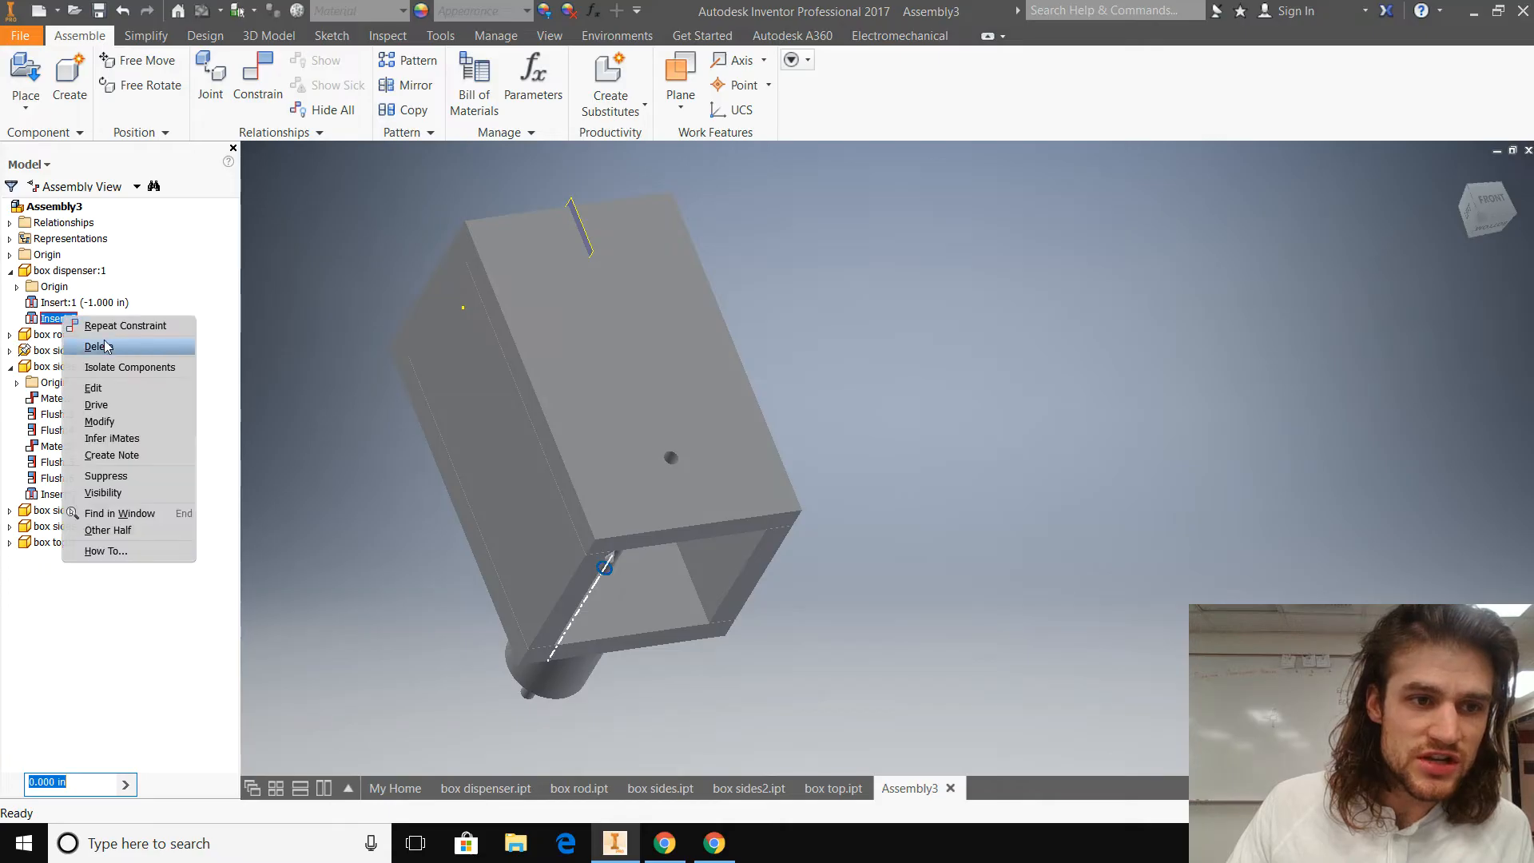
click(112, 388)
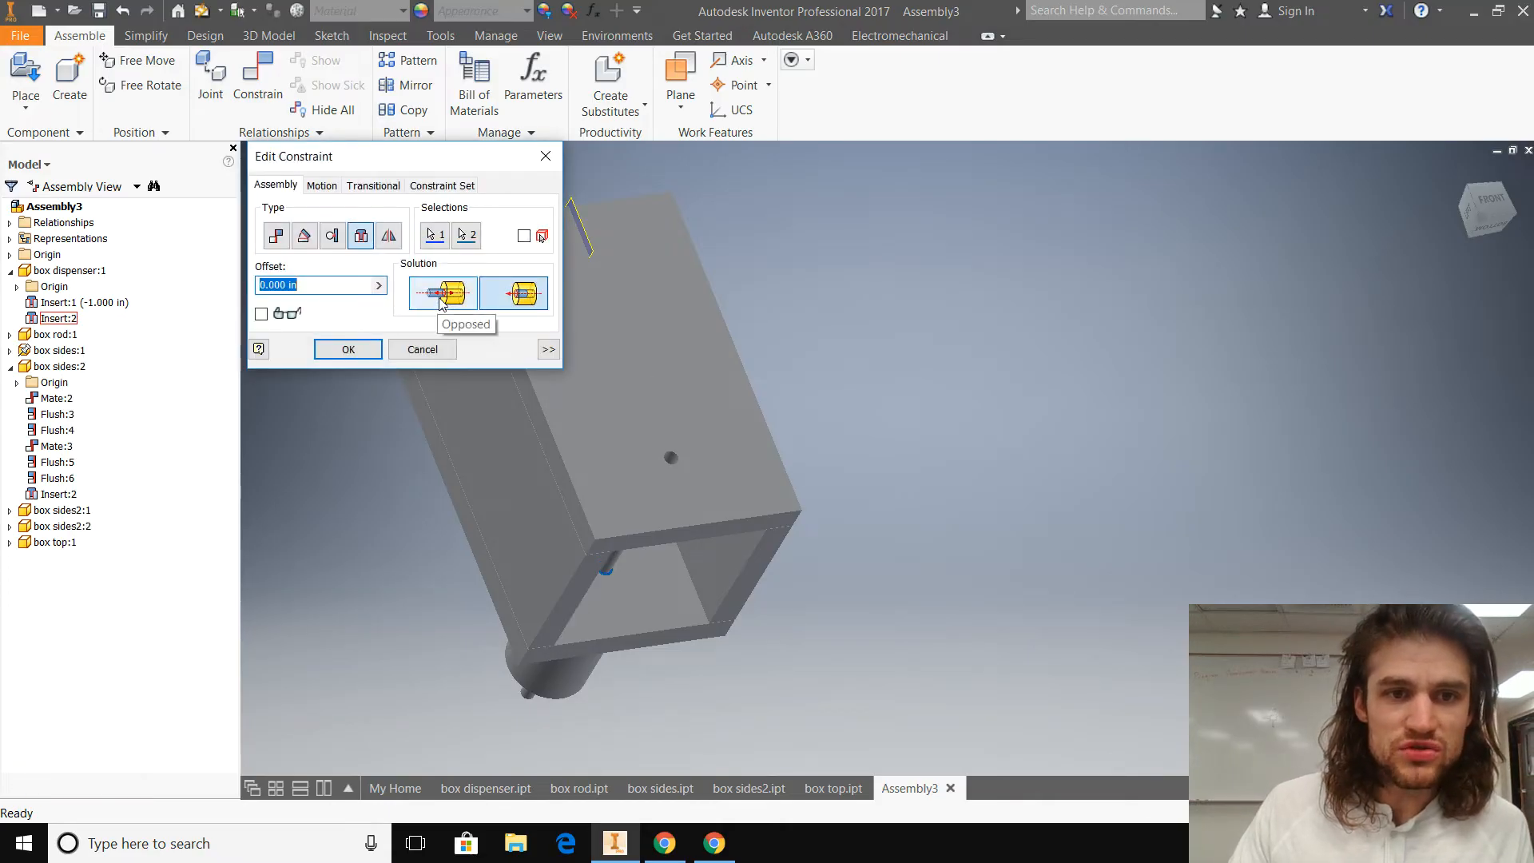
click(438, 300)
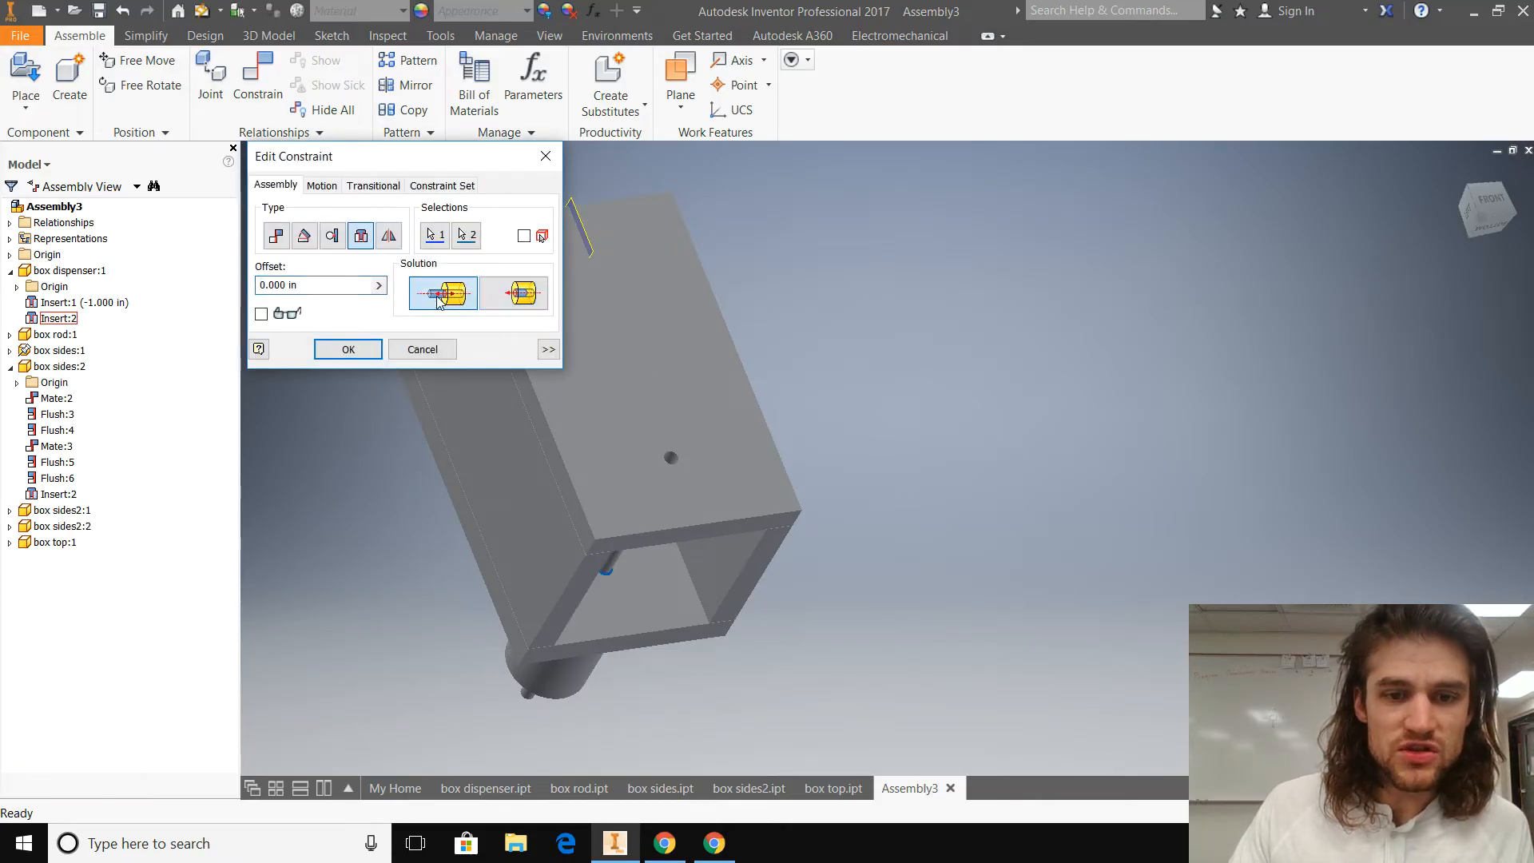
click(352, 349)
Step: Inspect the assembled box from several sides, including its open underside, to check how the cylinder and rod sit inside it
shift+middle_drag(720, 589, 486, 548)
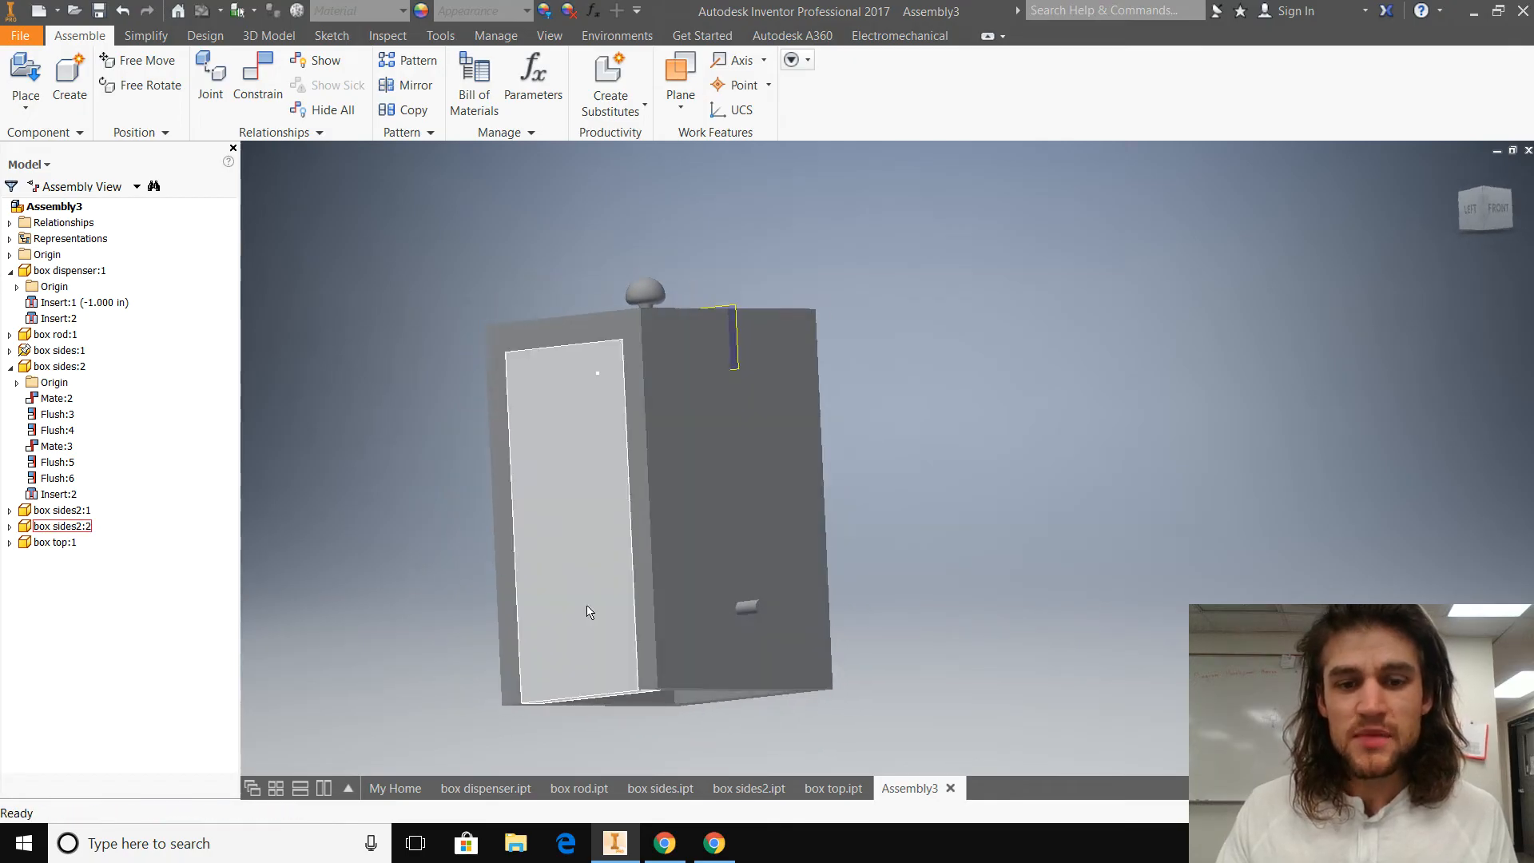
scroll(661, 616, up, 2)
scroll(756, 653, down, 3)
shift+middle_drag(767, 665, 564, 413)
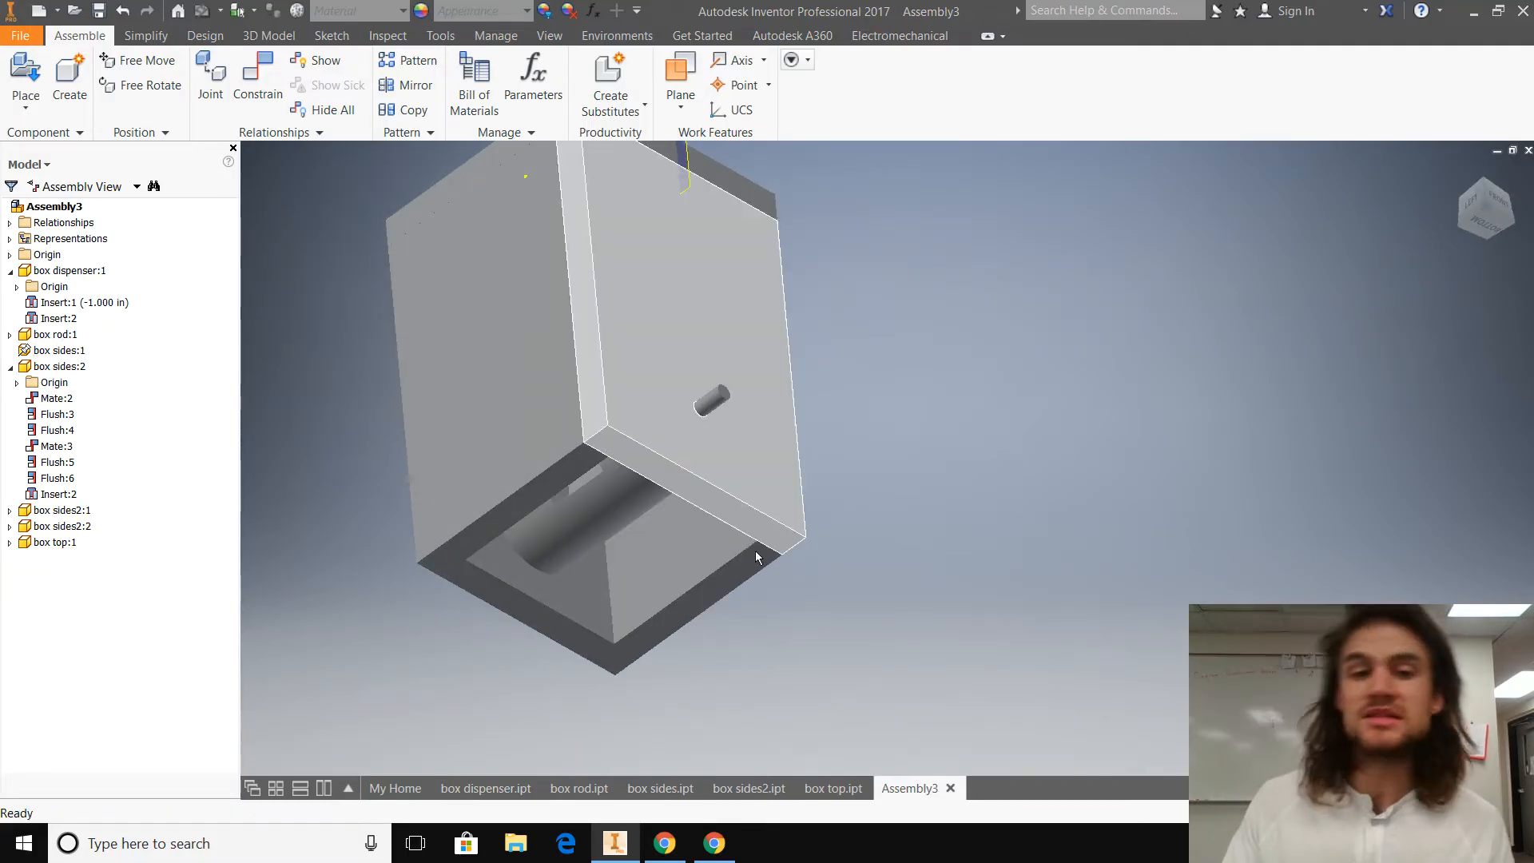
shift+middle_drag(690, 635, 514, 557)
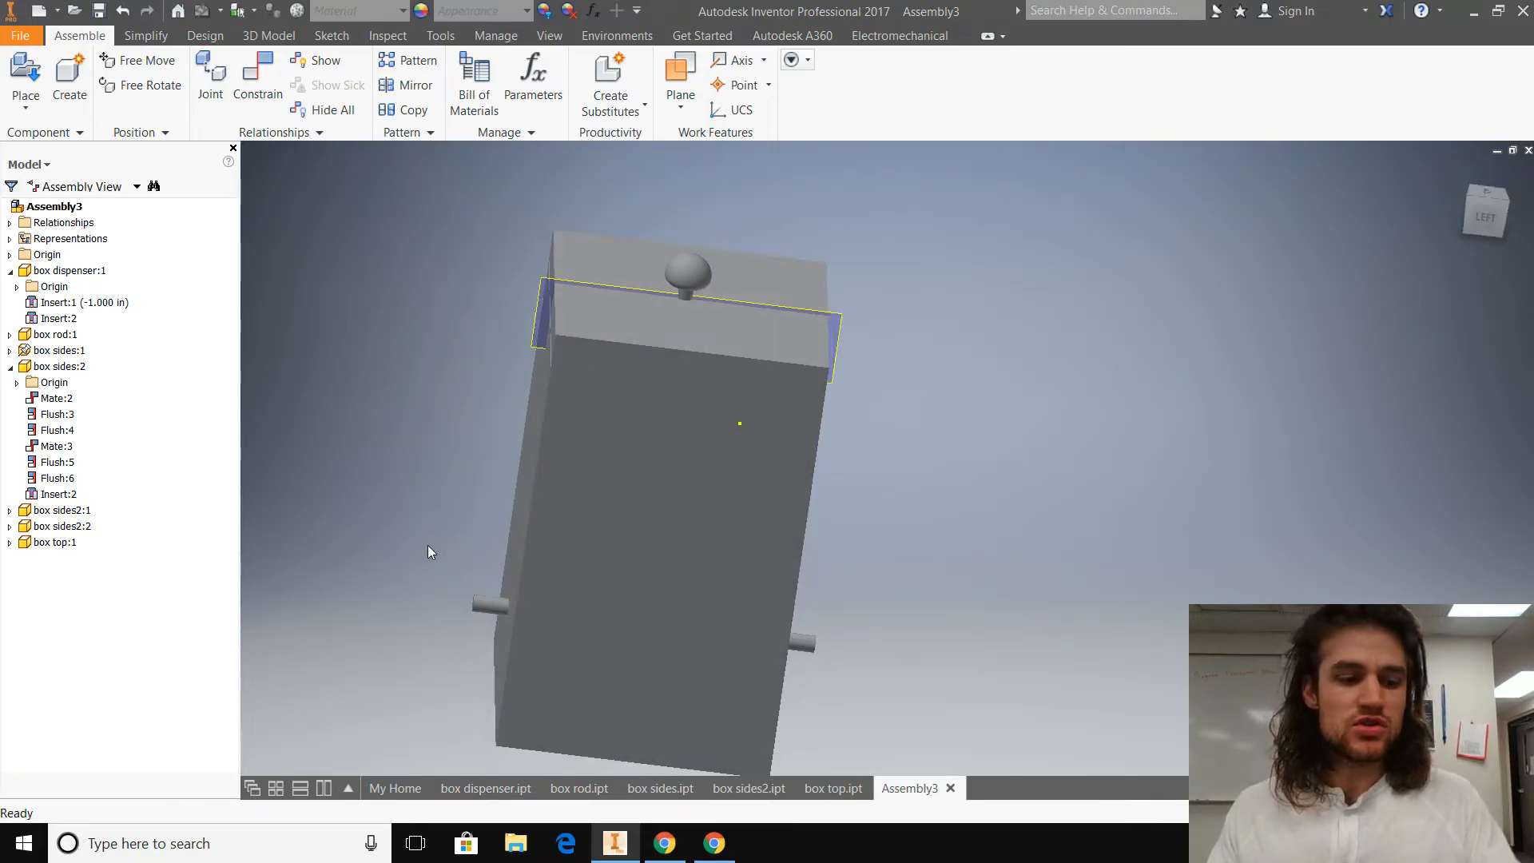
click(1489, 198)
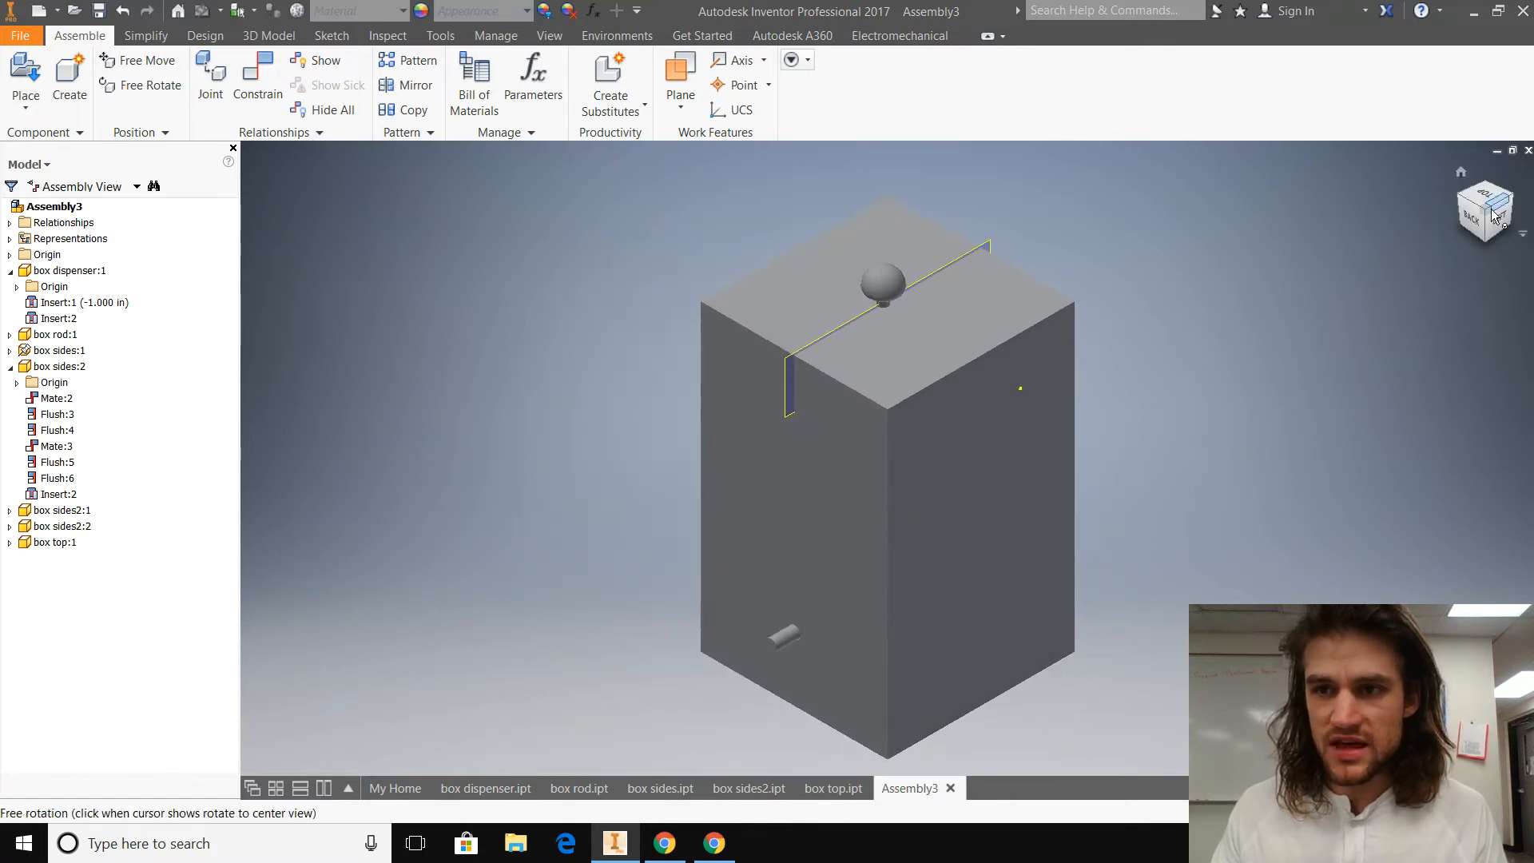
scroll(1101, 511, down, 3)
scroll(847, 527, up, 3)
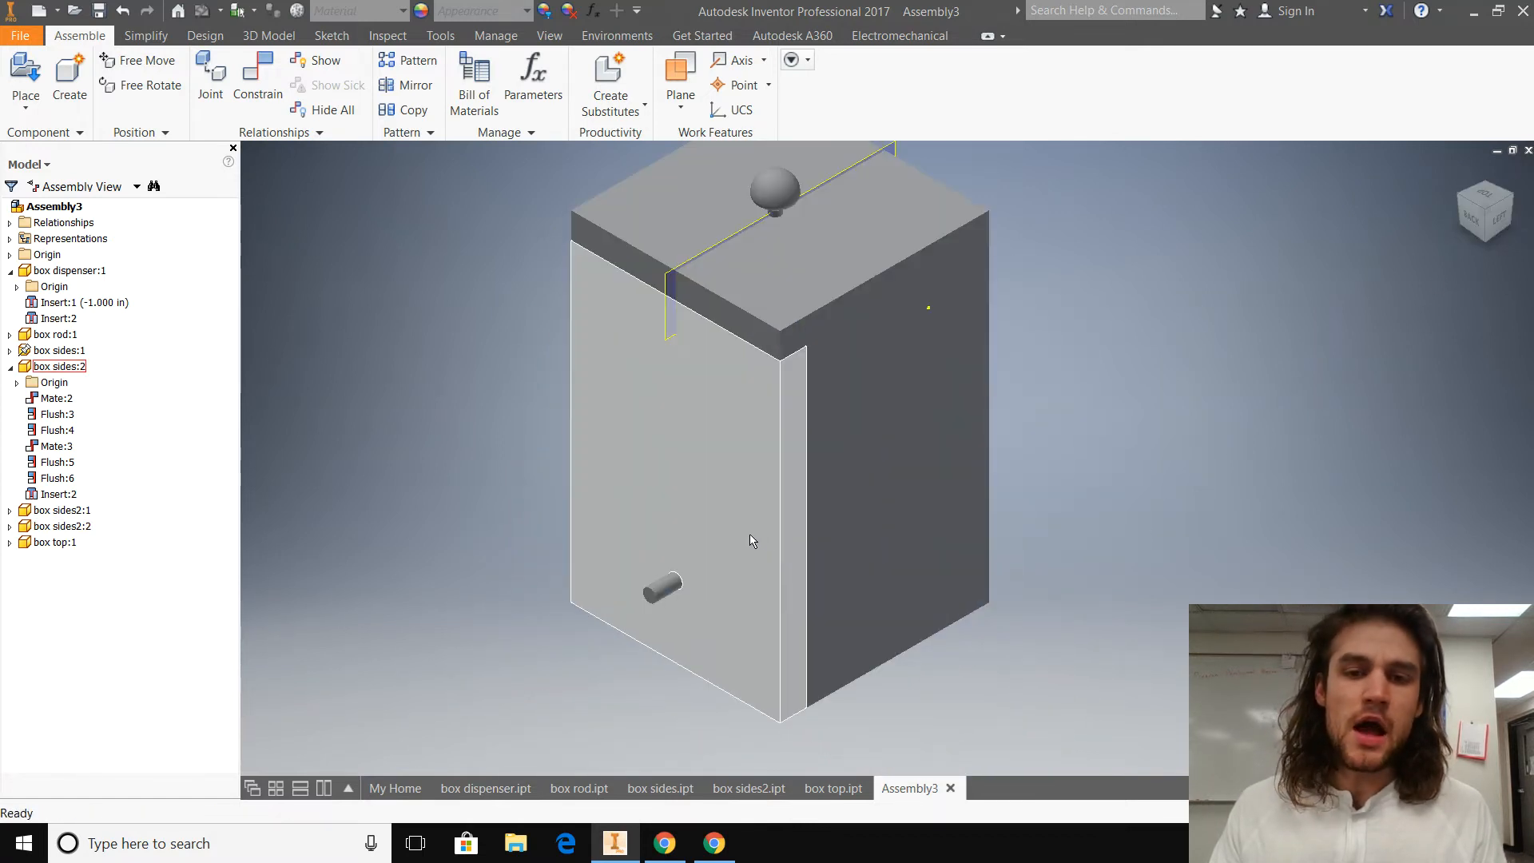
Step: Save the assembly under the file name "box assembled" in the workspace folder
click(20, 36)
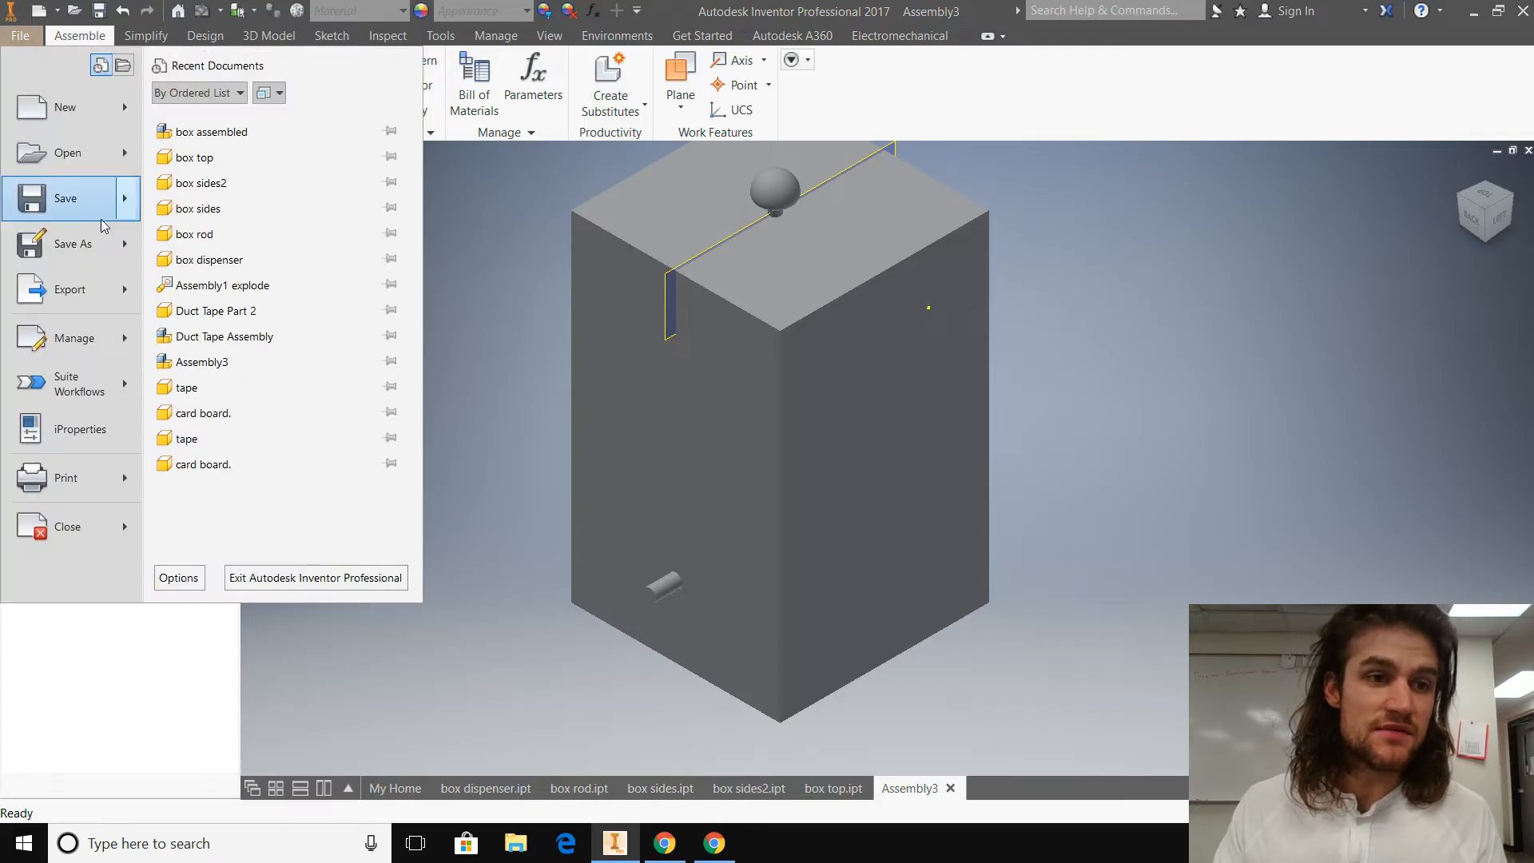
click(89, 244)
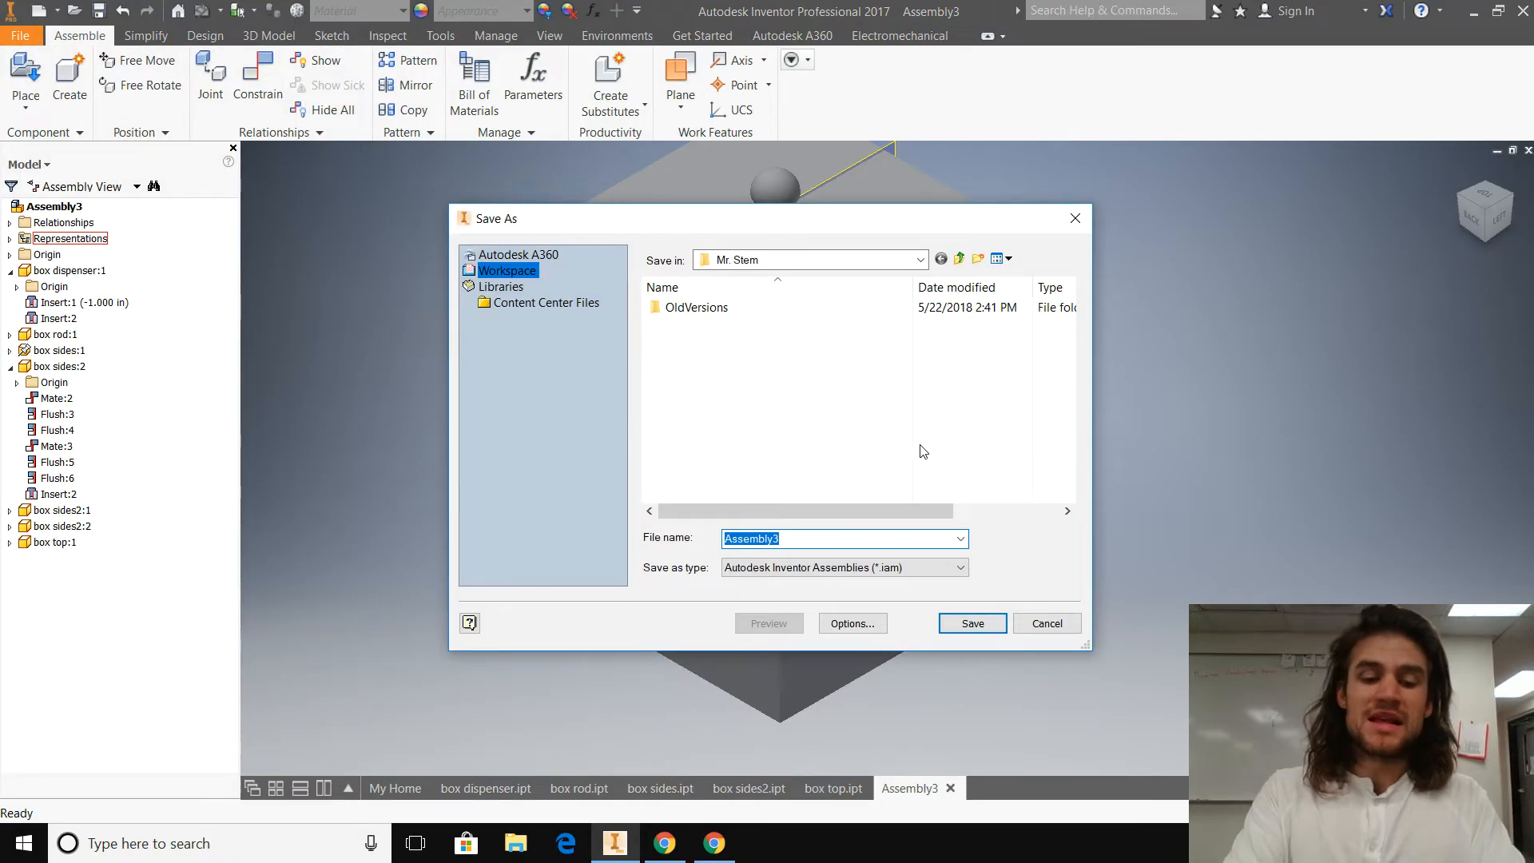
text(b)
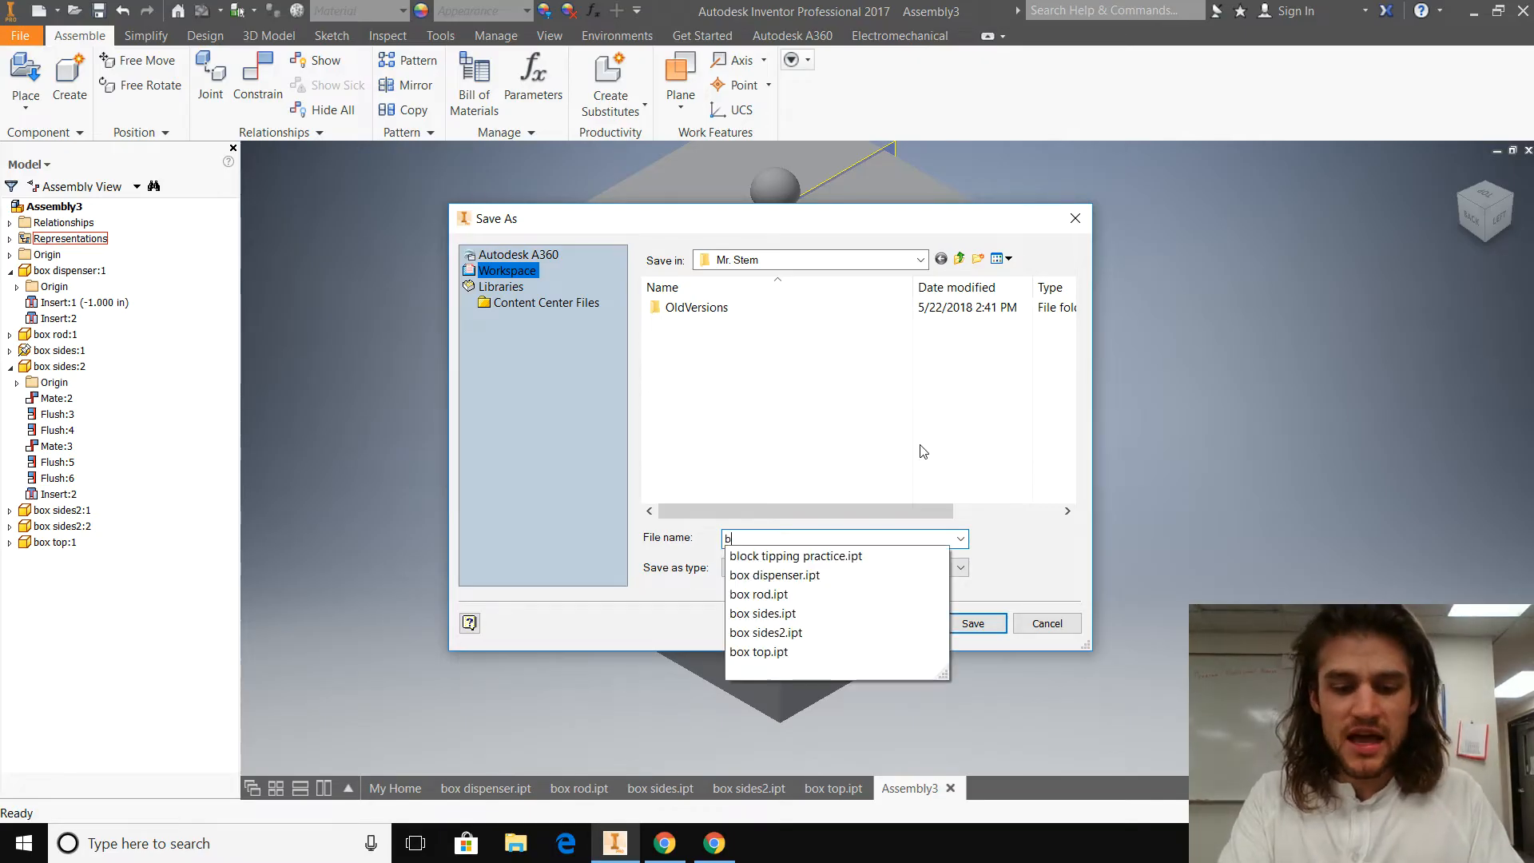
text(ox assembled)
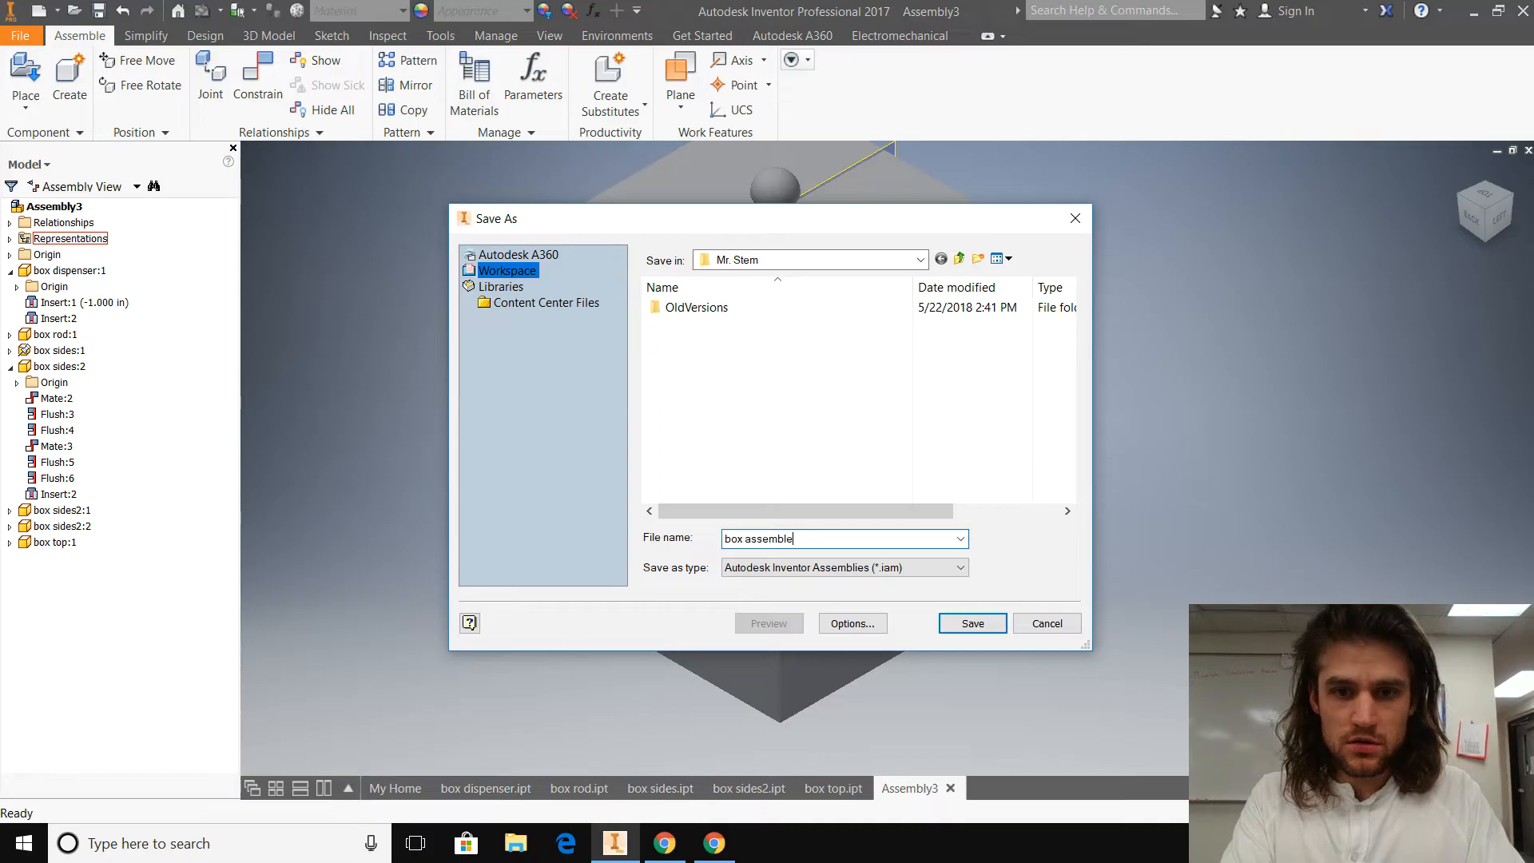
click(972, 623)
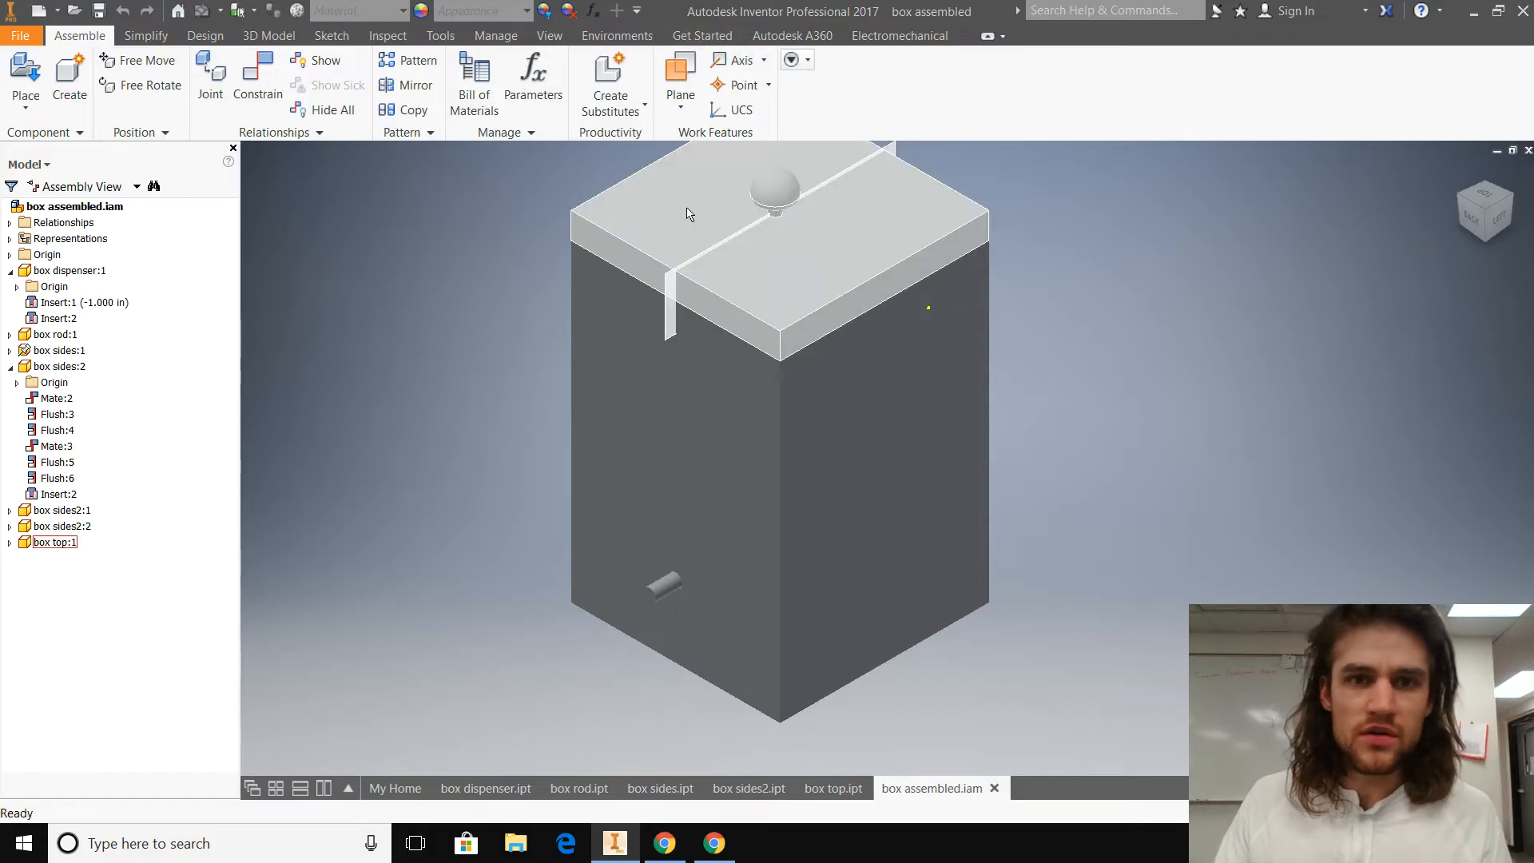
Step: Create a new presentation from the Standard.ipn template and insert the "box assembled" assembly into it
click(20, 37)
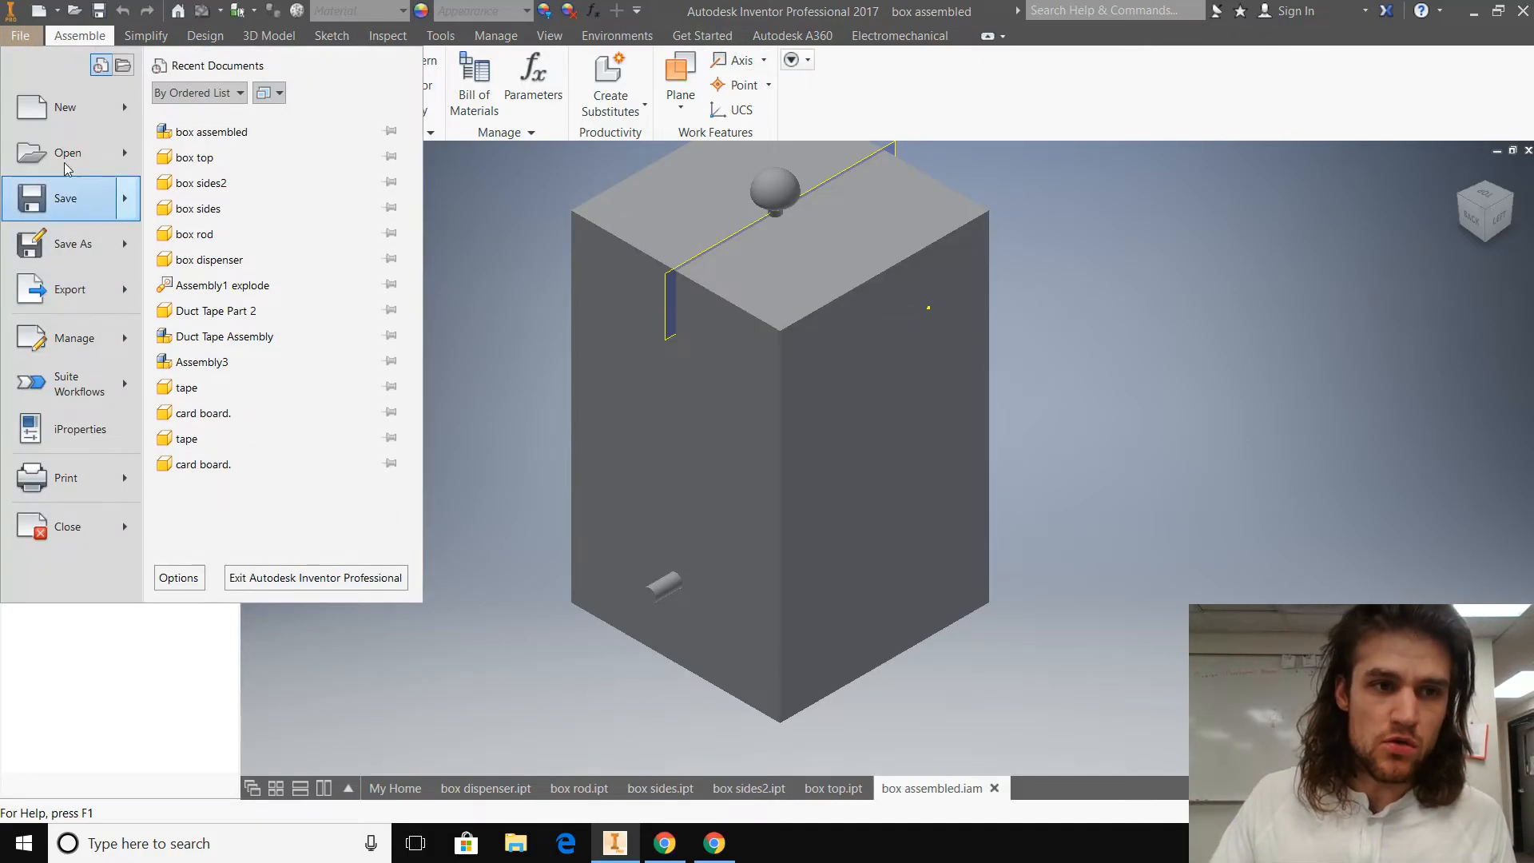
click(65, 107)
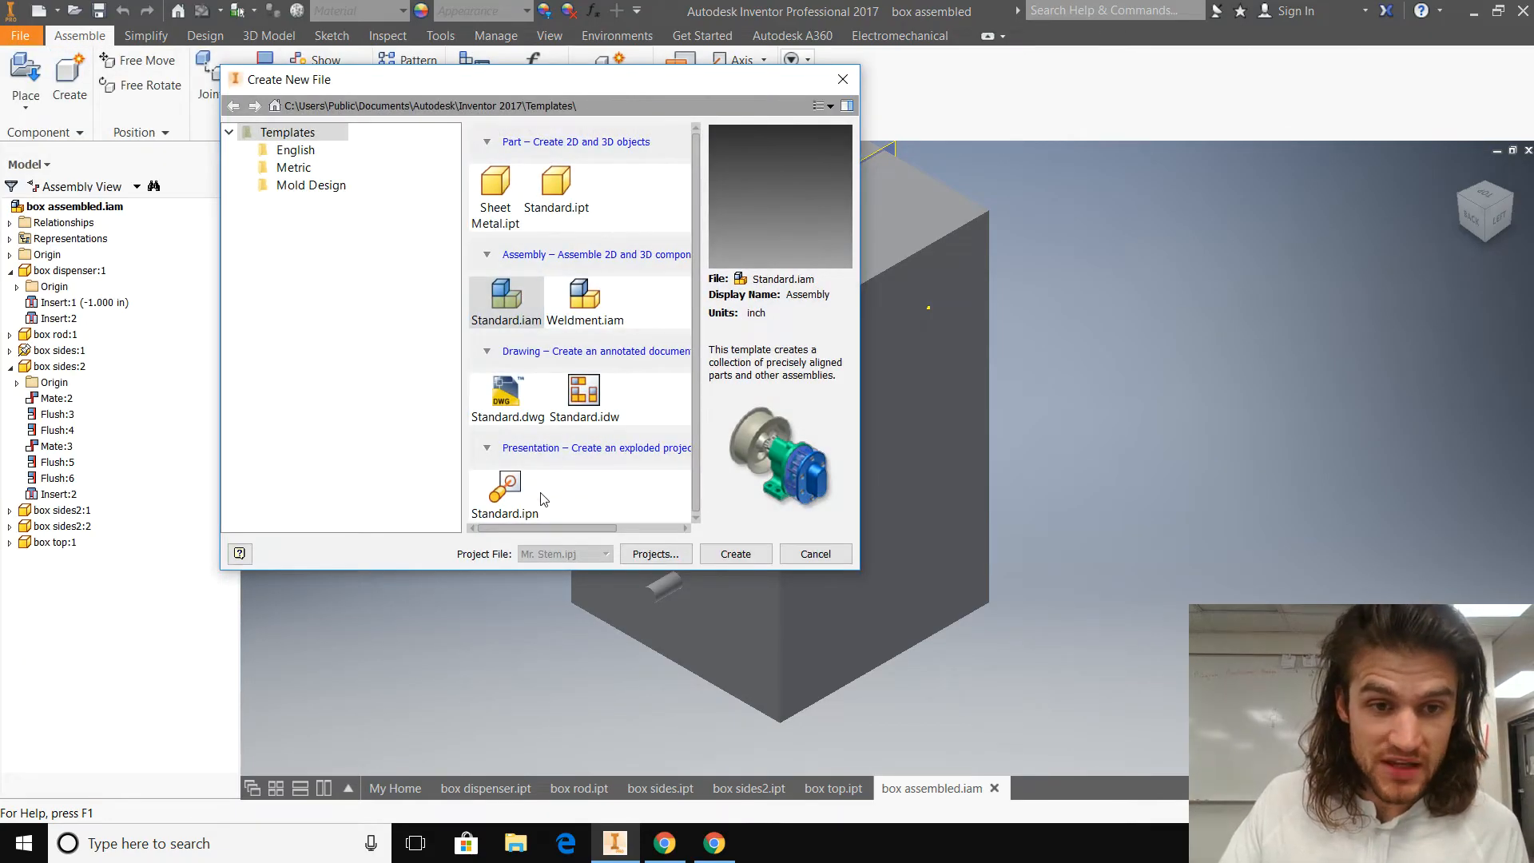
click(503, 495)
click(763, 556)
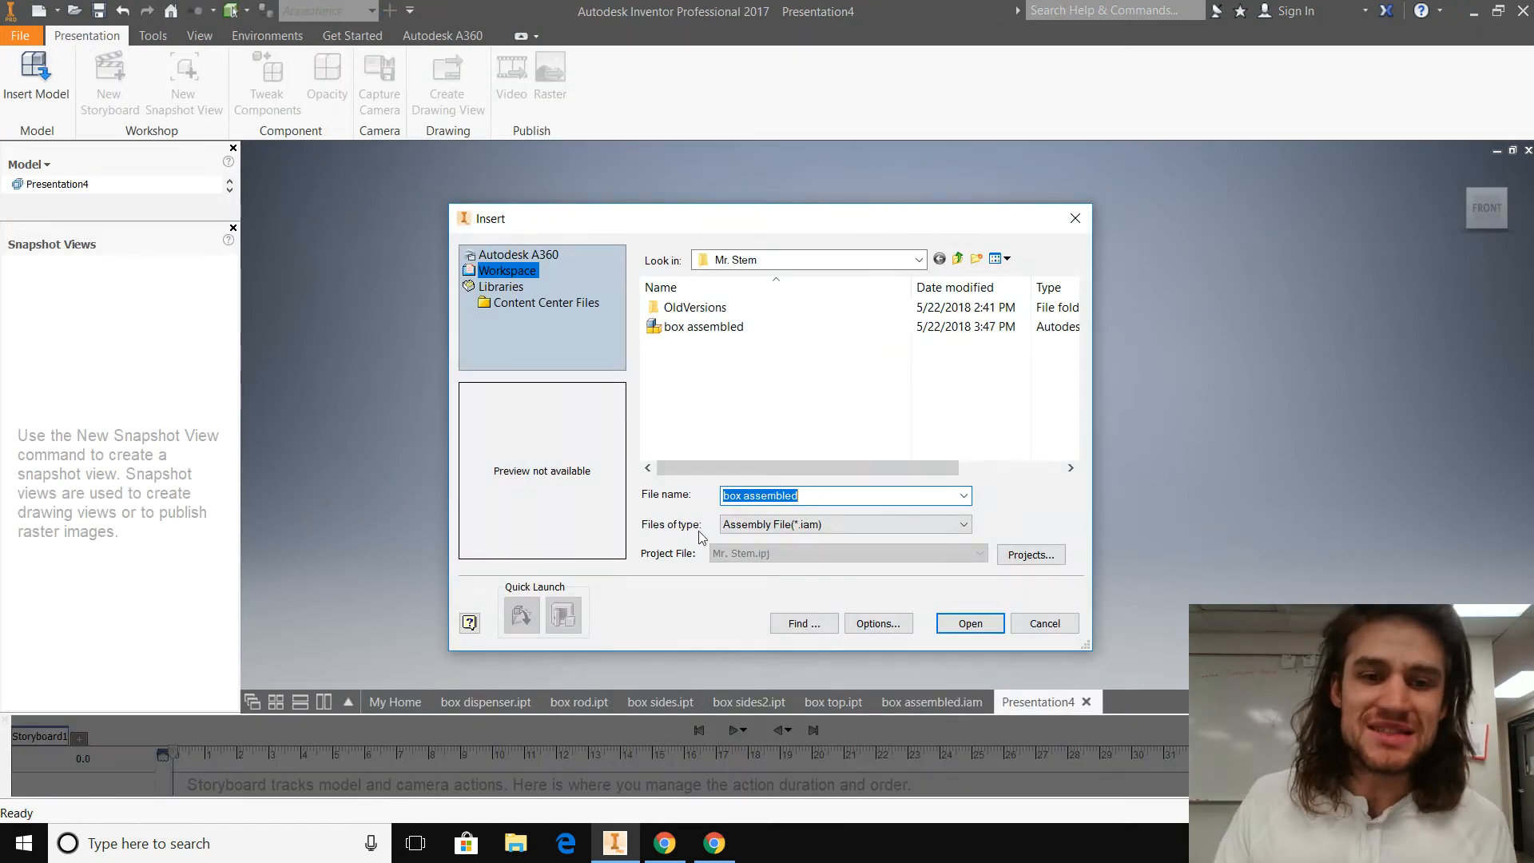
click(710, 328)
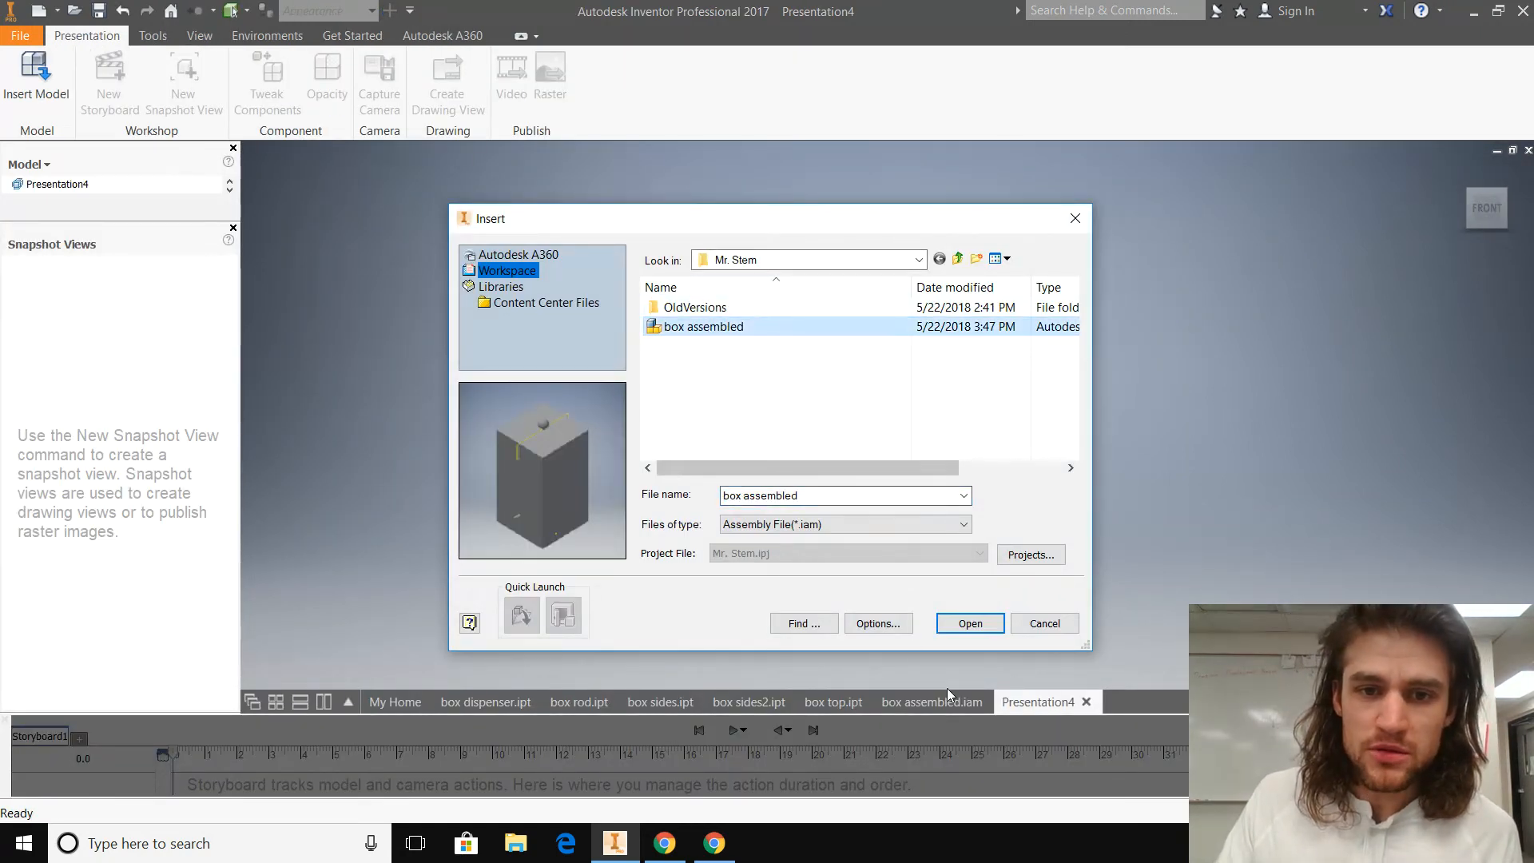
click(978, 631)
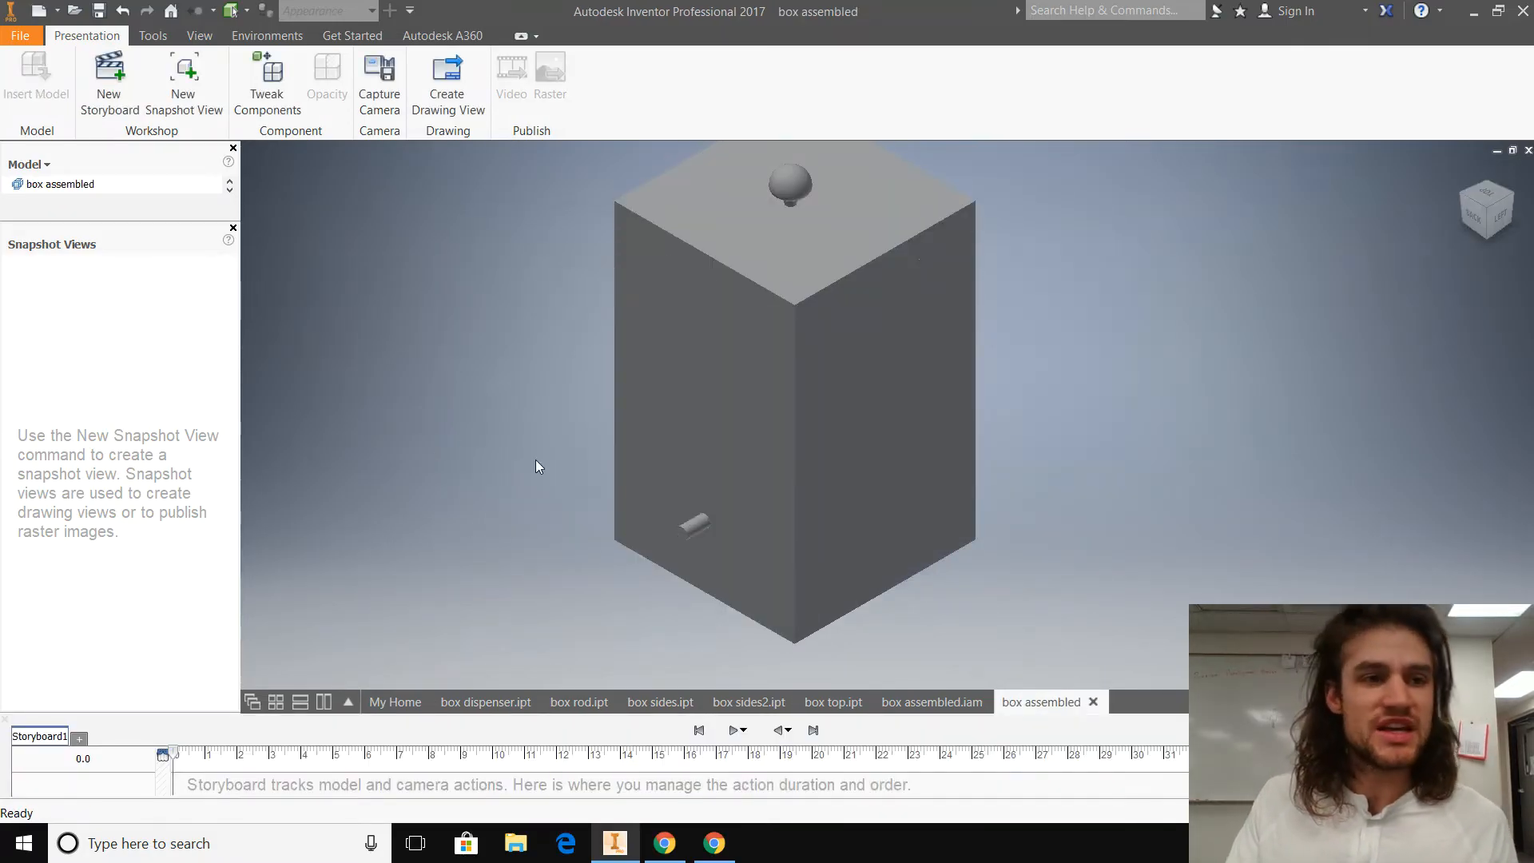
Step: Create a new snapshot view of the box and rename it "Exploded View"
key(F2)
drag(336, 332, 331, 381)
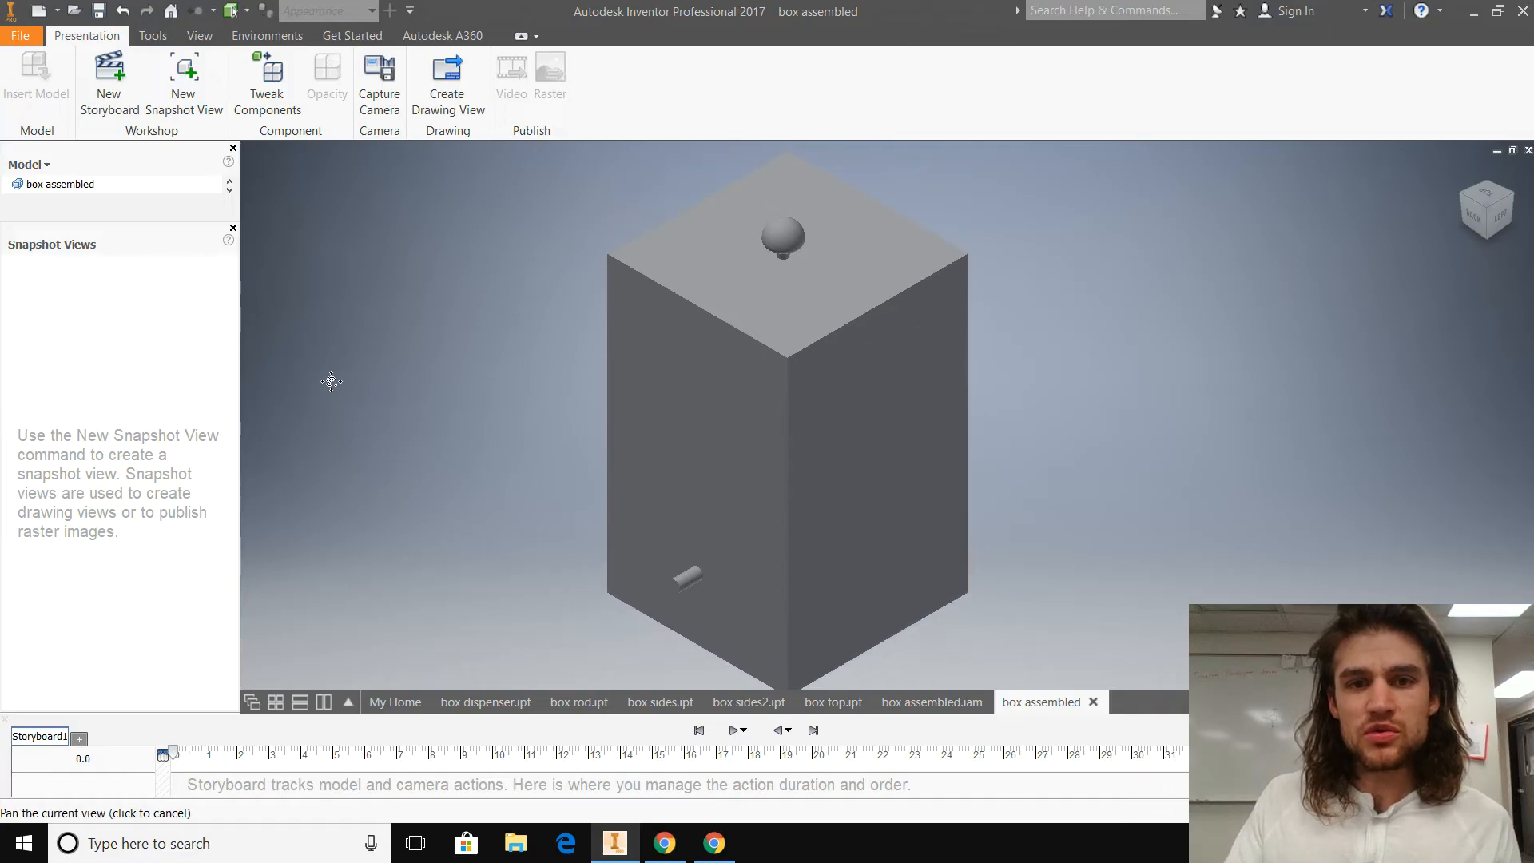
click(184, 80)
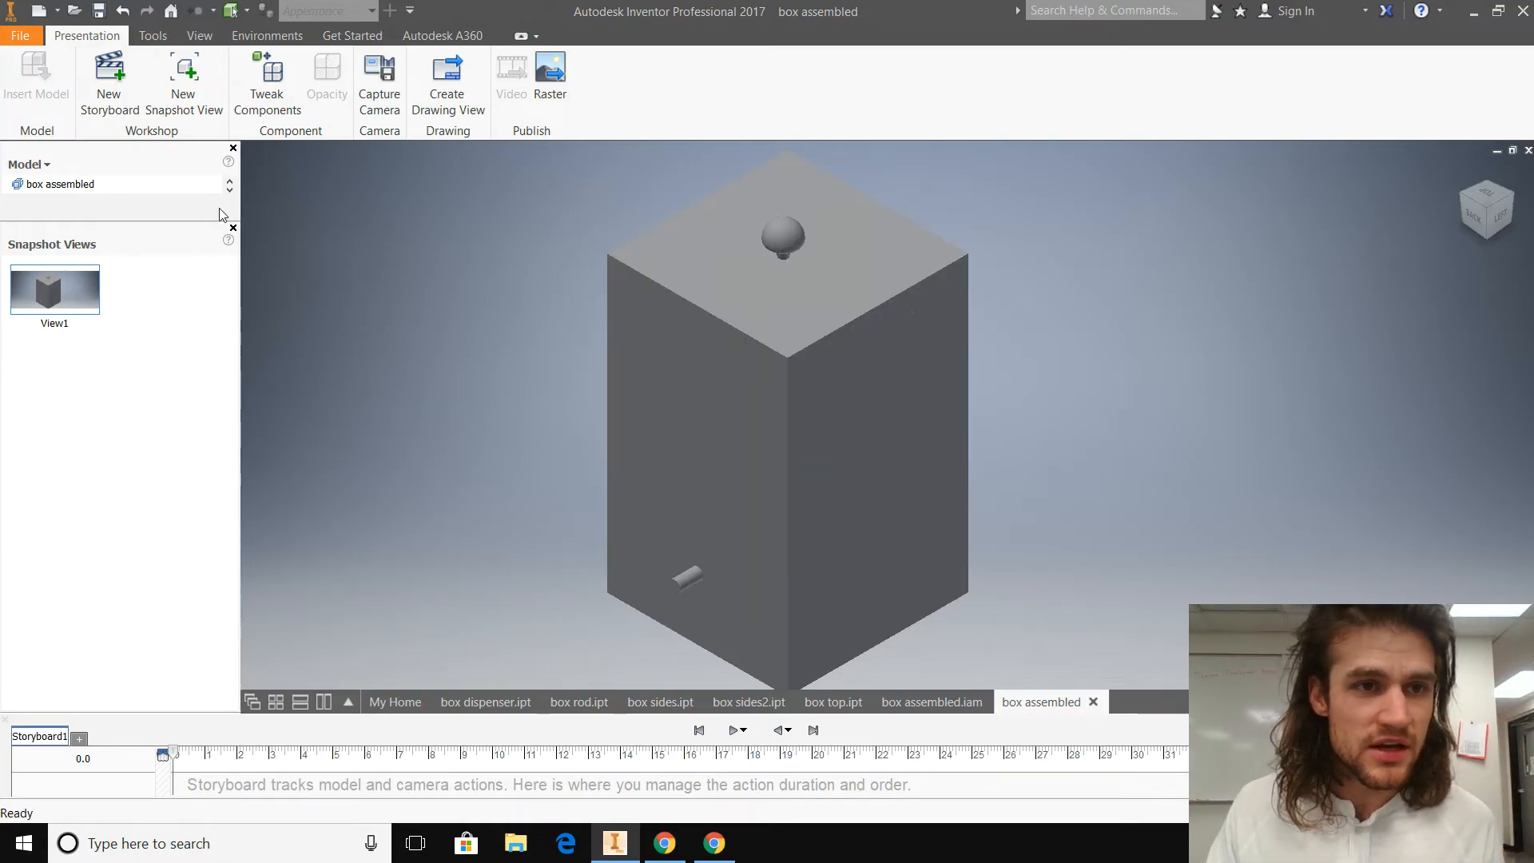
click(76, 323)
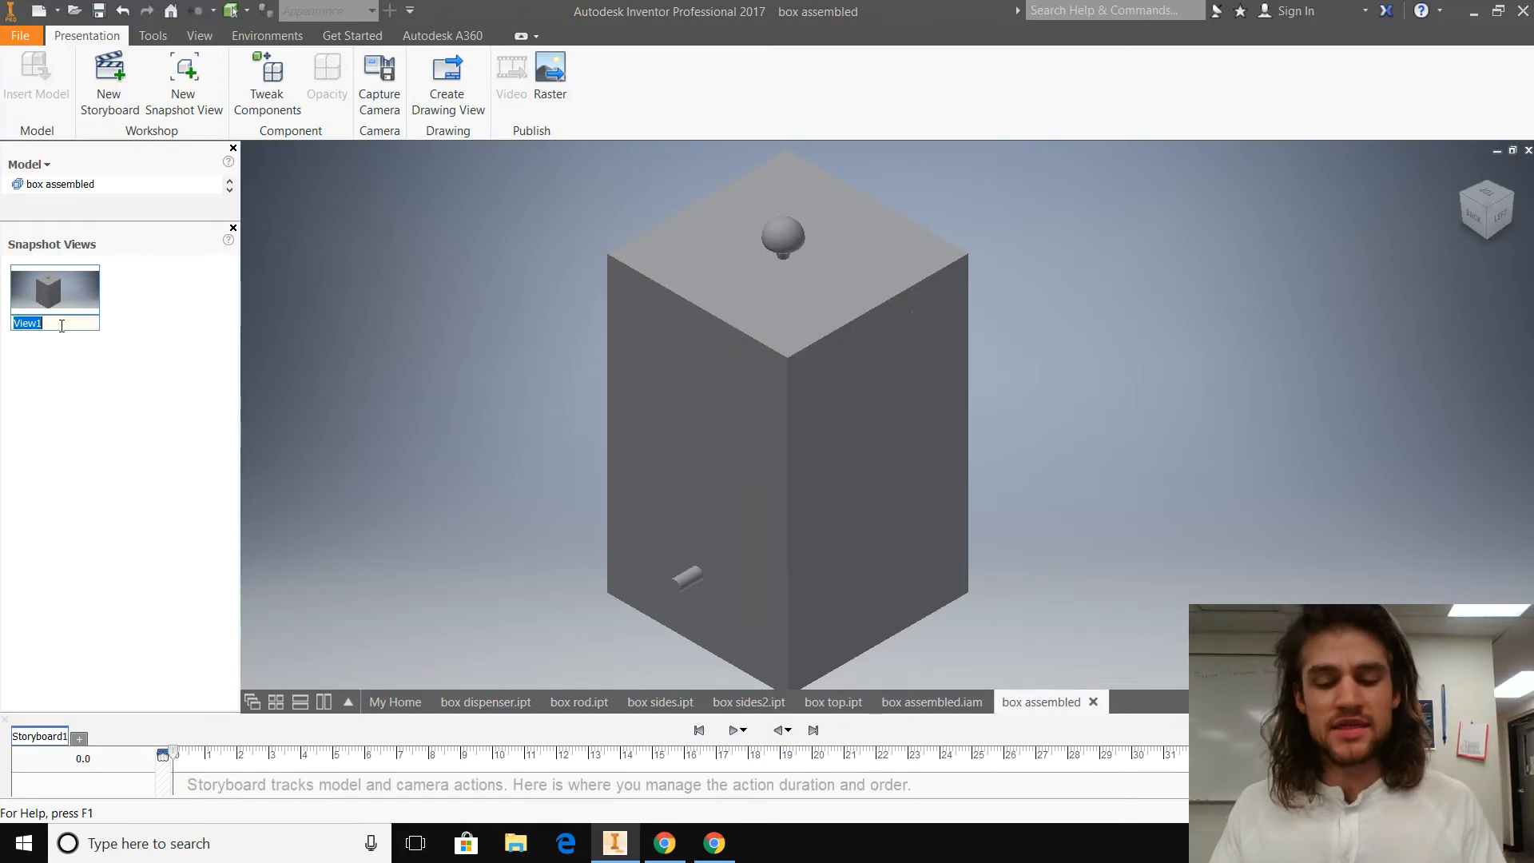
key(BackSpace)
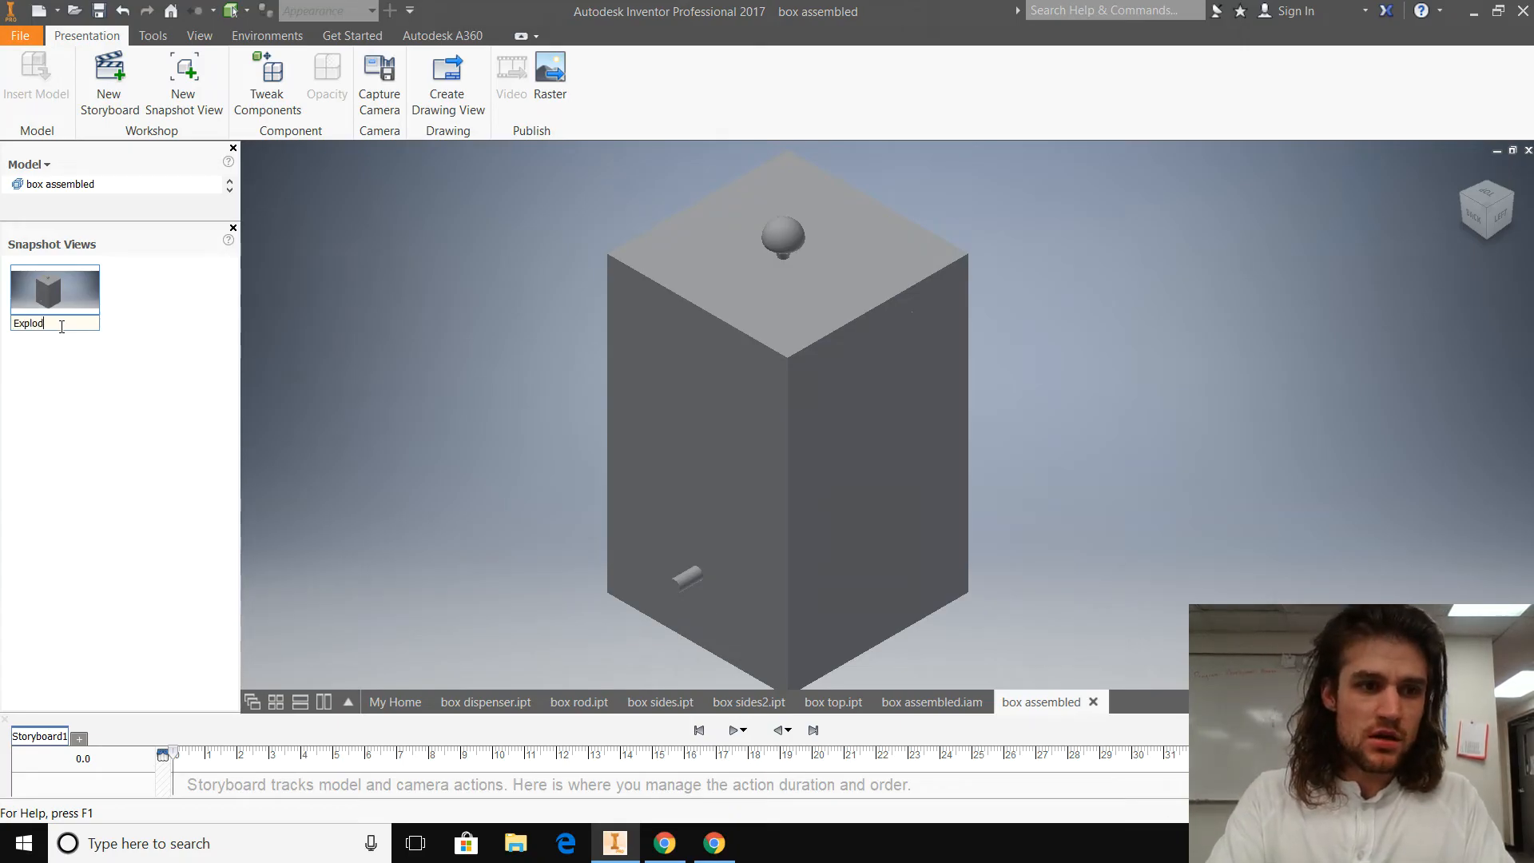
click(96, 445)
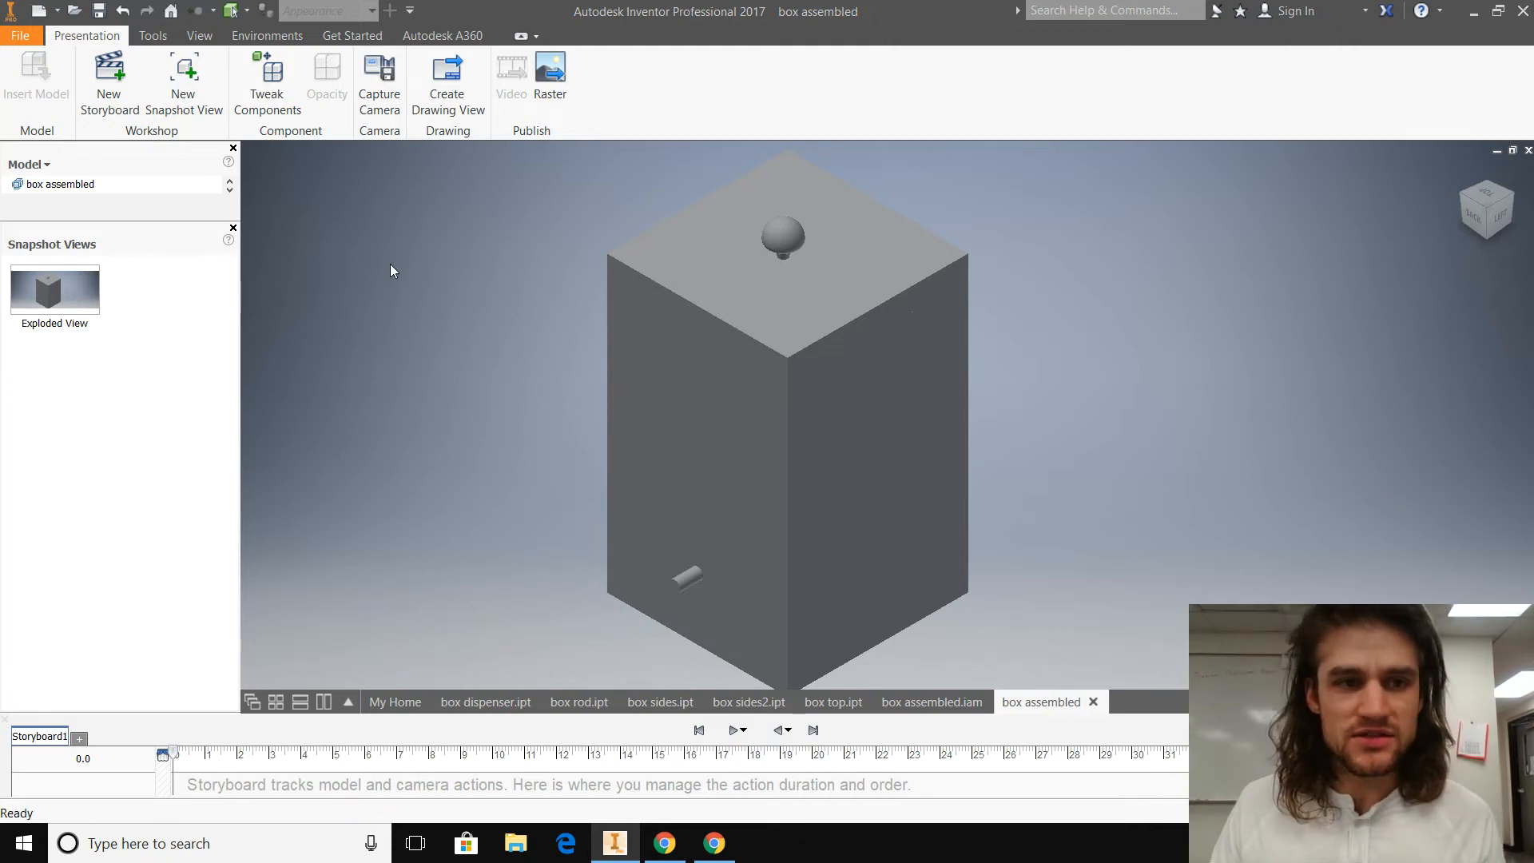
Step: Open the Exploded View snapshot for editing and frame the whole box with space around it
double_click(54, 292)
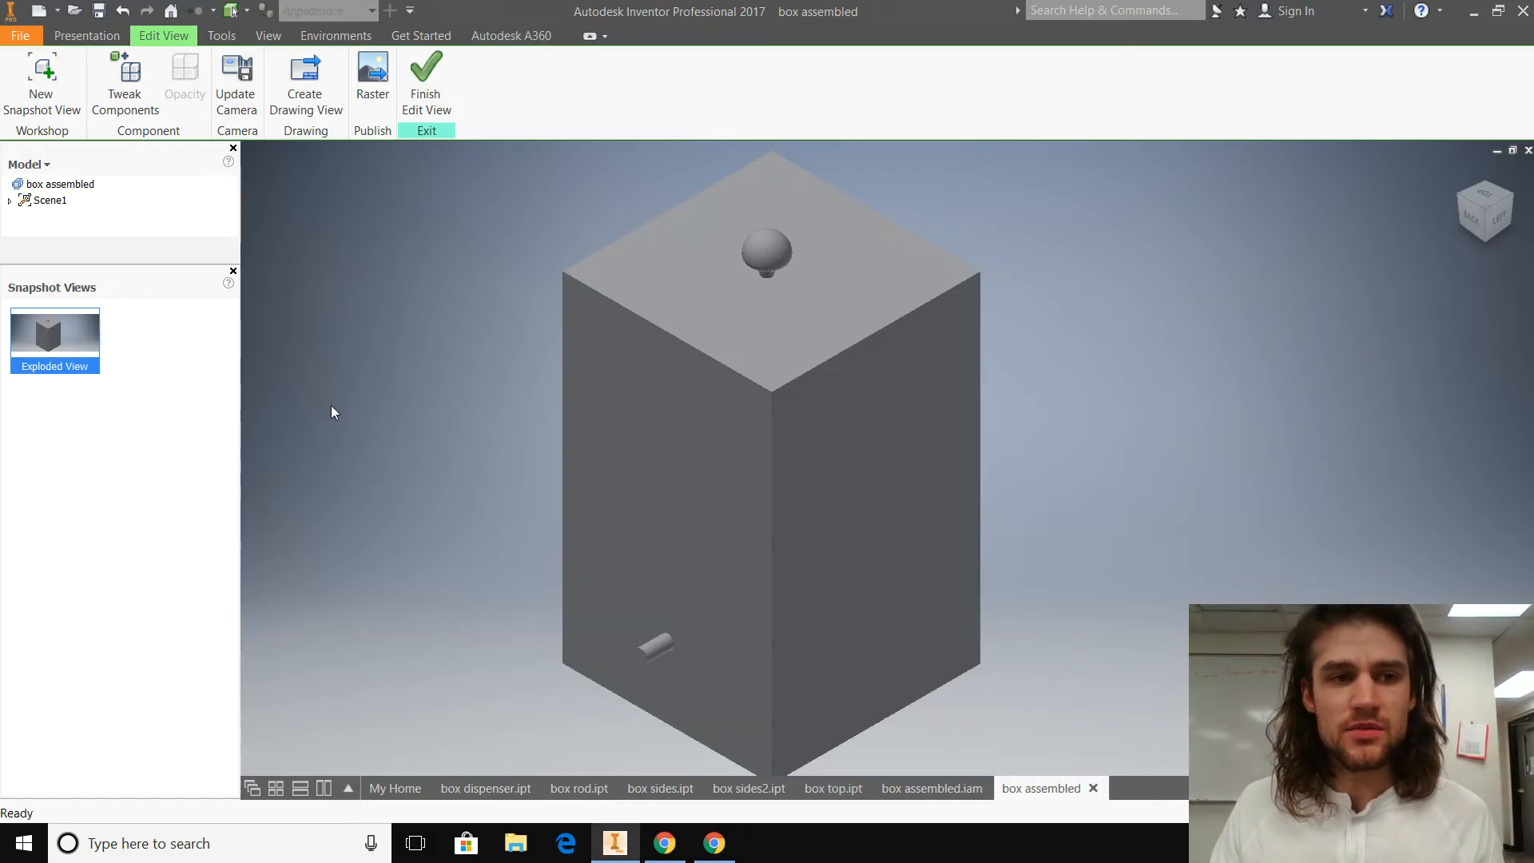
scroll(332, 405, up, 3)
scroll(333, 405, down, 4)
scroll(332, 404, up, 3)
middle_drag(332, 404, 448, 416)
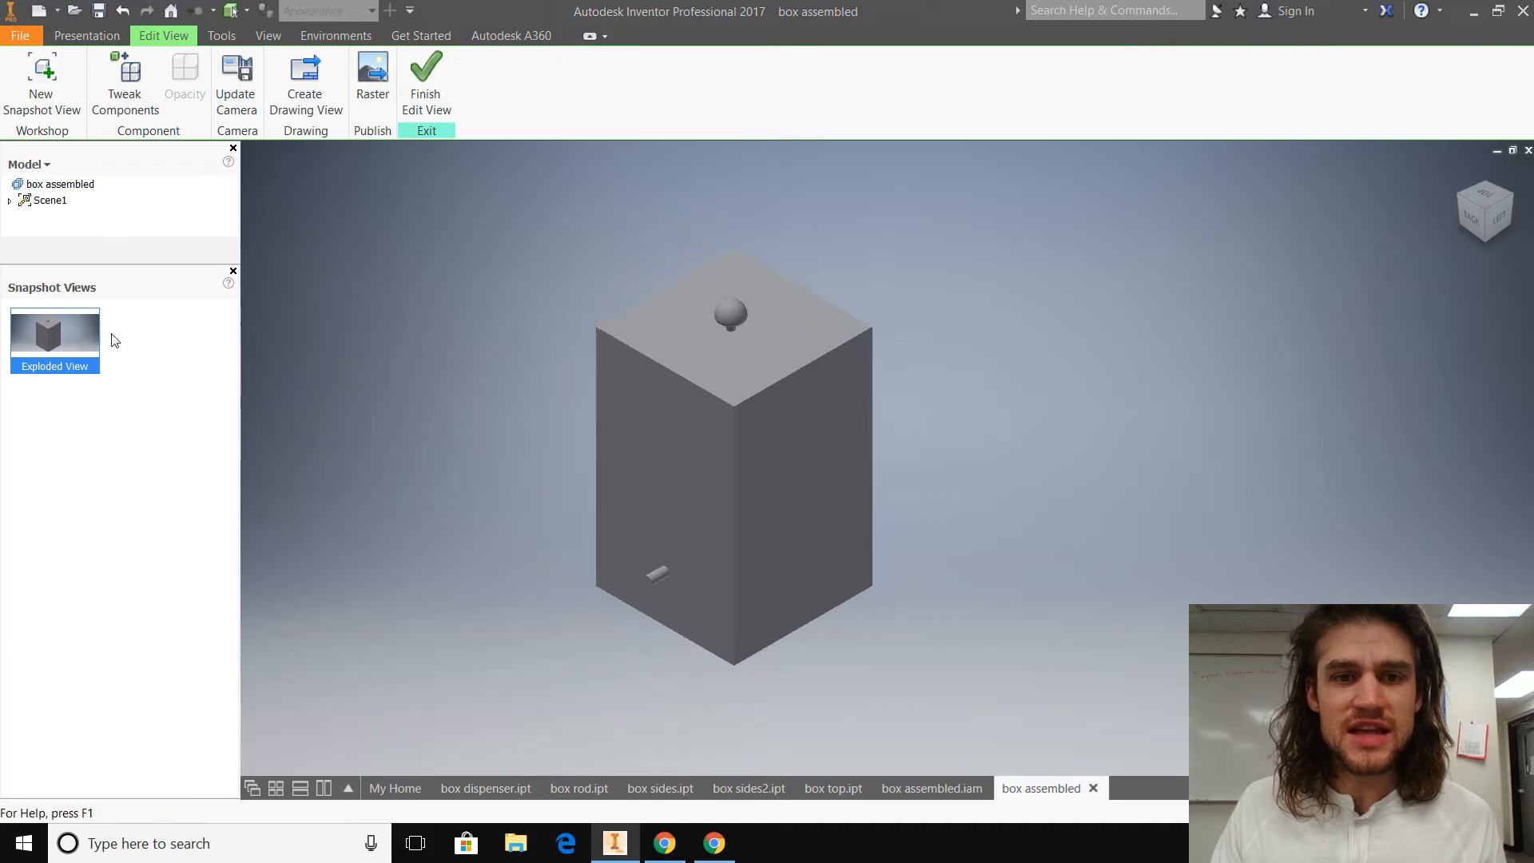
Step: Tweak the box top with a Move straight up off the box by about 3.386 in along Y
click(126, 84)
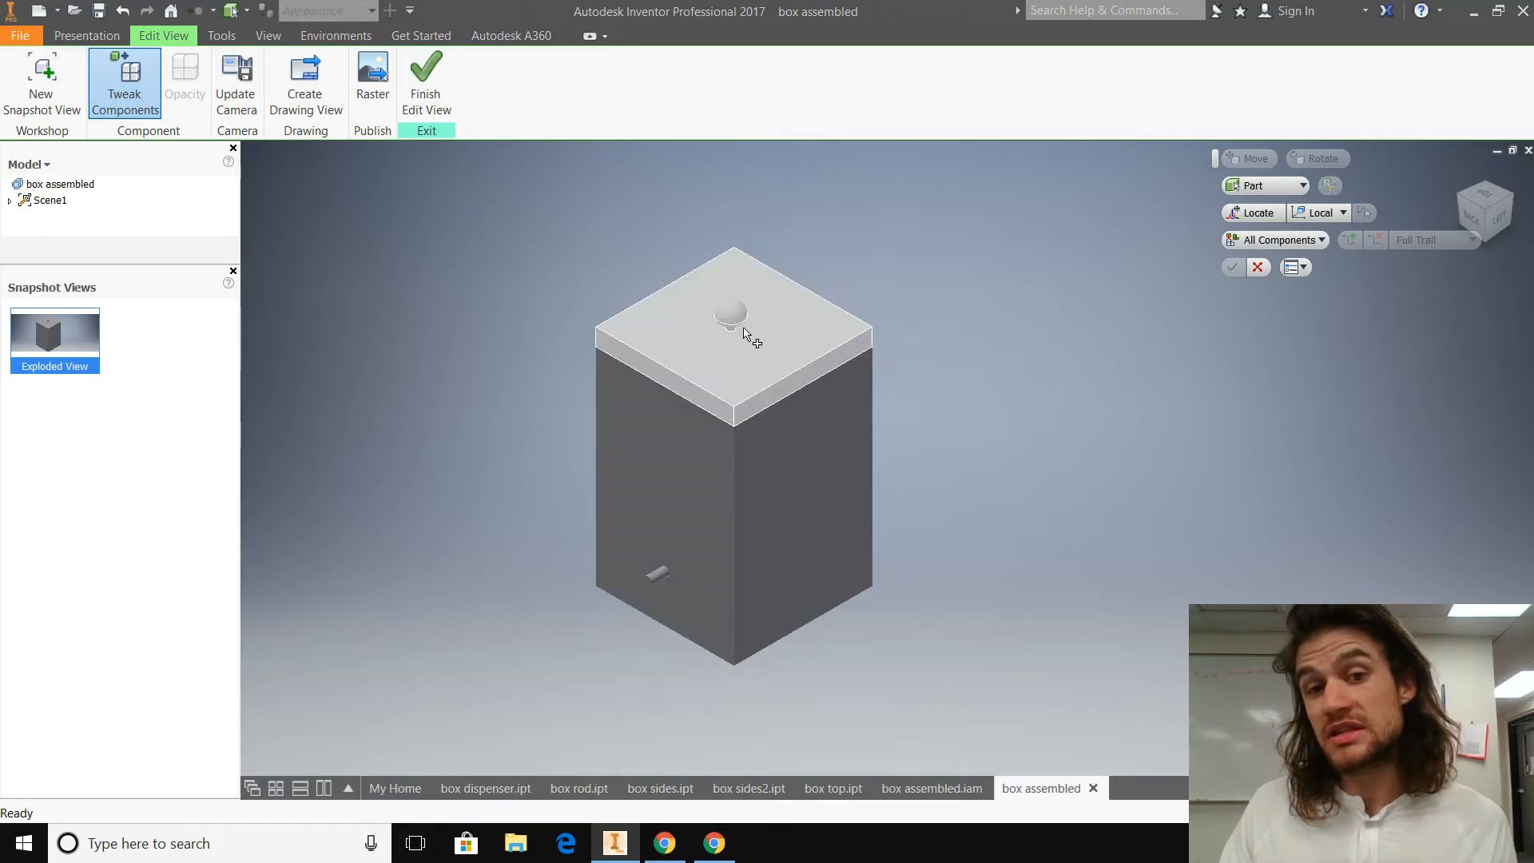
click(796, 334)
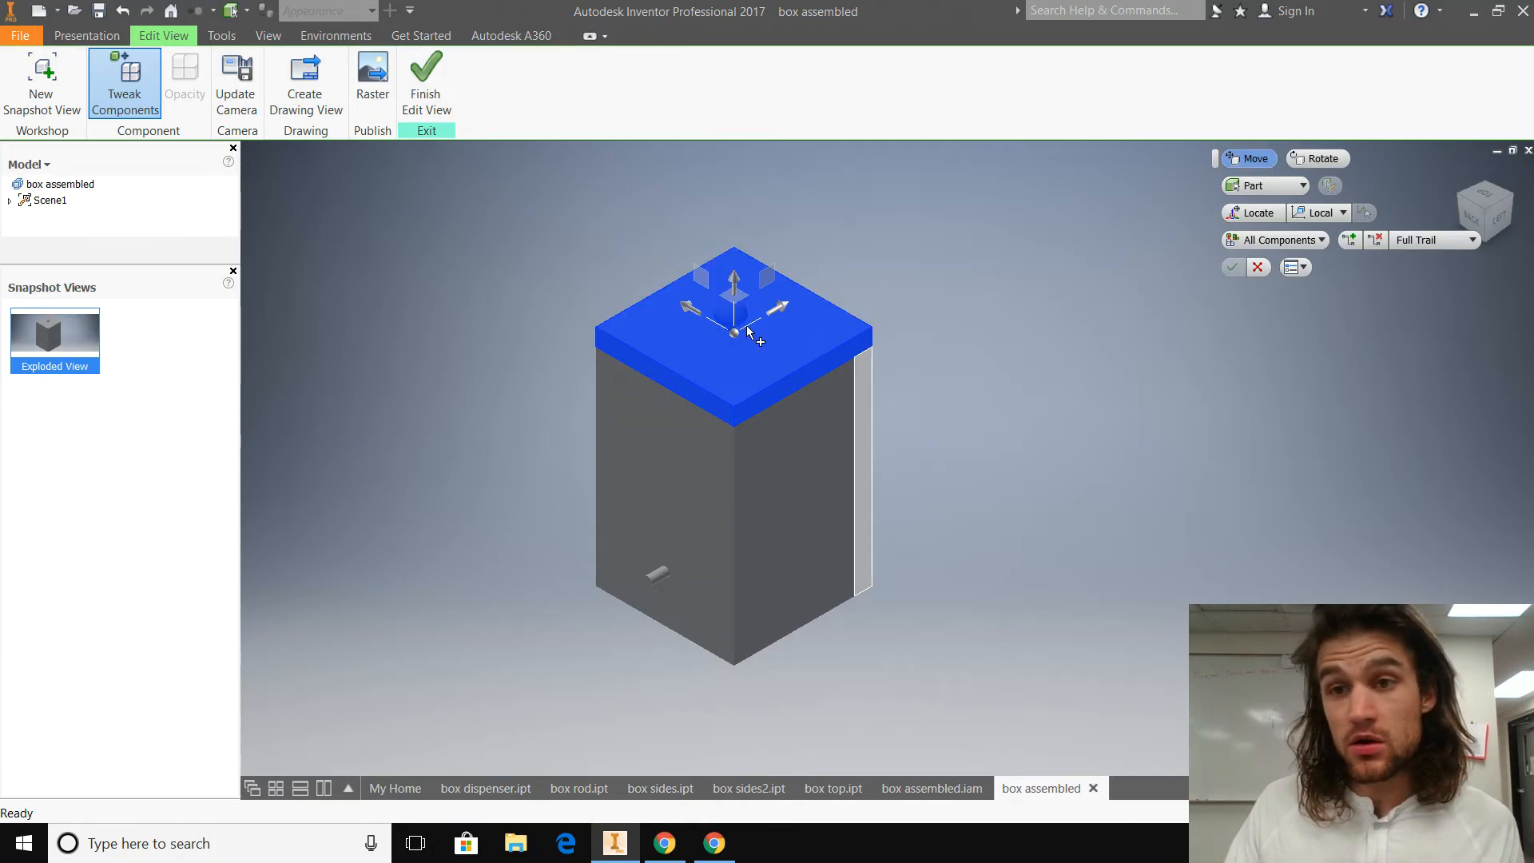
click(1317, 158)
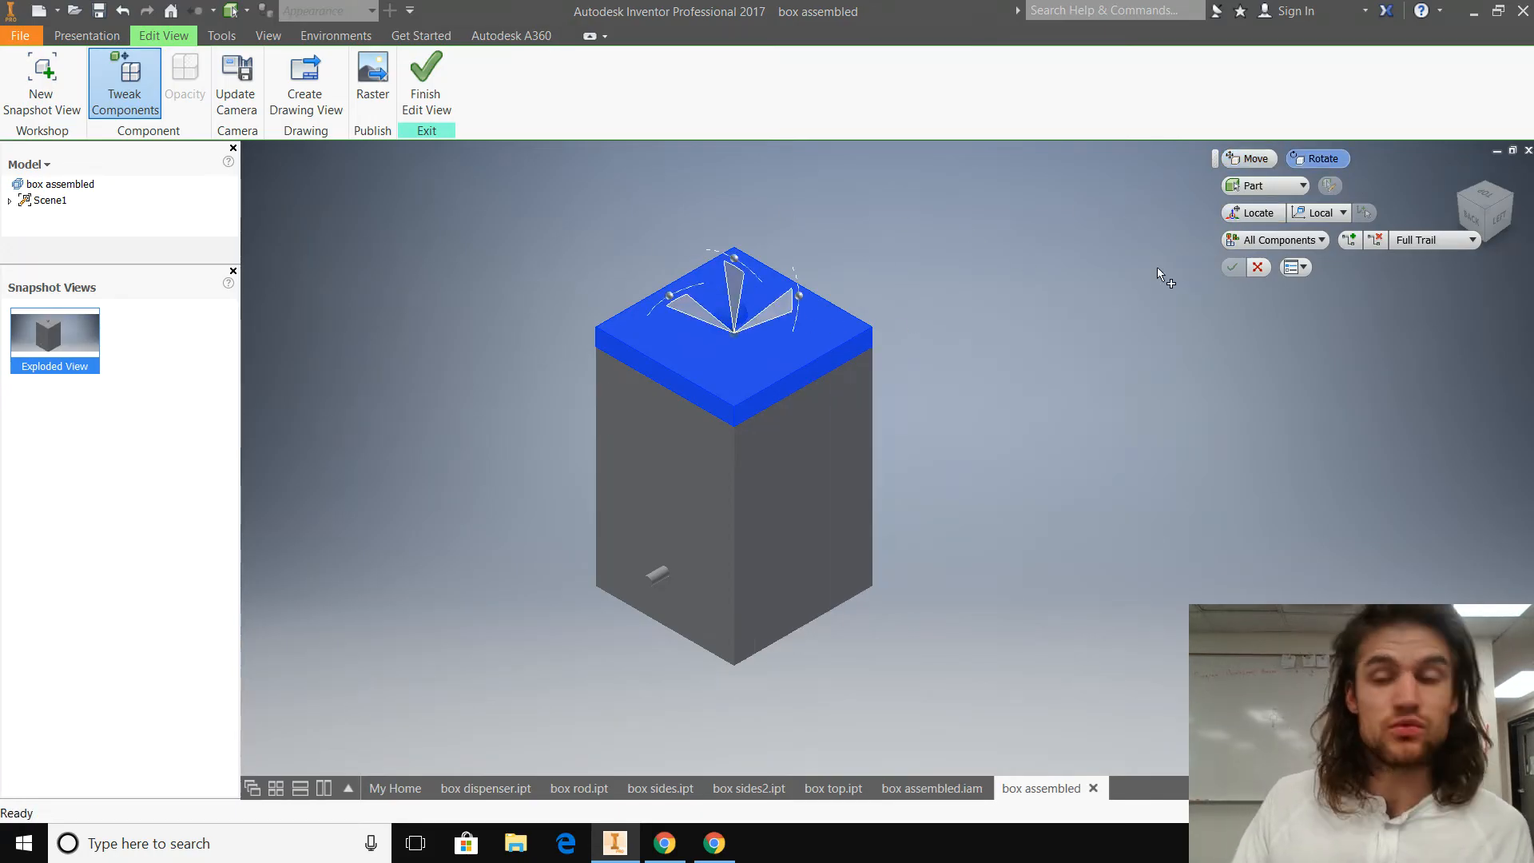
click(1250, 158)
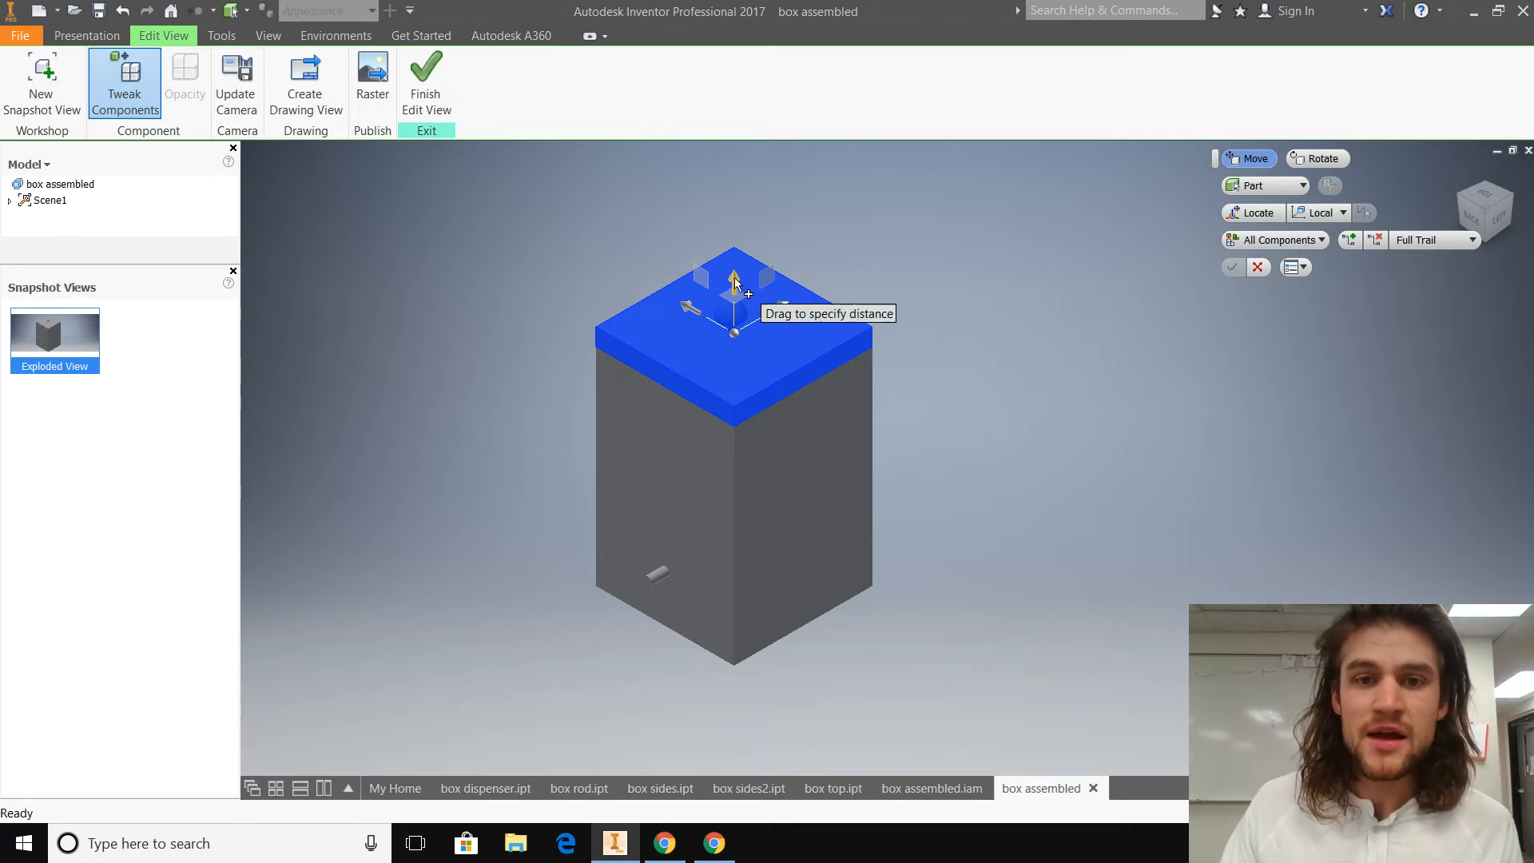
drag(735, 281, 789, 166)
middle_drag(780, 332, 817, 404)
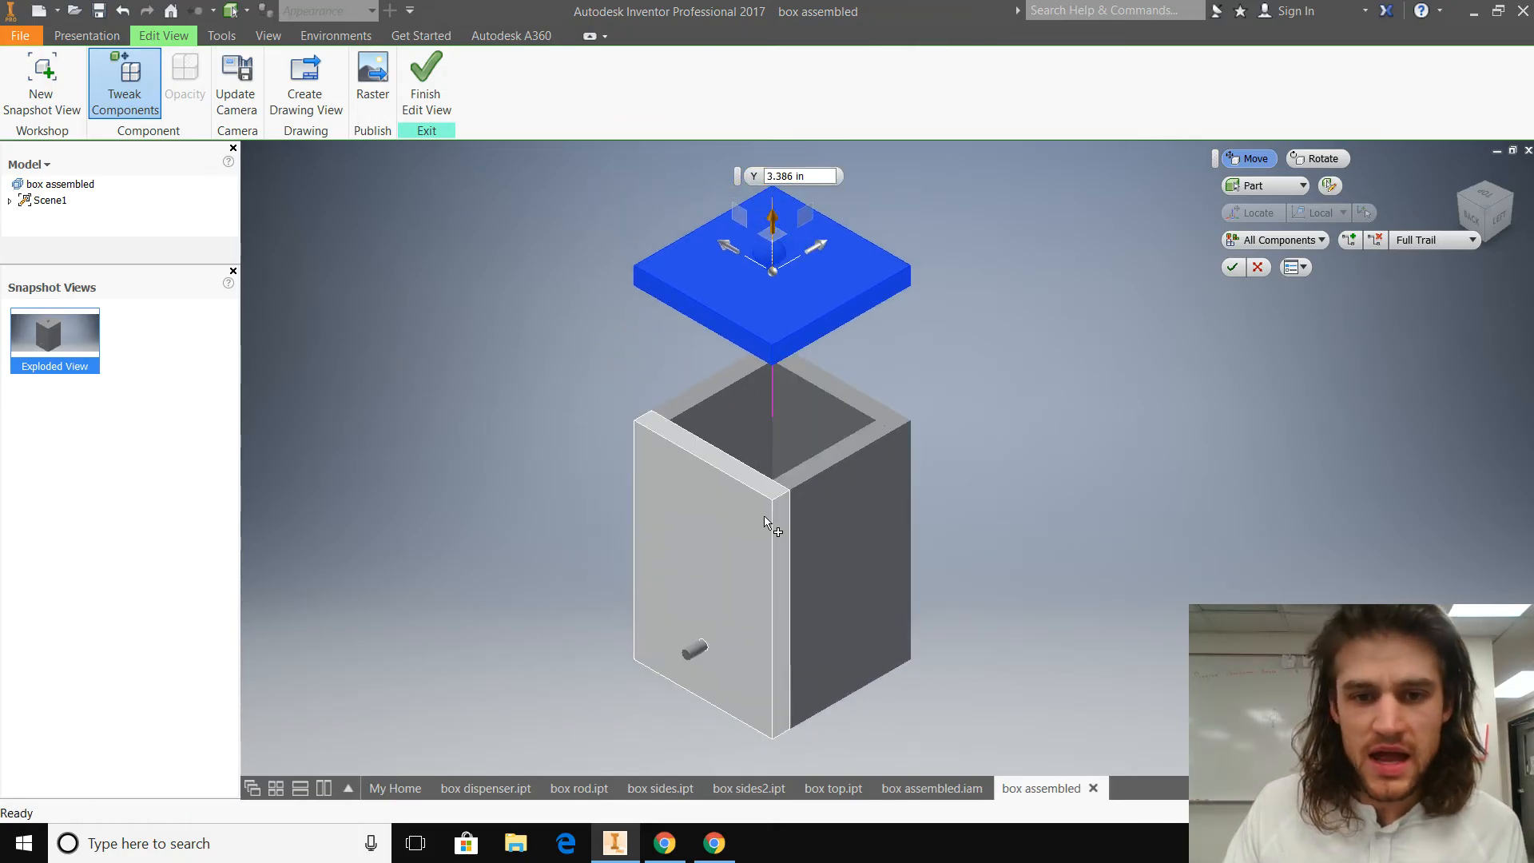
Step: Tweak the two rear side panels of the box straight outward, each perpendicular to its own face
click(733, 501)
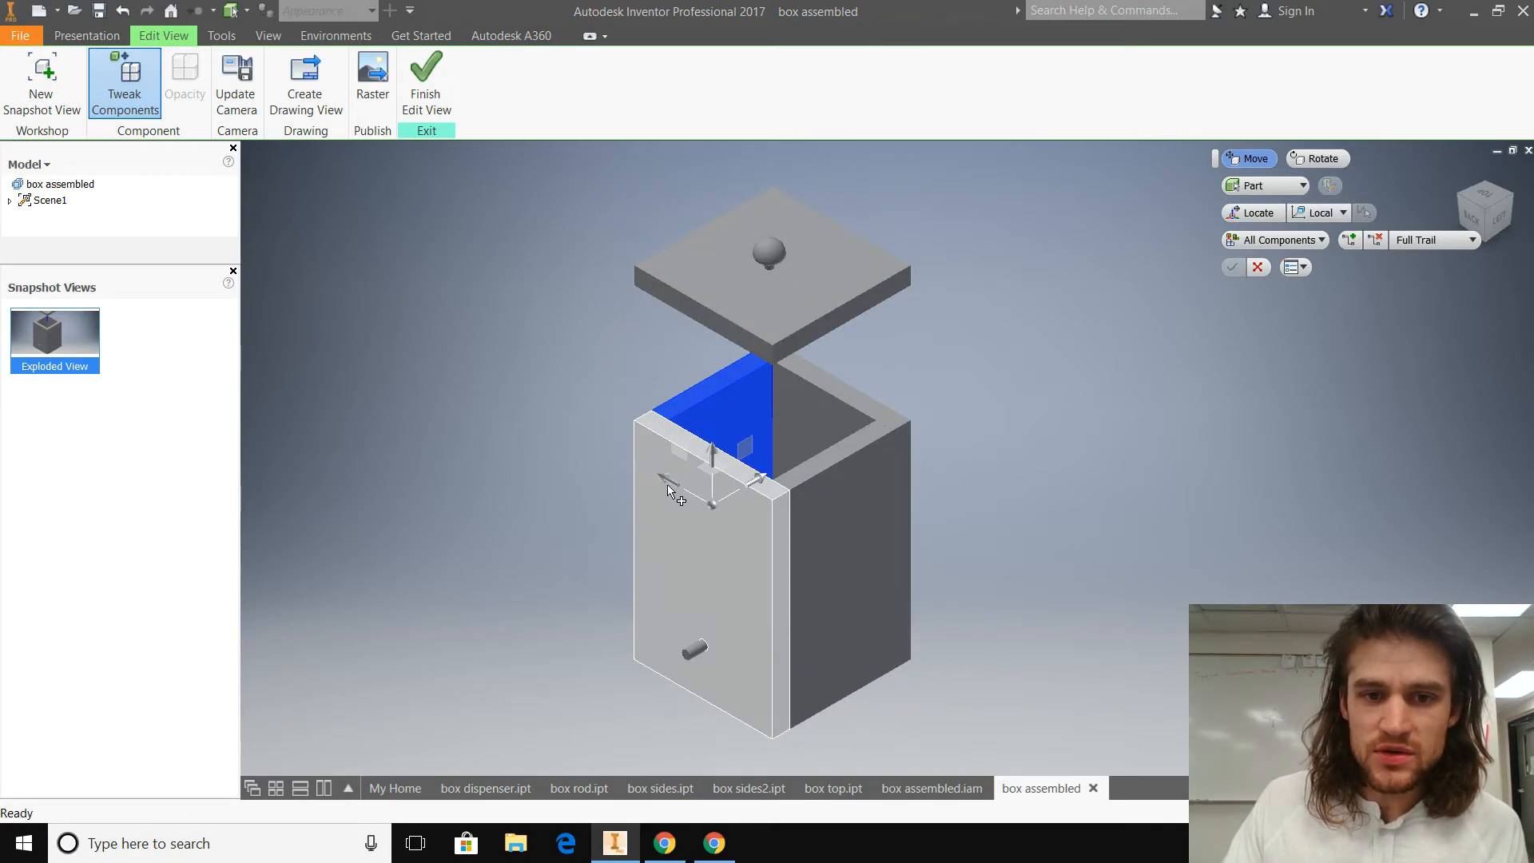
drag(667, 486, 527, 369)
click(883, 462)
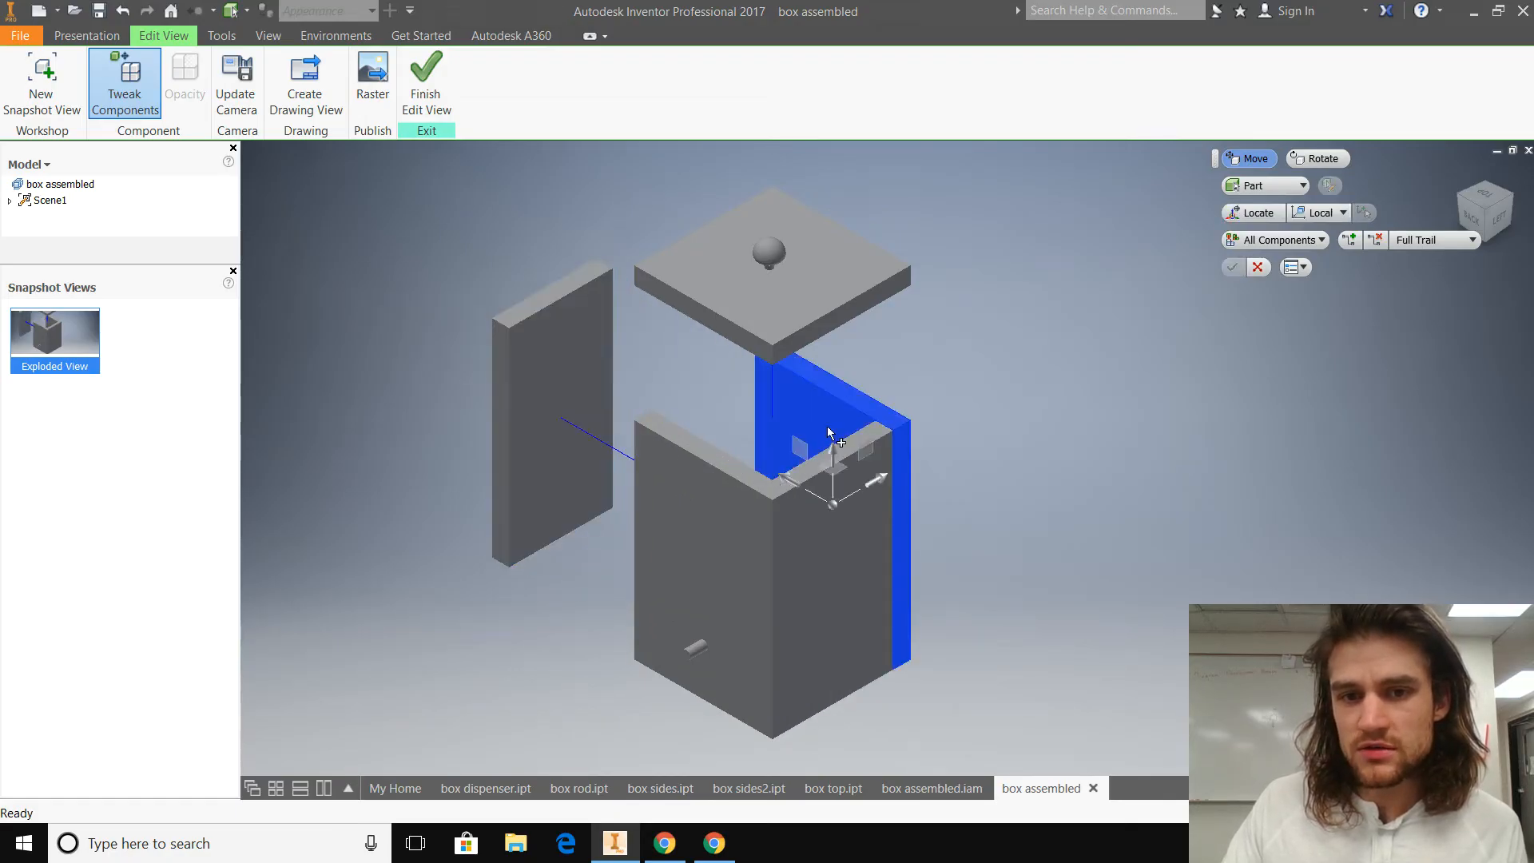
drag(909, 464, 1031, 408)
Step: Tweak the two front side panels straight outward, moving the panel without the rod hole by about 4.665 in along X
click(719, 597)
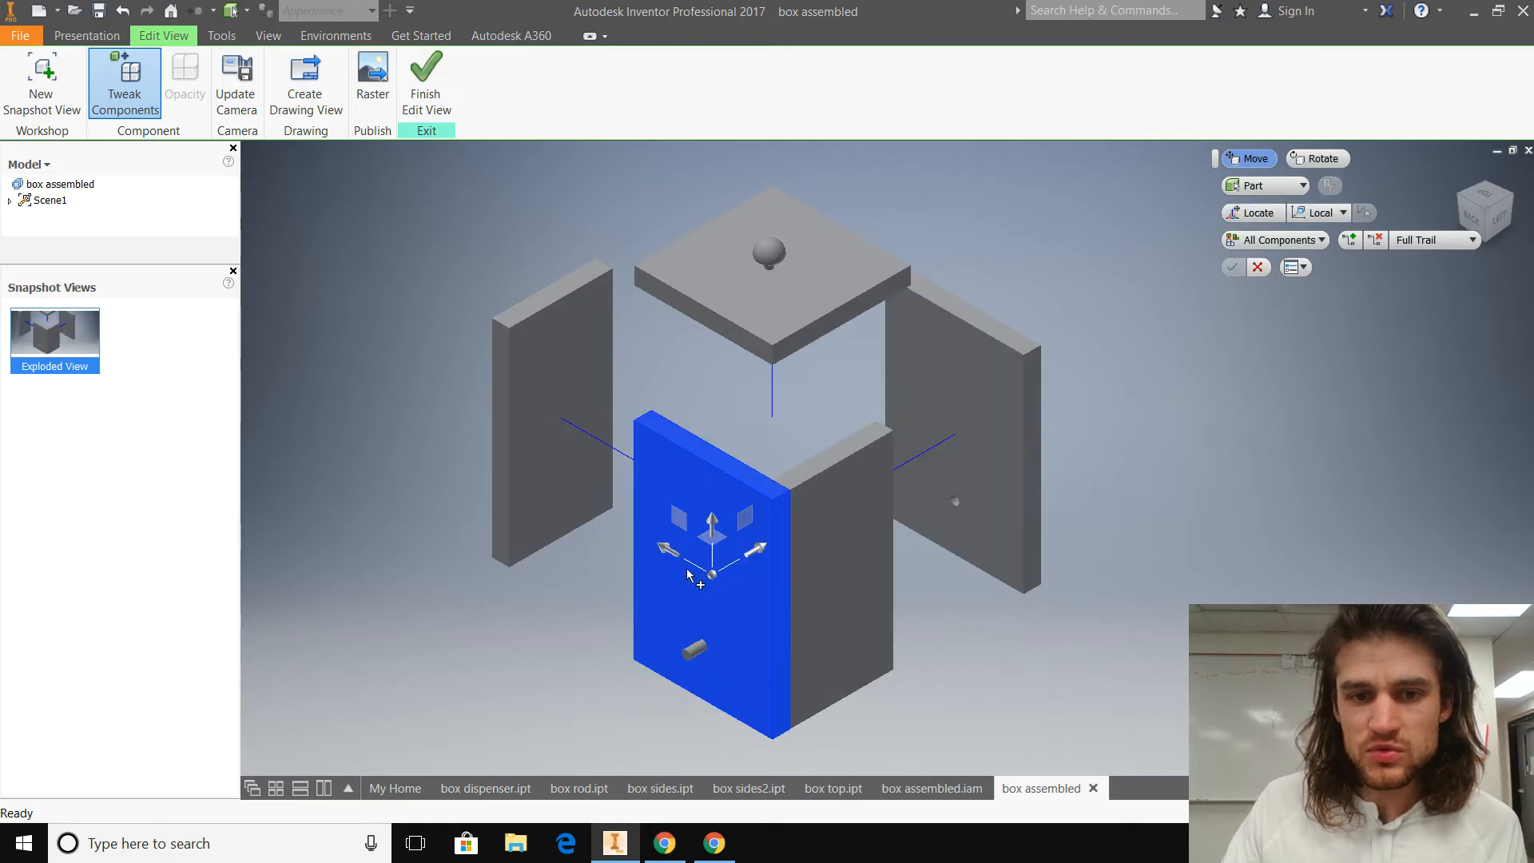
drag(757, 550, 609, 645)
click(837, 579)
drag(789, 550, 969, 685)
Step: Move the rod out of the dispenser cylinder and past the rear side panel, by about 12.028 in along Z
scroll(743, 618, down, 5)
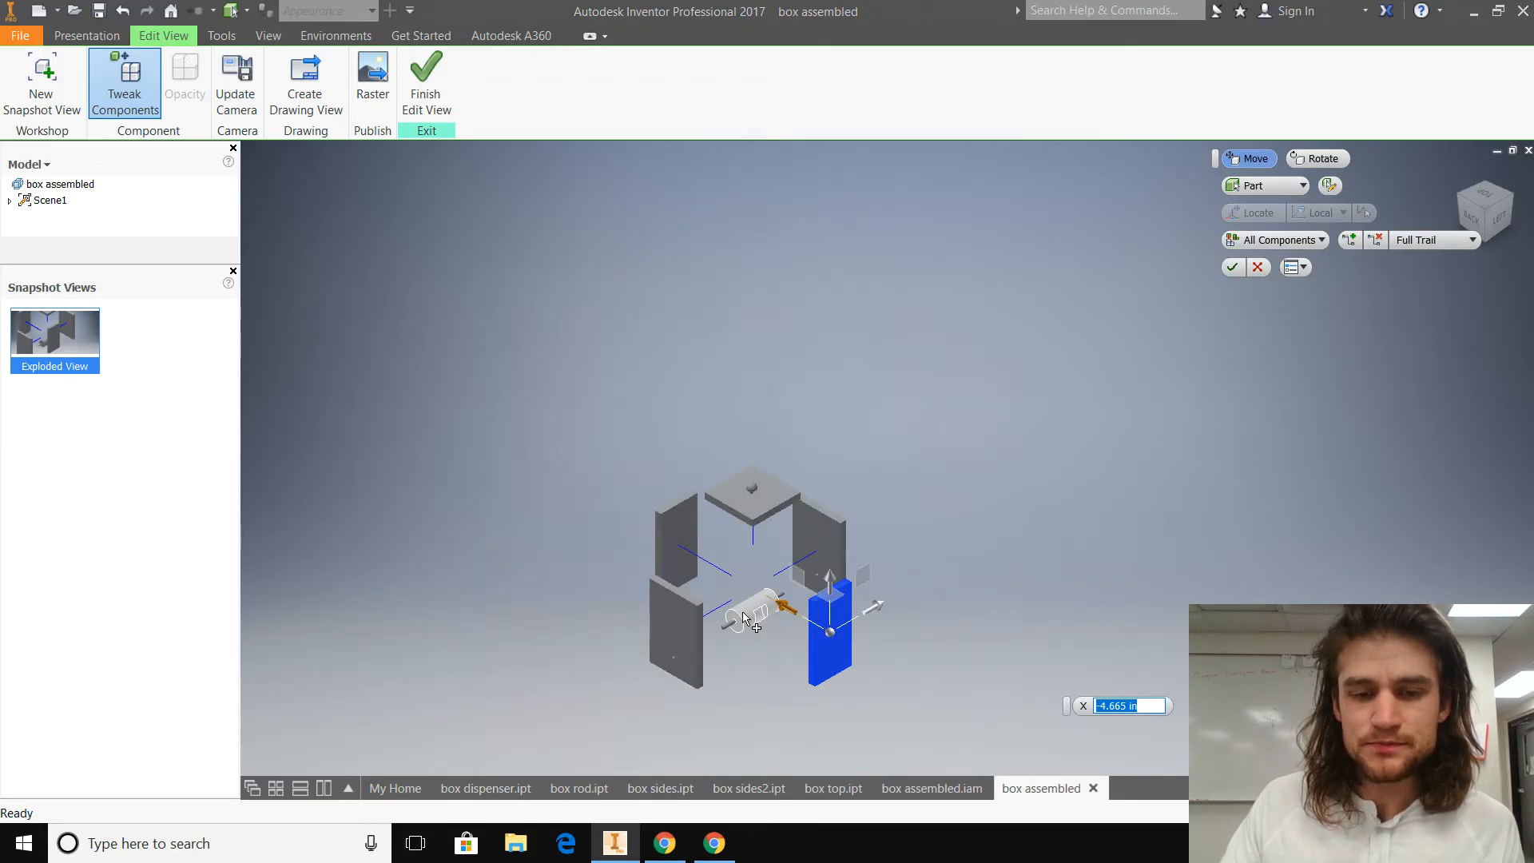
scroll(883, 634, up, 5)
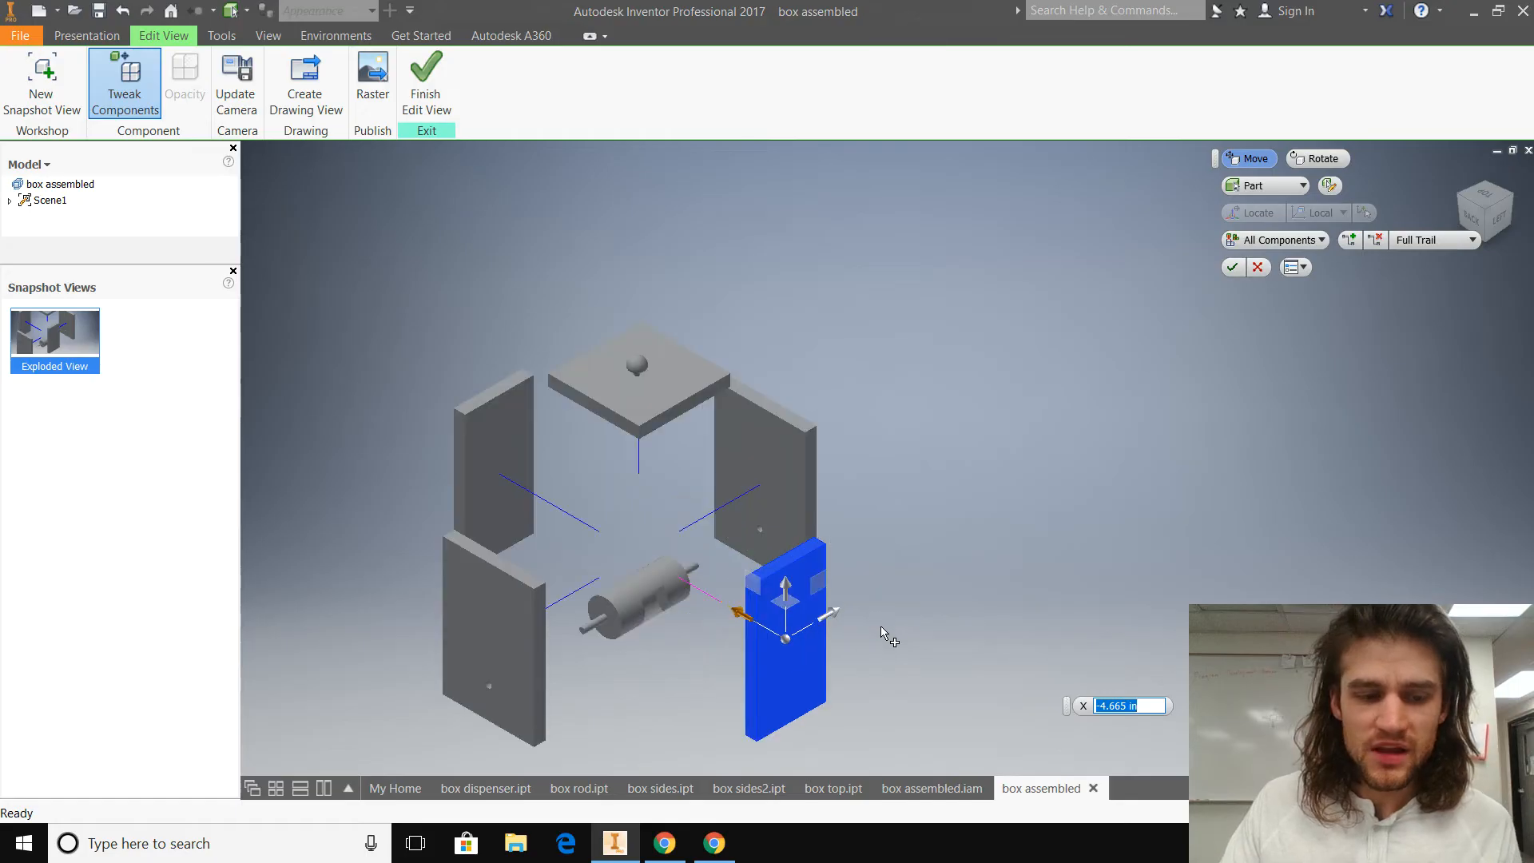
click(695, 567)
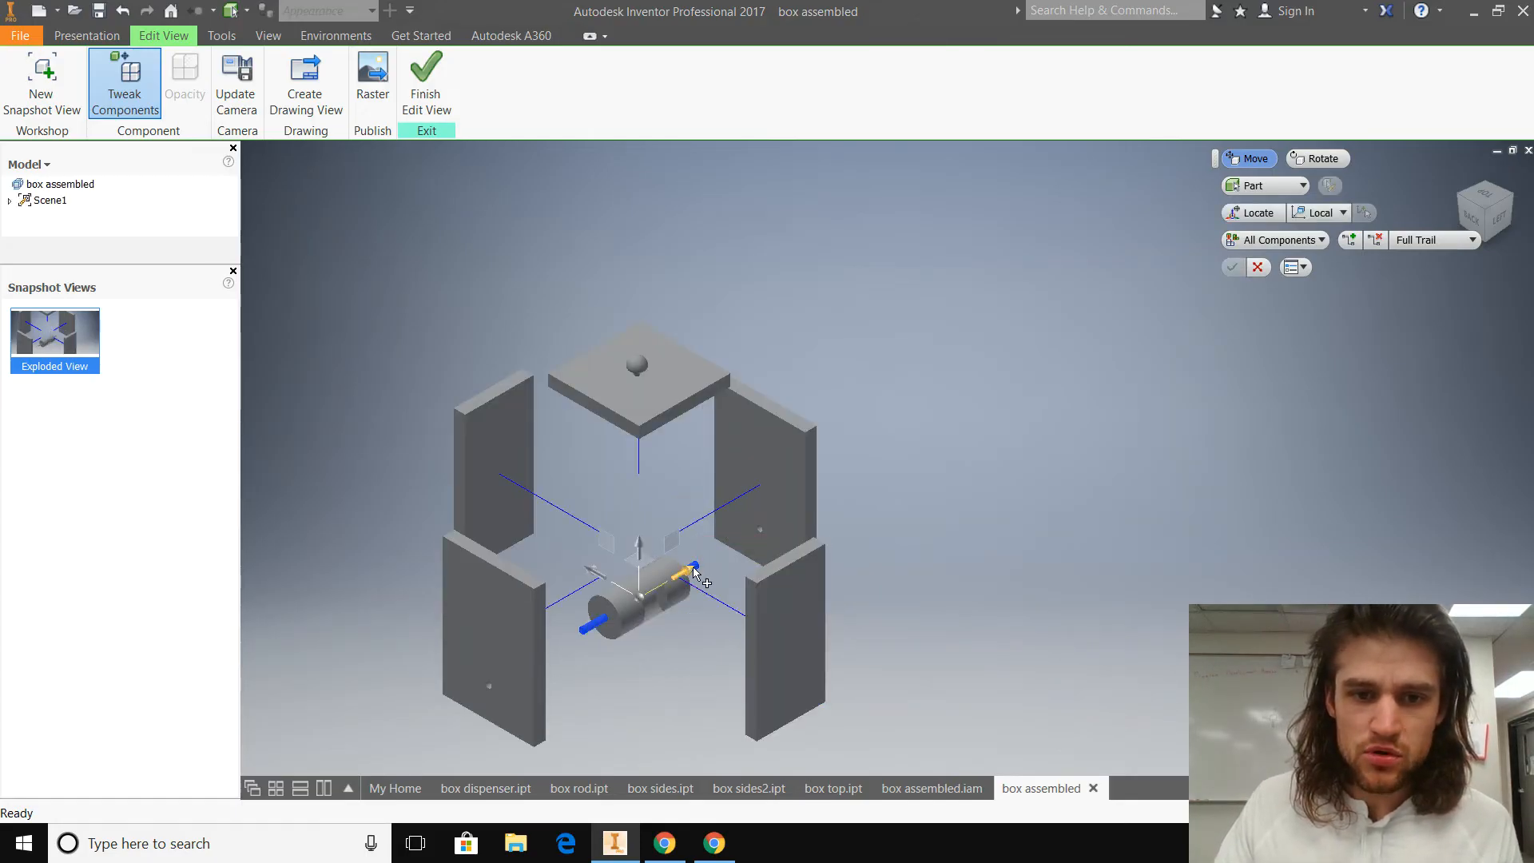
drag(723, 556, 989, 447)
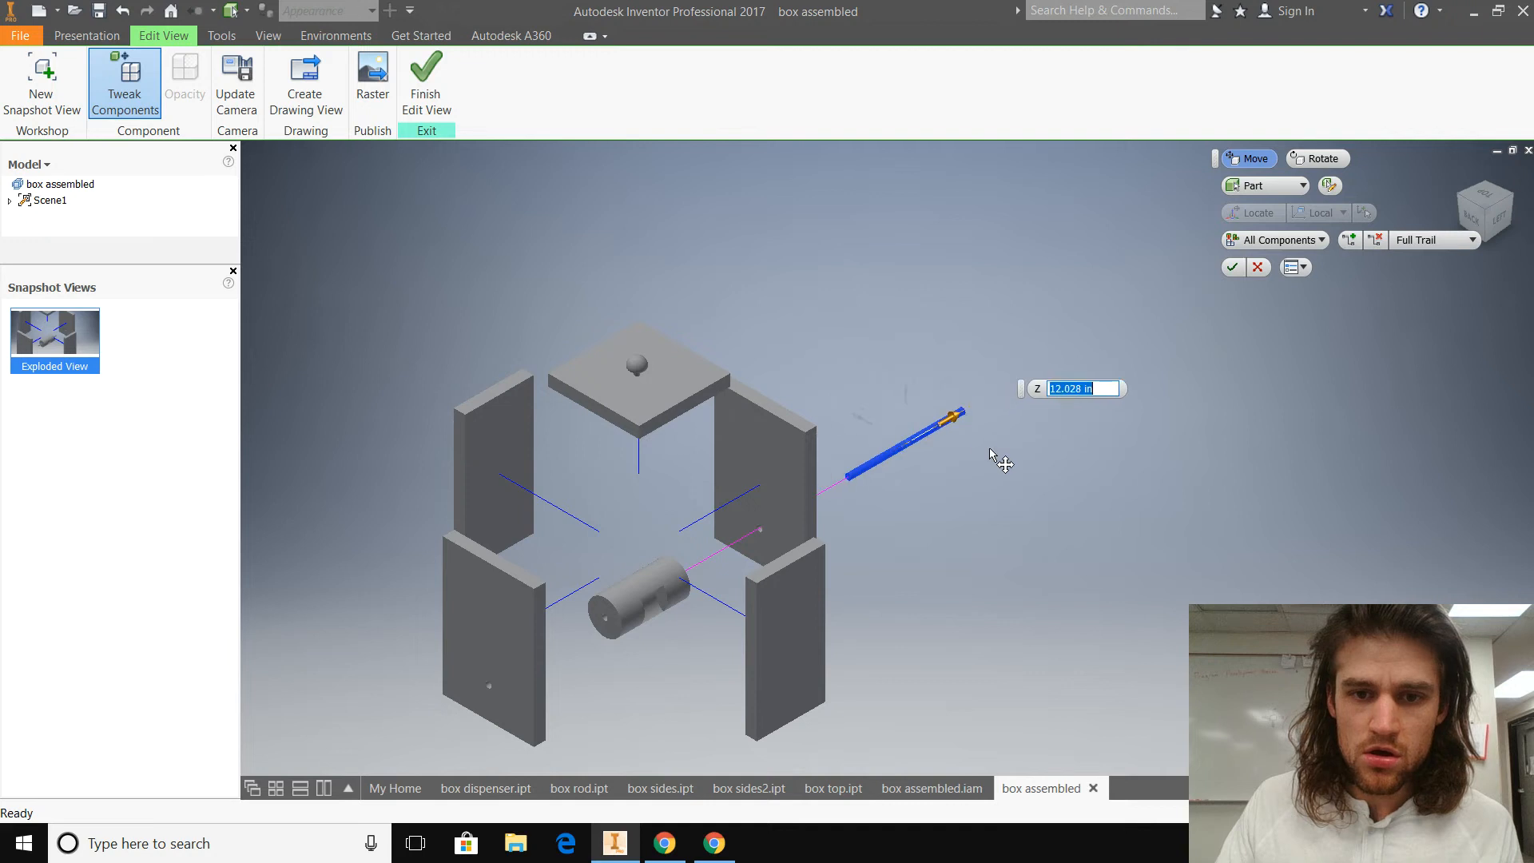
click(648, 606)
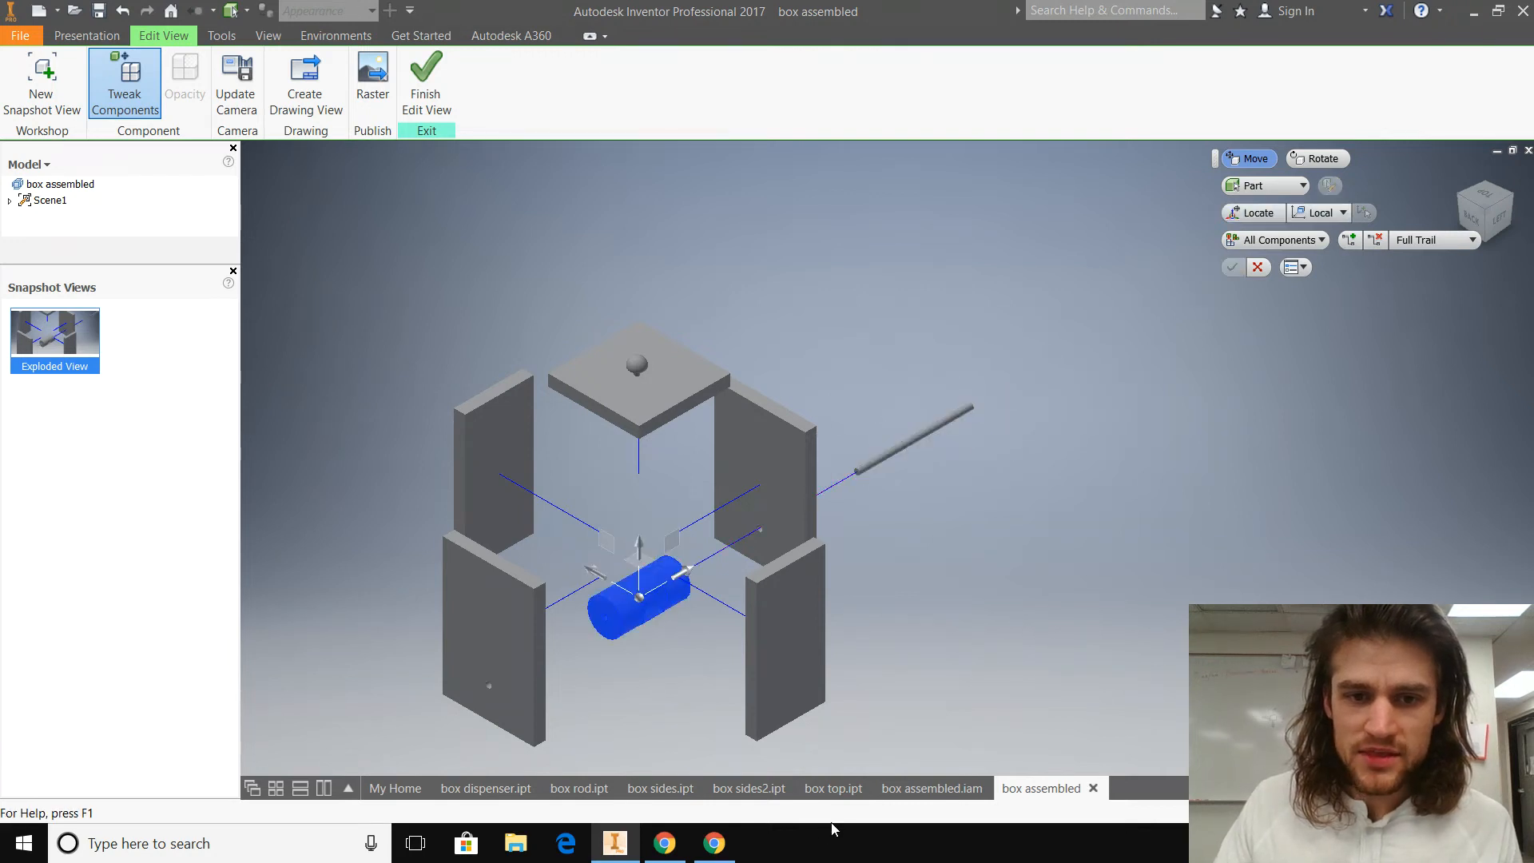
click(1317, 158)
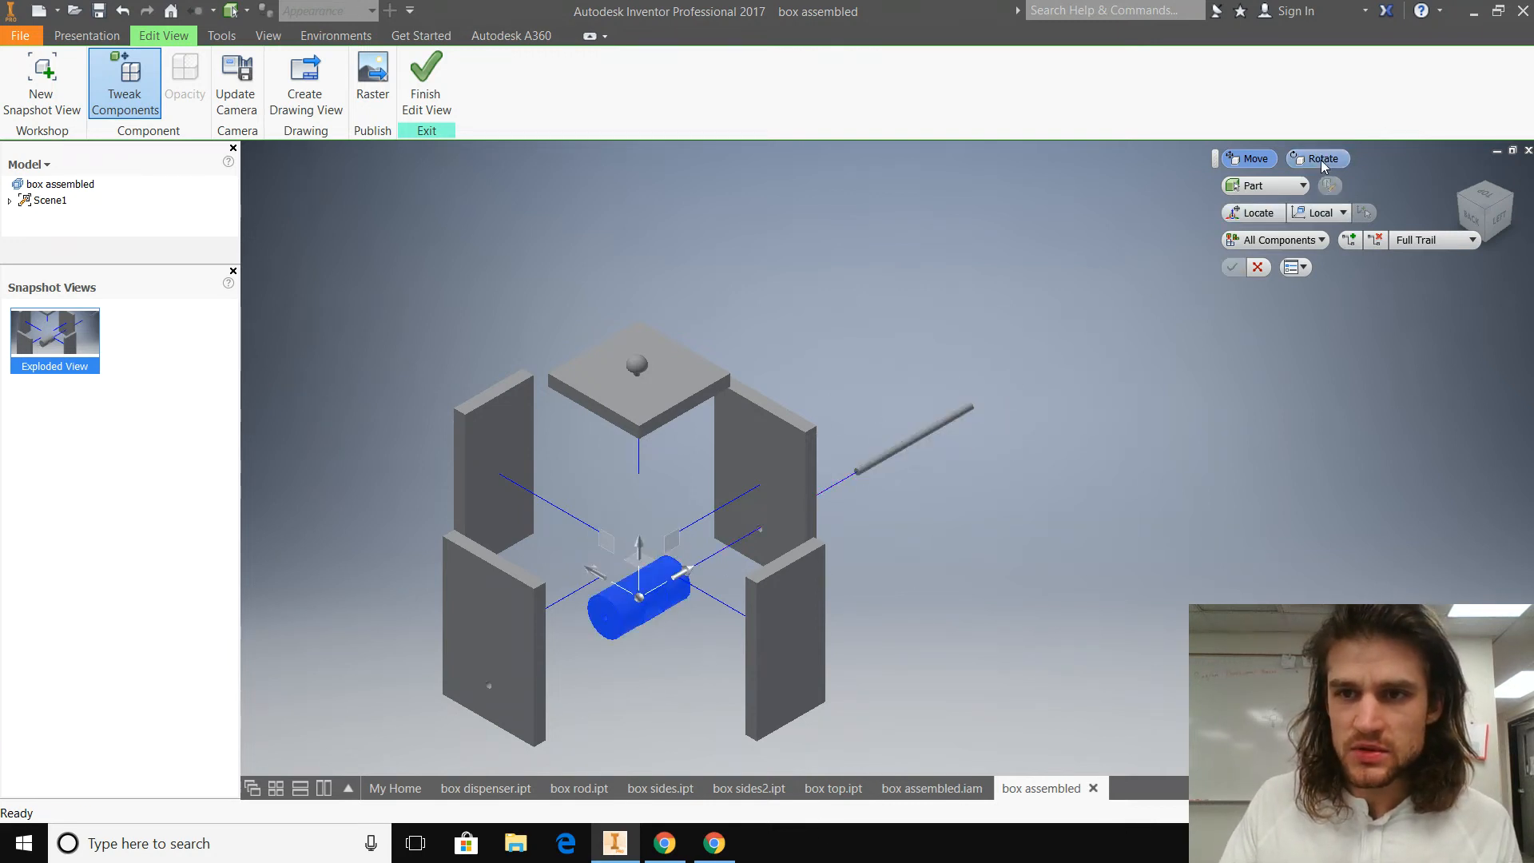
shift+middle_drag(644, 611, 638, 523)
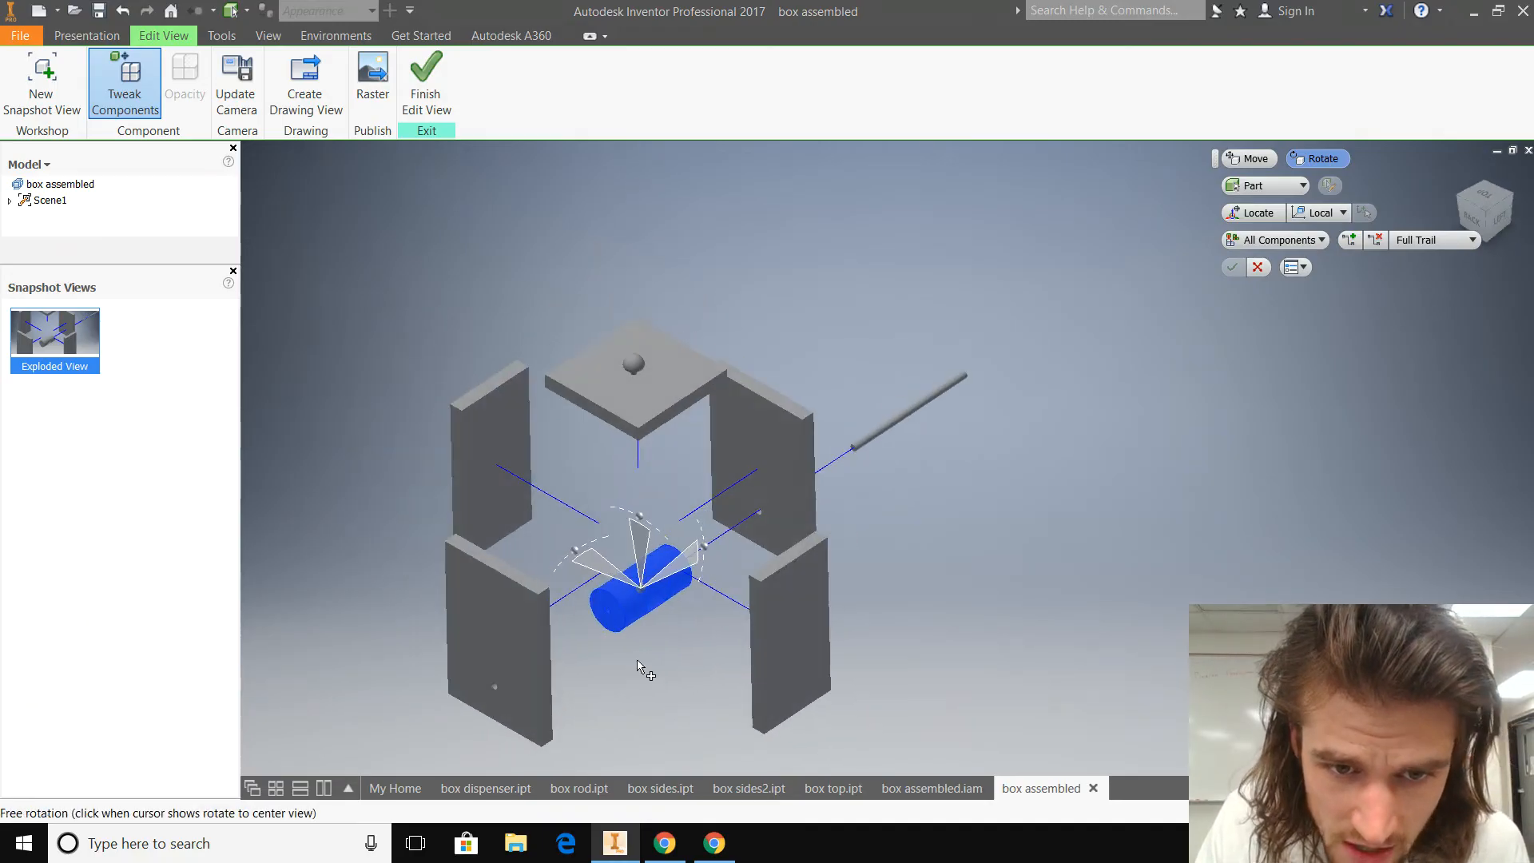
drag(631, 523, 583, 520)
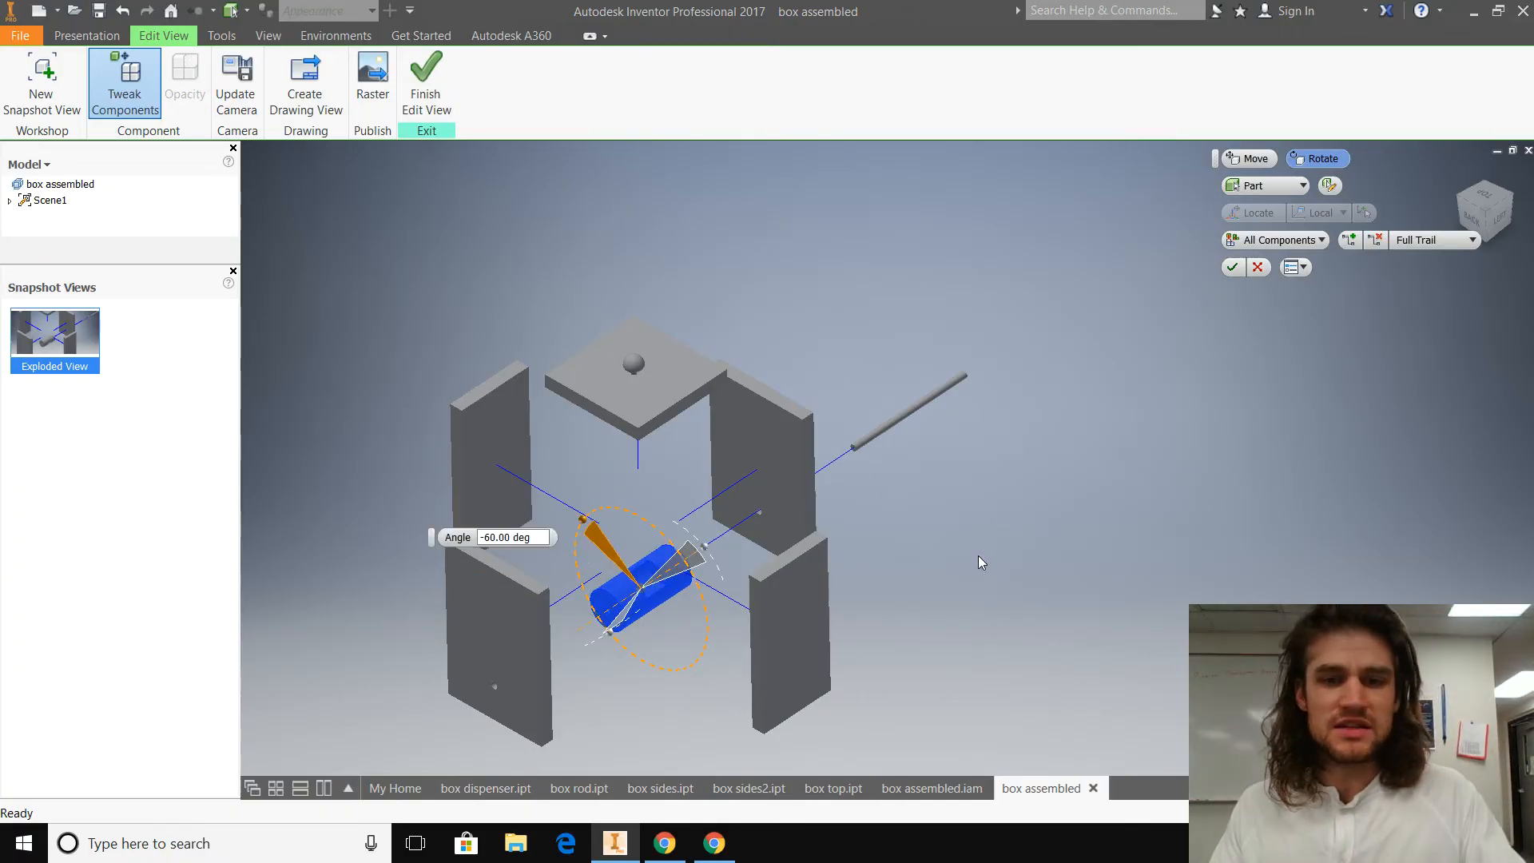
key(Escape)
Step: Tweak the dispenser cylinder with a rotation of -60 degrees about its length so its pocket faces upward
click(108, 108)
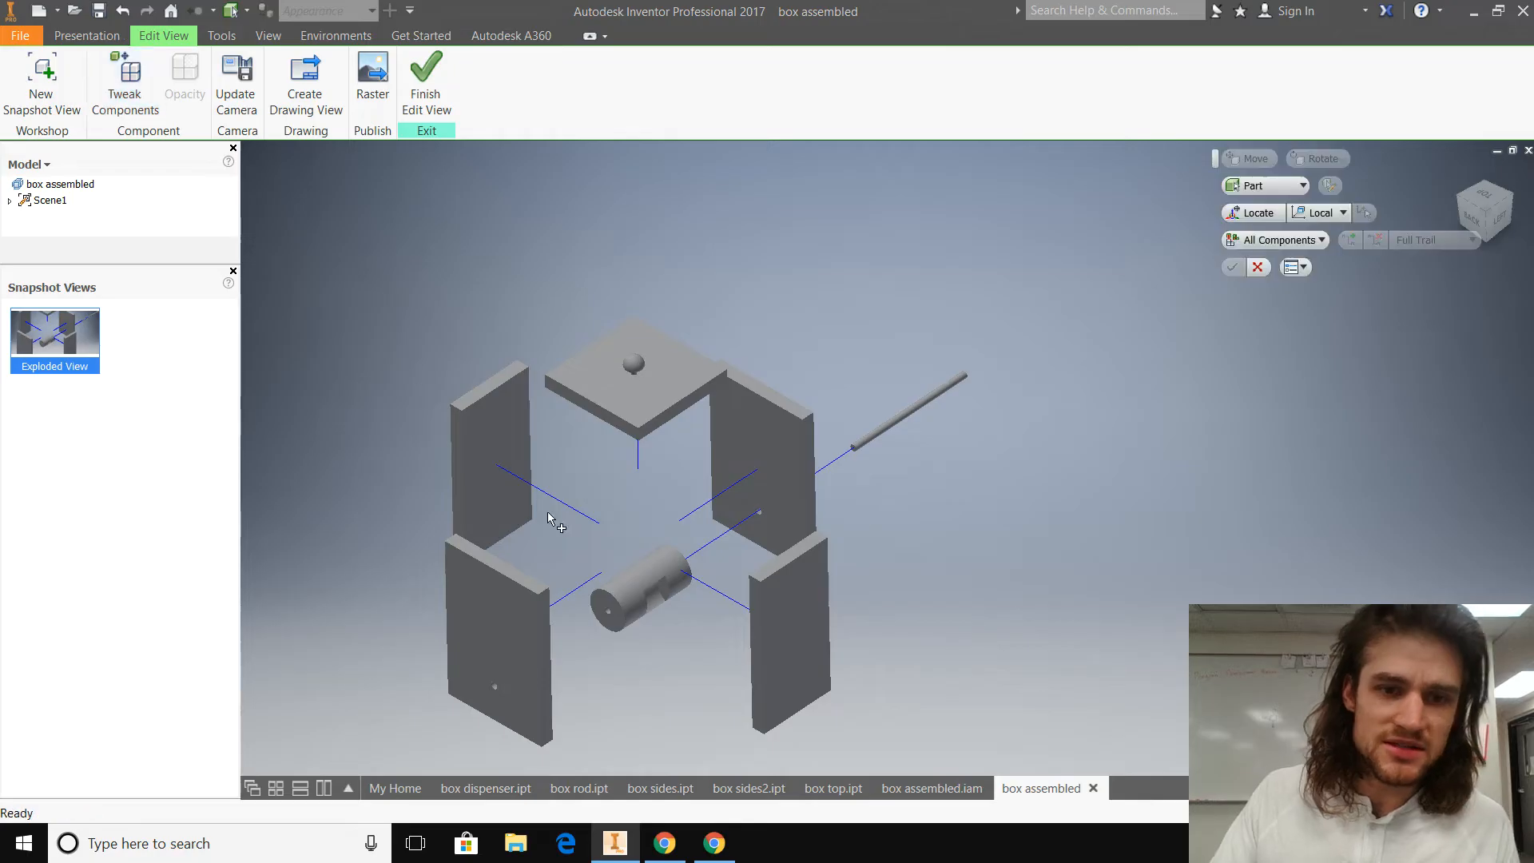
click(640, 590)
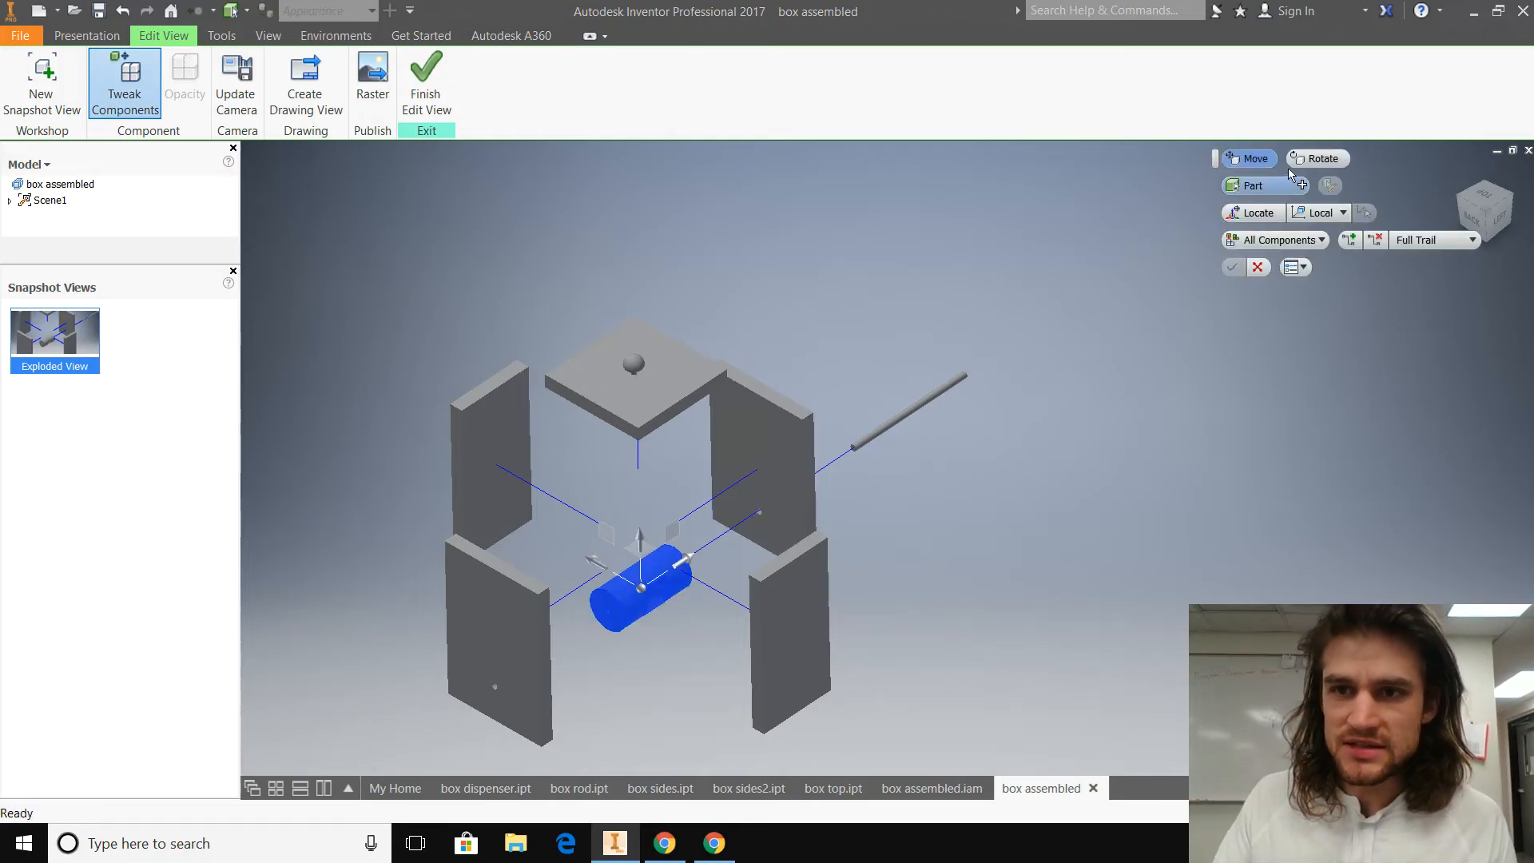
click(1316, 158)
drag(641, 519, 572, 513)
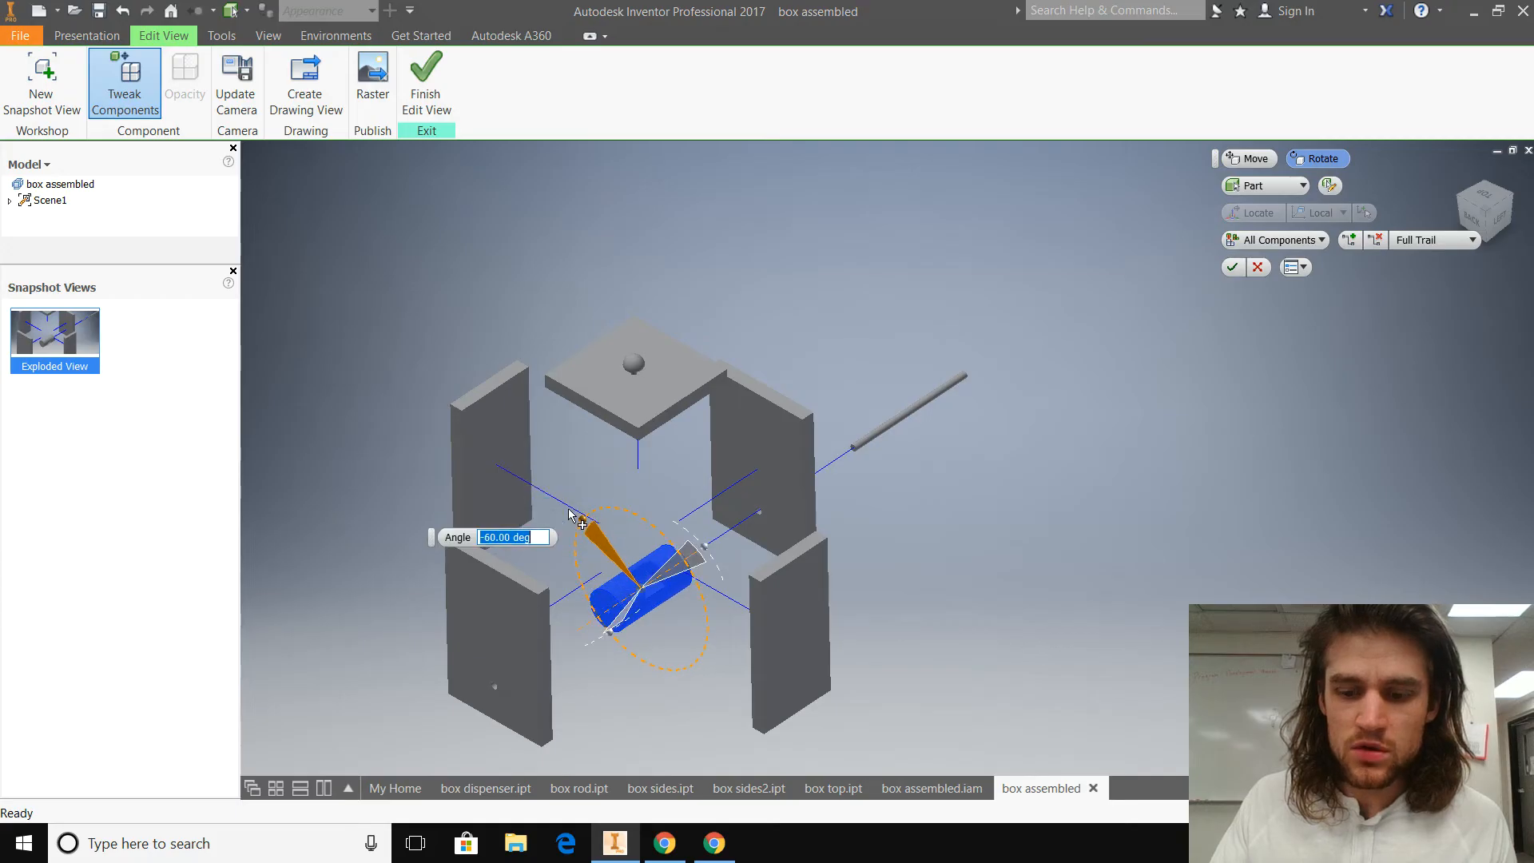
key(Return)
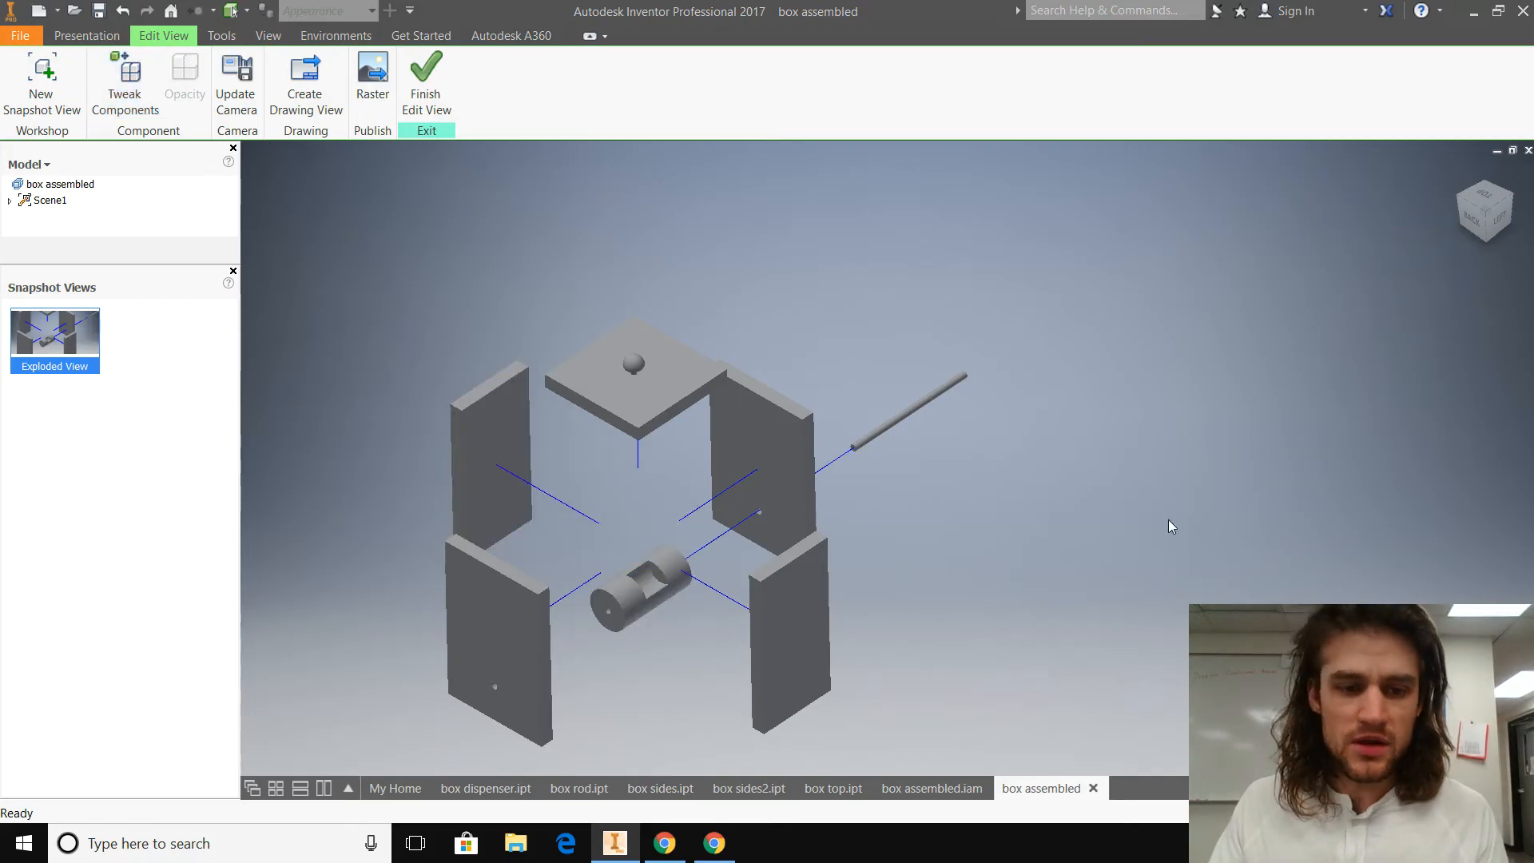
Step: Check the exploded parts from other corners and finish editing the Exploded View snapshot
click(1505, 215)
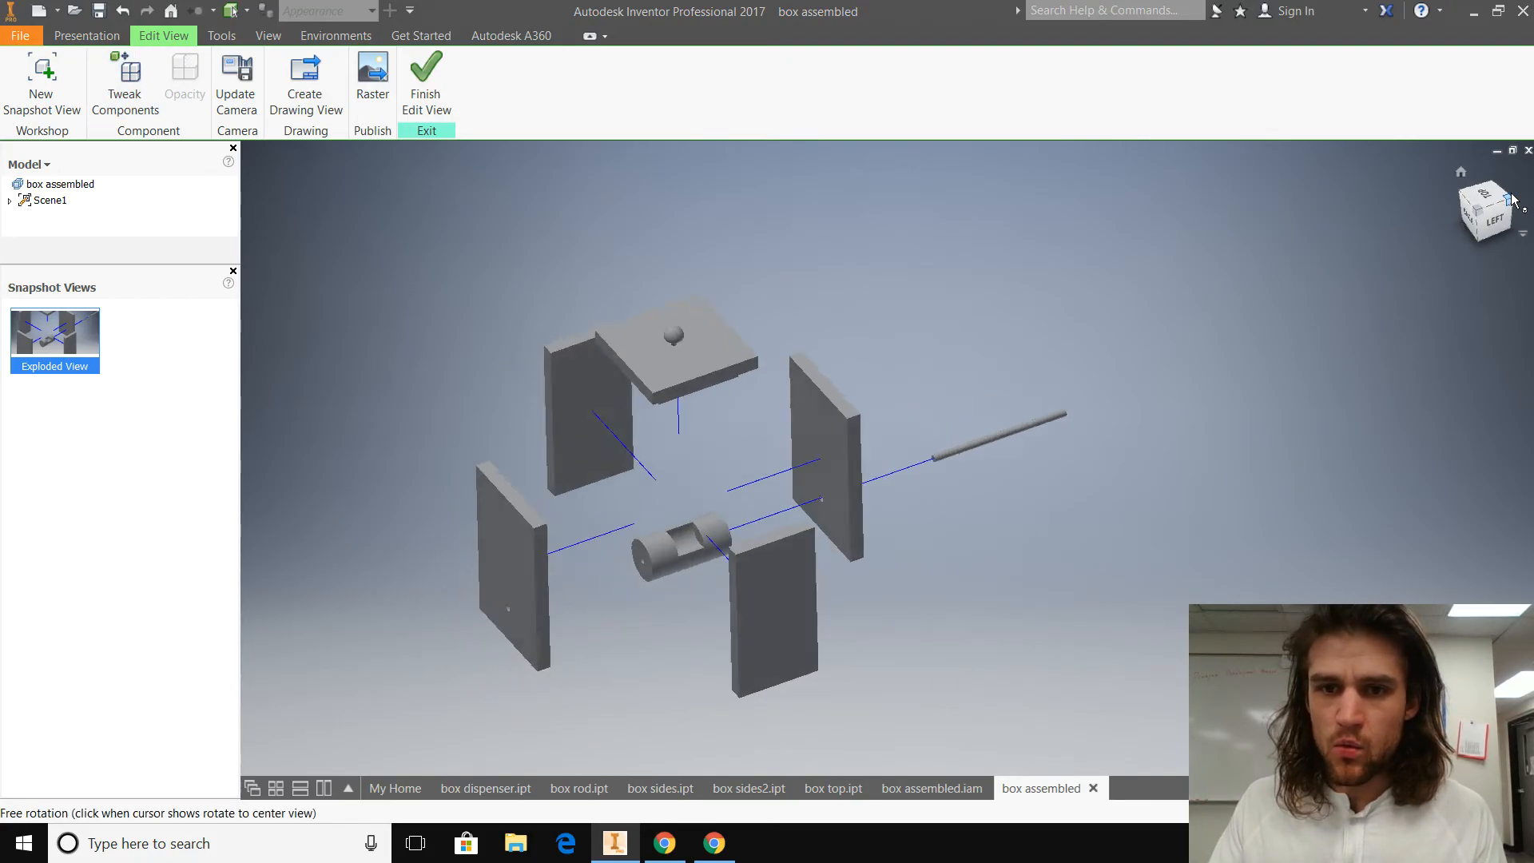
middle_drag(746, 627, 564, 621)
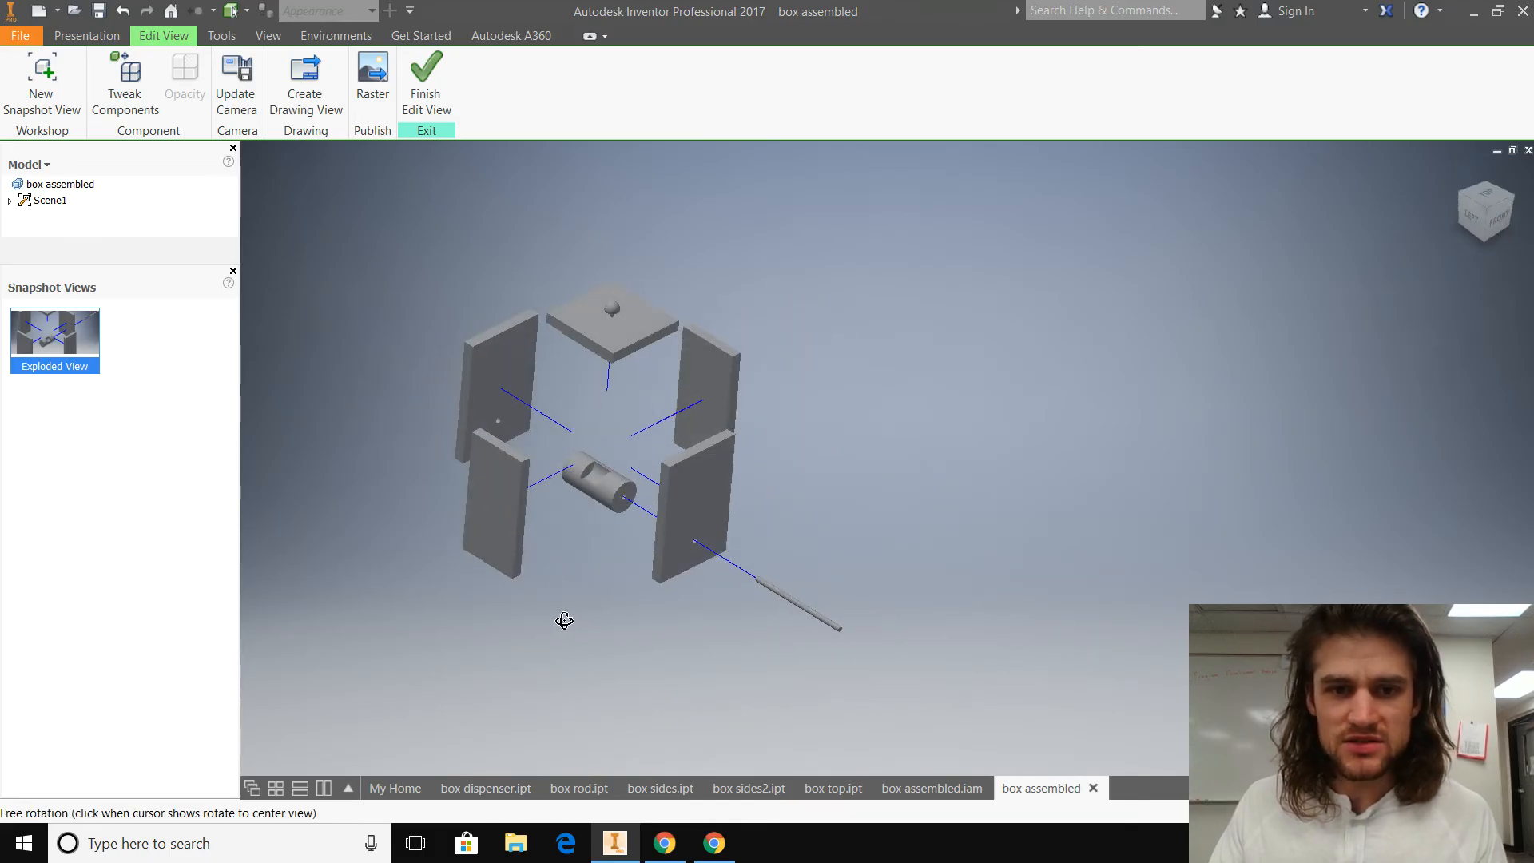
click(1484, 210)
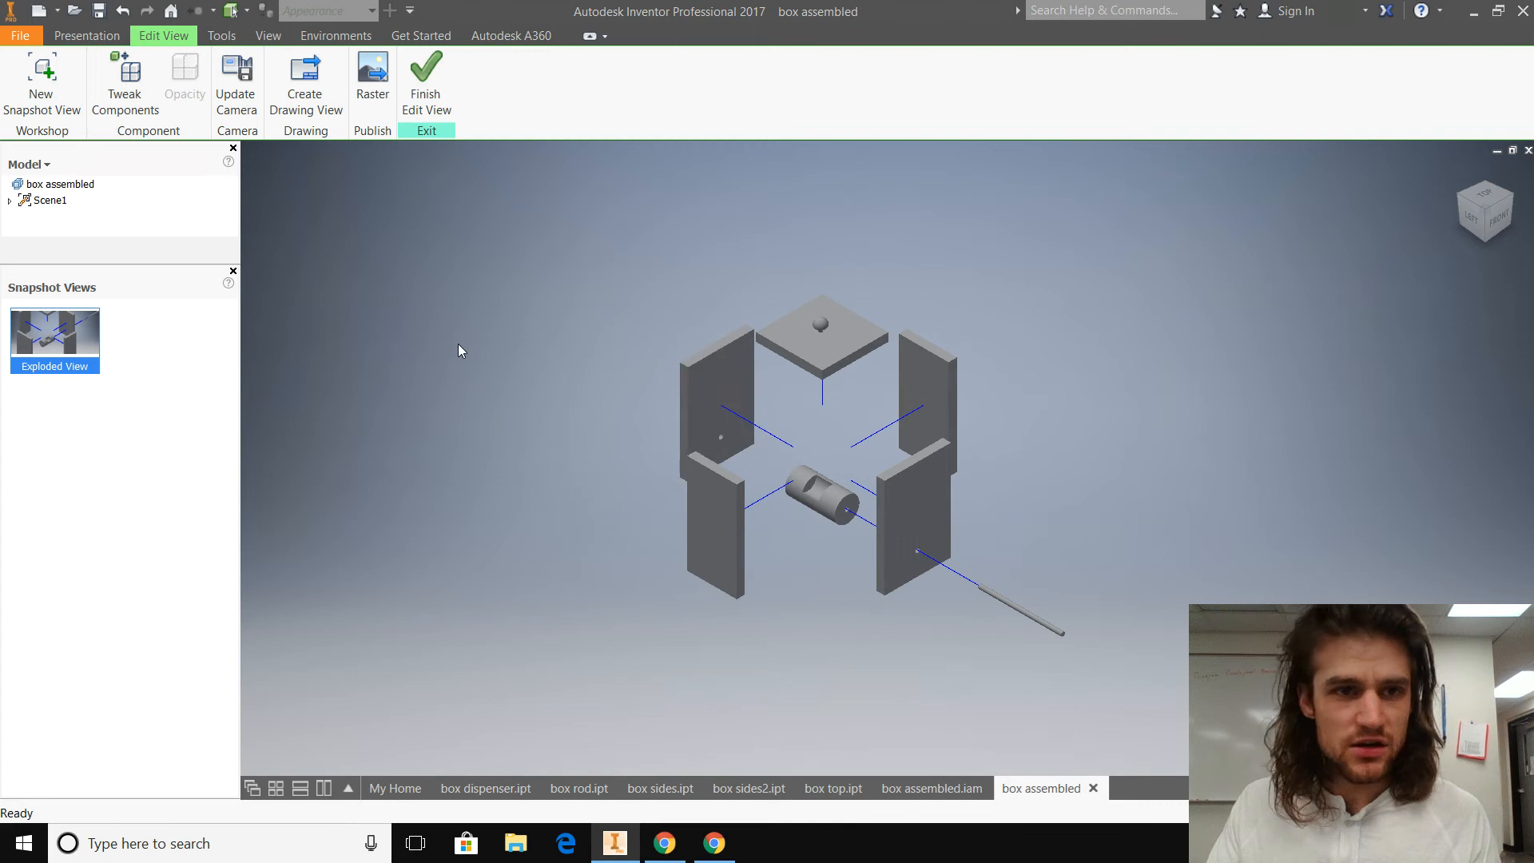
click(426, 80)
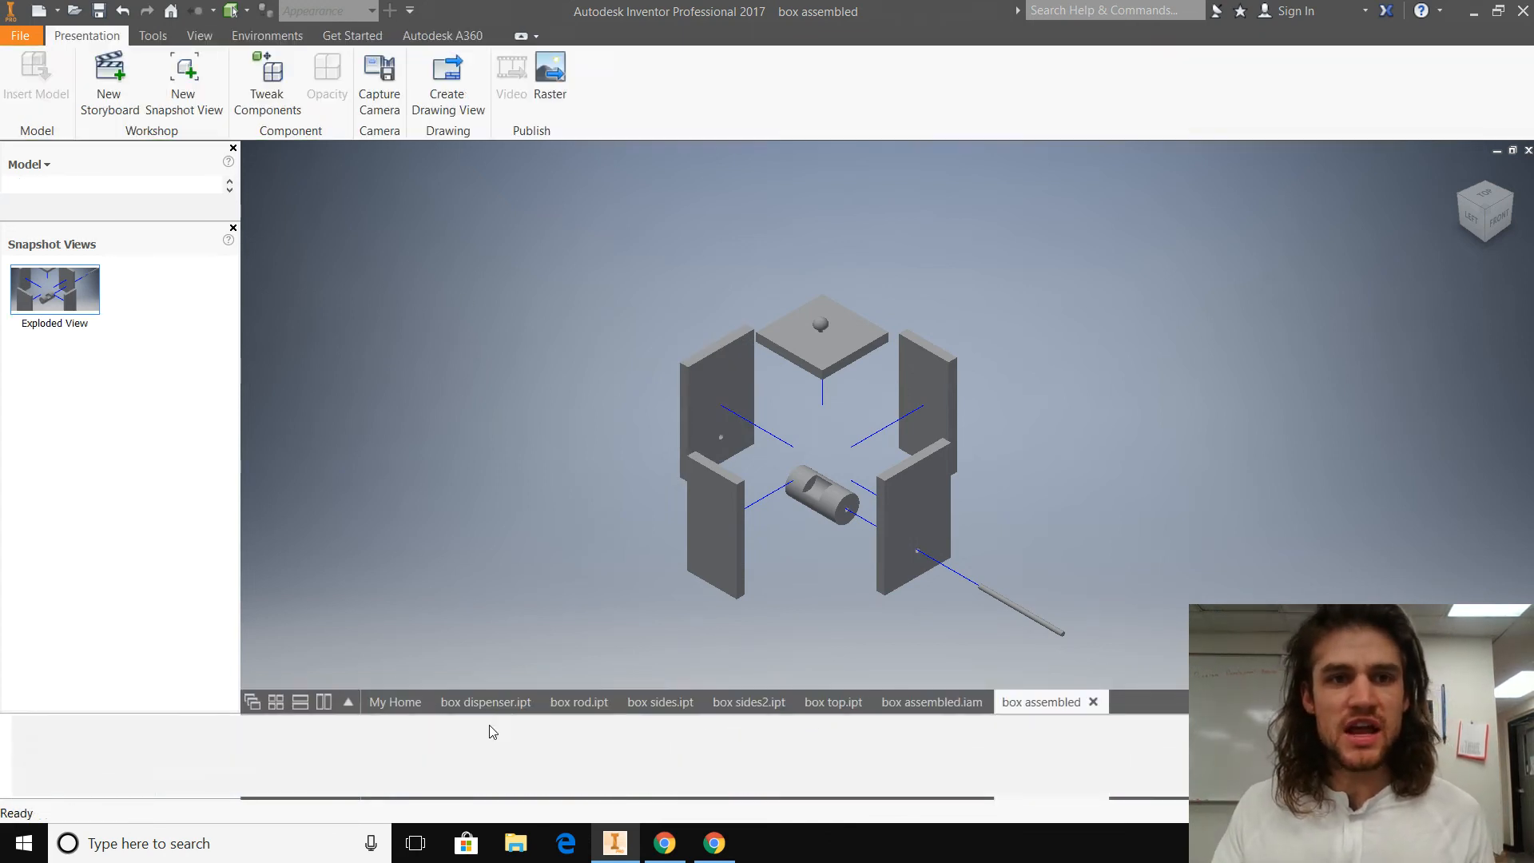
click(49, 328)
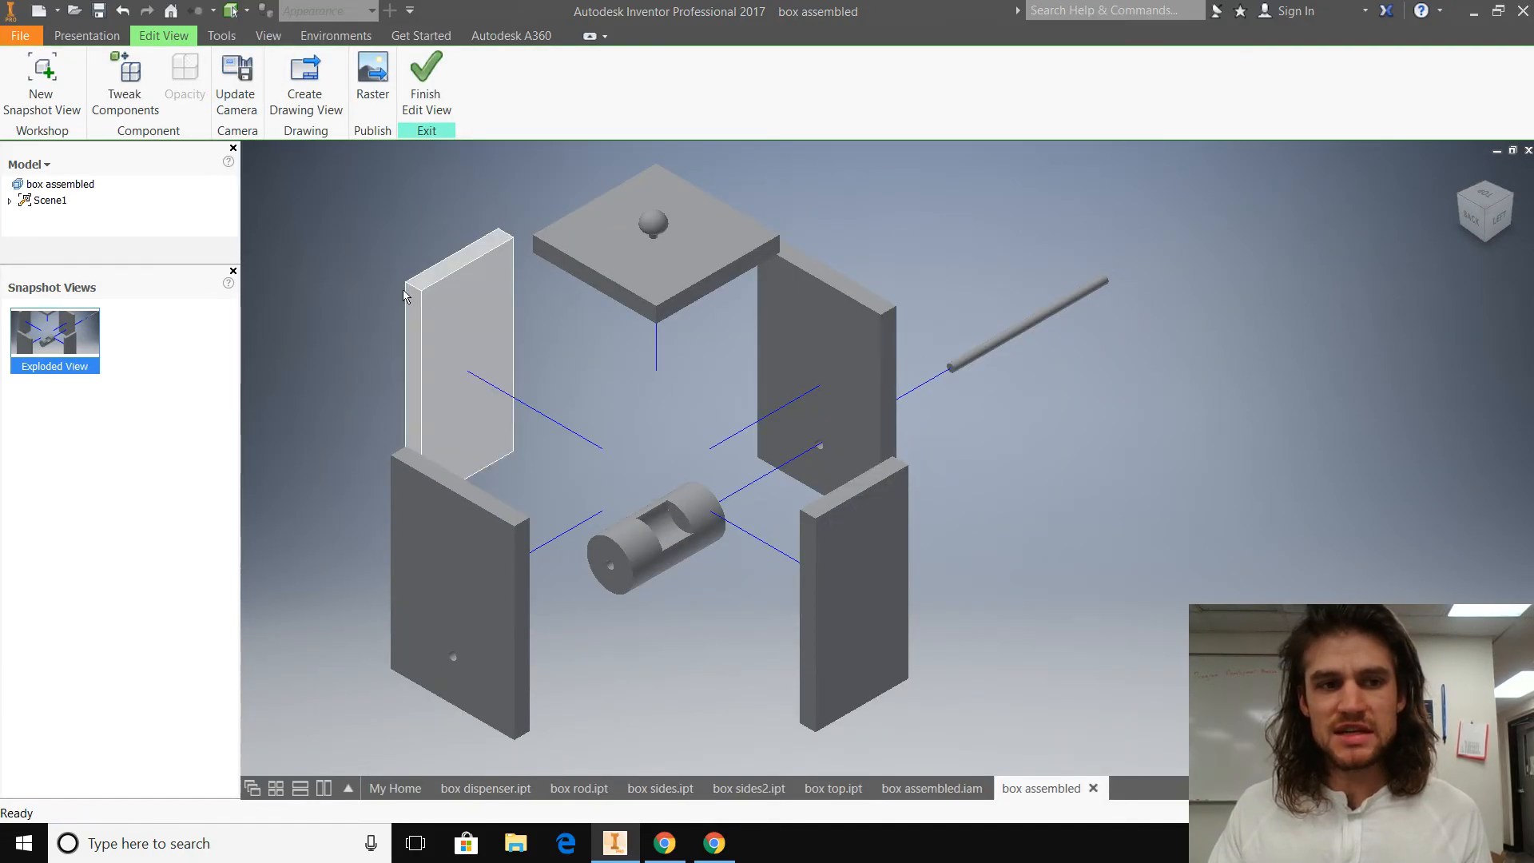
click(426, 80)
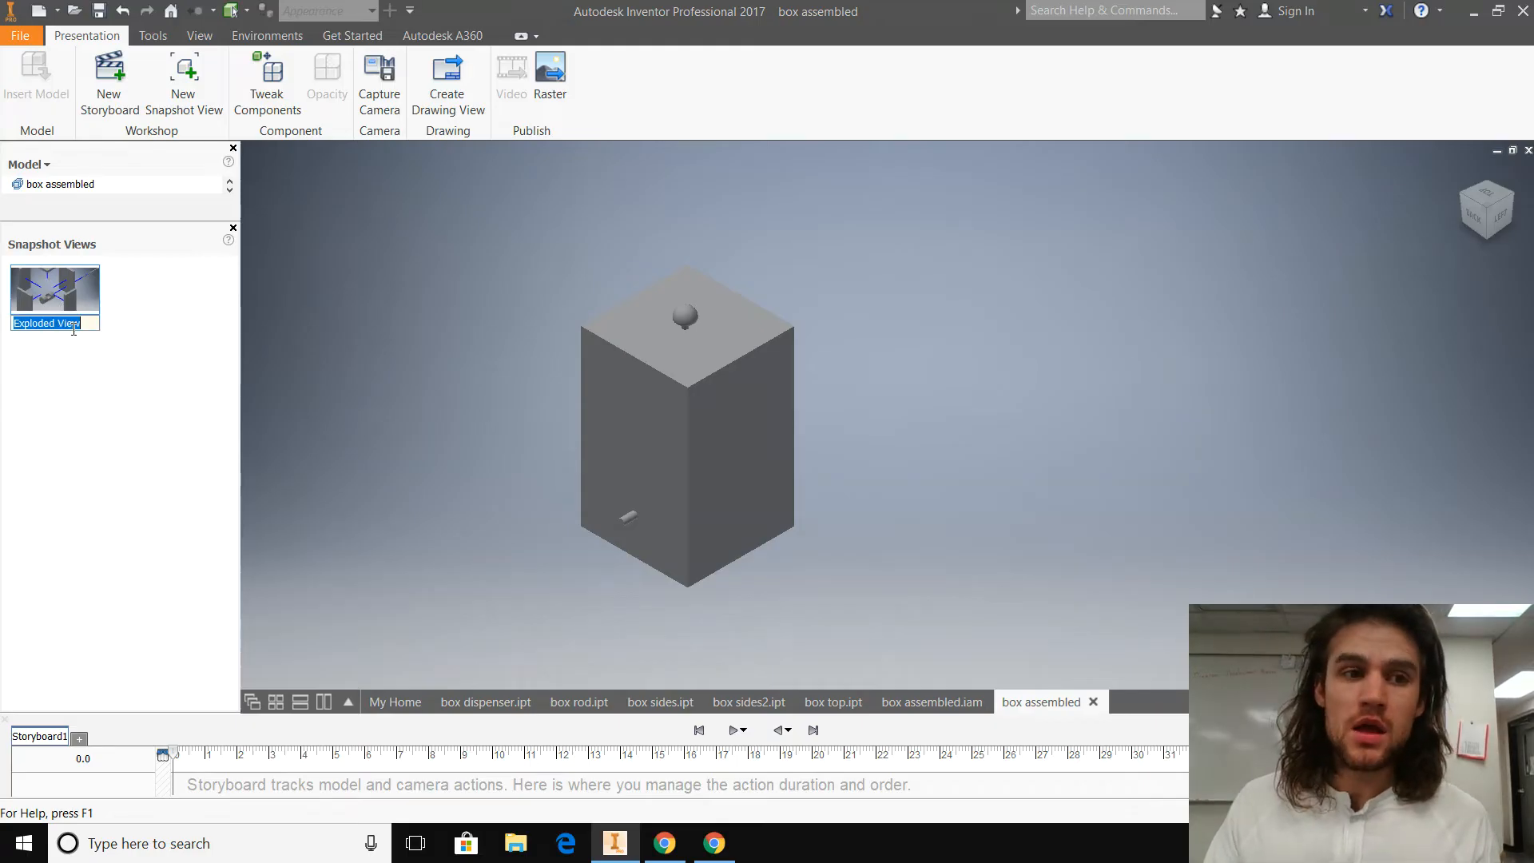
Step: Start a drawing view from the presentation and save the presentation as "box exploded" in the Mr. Stem workspace folder
click(447, 80)
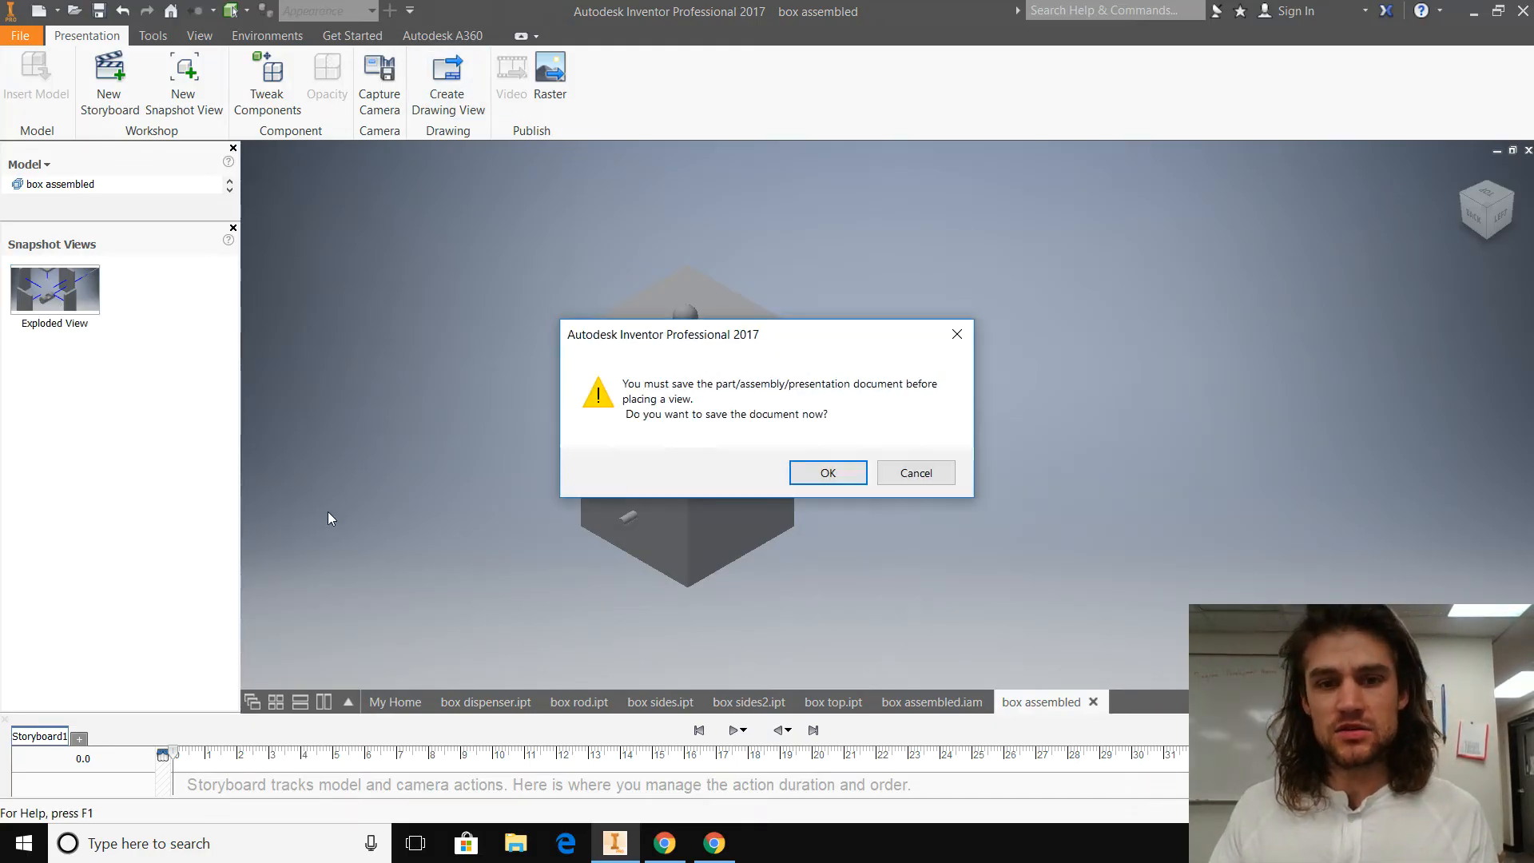
click(858, 472)
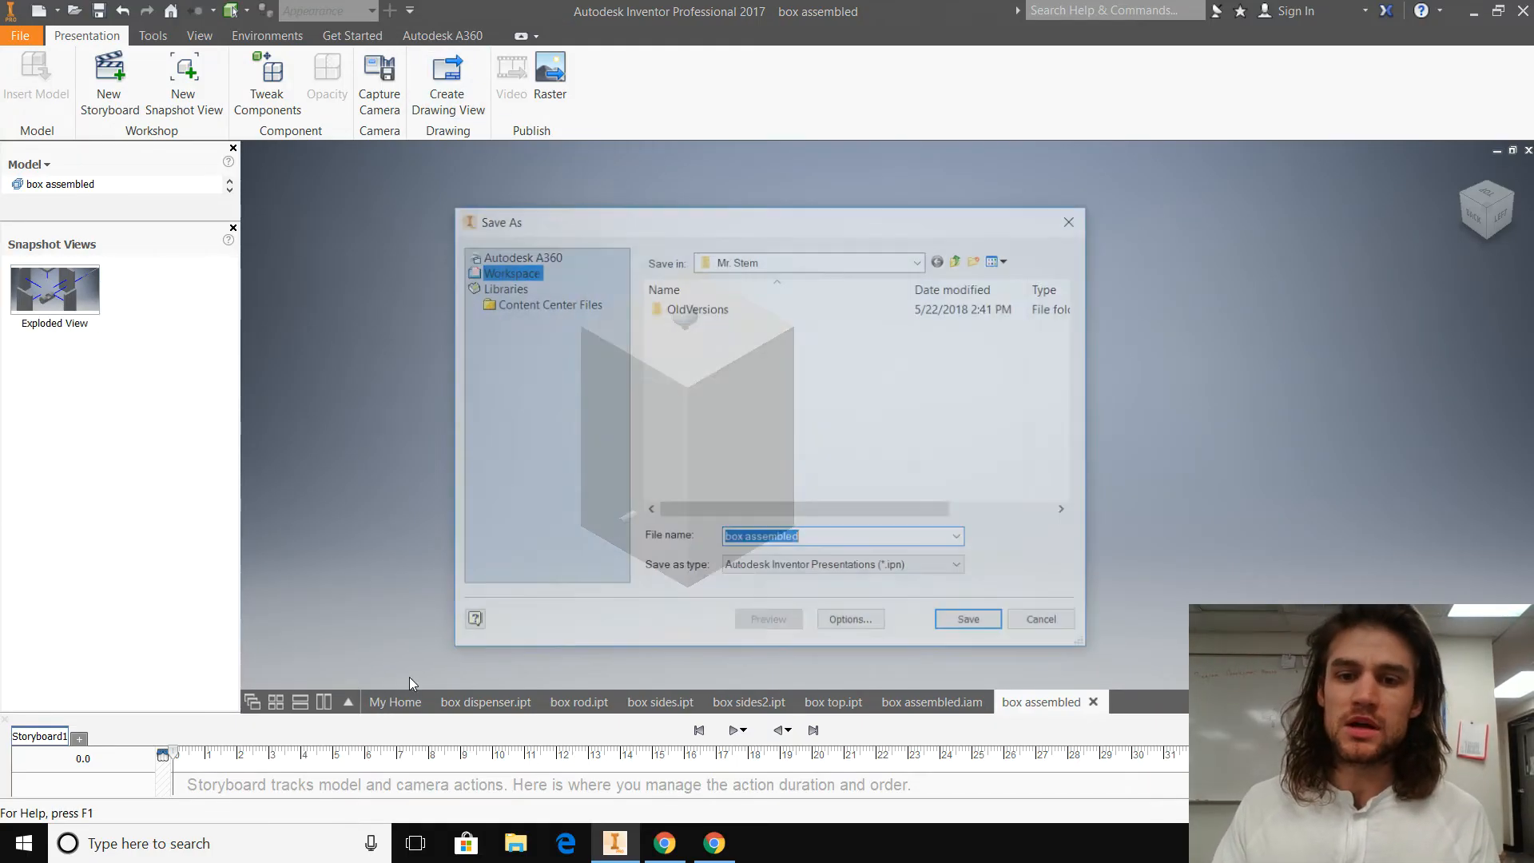
click(832, 535)
drag(796, 538, 756, 537)
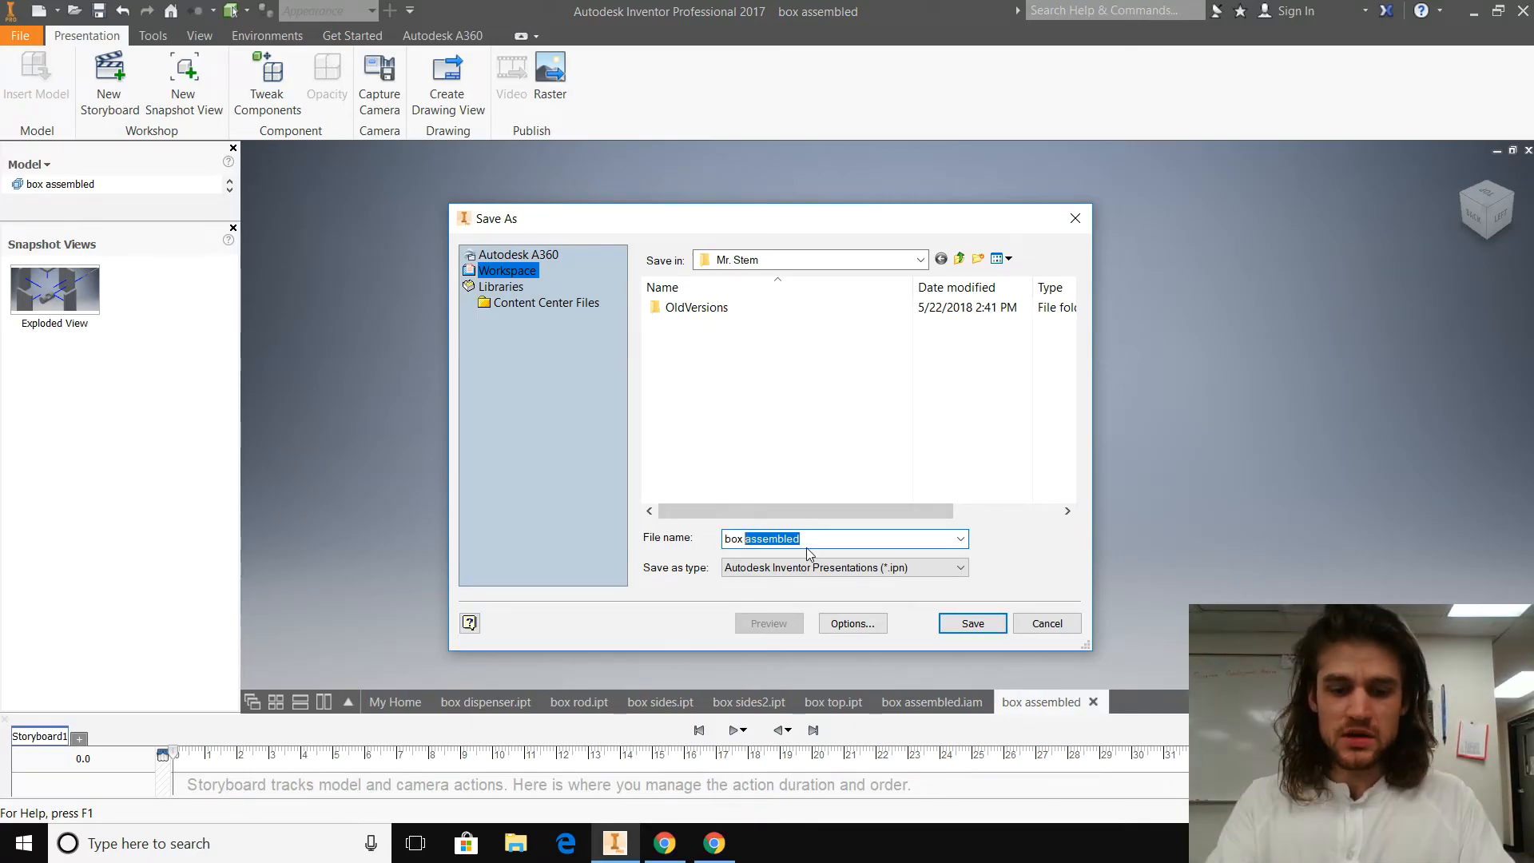
text(e)
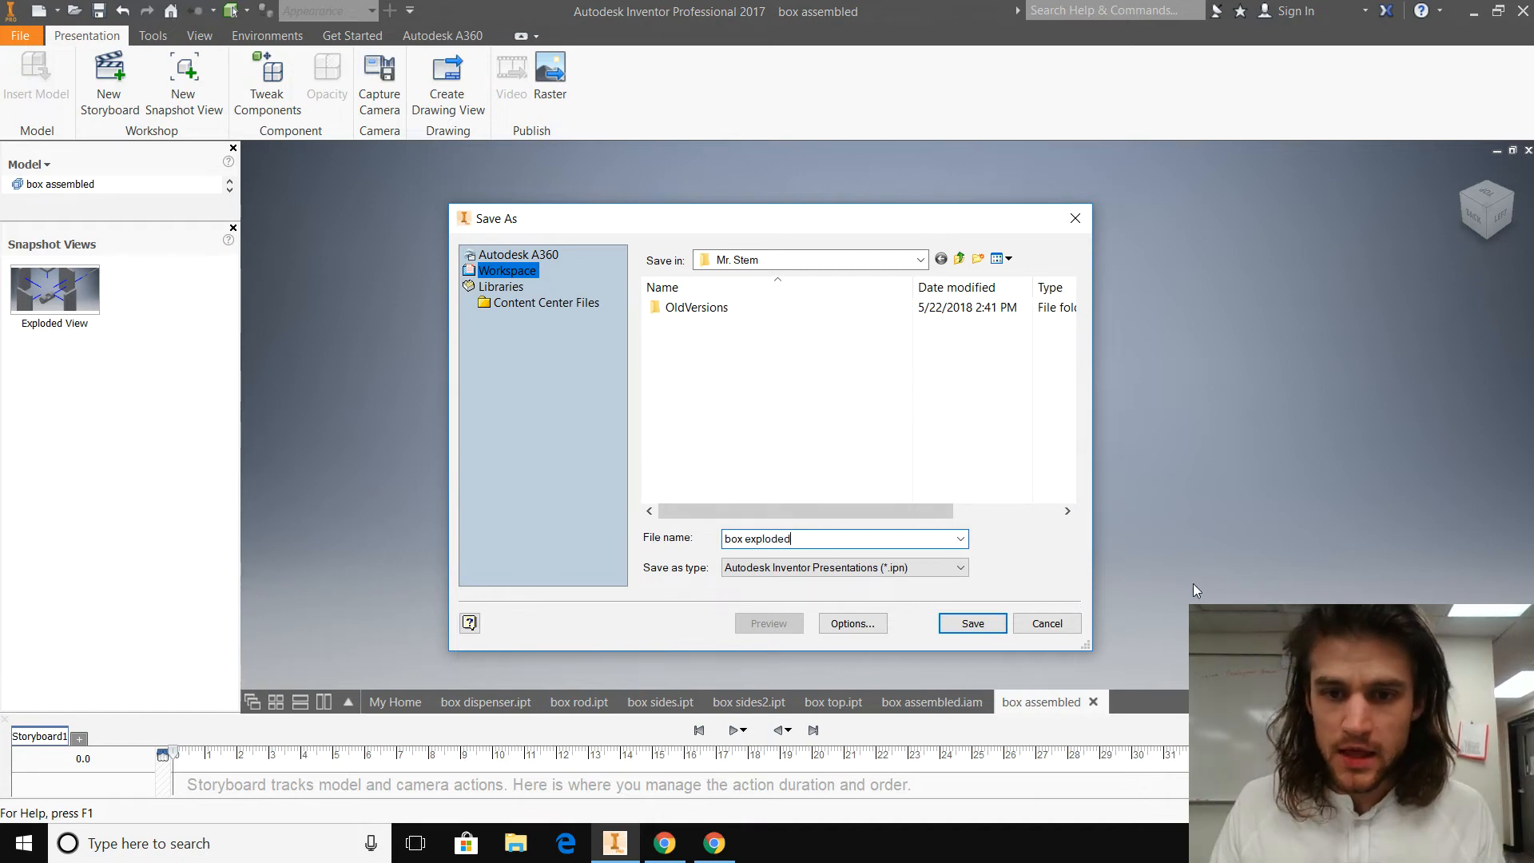
click(973, 623)
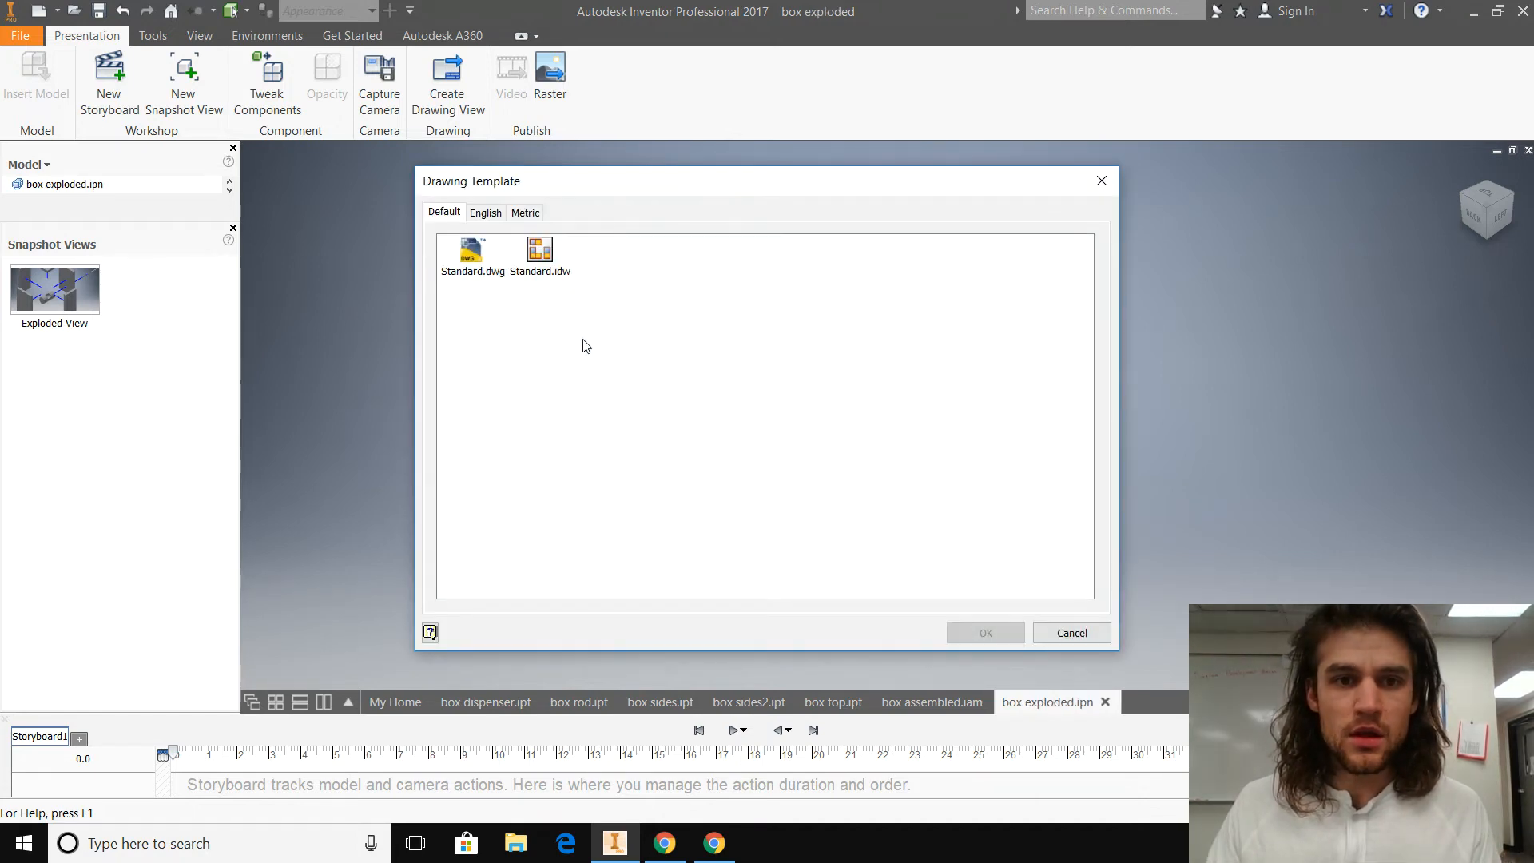
Step: Create the drawing from the Standard.idw template and set the exploded view's scale to 1
click(541, 258)
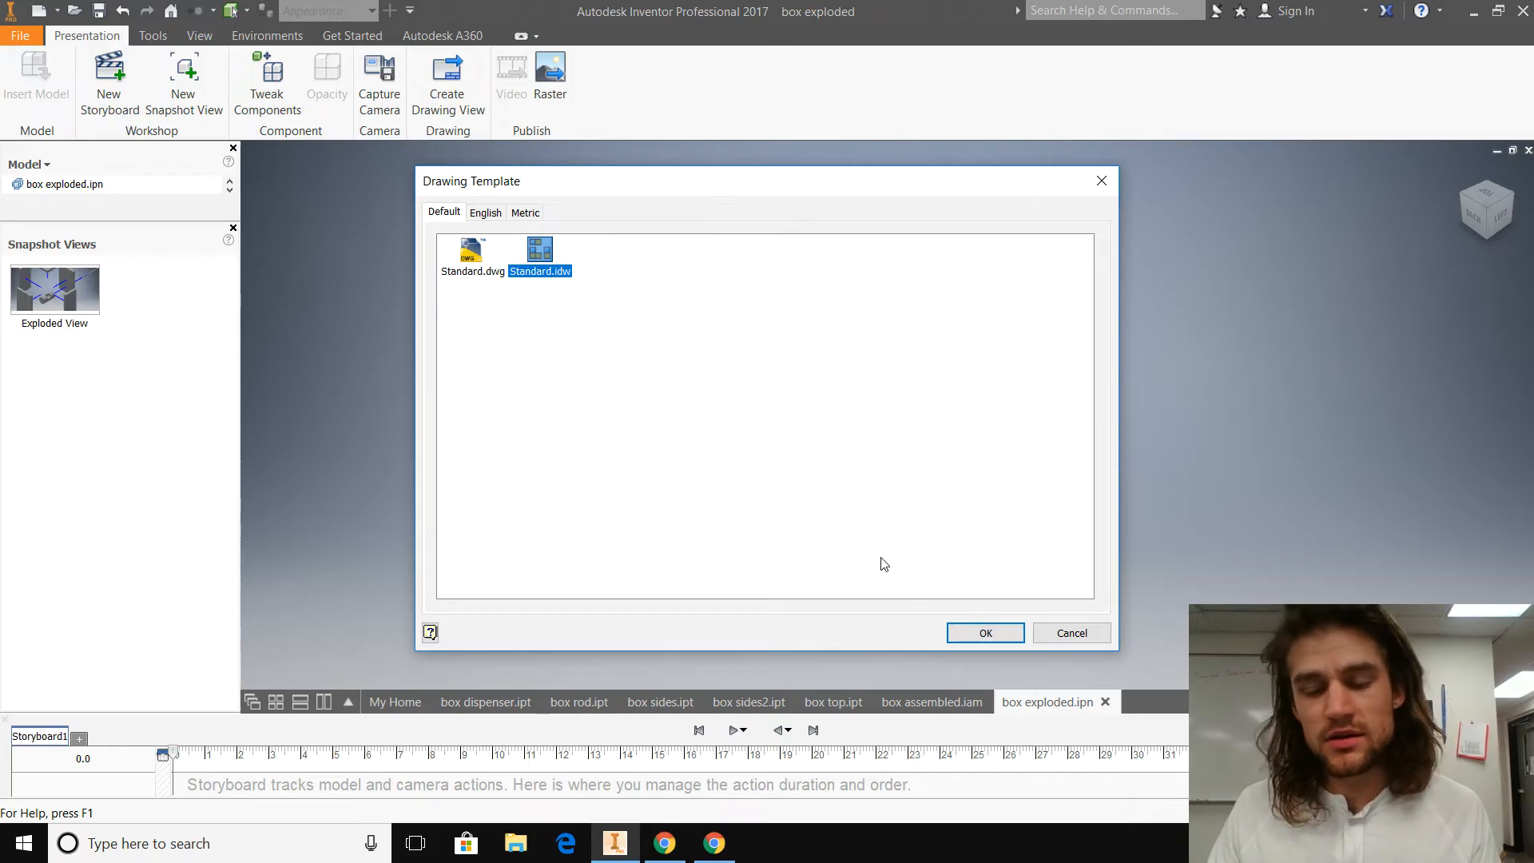
click(987, 637)
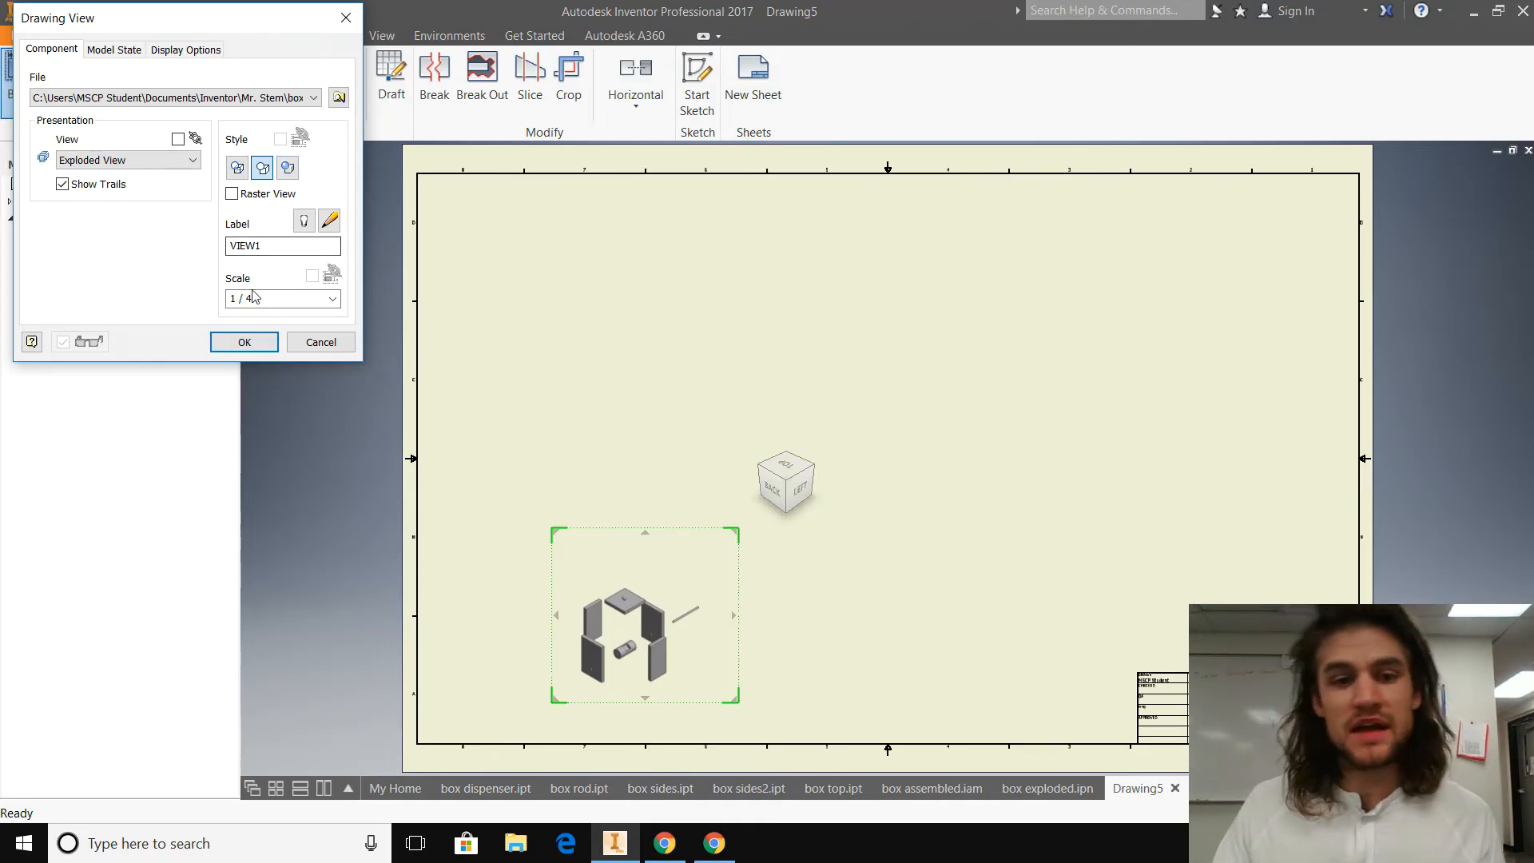
click(300, 299)
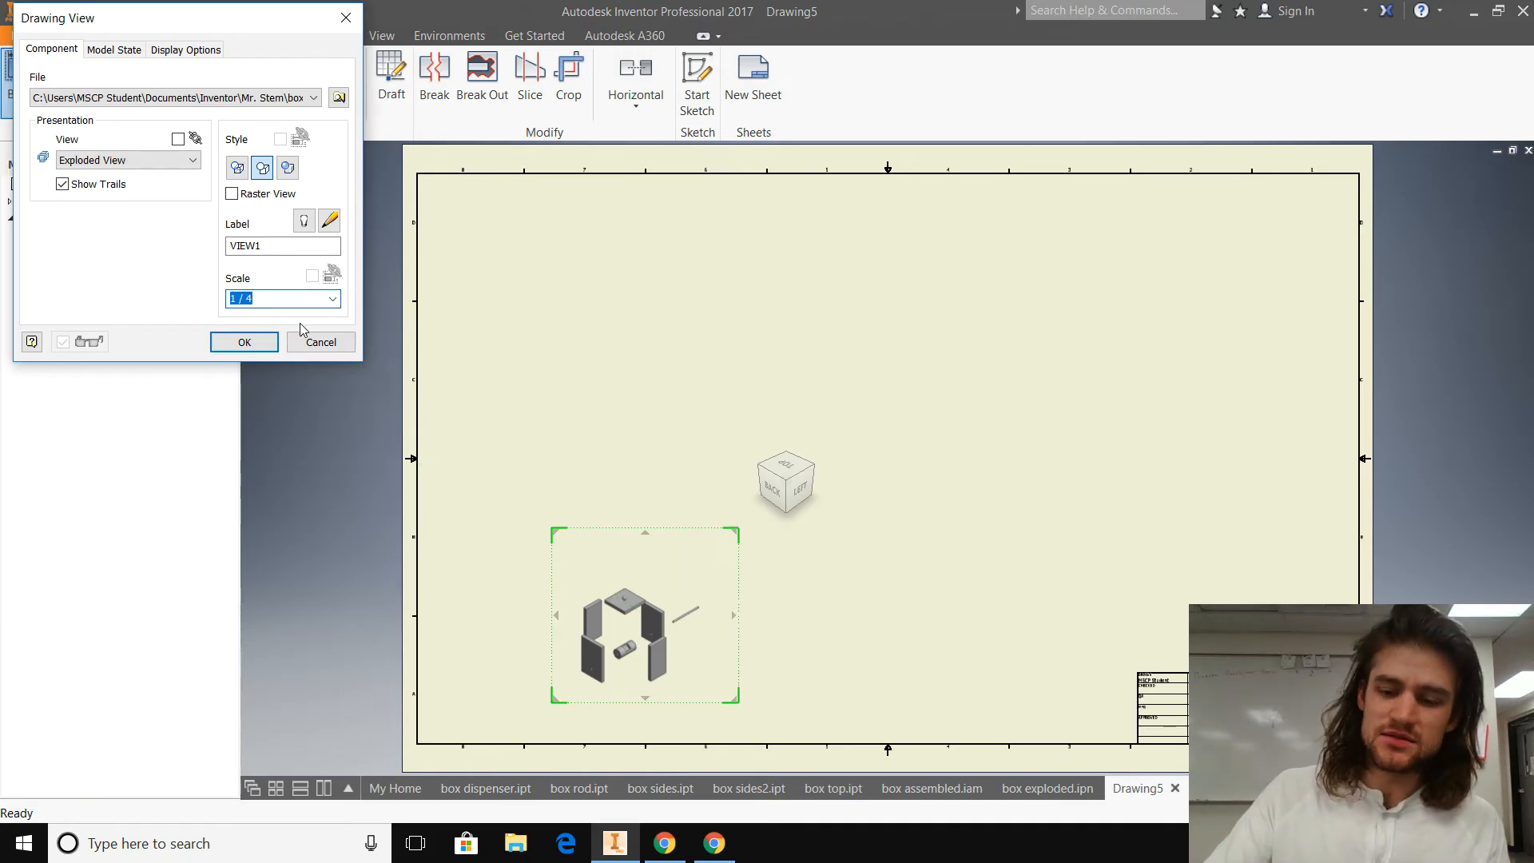
text(1)
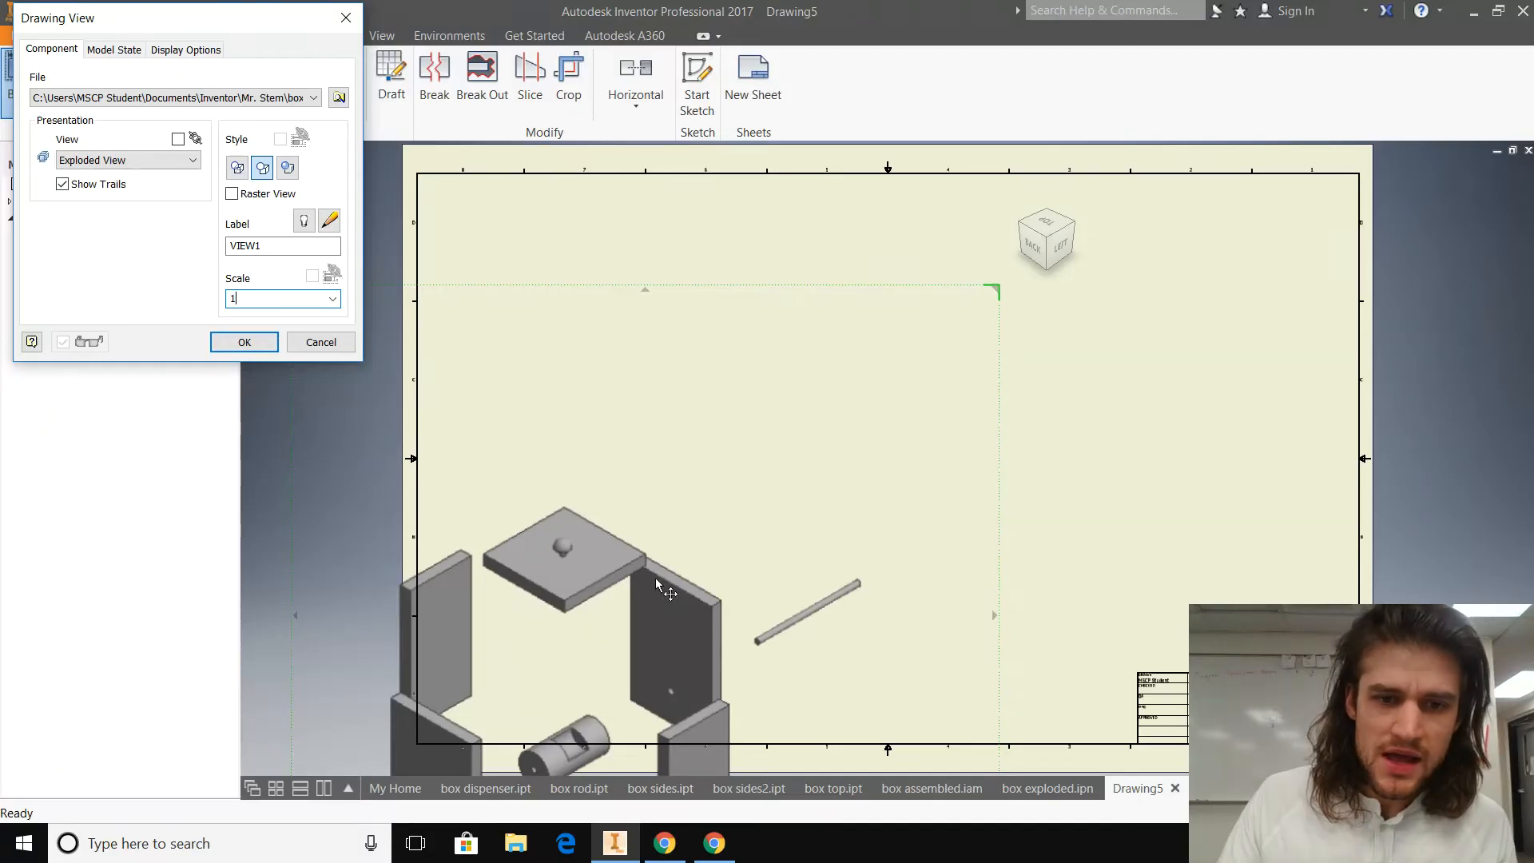
Step: Position the exploded view fully inside the sheet border, give it the shaded style and place it
mouse_move(655, 561)
mouse_down()
mouse_move(726, 461)
mouse_move(773, 334)
mouse_move(753, 389)
mouse_move(736, 336)
mouse_move(742, 349)
mouse_up()
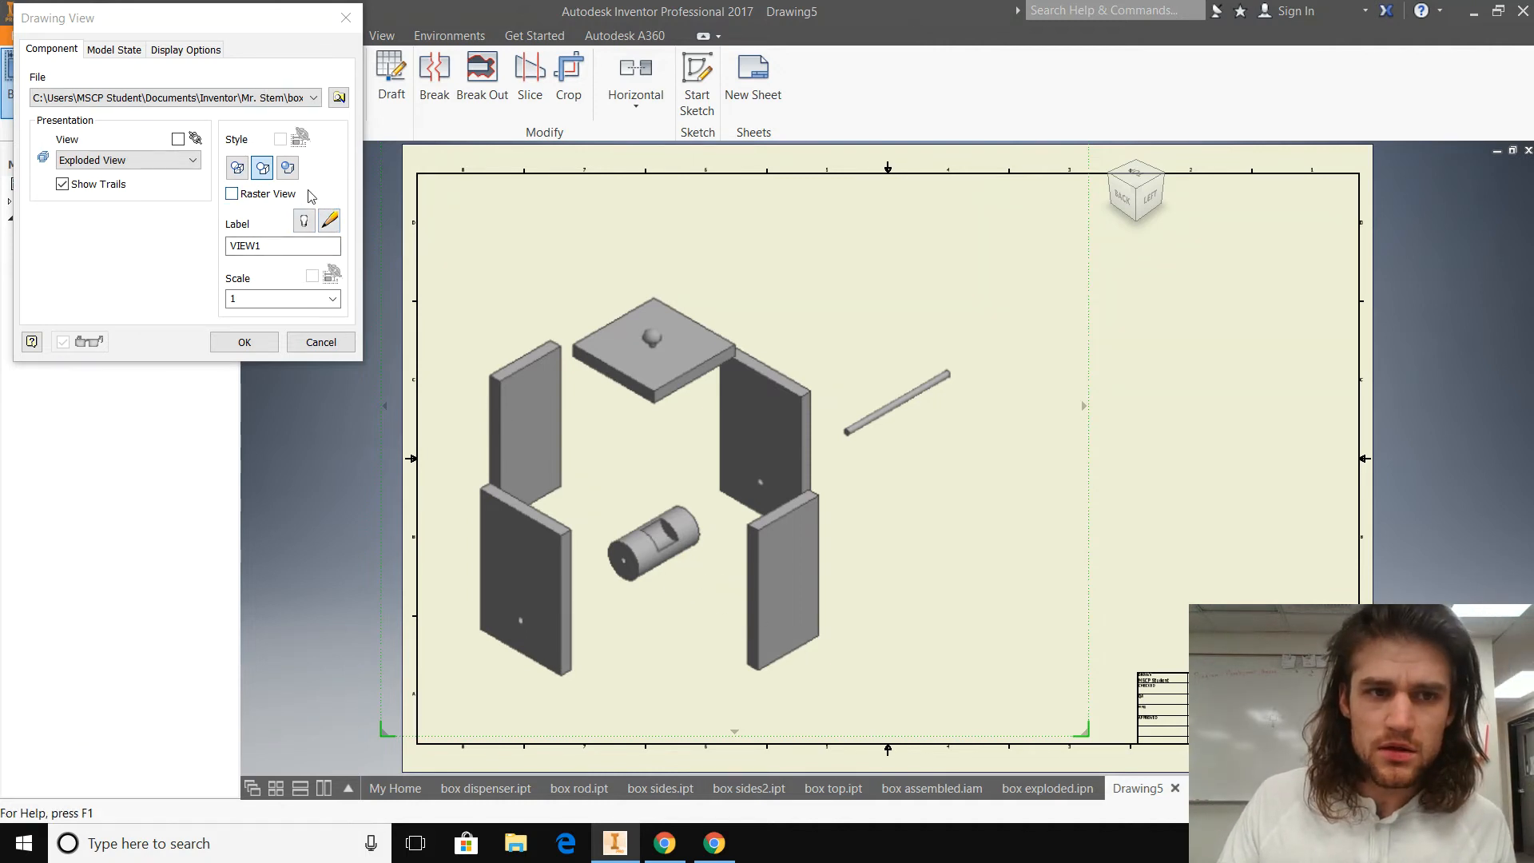
click(288, 168)
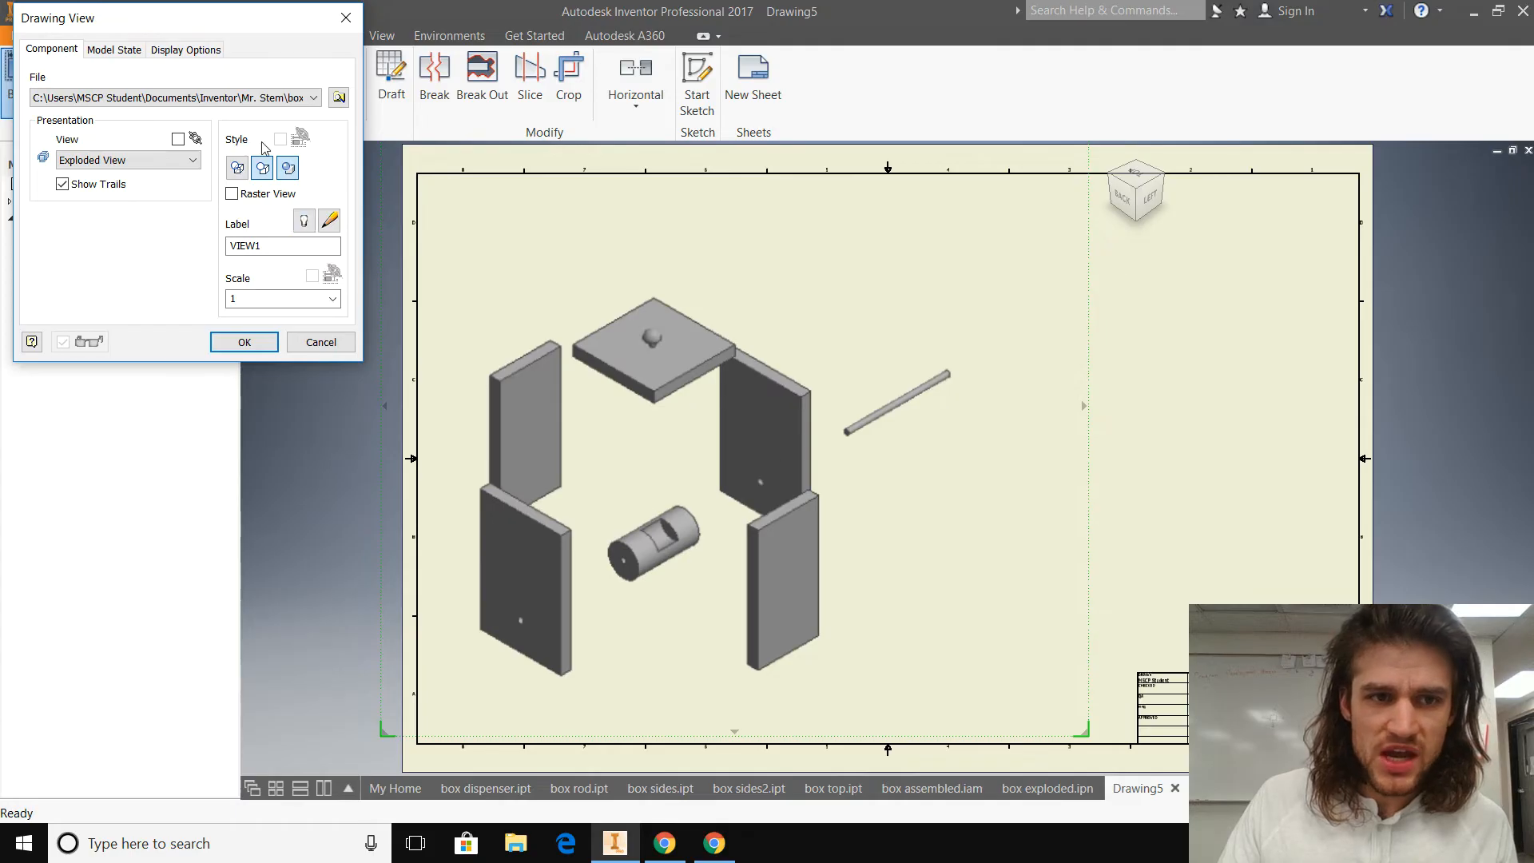
click(263, 349)
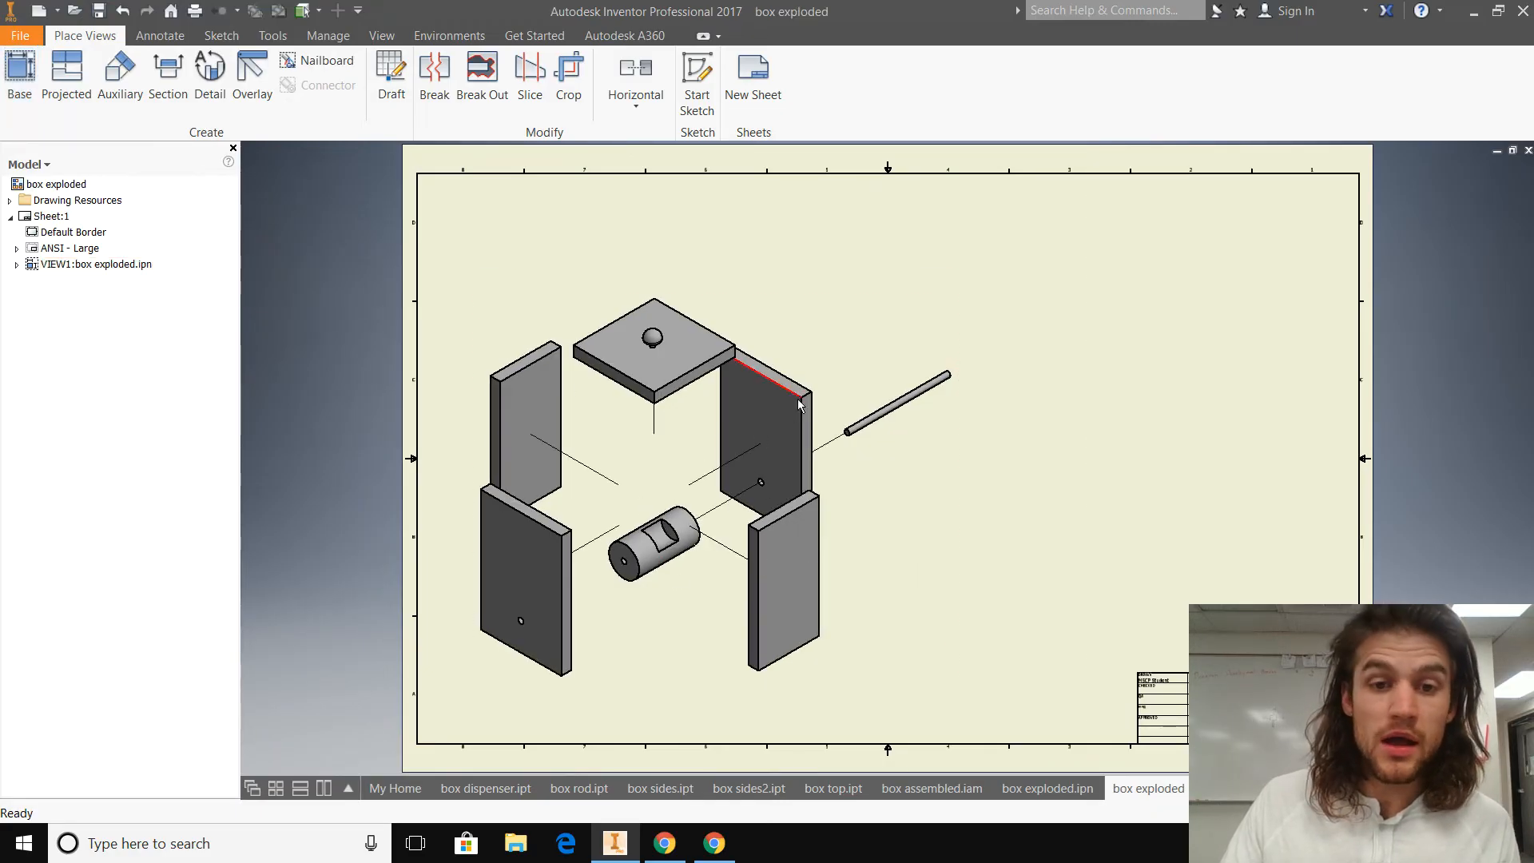
Step: Reorient the placed exploded view to the isometric corner between the left and front faces, keeping it inside the sheet border
double_click(839, 344)
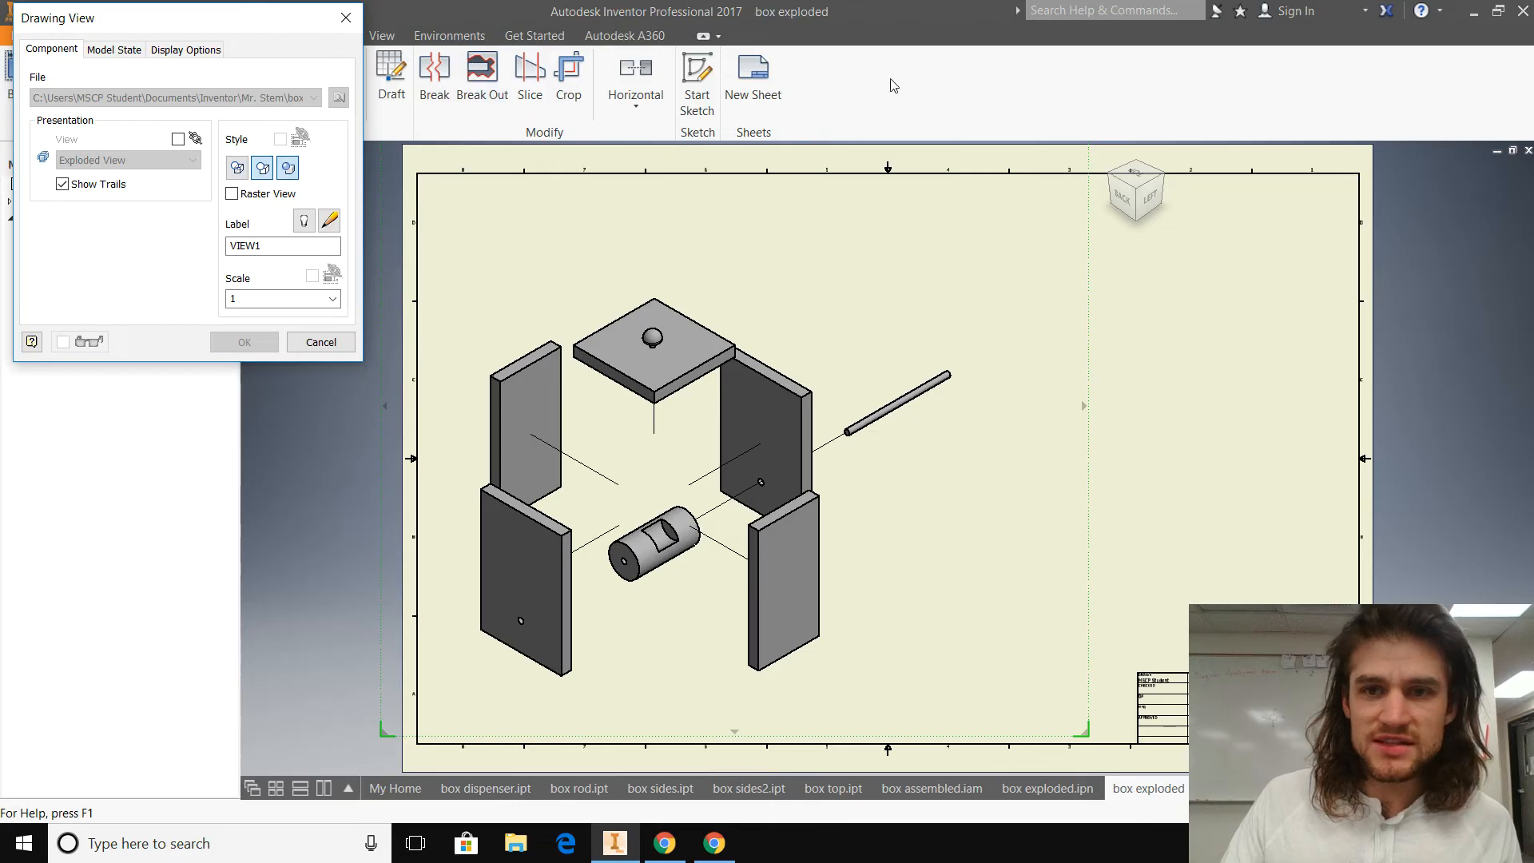
click(1168, 179)
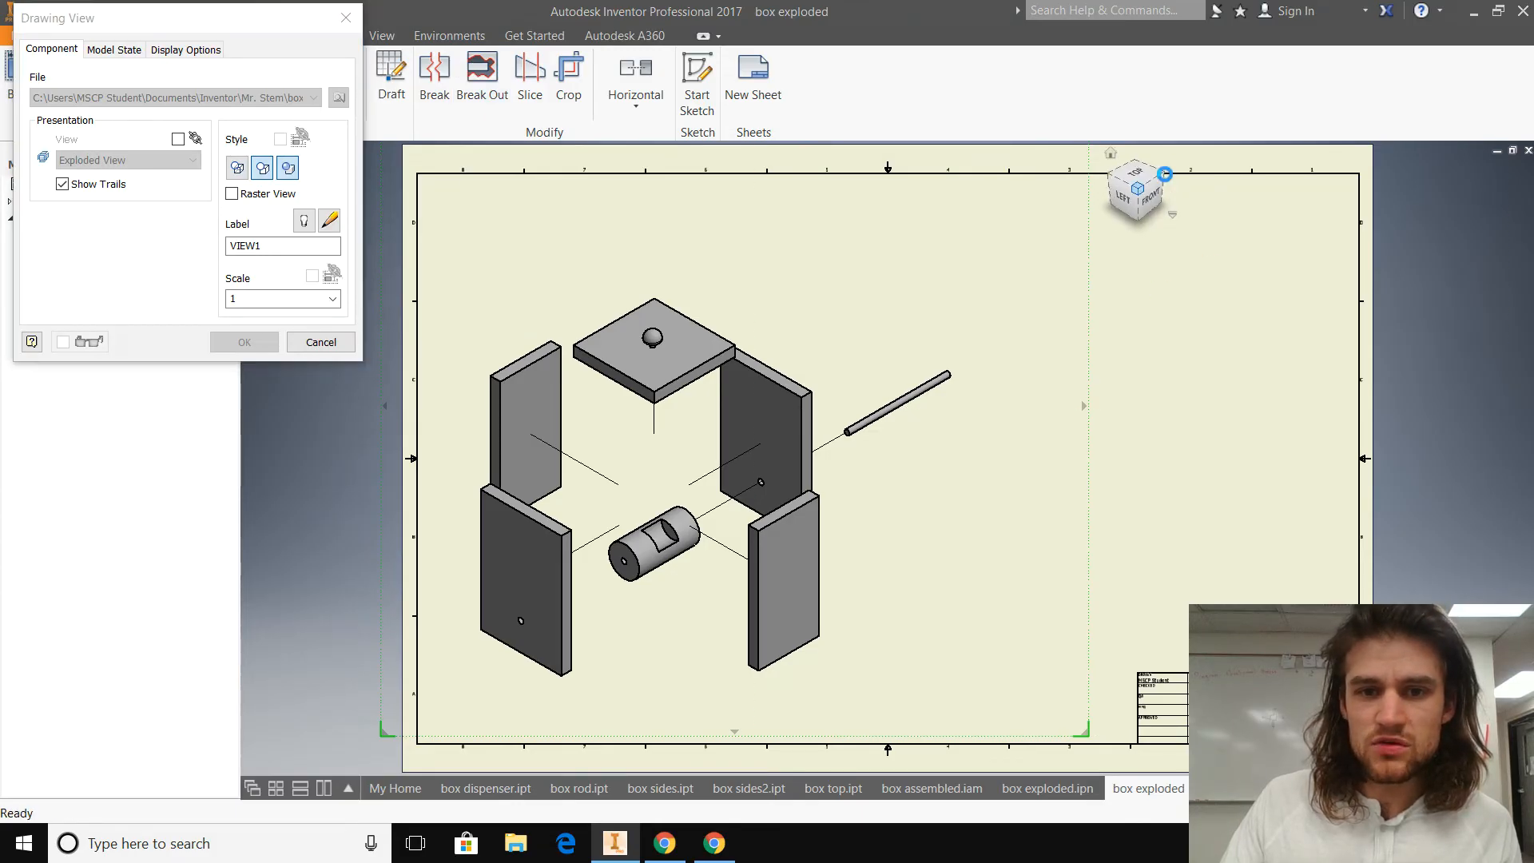
drag(993, 378, 1003, 445)
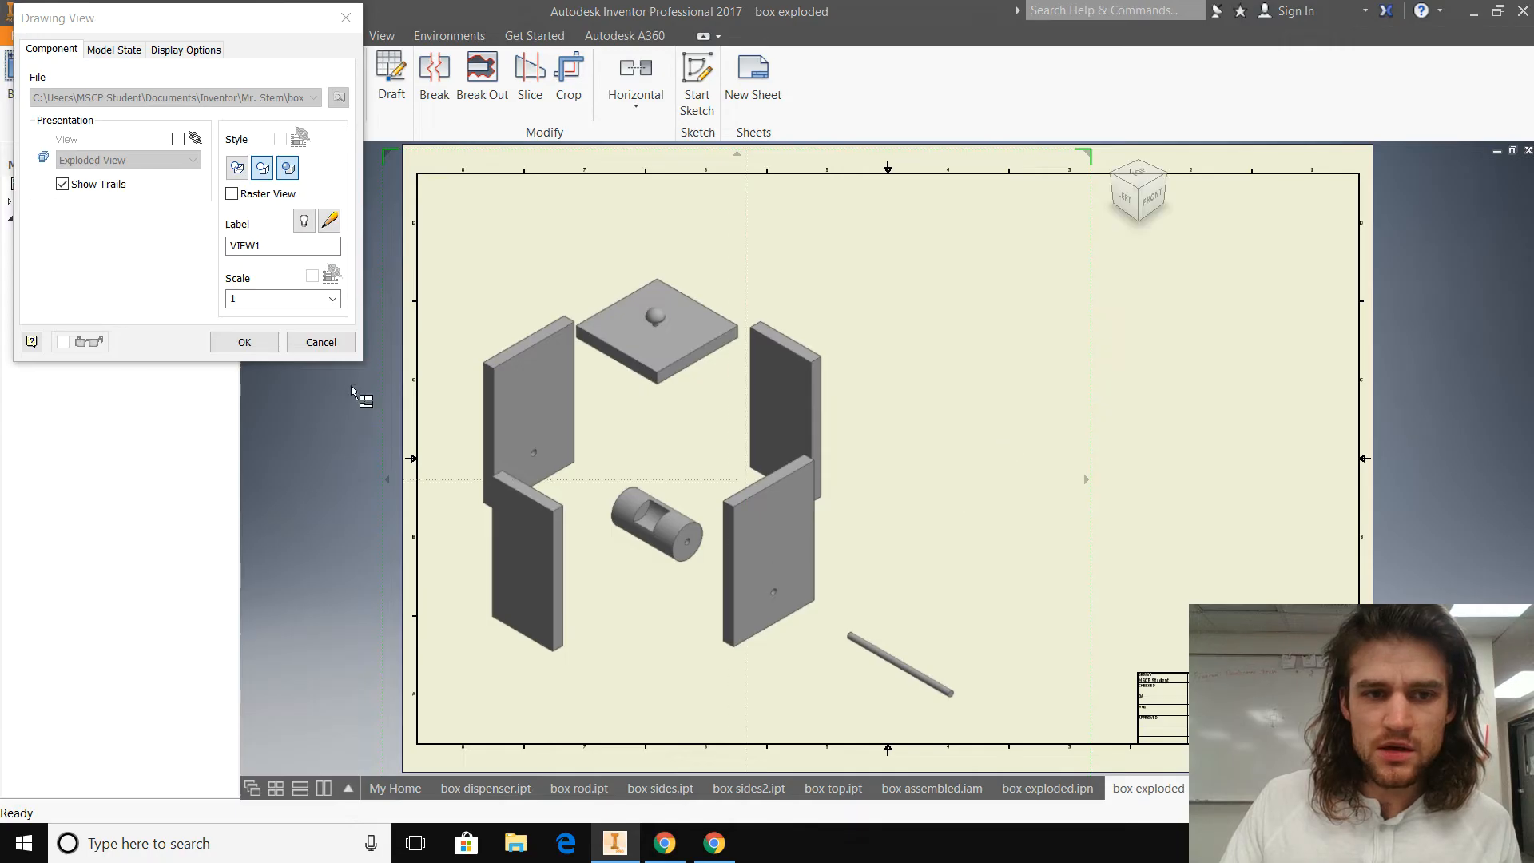
click(232, 342)
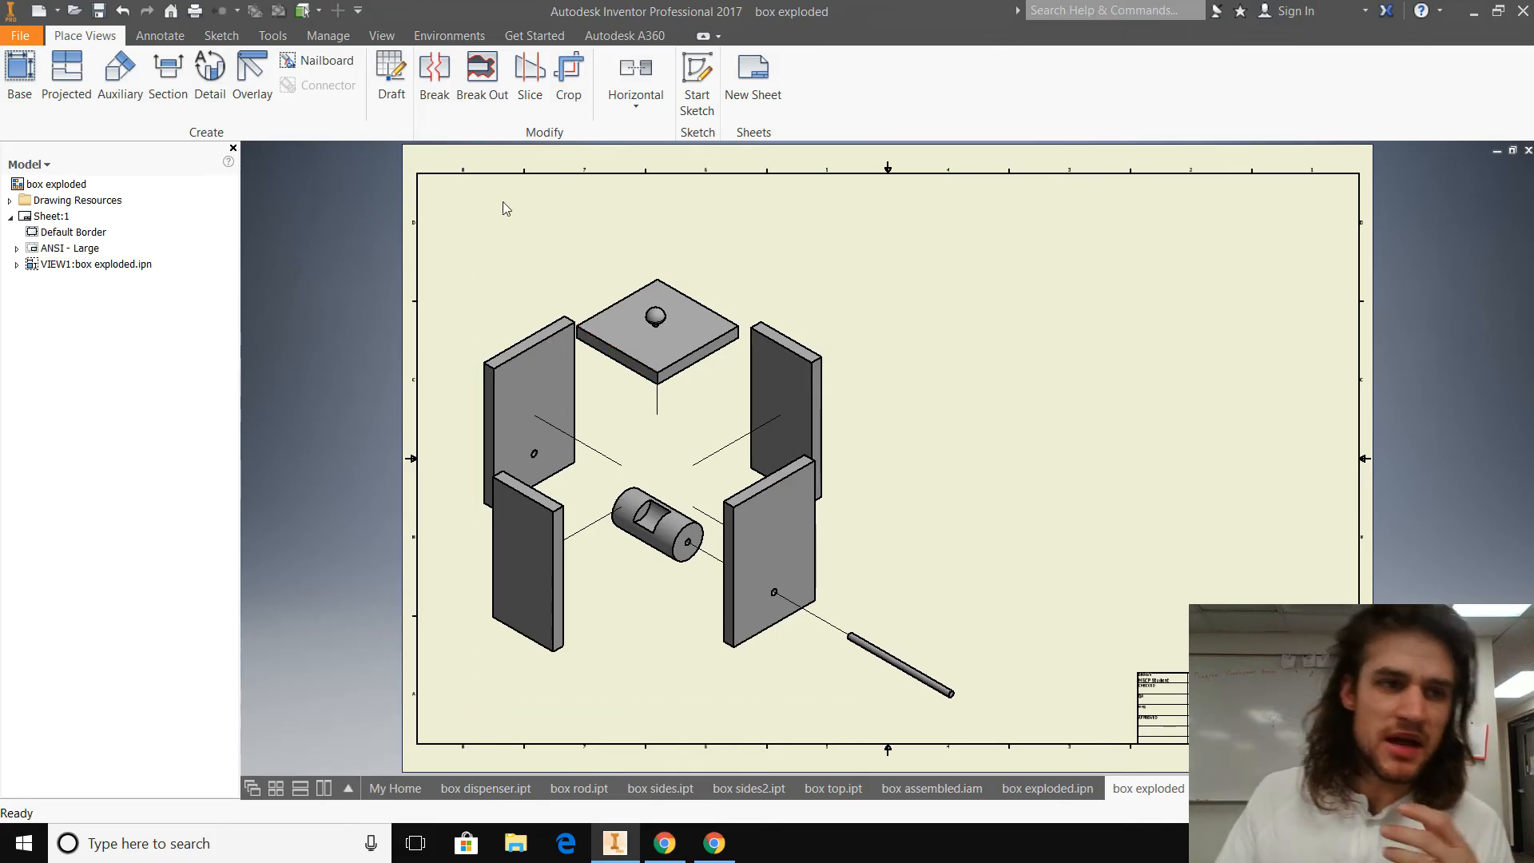
click(20, 72)
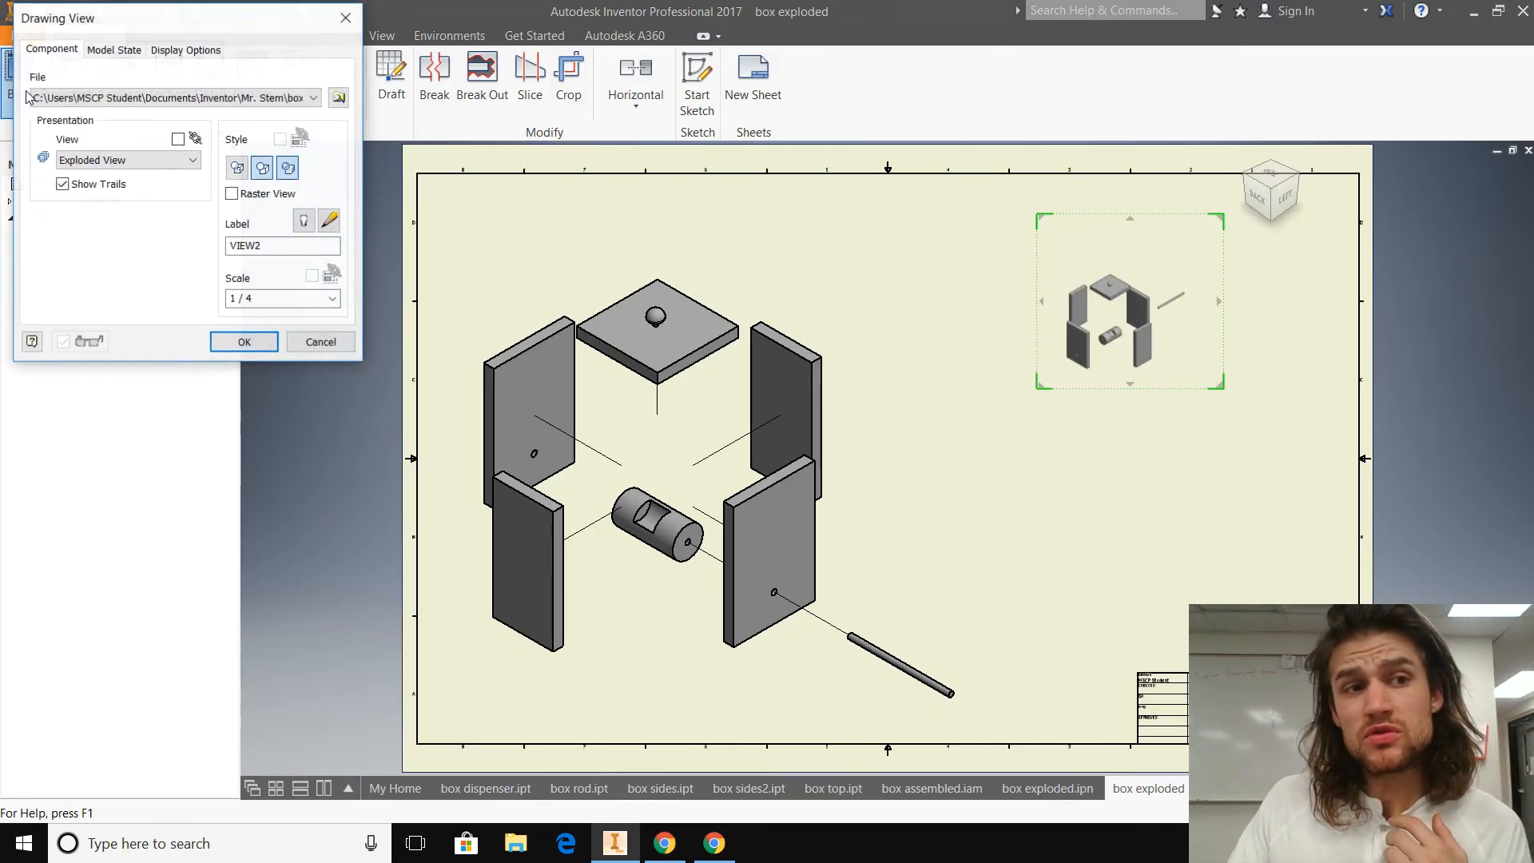
click(307, 98)
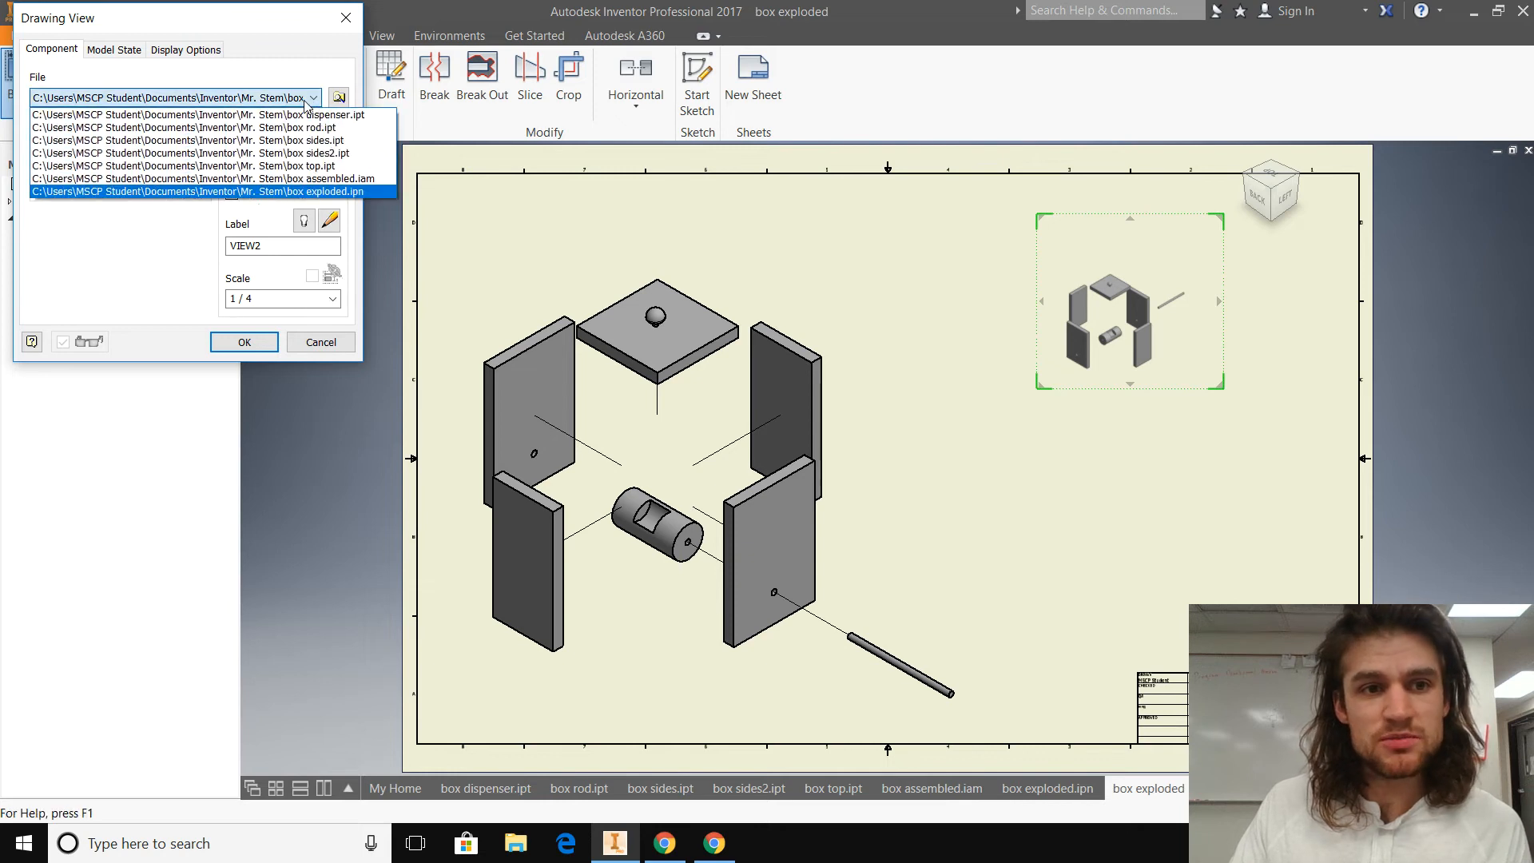
click(346, 179)
mouse_move(1247, 195)
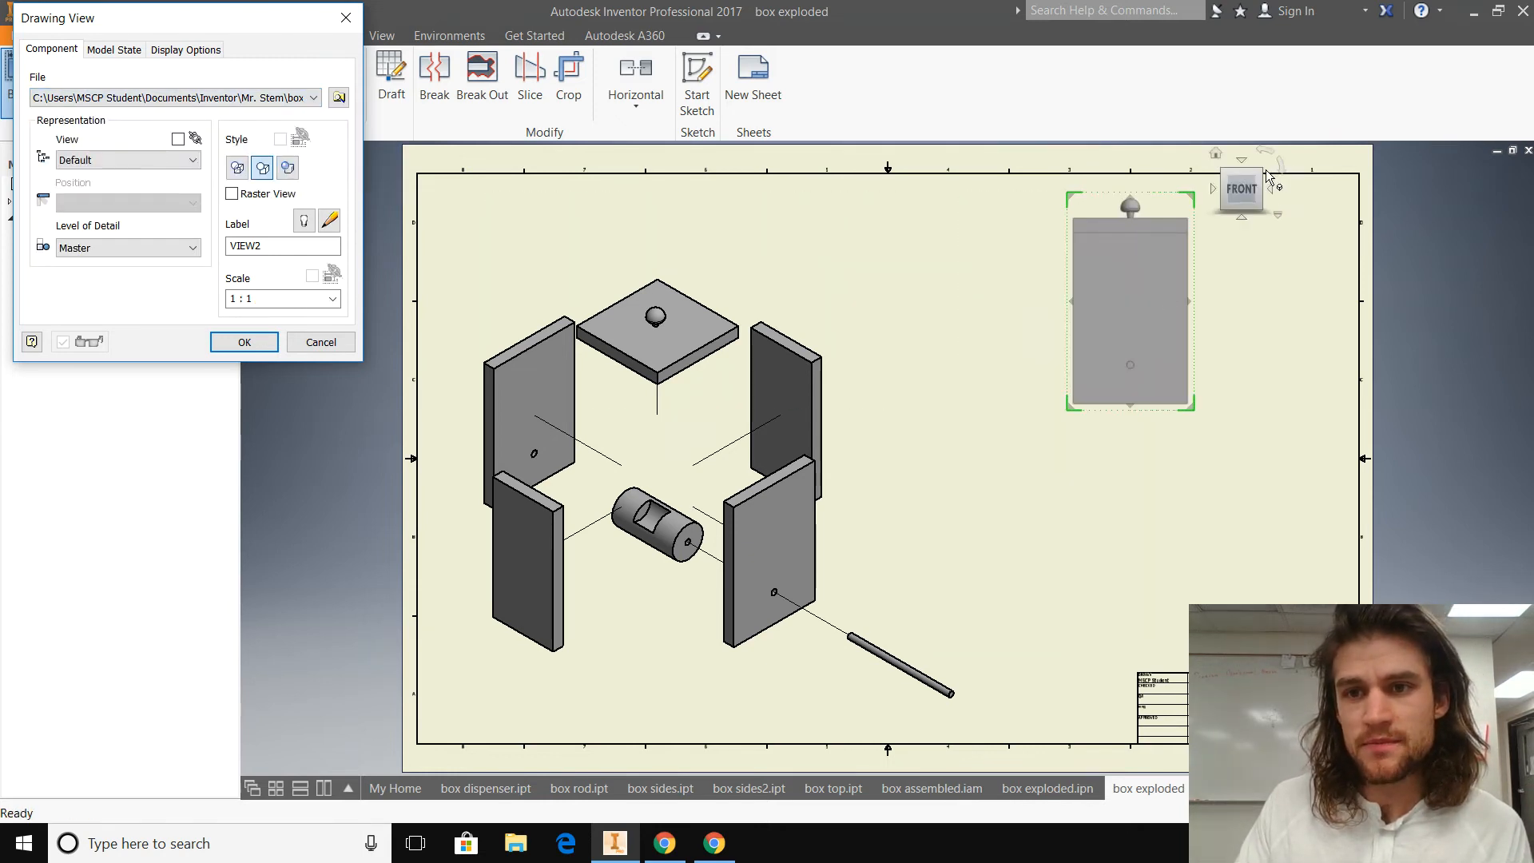
click(1267, 176)
mouse_move(1139, 301)
mouse_down()
mouse_move(1008, 297)
mouse_move(1232, 283)
mouse_move(948, 268)
mouse_move(994, 290)
mouse_up()
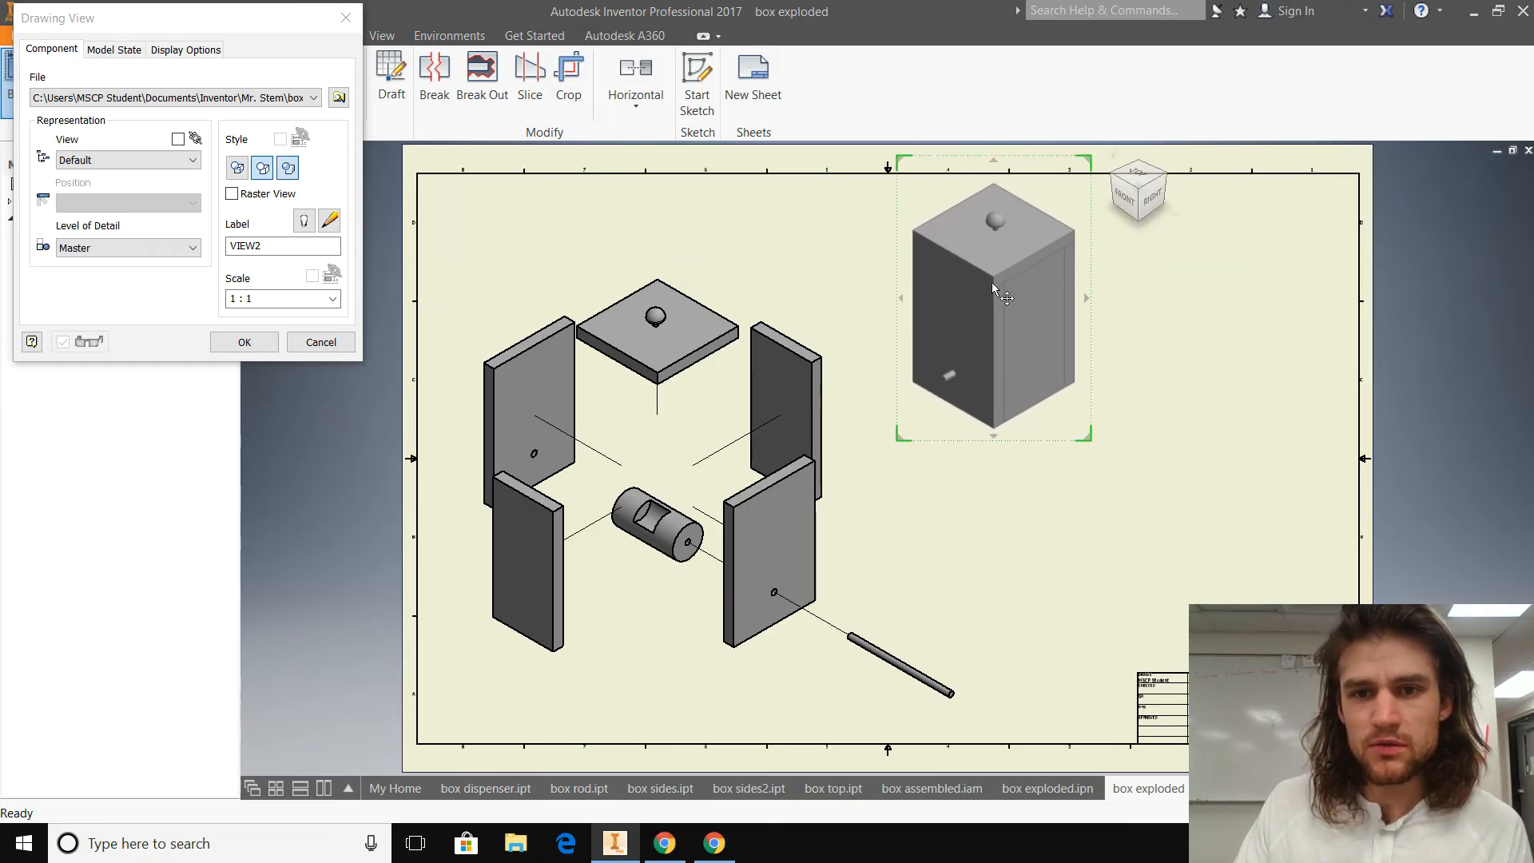
click(1113, 181)
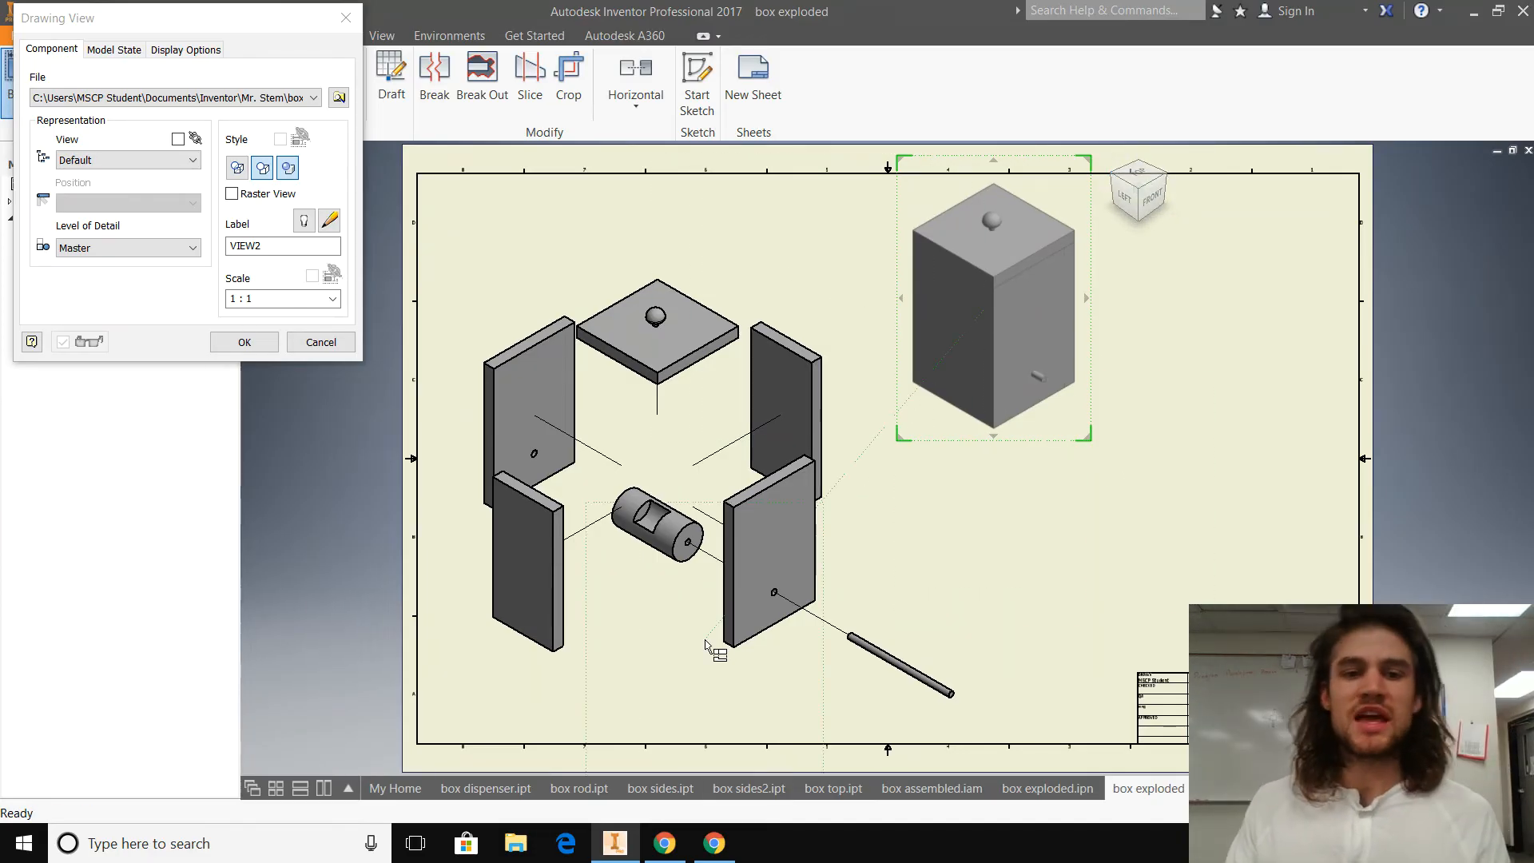
key(Escape)
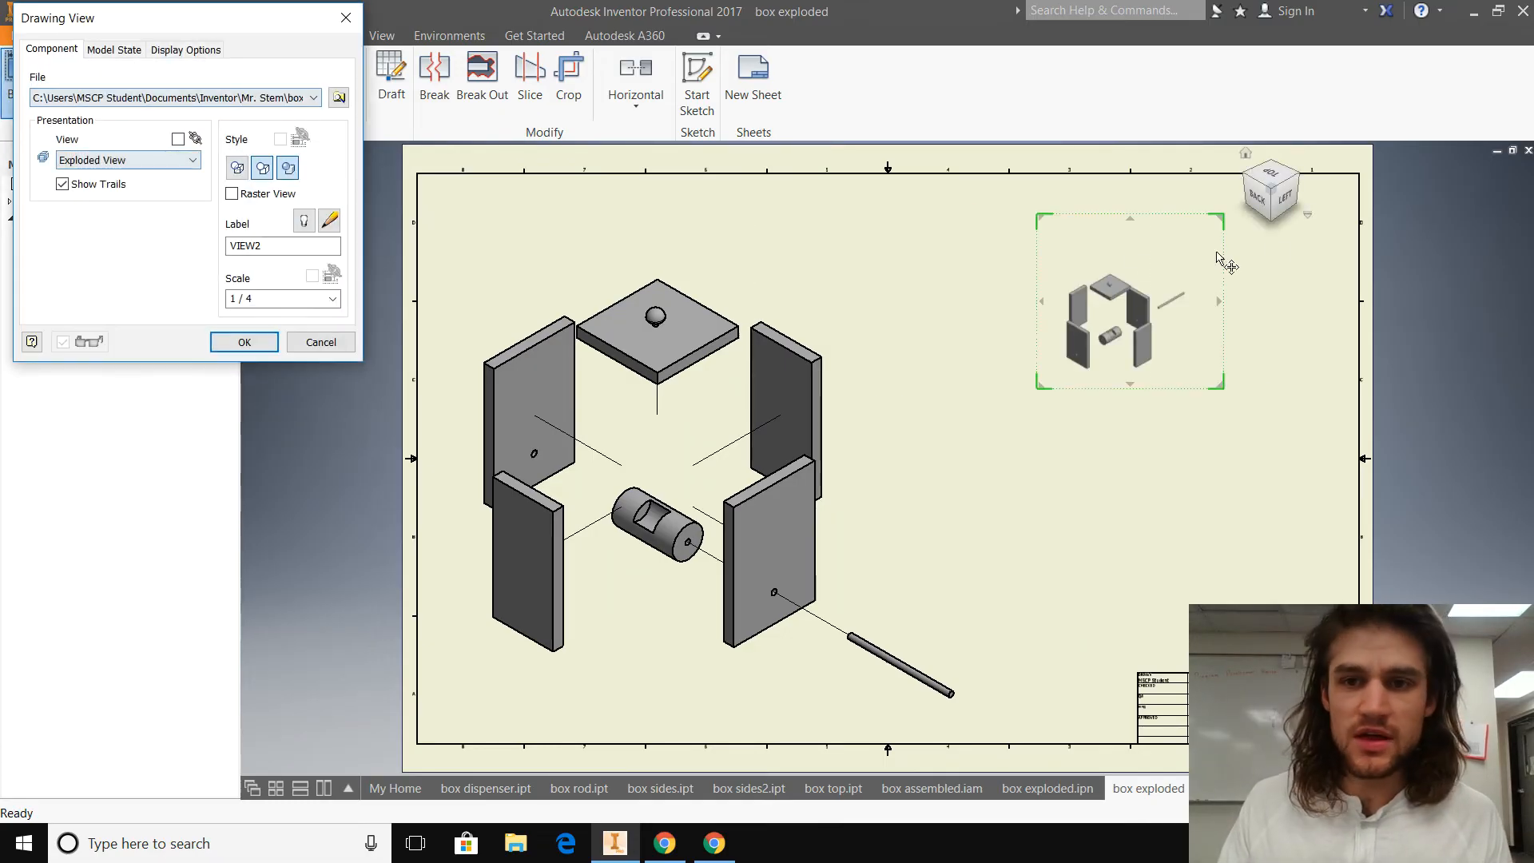
Step: Place a shaded 1:1 base view of box assembled.iam beside the exploded view, in the same left-front isometric orientation
click(311, 97)
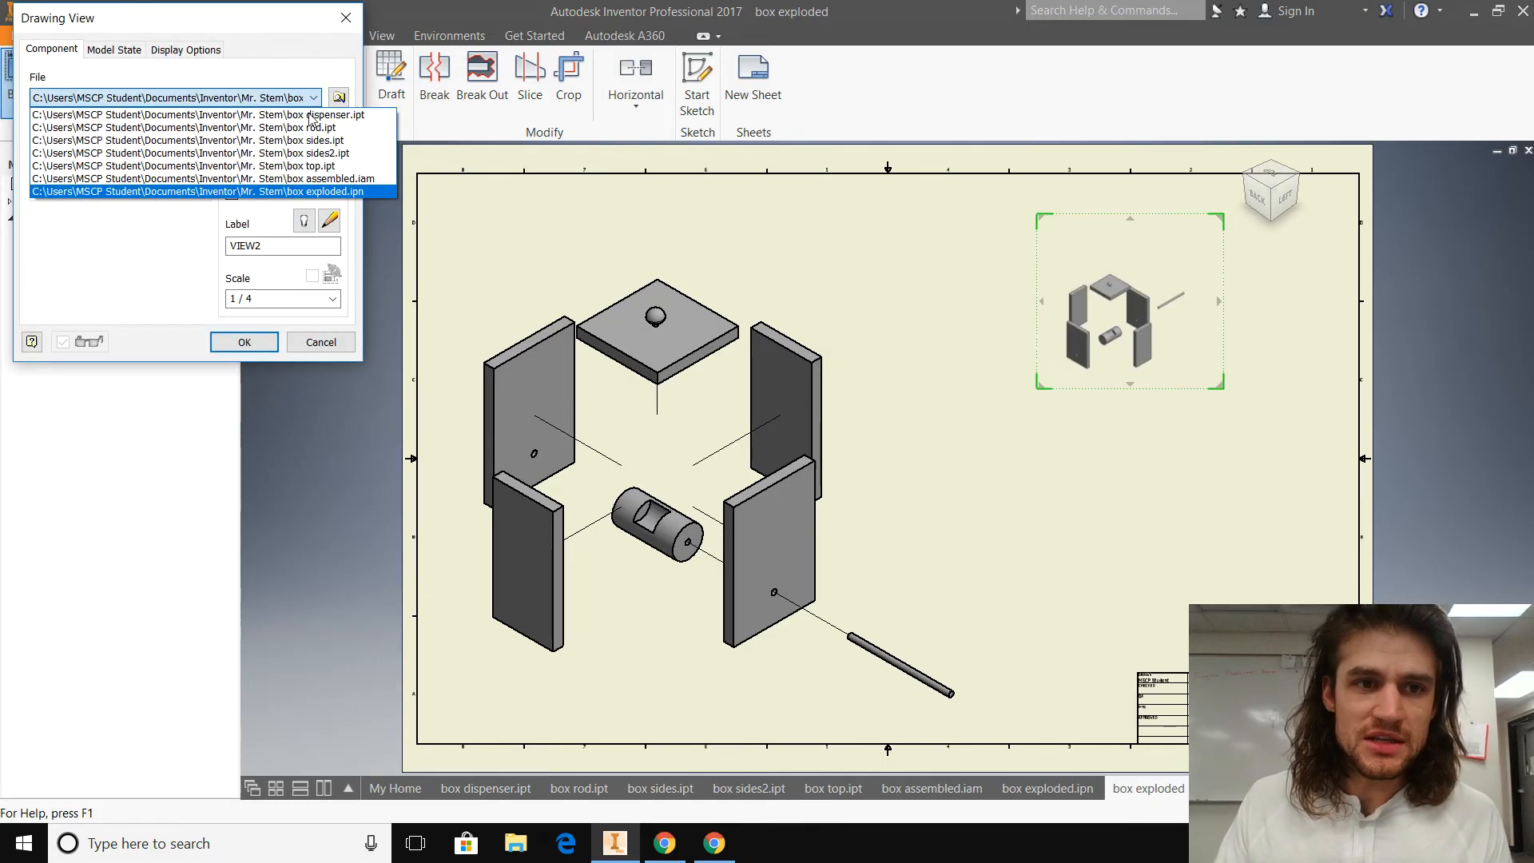
click(159, 183)
mouse_move(1246, 198)
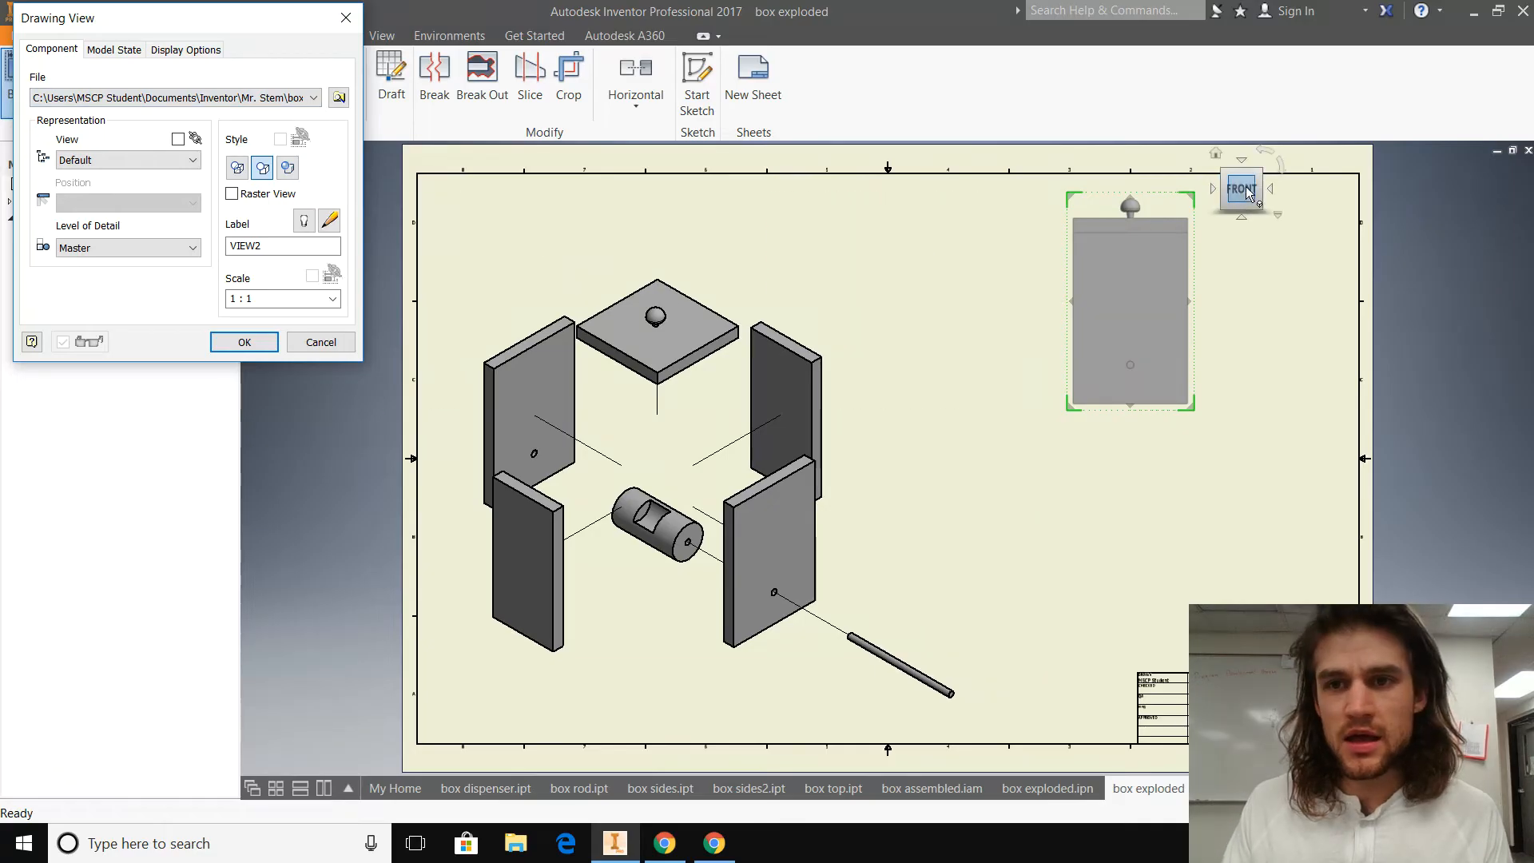
click(1221, 171)
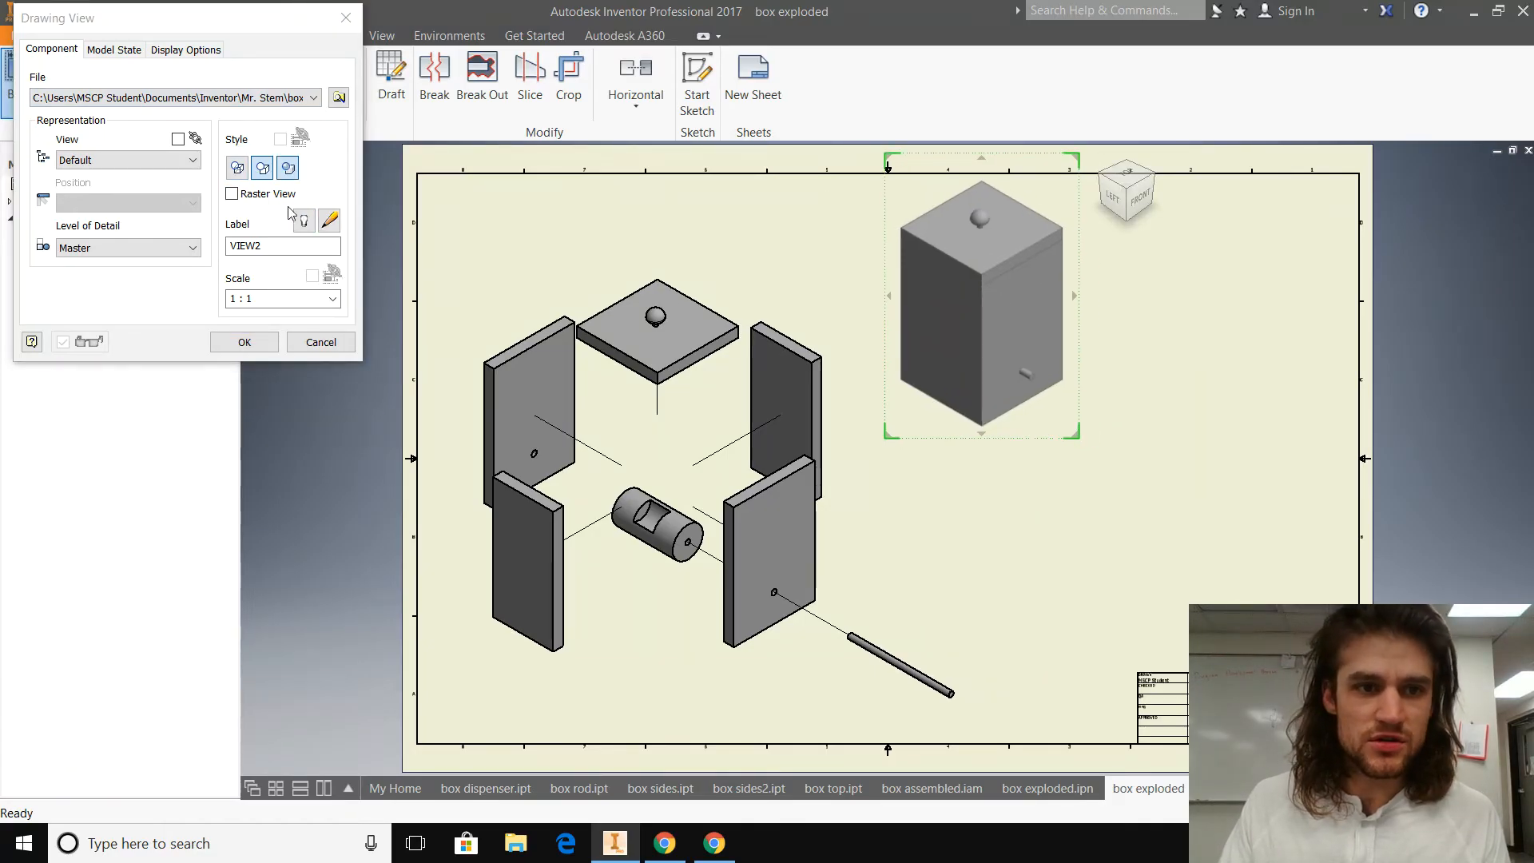
click(246, 343)
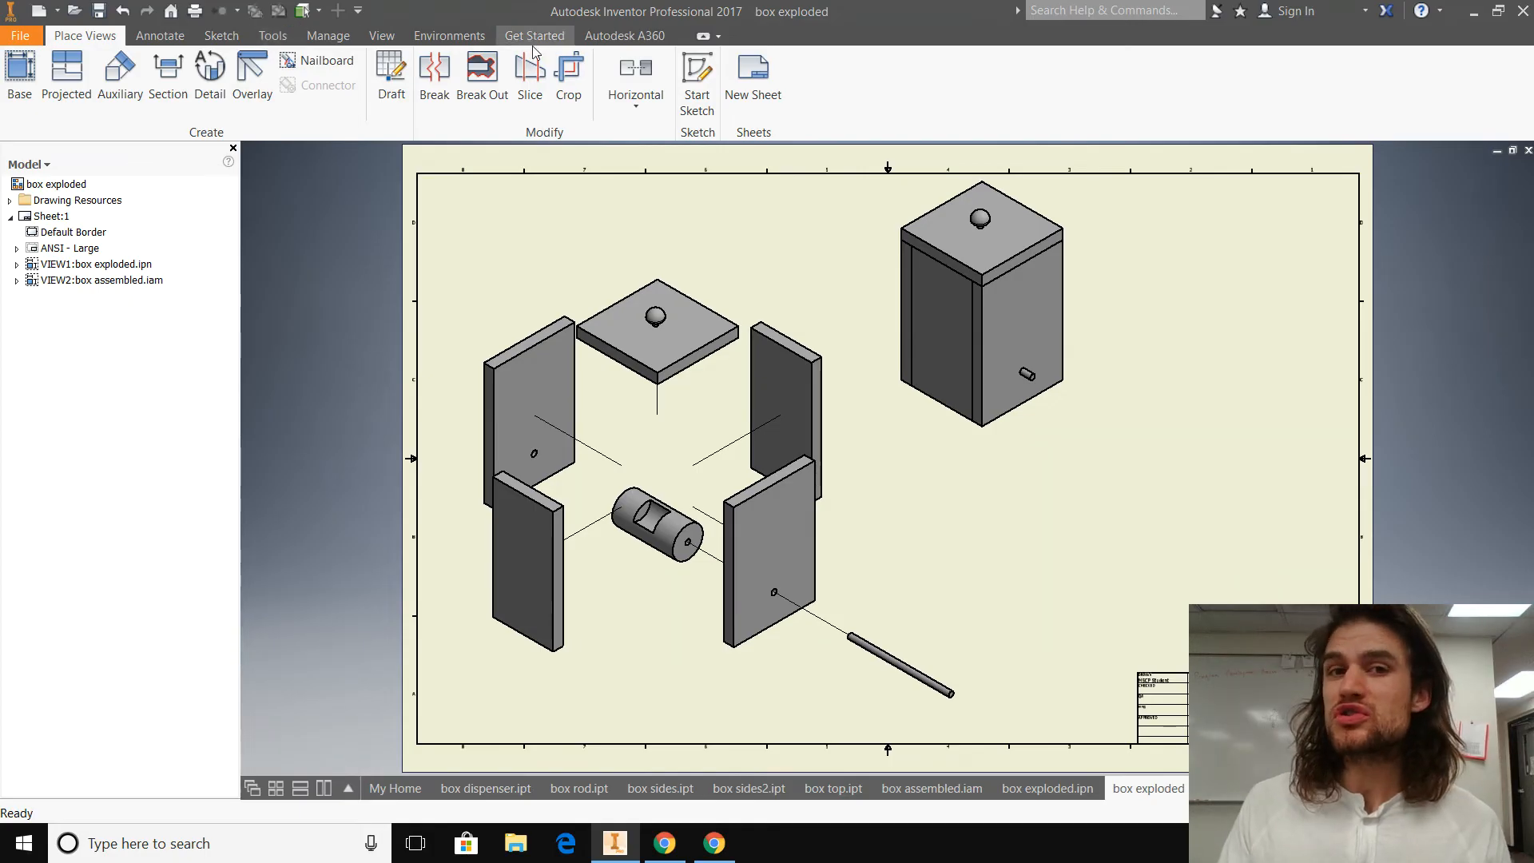
Step: Open the Styles Editor and look through the dimension, datum target, hatch, revision table and view annotation styles
click(332, 38)
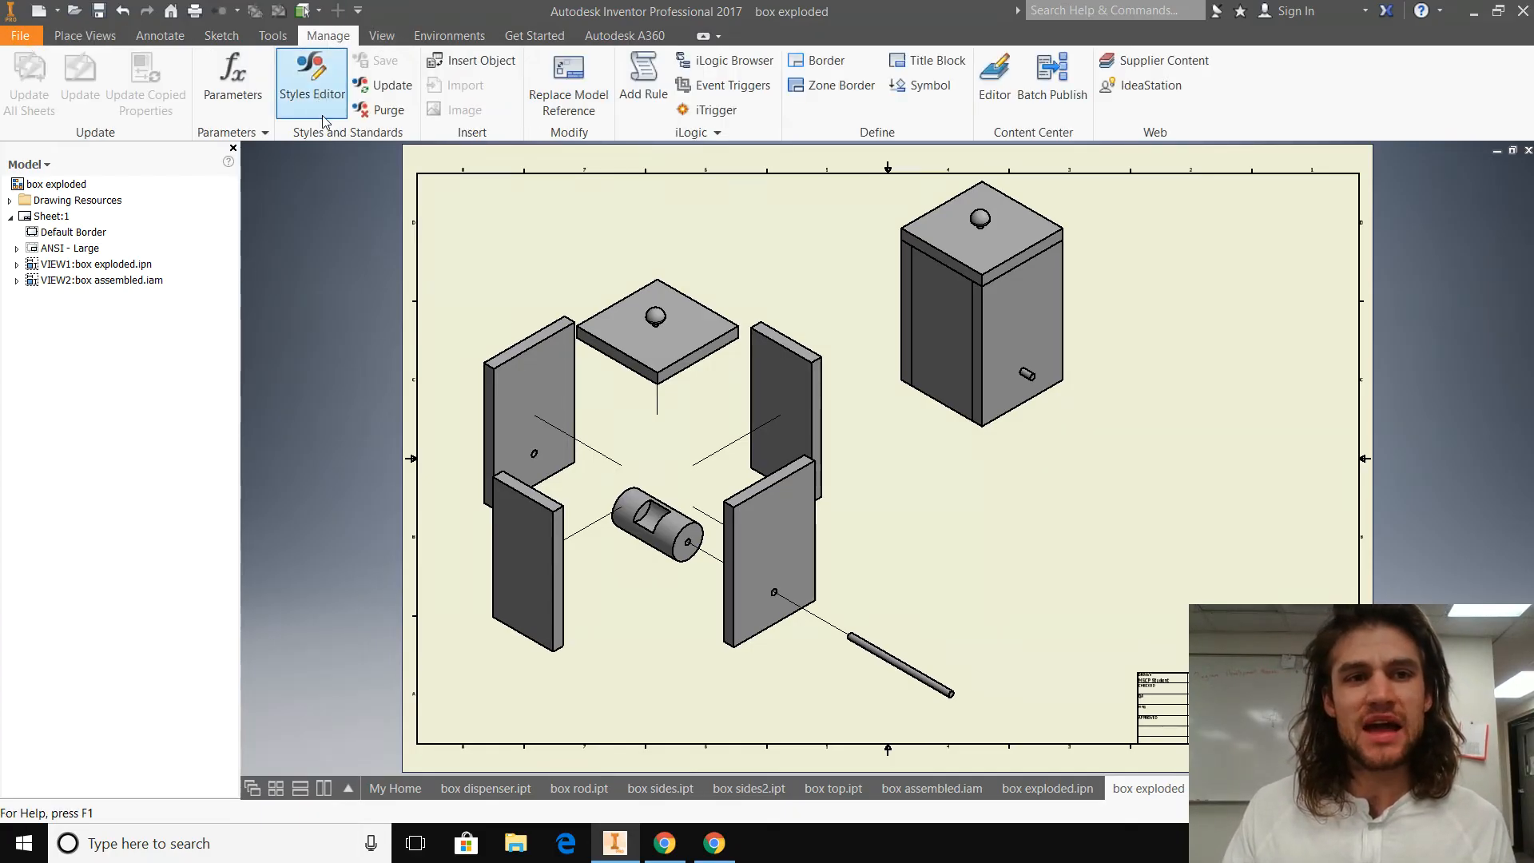
click(311, 76)
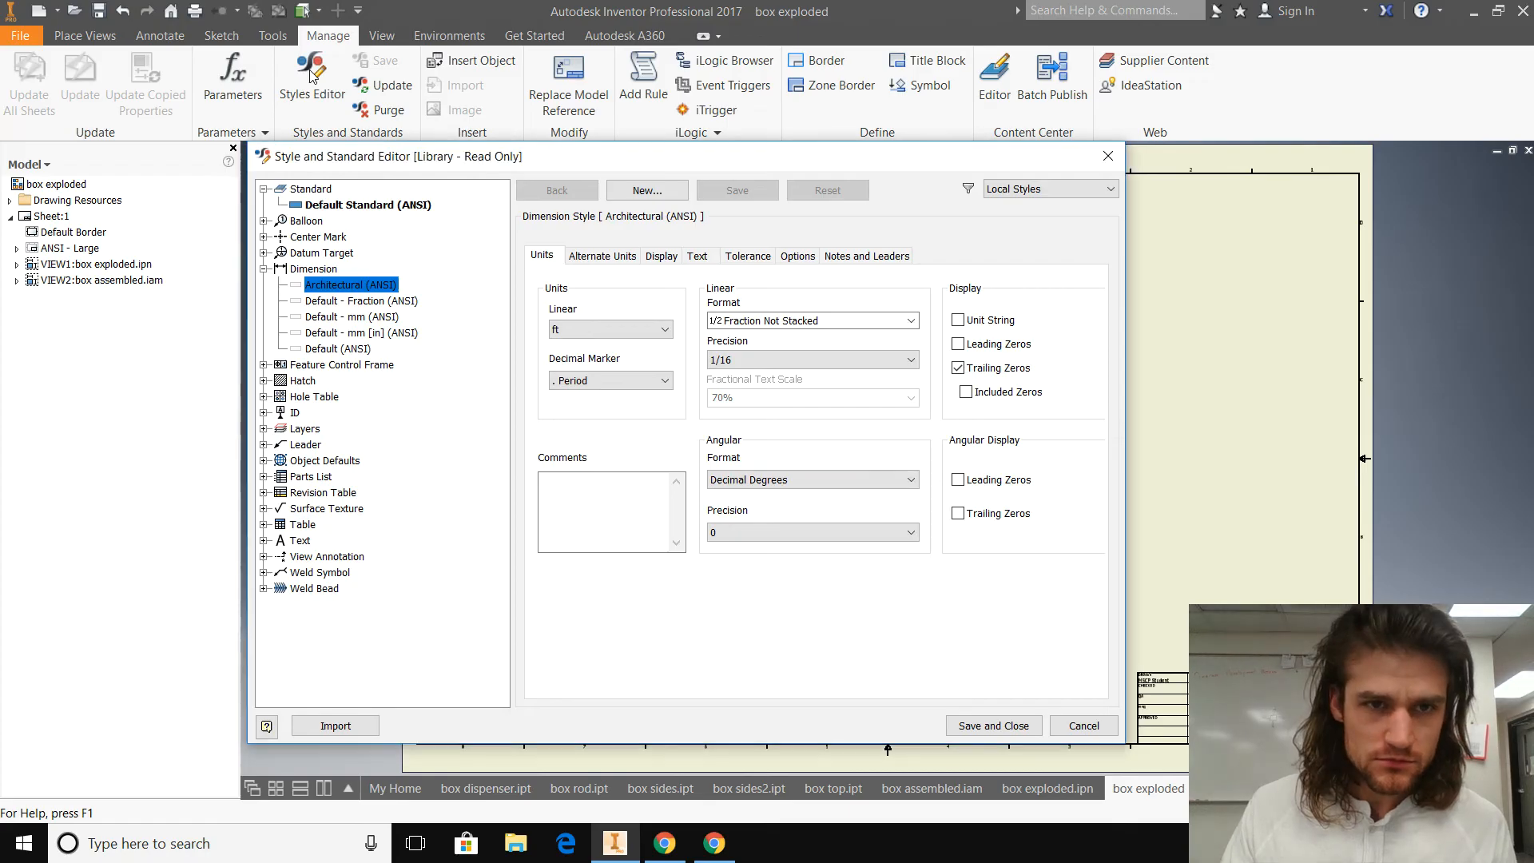
click(263, 270)
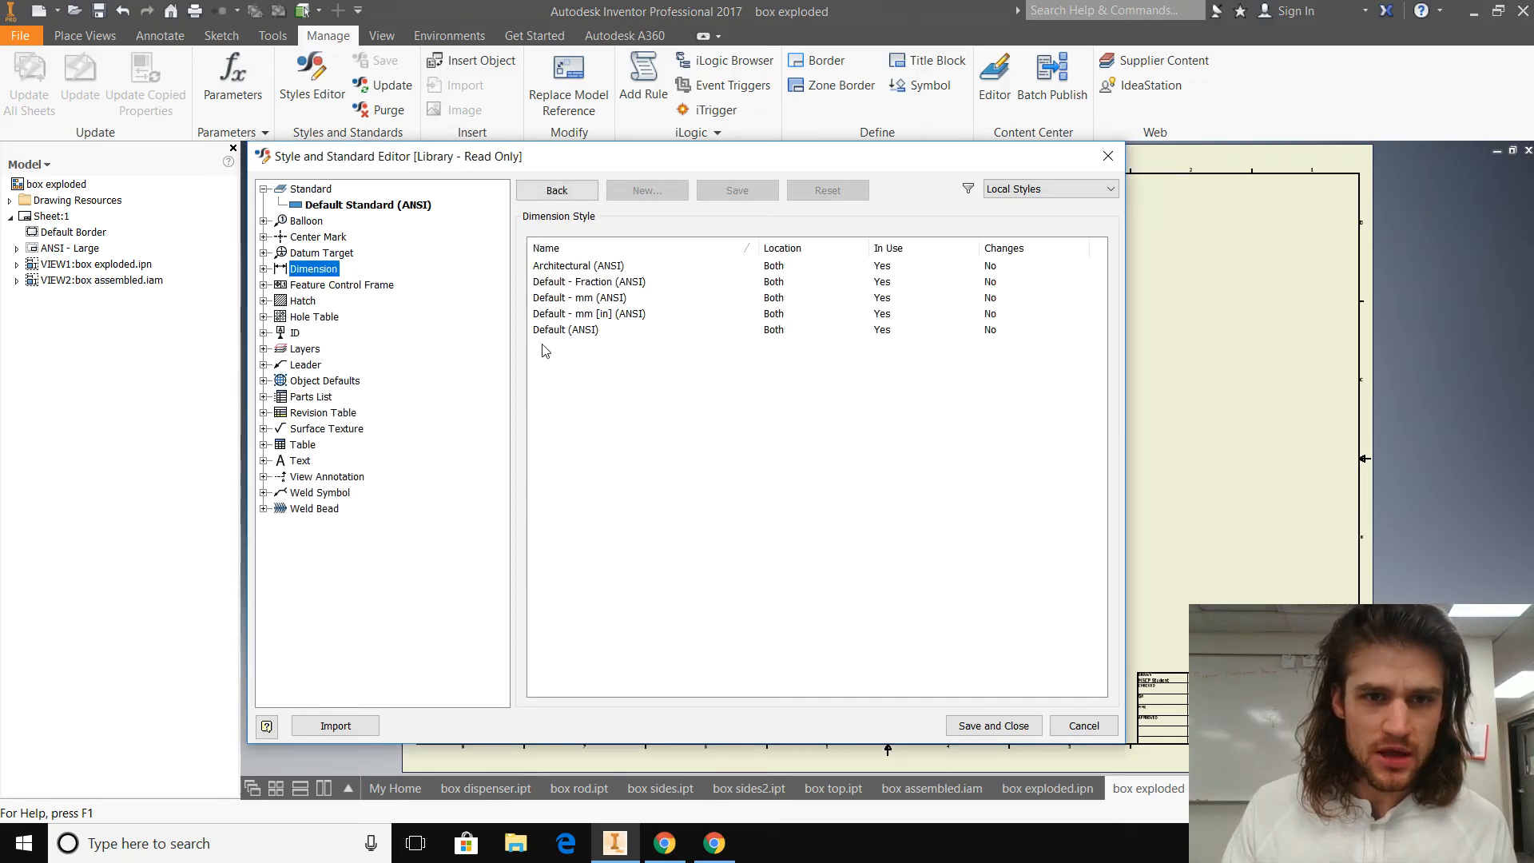
click(613, 268)
click(340, 253)
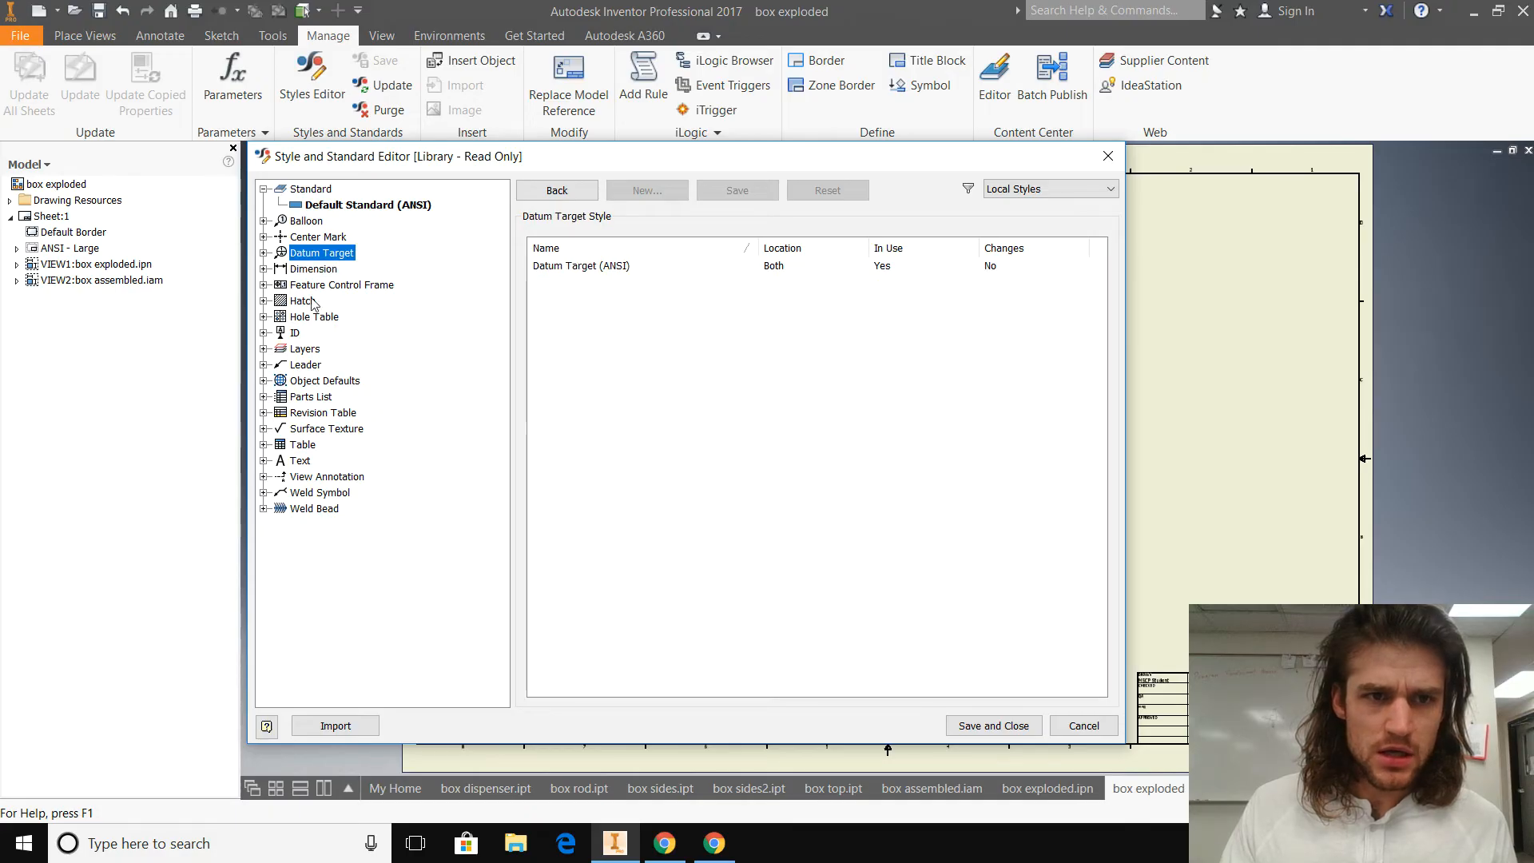
click(304, 301)
click(320, 413)
click(324, 476)
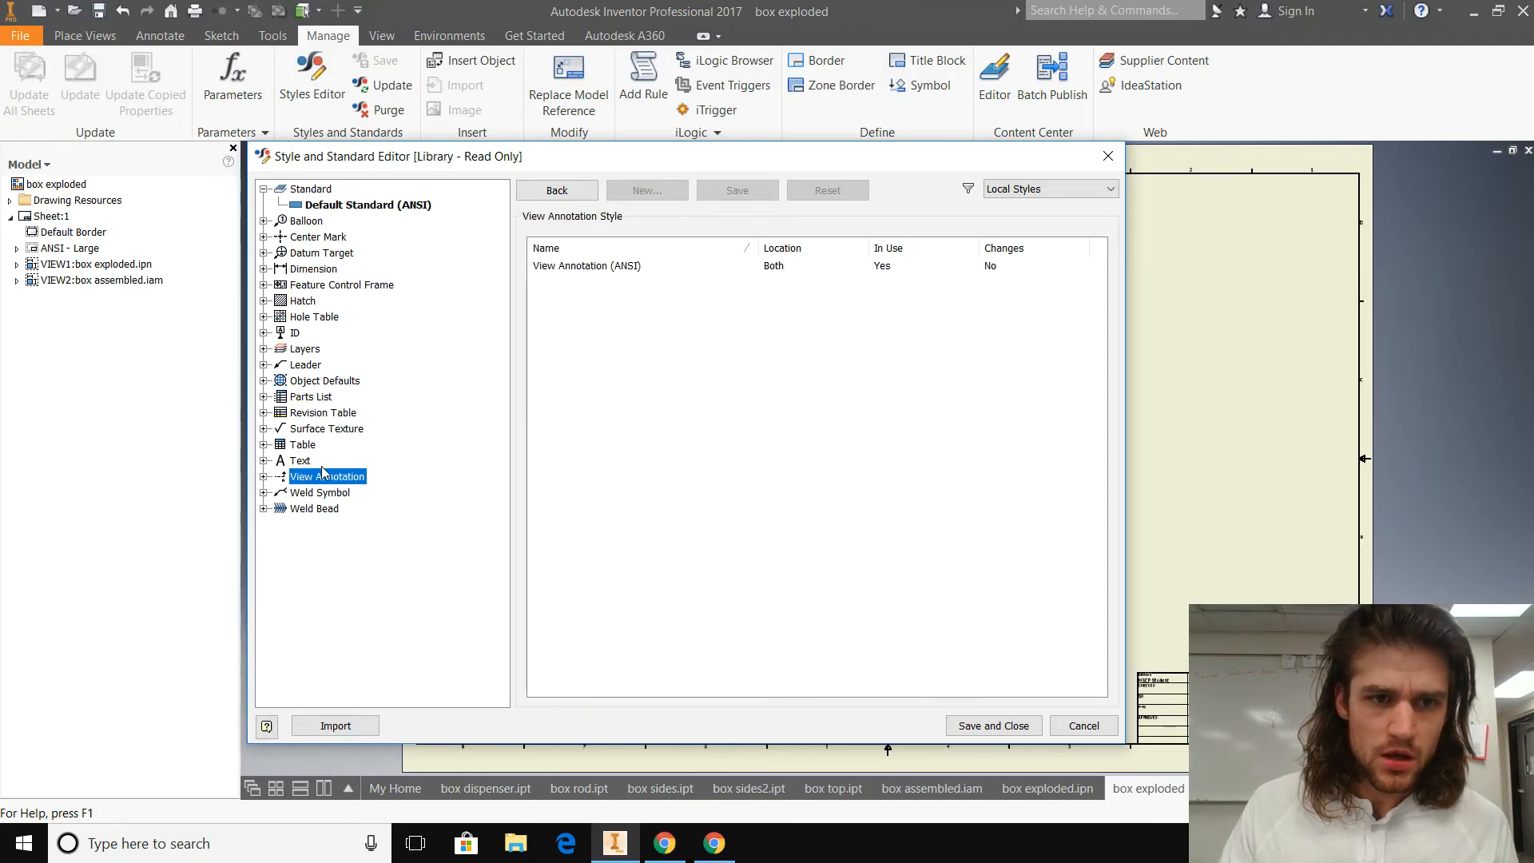
Step: Set the text height of Note Text (ANSI), the title text style of Table (ANSI), to 0.320 in and save the edit
click(302, 446)
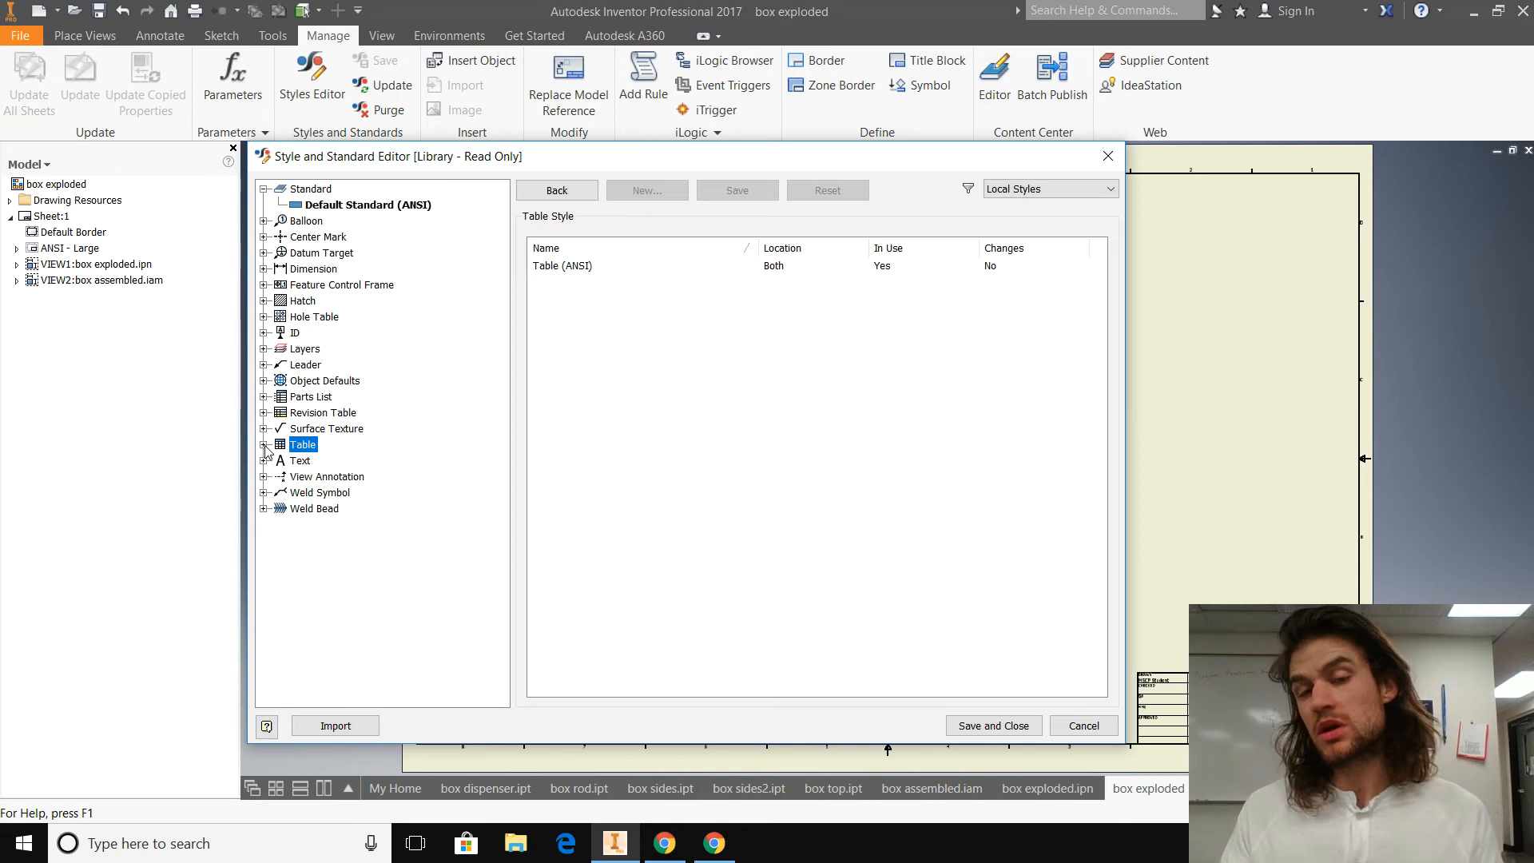
click(264, 445)
click(320, 462)
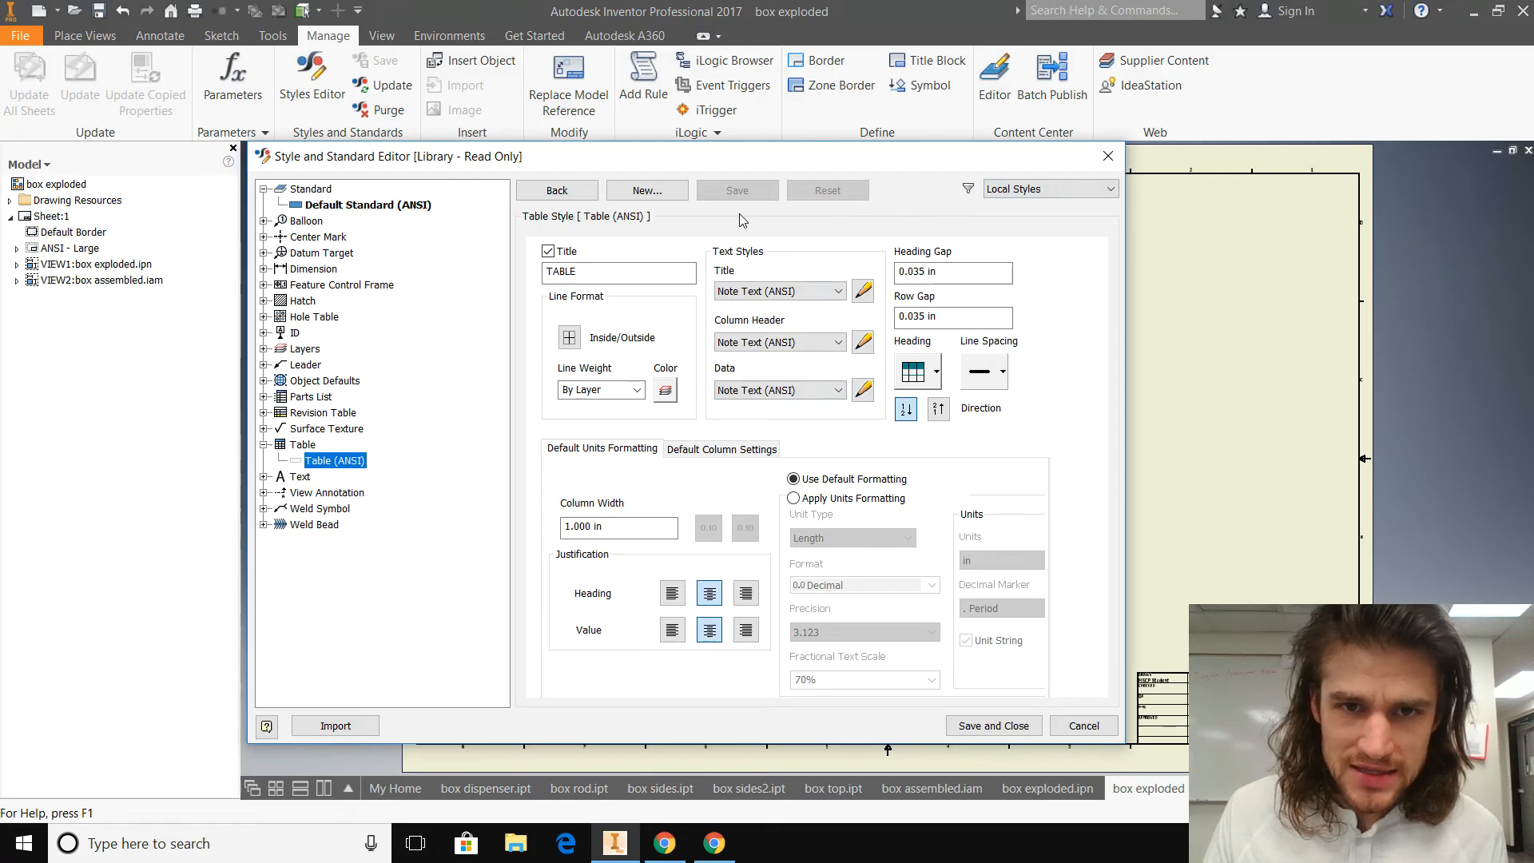
click(863, 292)
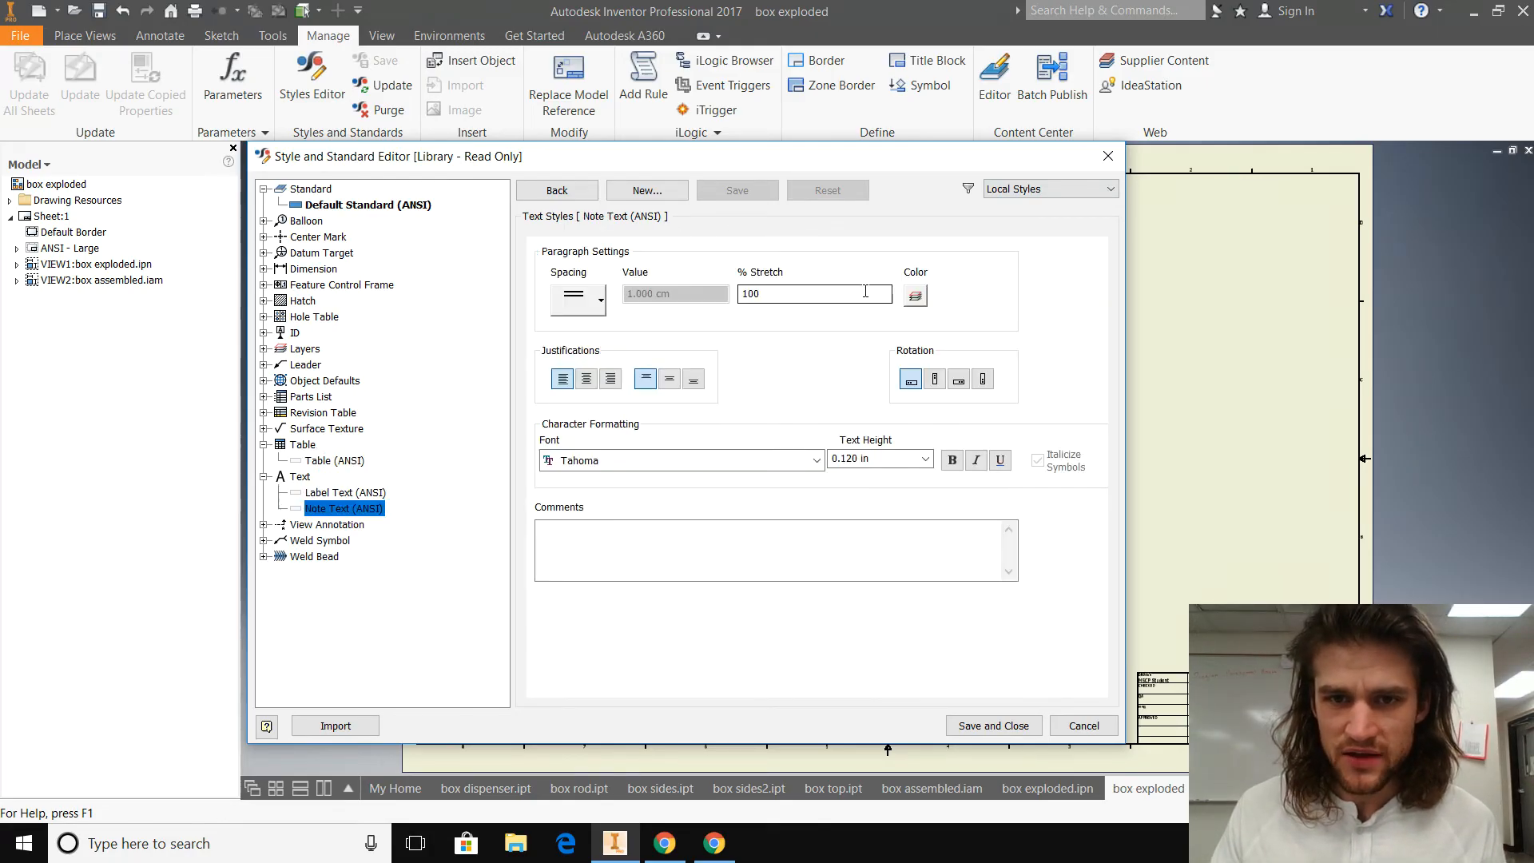
click(851, 459)
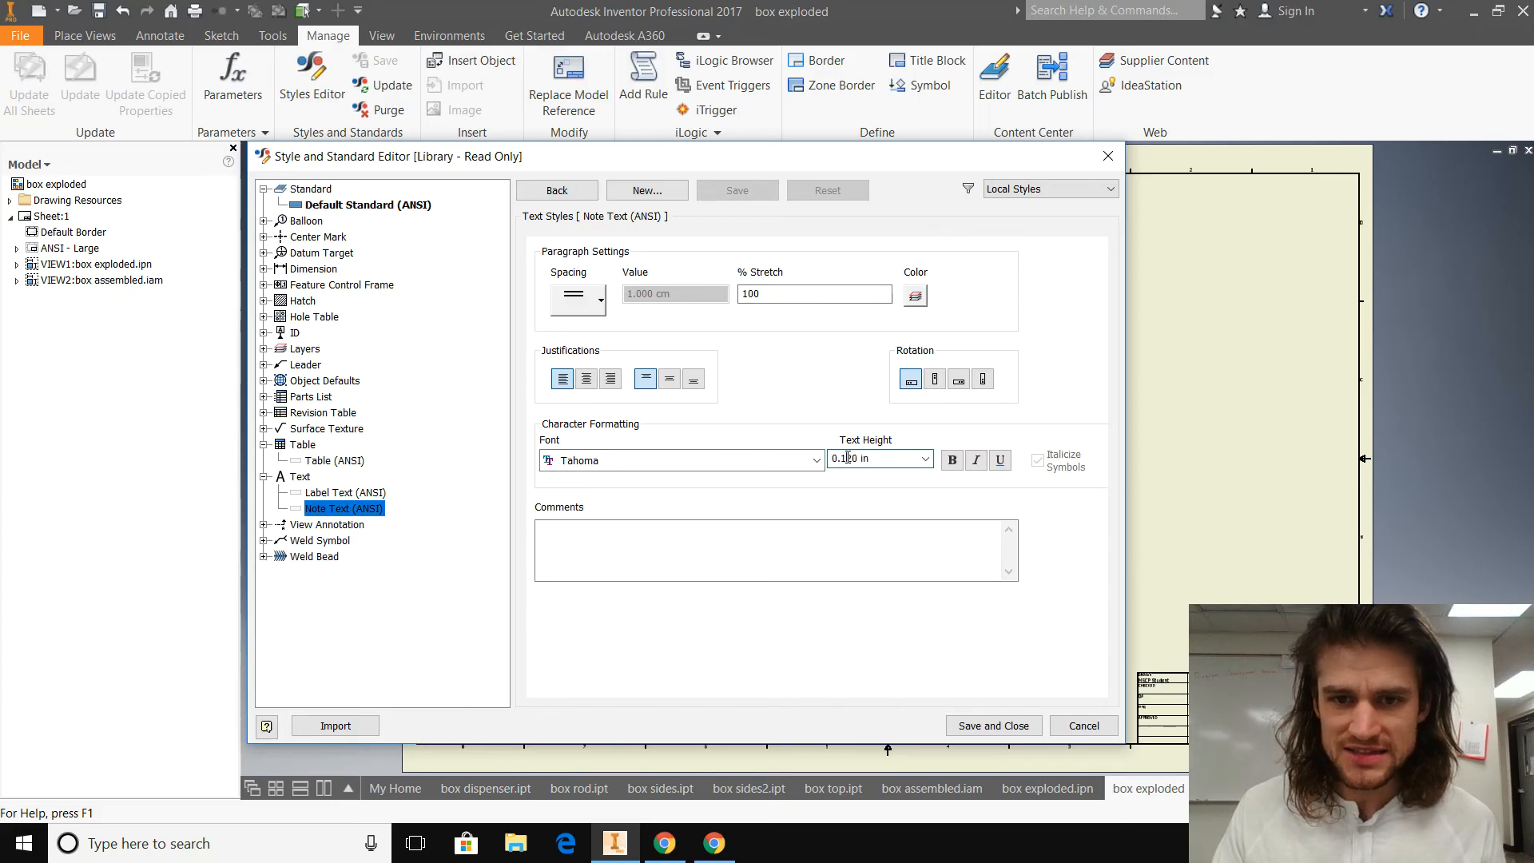
key(BackSpace)
text(3)
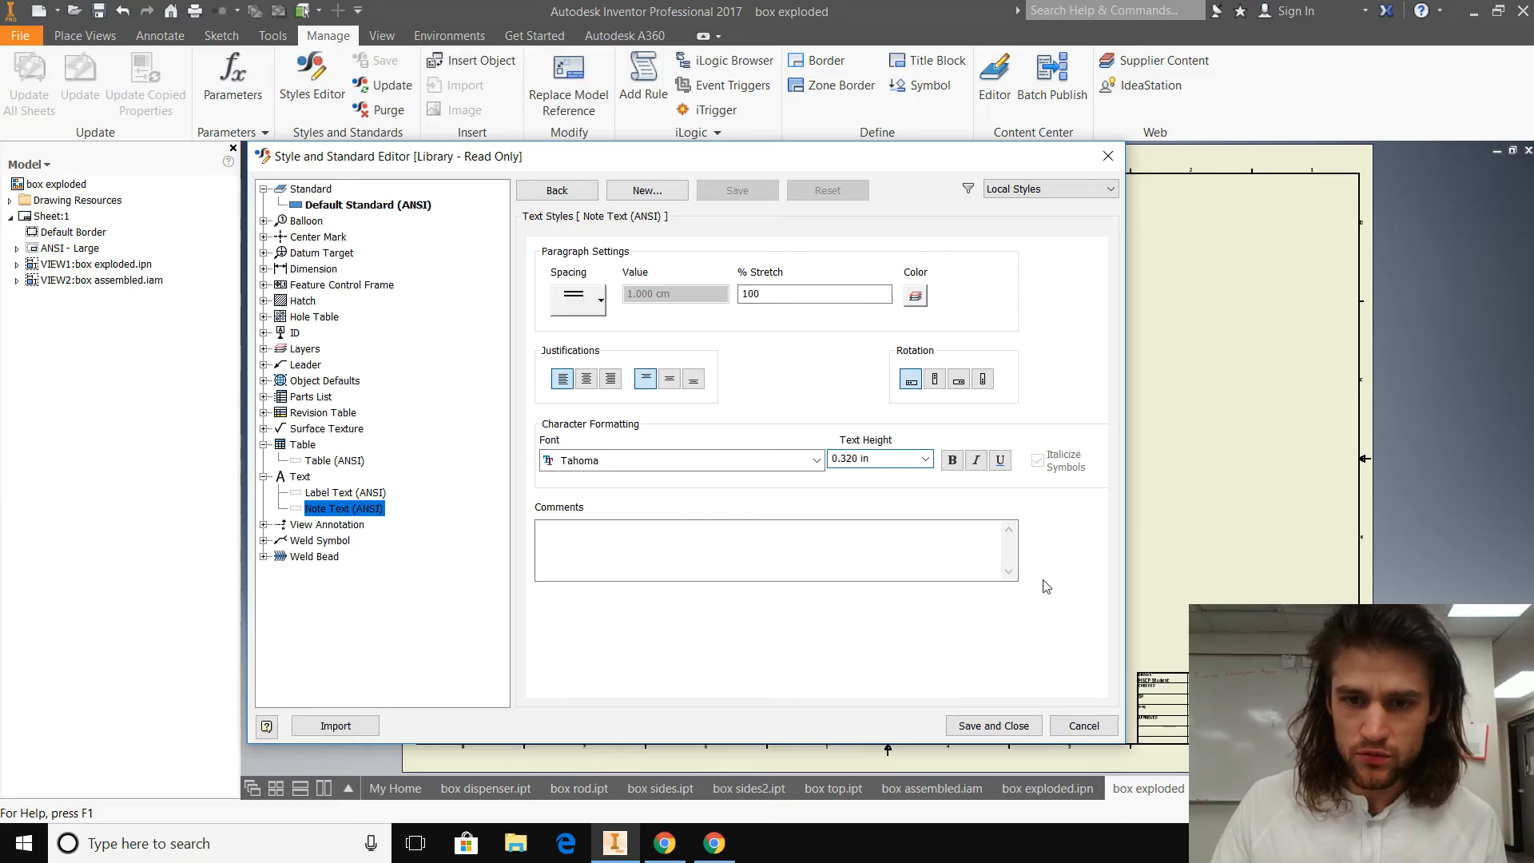
click(574, 193)
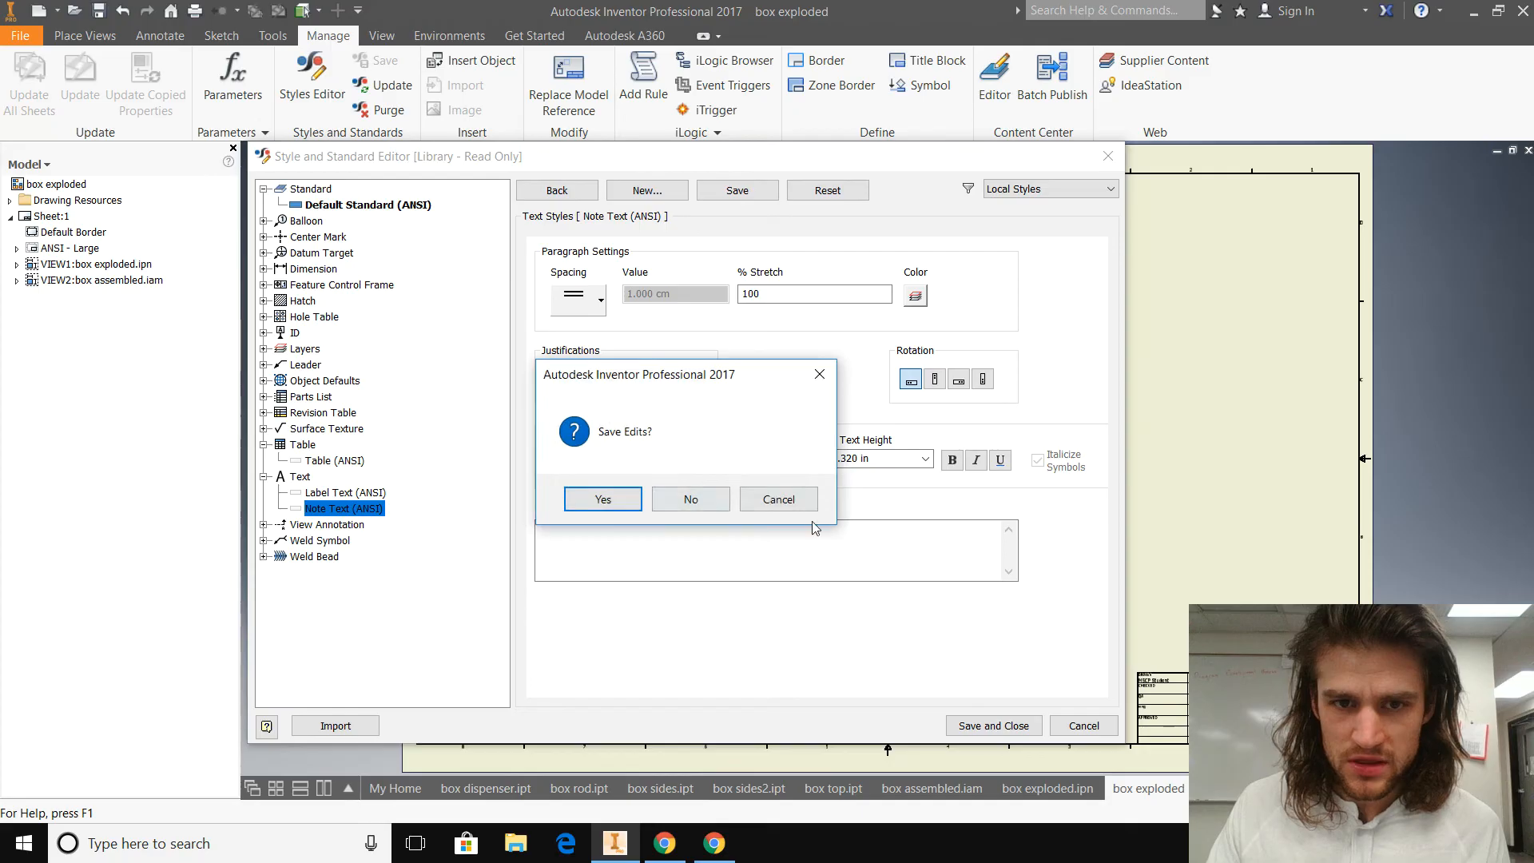
click(605, 499)
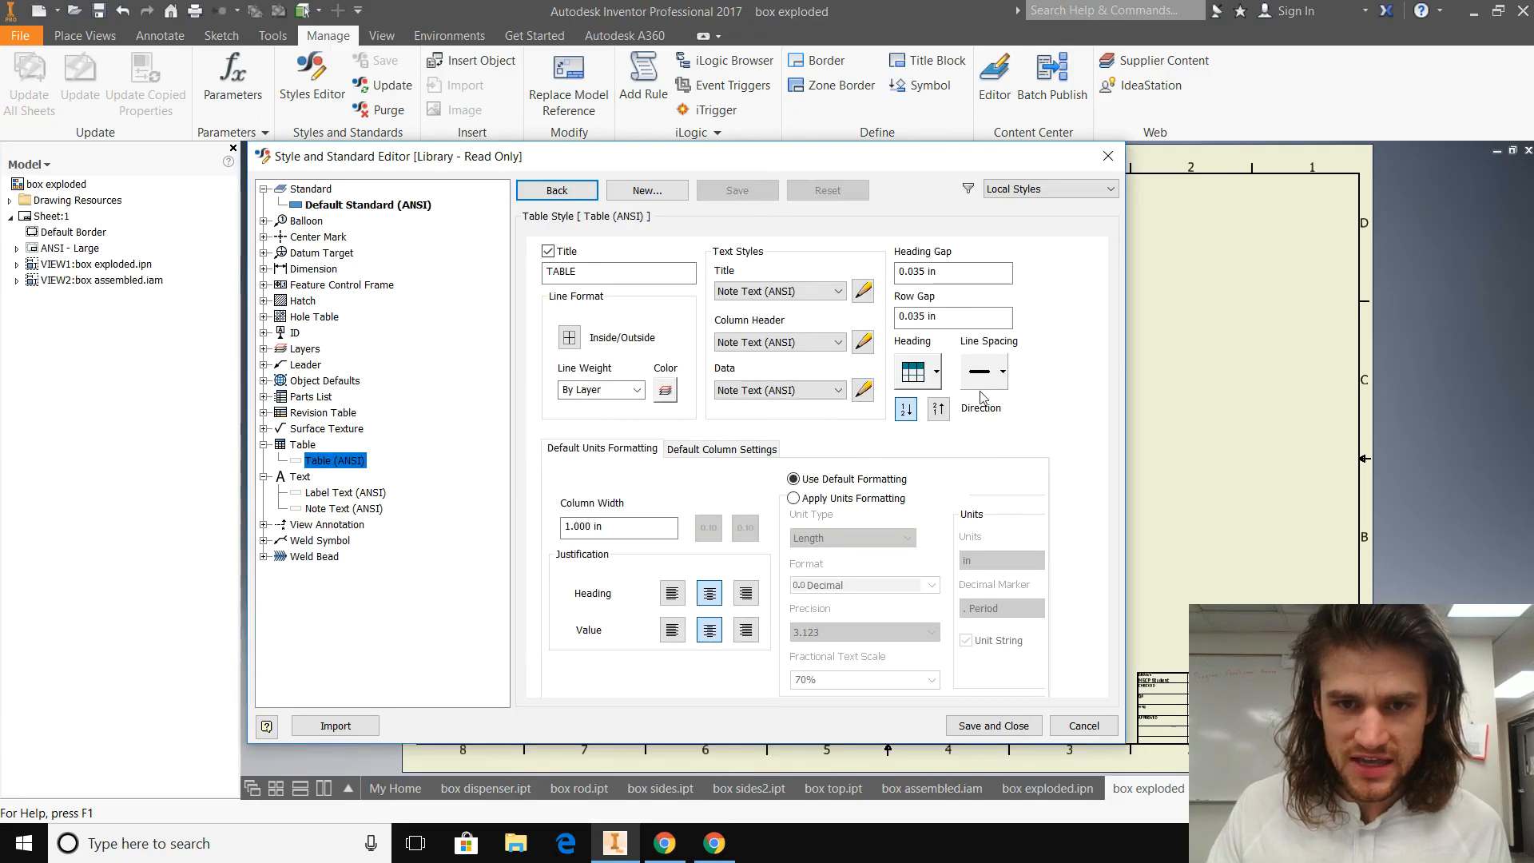
Step: Check the text height of the text styles used for the Table (ANSI) column header and data
click(859, 342)
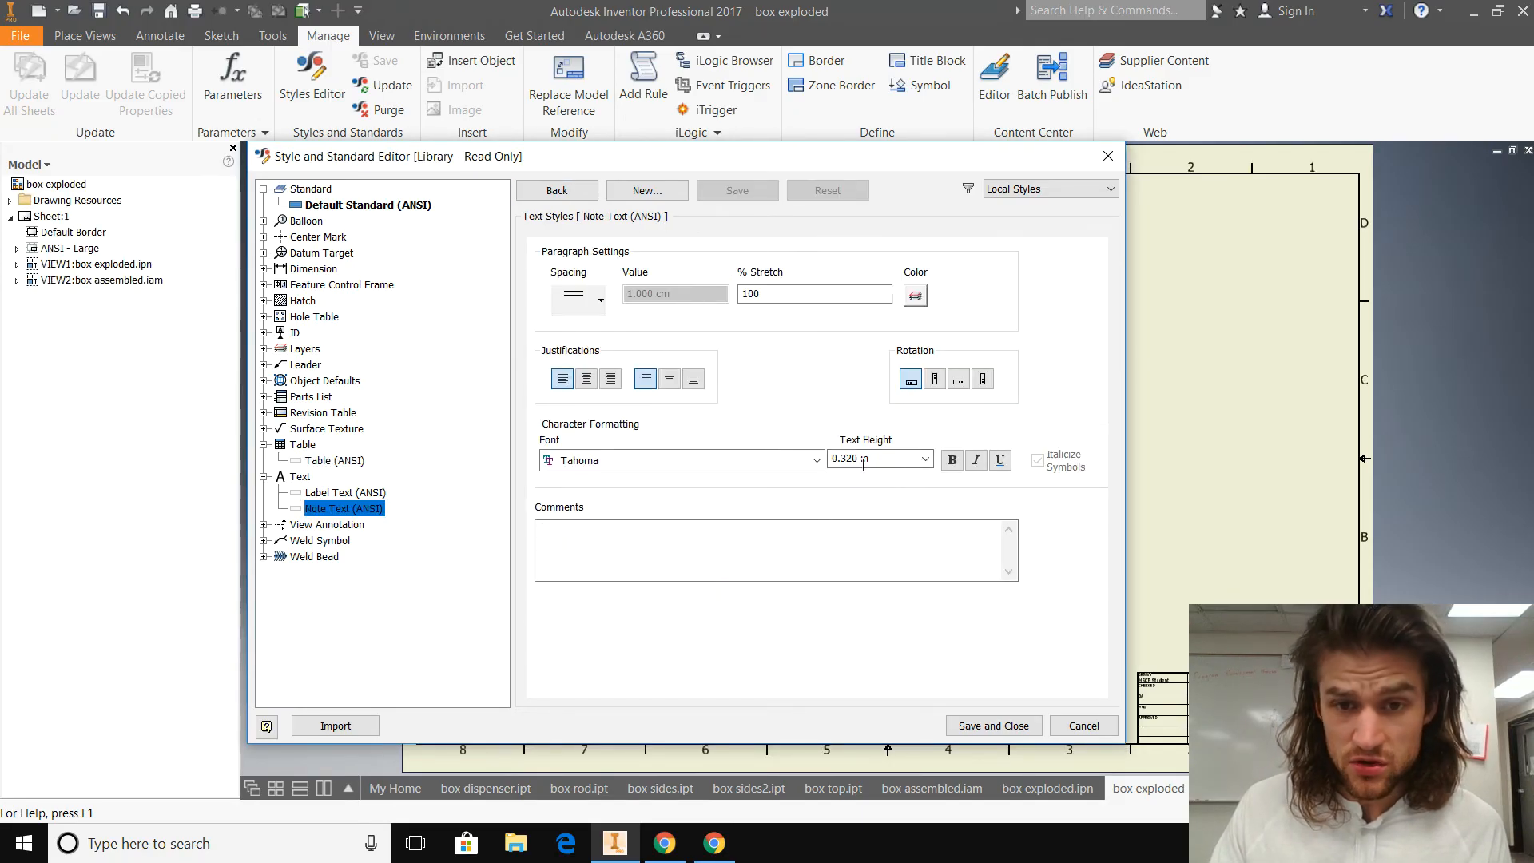
click(582, 194)
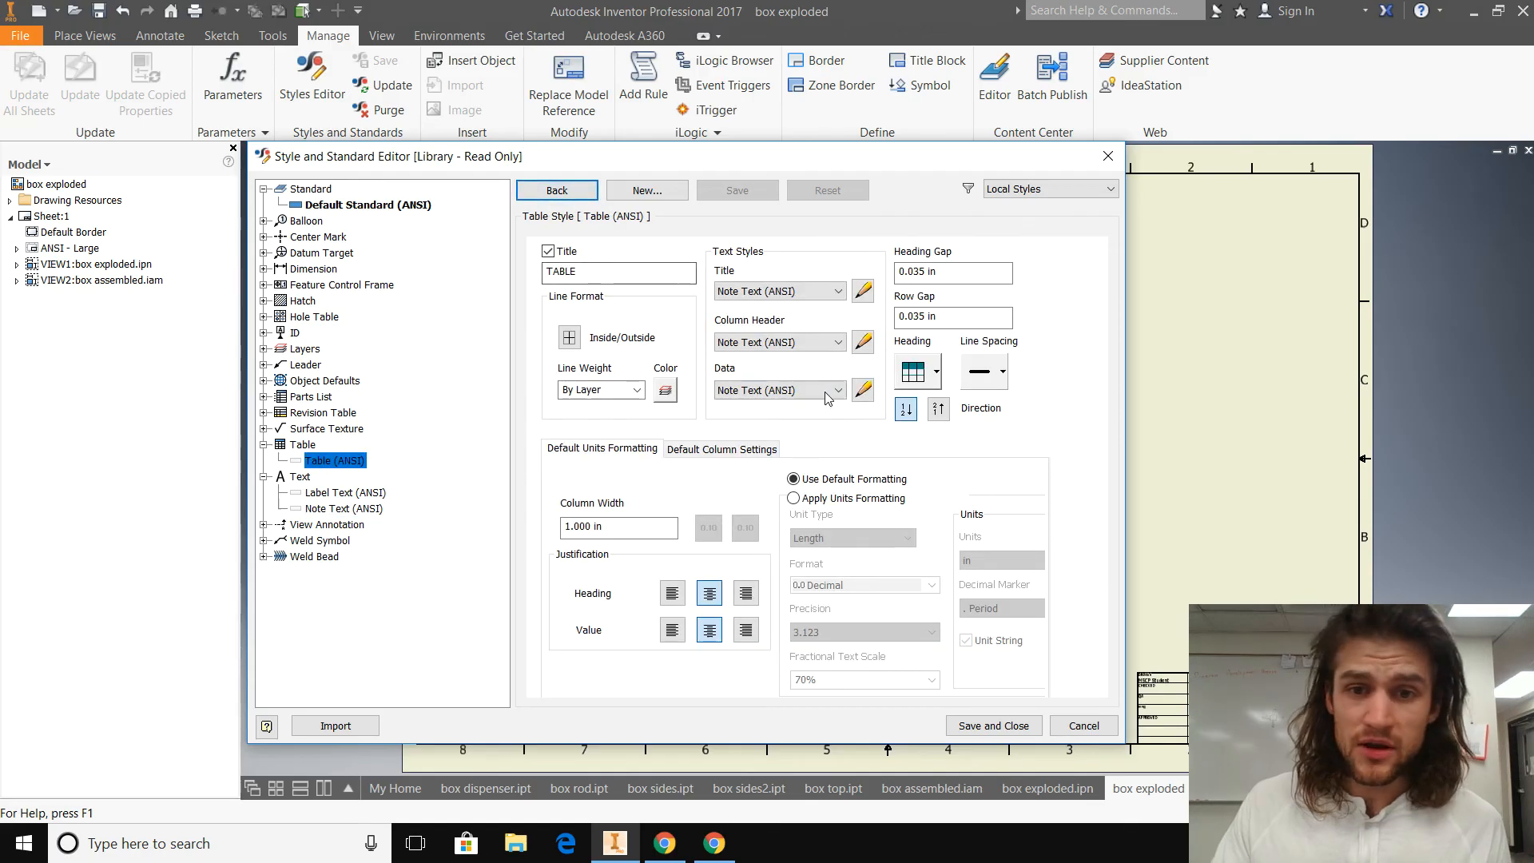
click(862, 392)
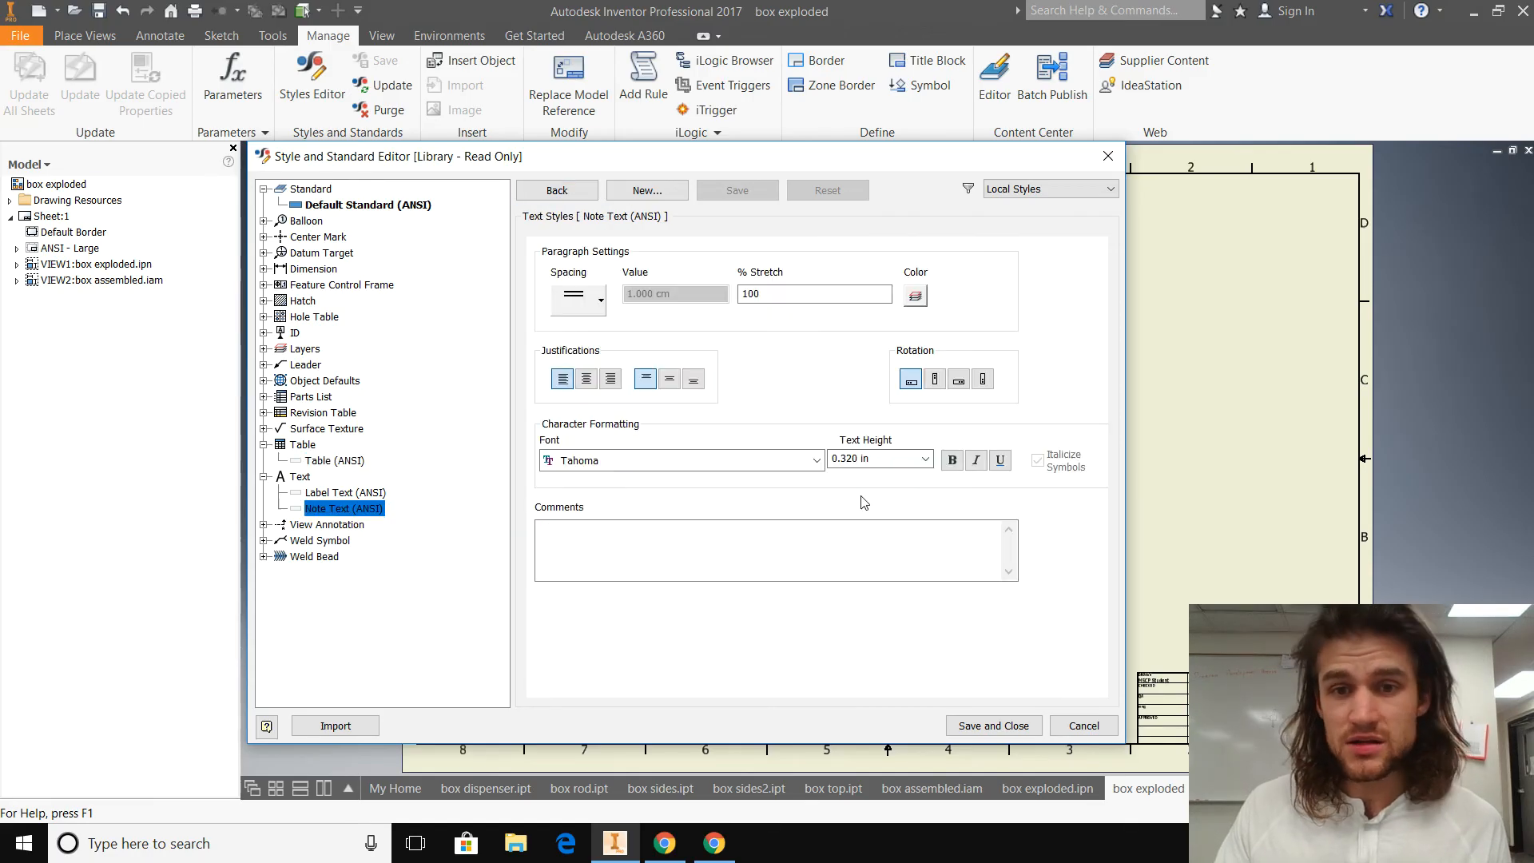
click(557, 191)
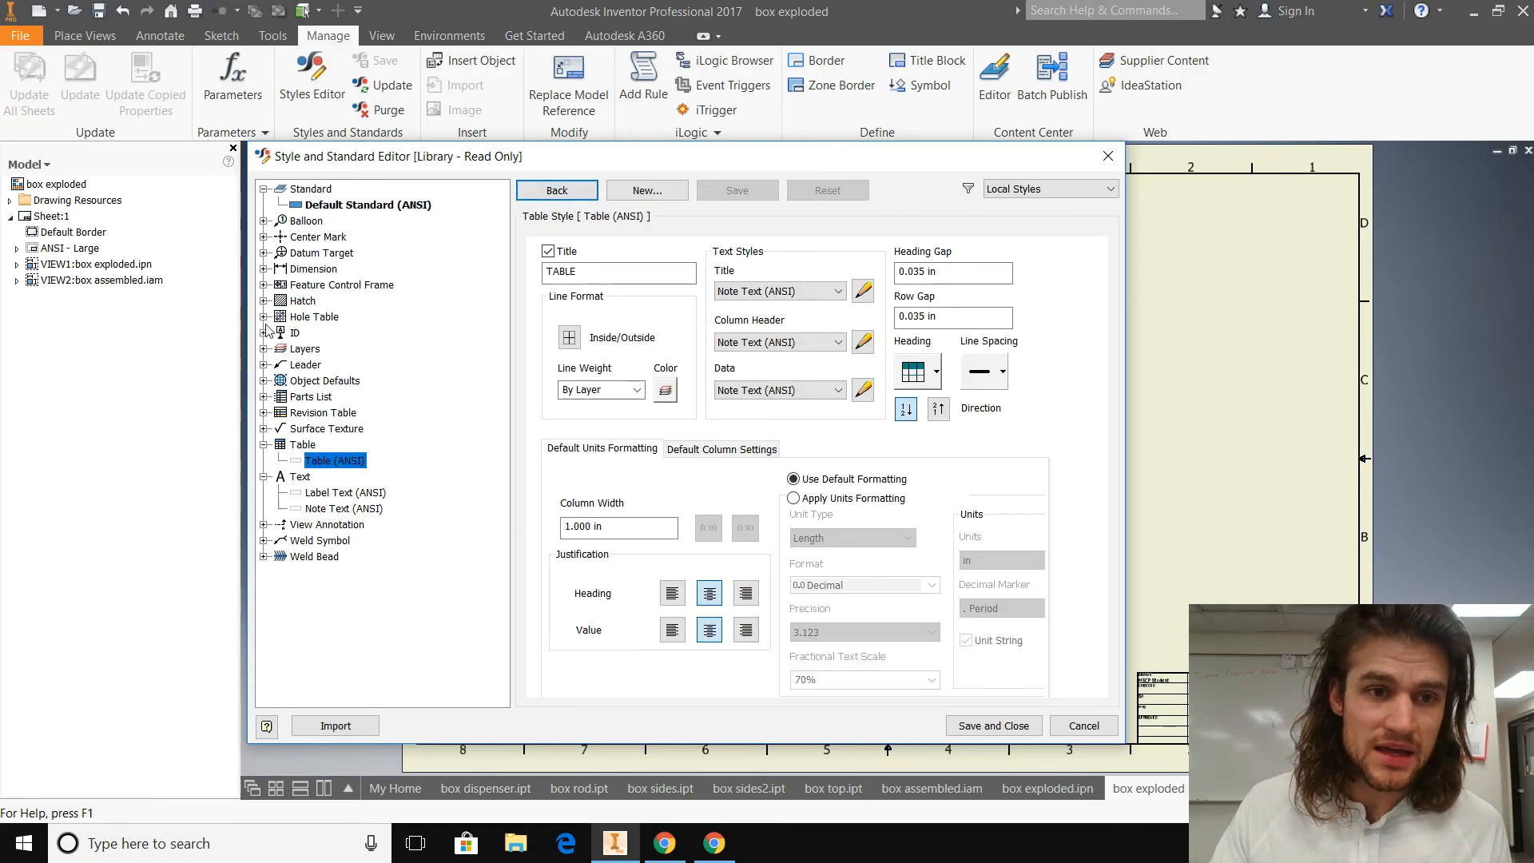
Step: Look through the leader and dimension styles, examining the text, display, alternate units and units settings of Default - mm [in] (ANSI)
click(263, 364)
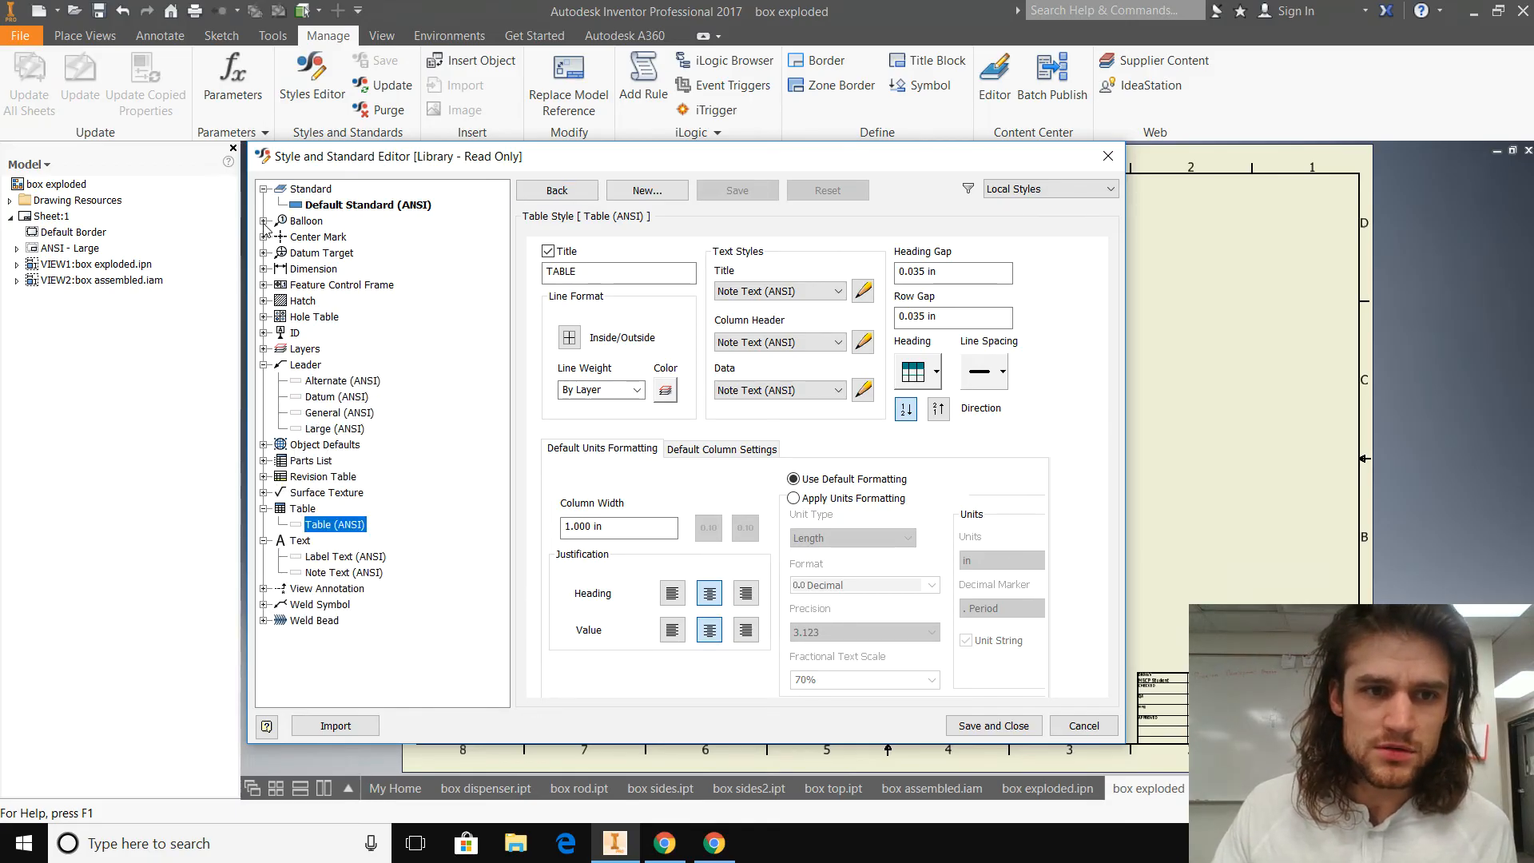
click(264, 270)
click(341, 285)
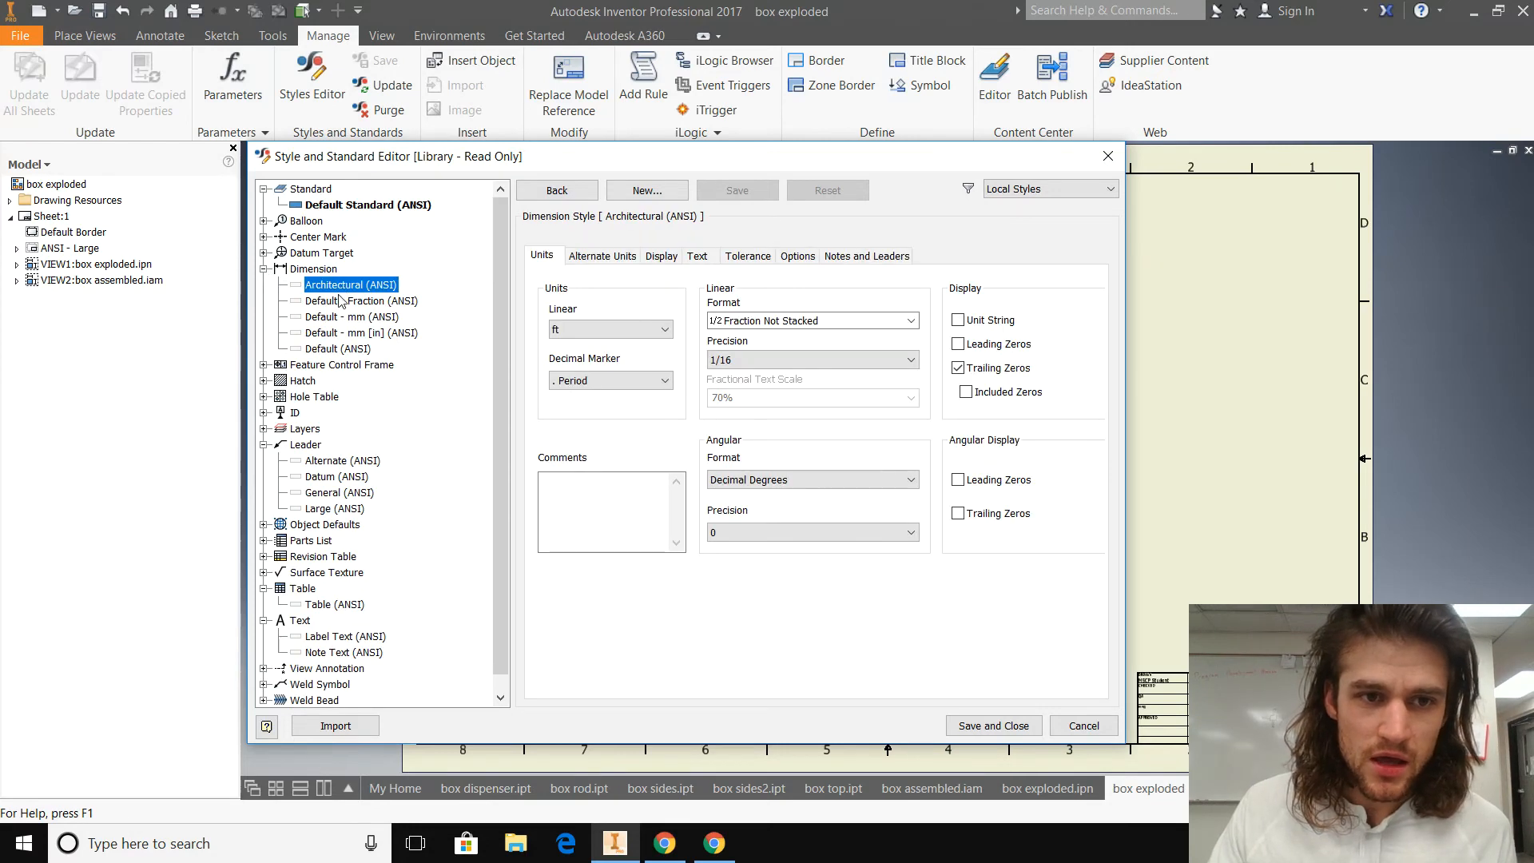
click(343, 301)
click(347, 333)
click(697, 255)
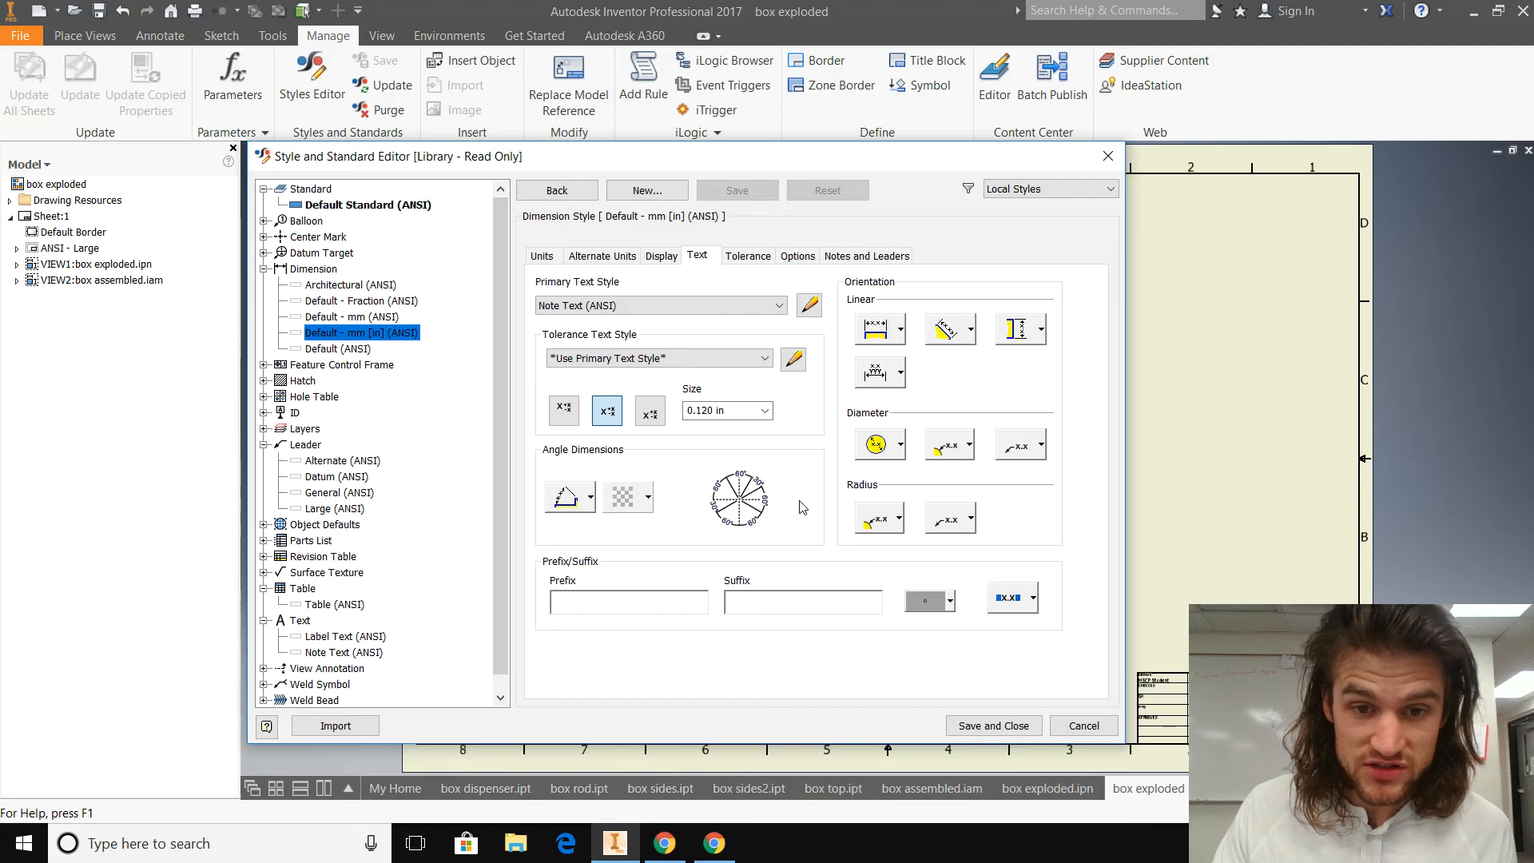
click(661, 257)
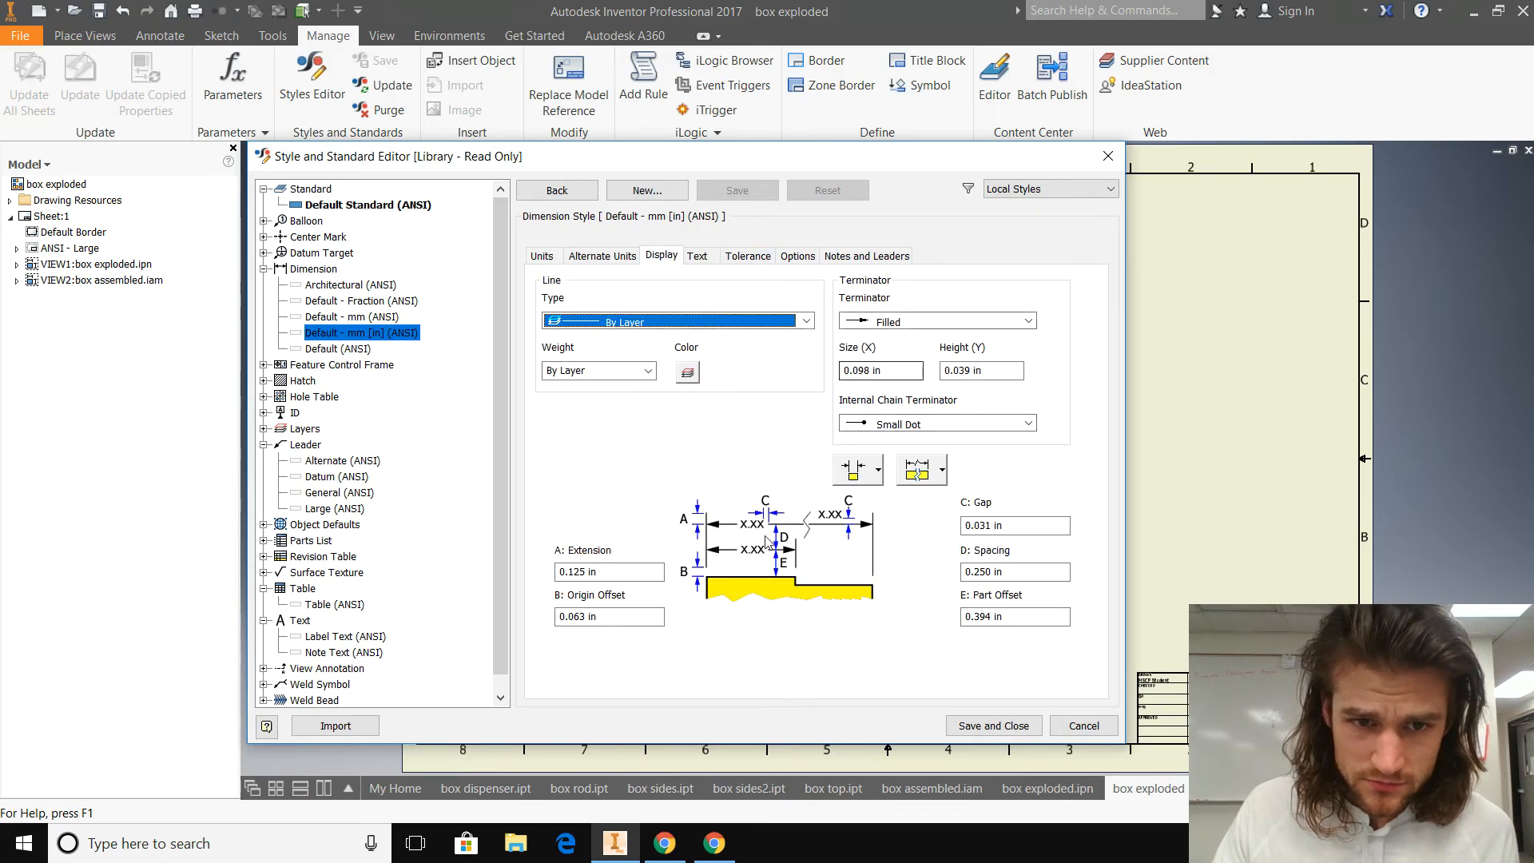
click(609, 256)
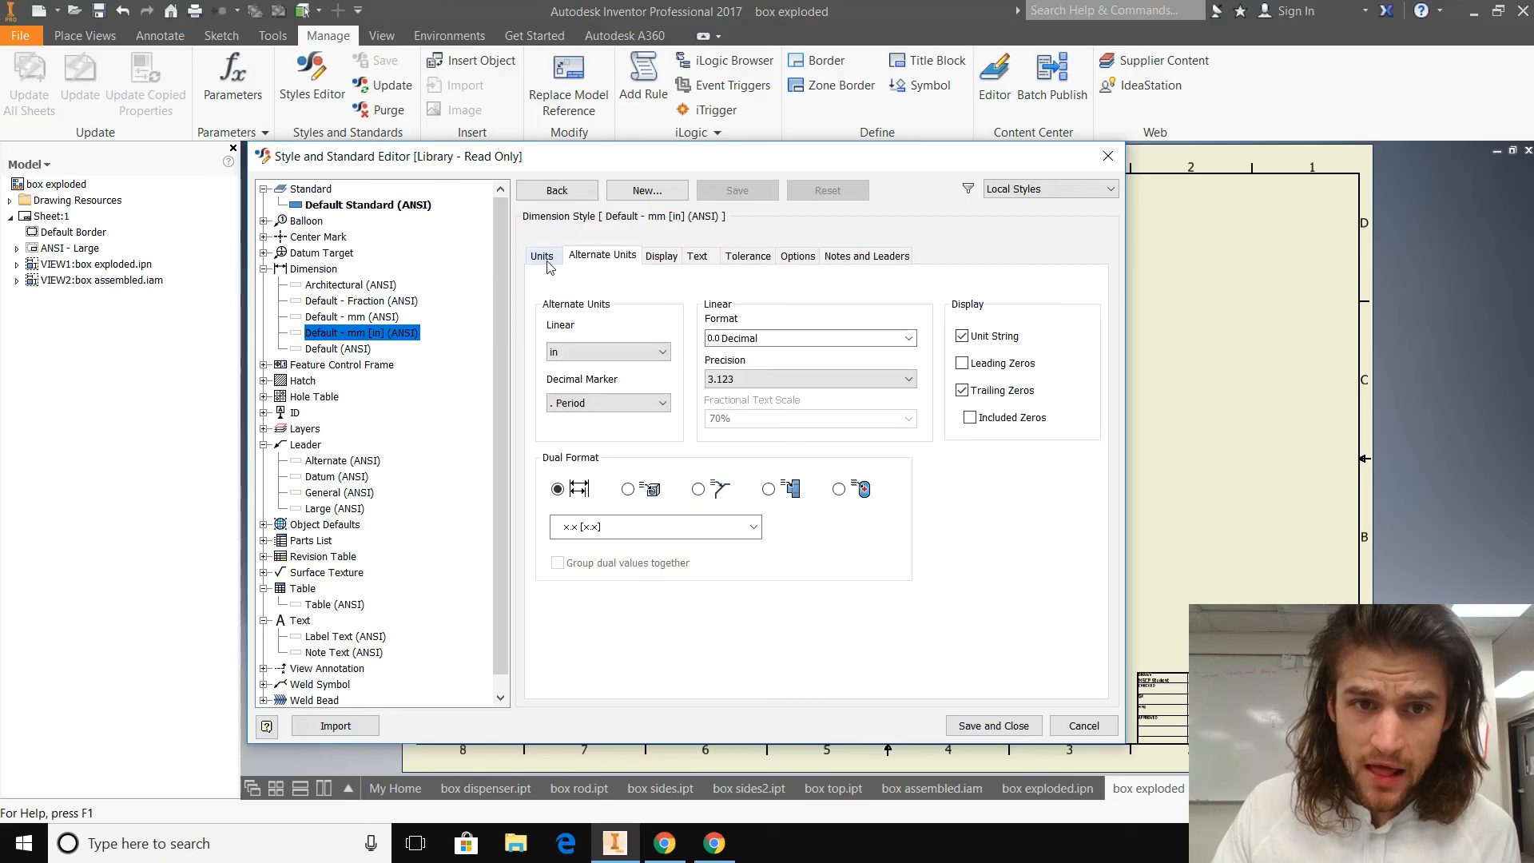
click(560, 257)
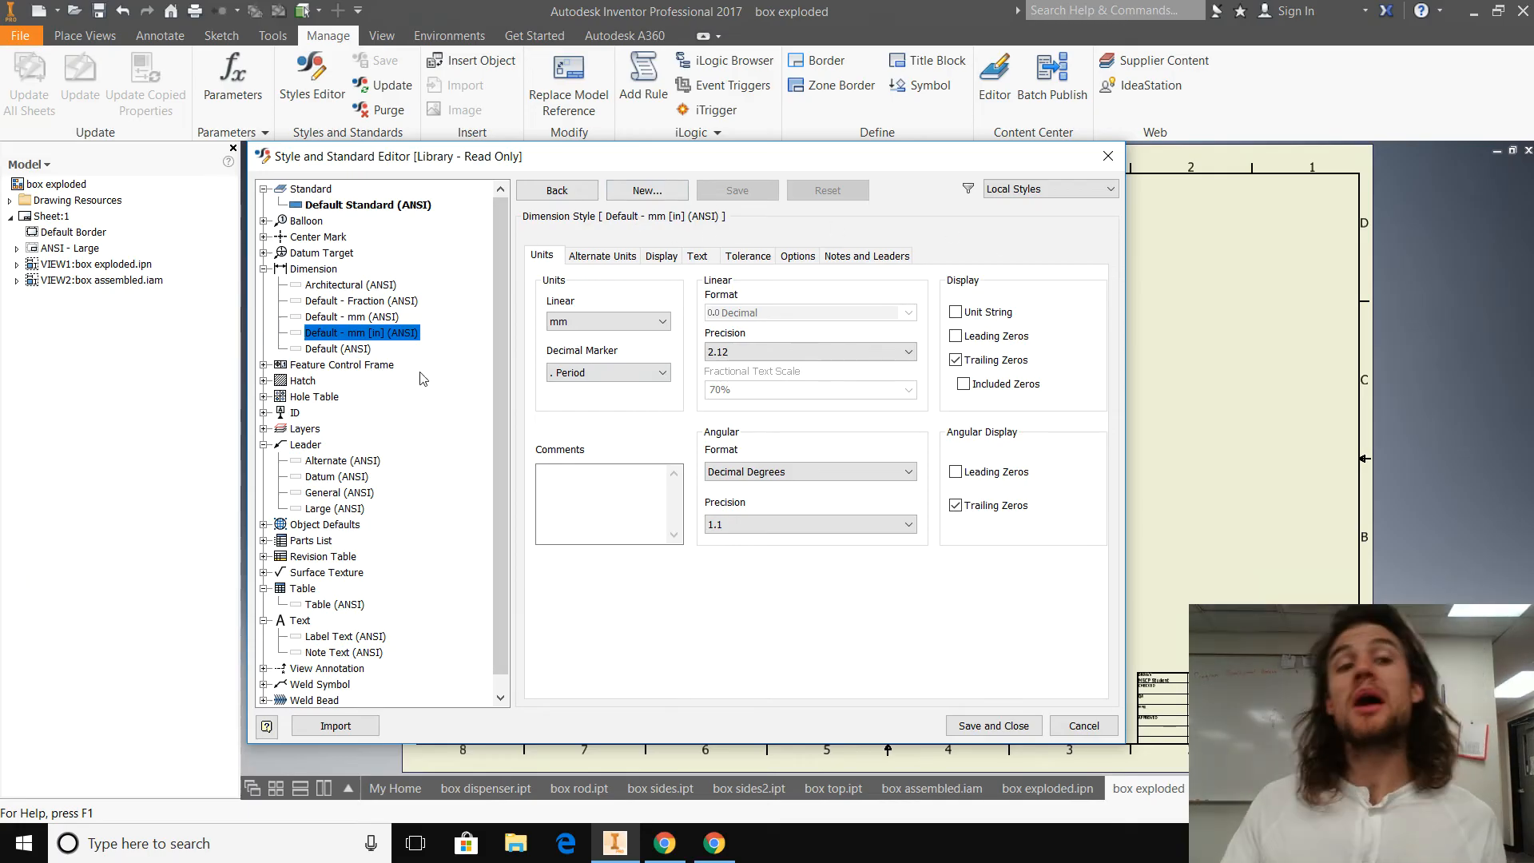
Step: Return to the Table (ANSI) style, then save the style settings and close the Style and Standard Editor
click(264, 269)
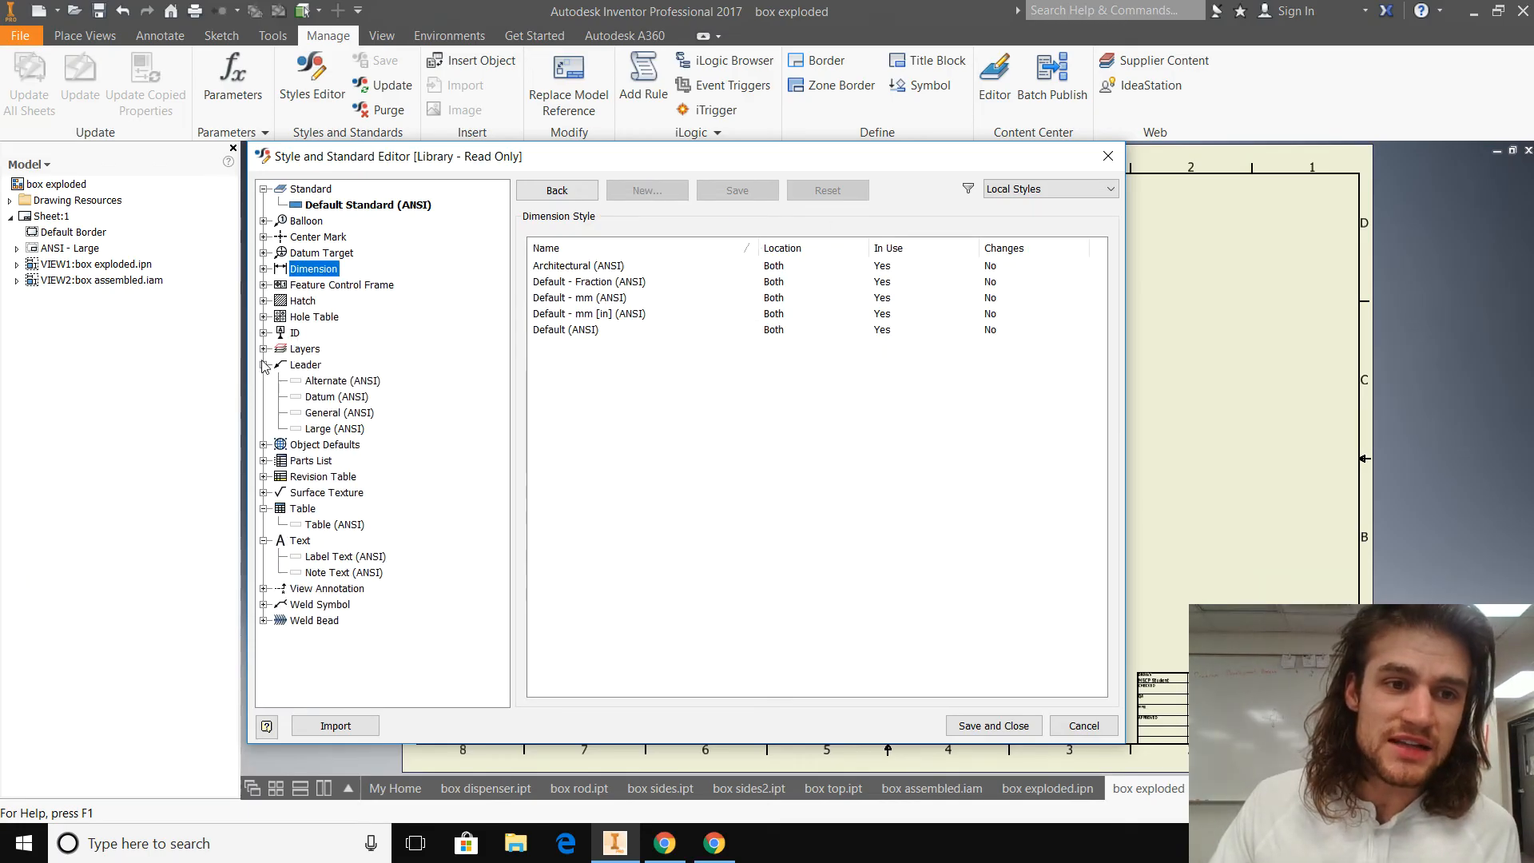
click(264, 365)
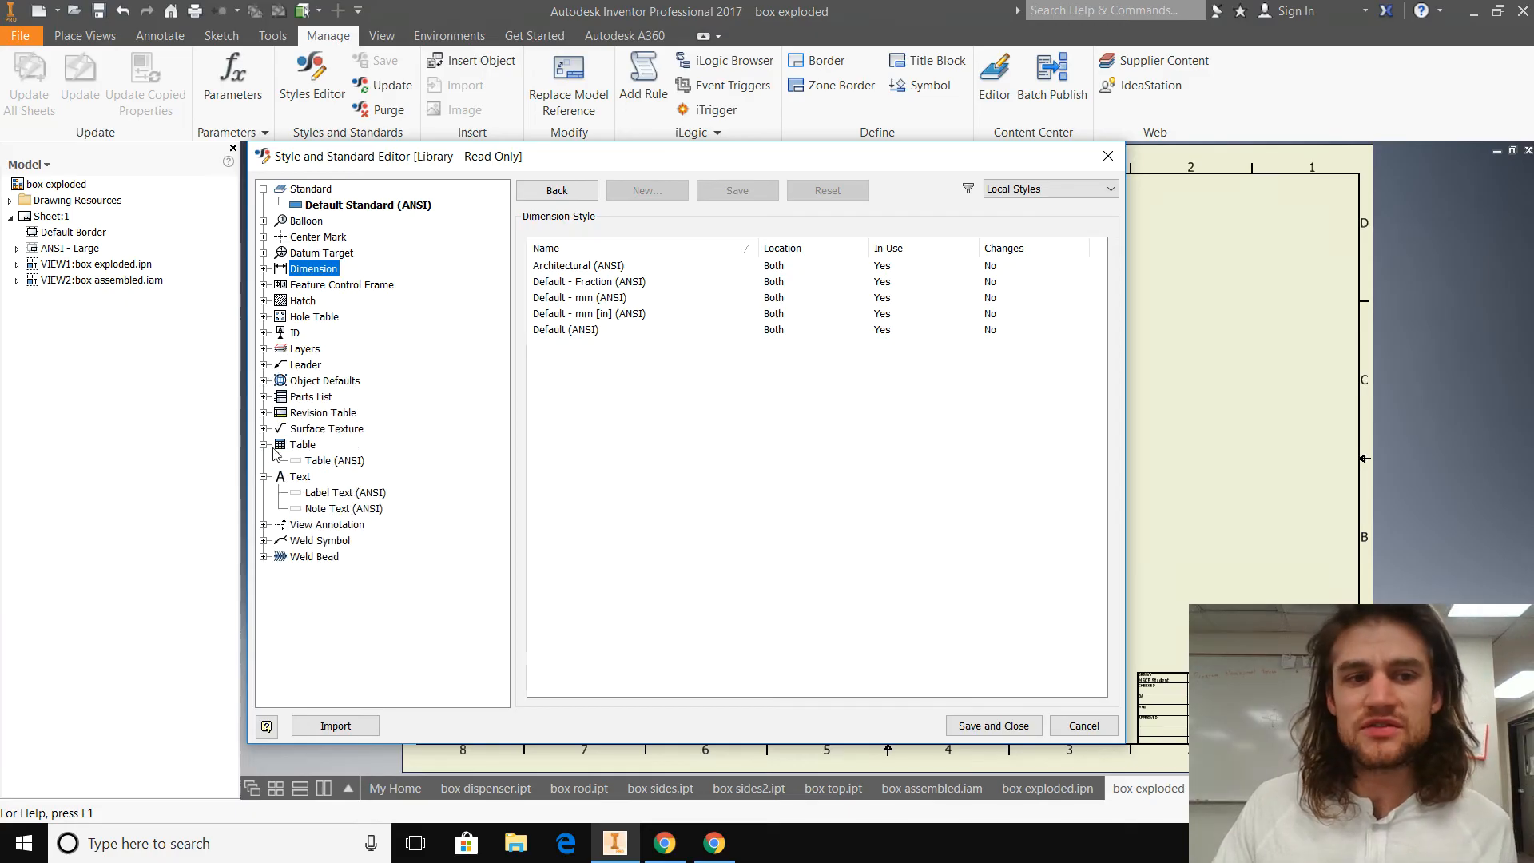
click(320, 461)
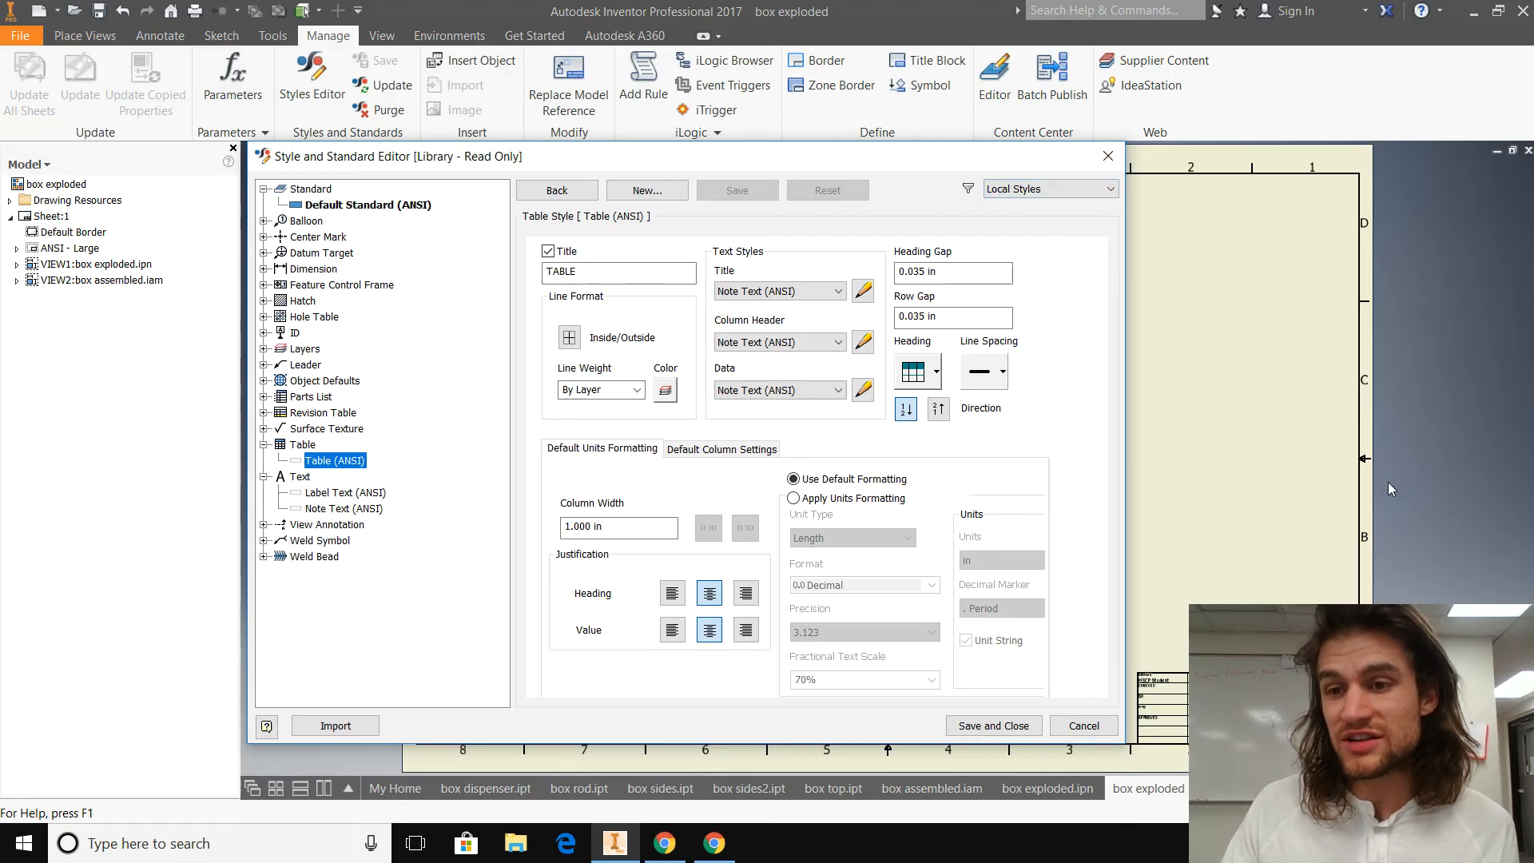
click(993, 725)
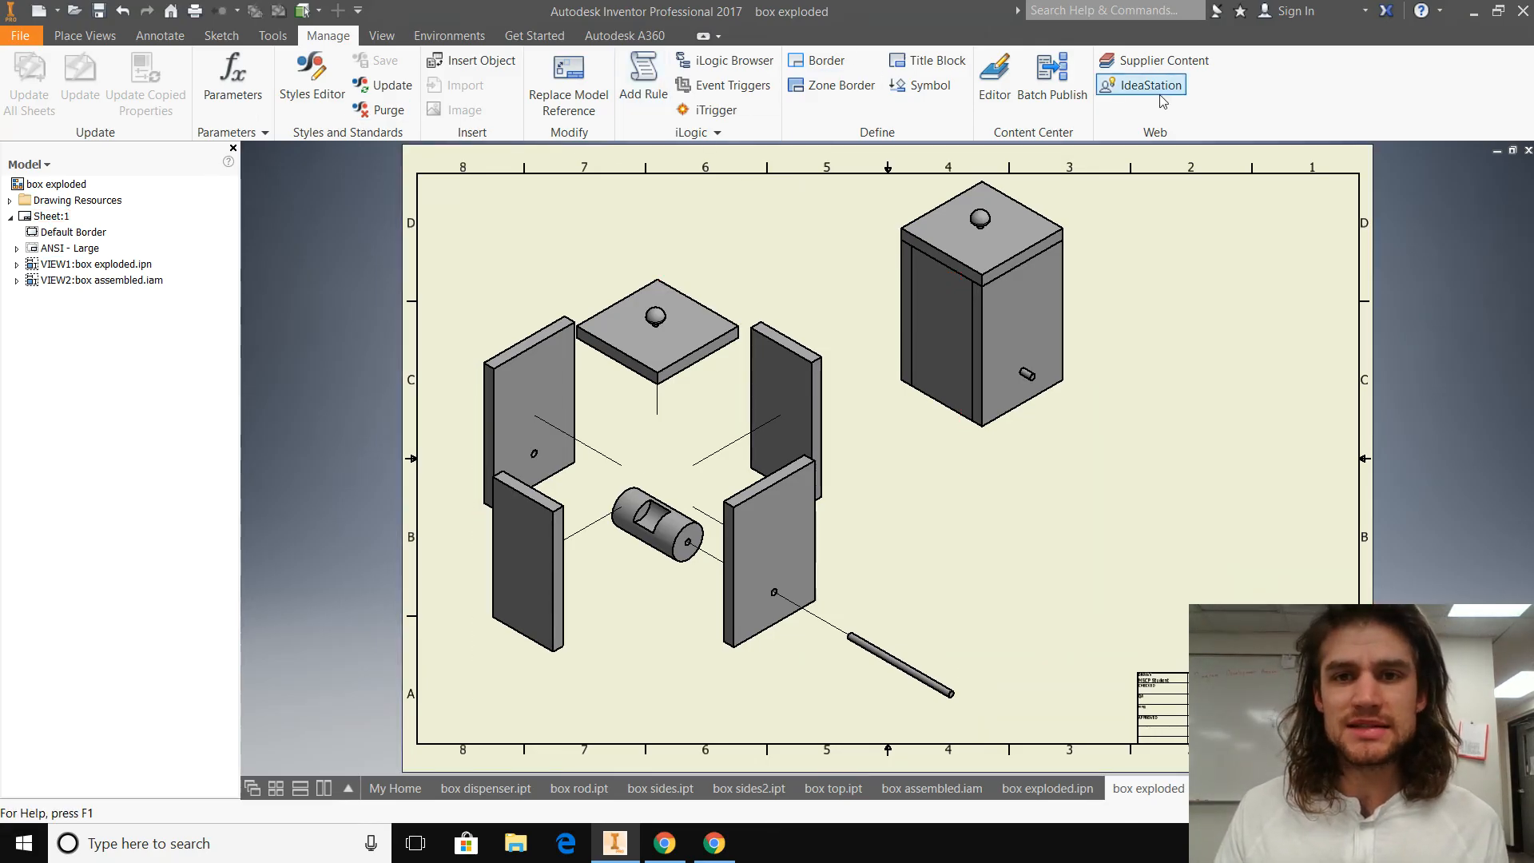
Step: Start a parts list using the box exploded file as its source, with the Structured BOM view at First Level
click(160, 35)
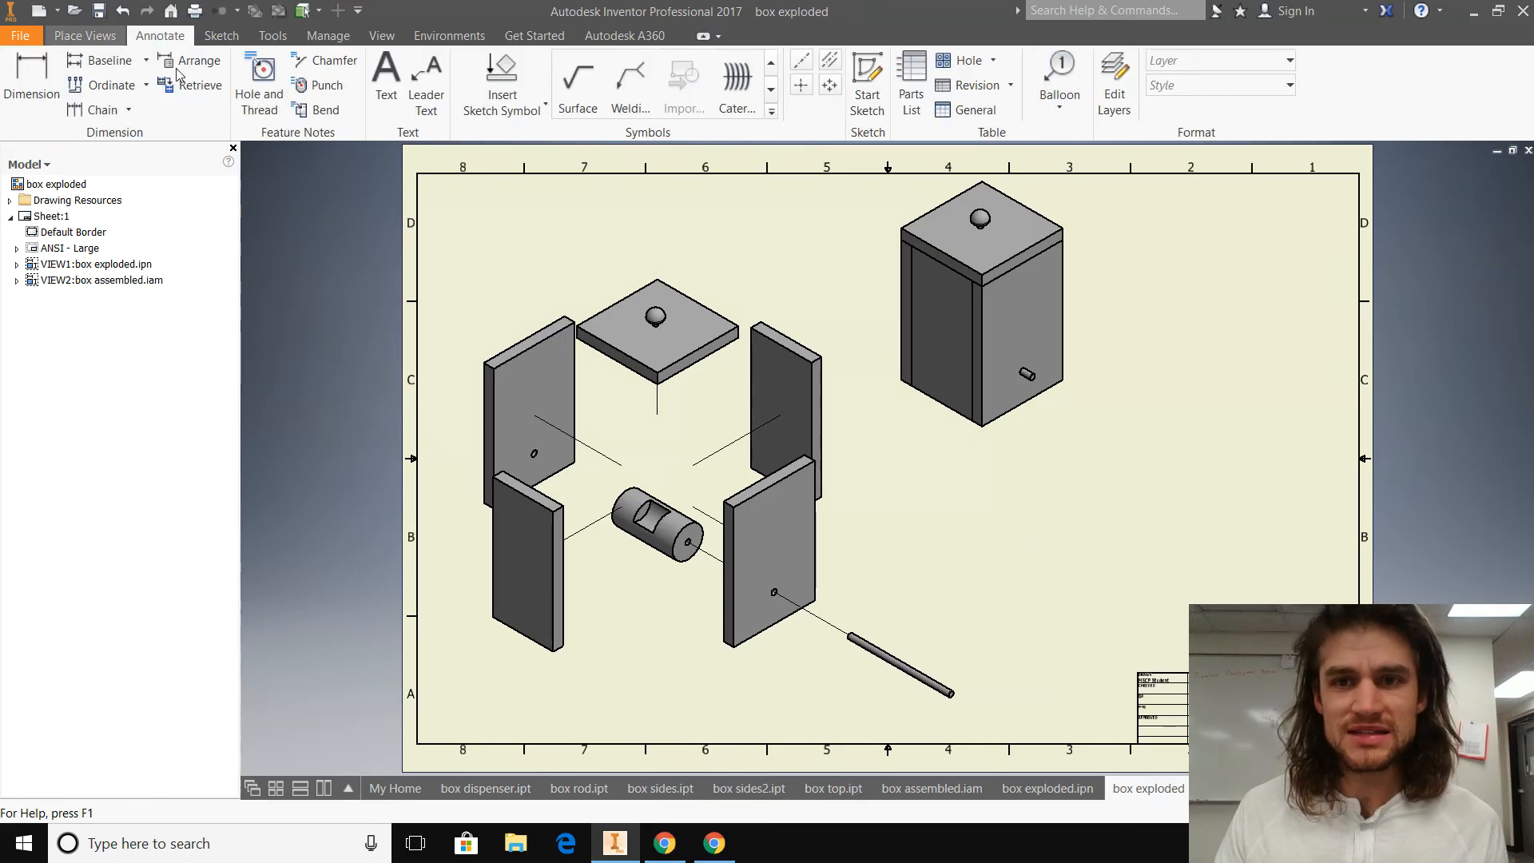
click(912, 80)
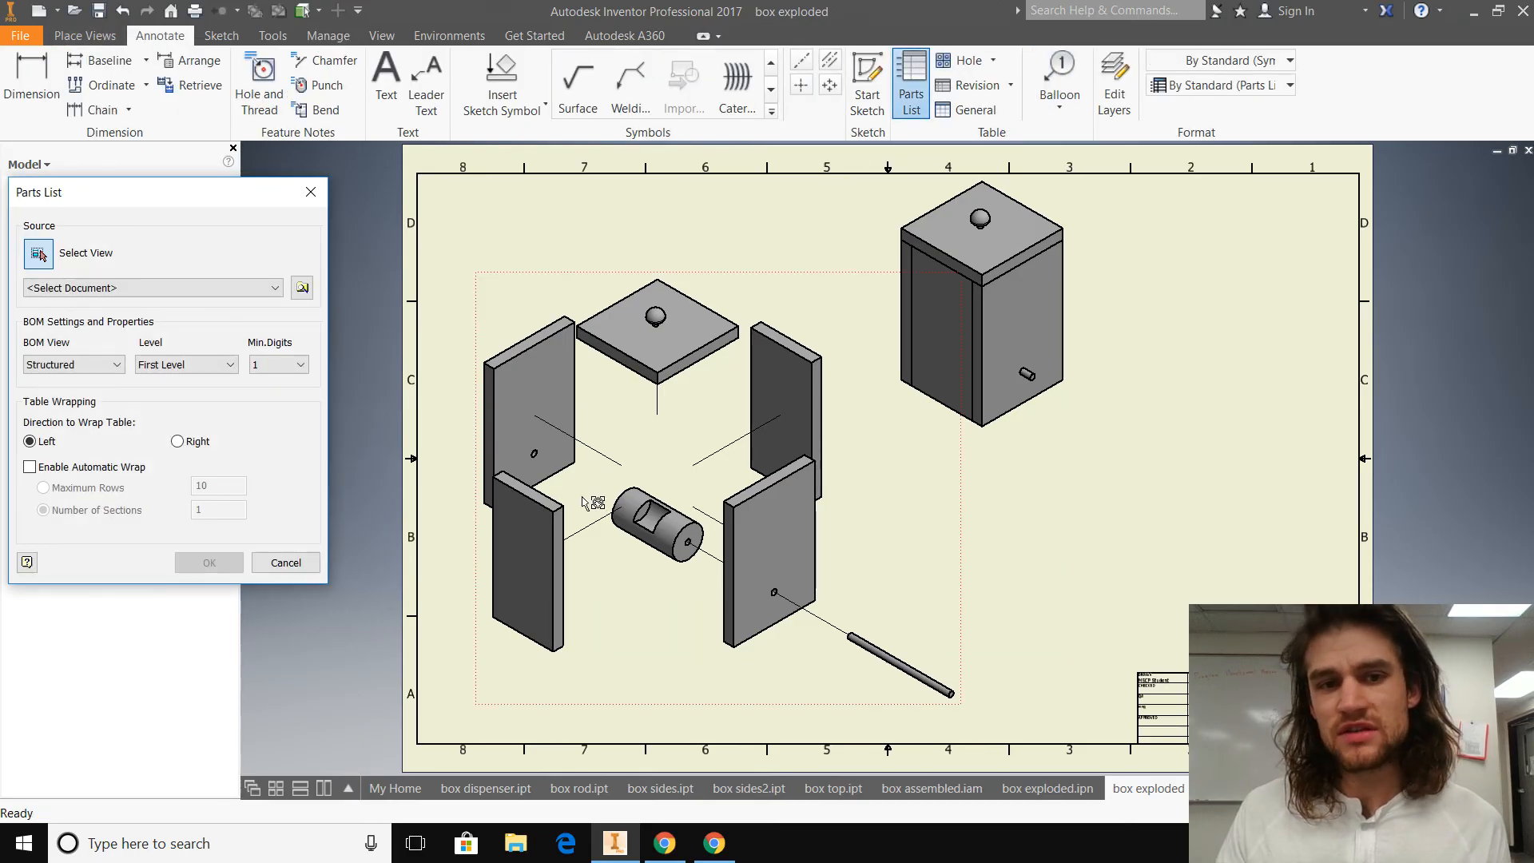
drag(192, 202, 243, 202)
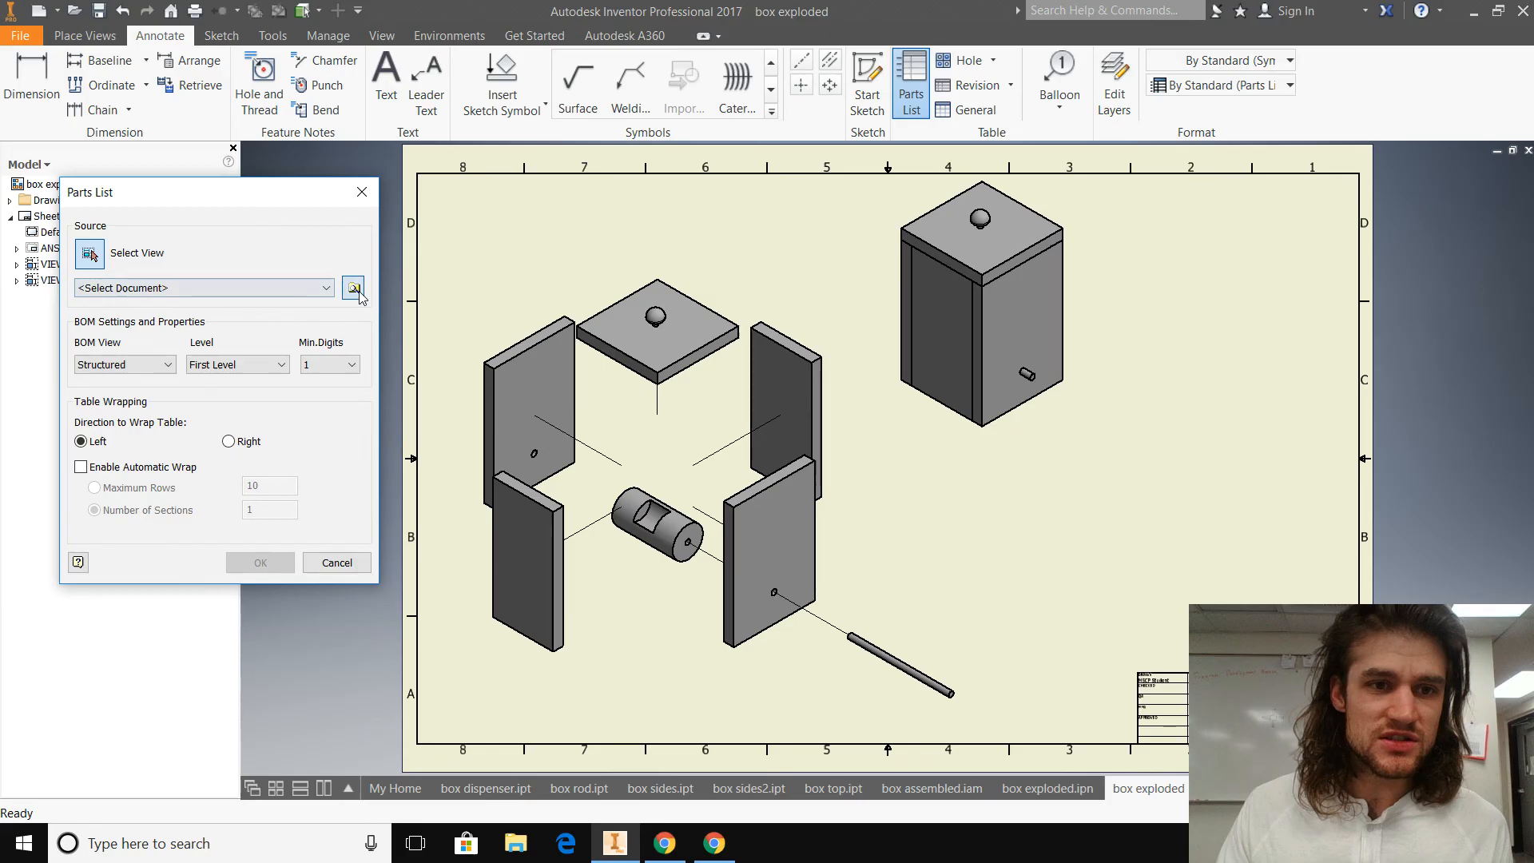
click(354, 287)
click(310, 320)
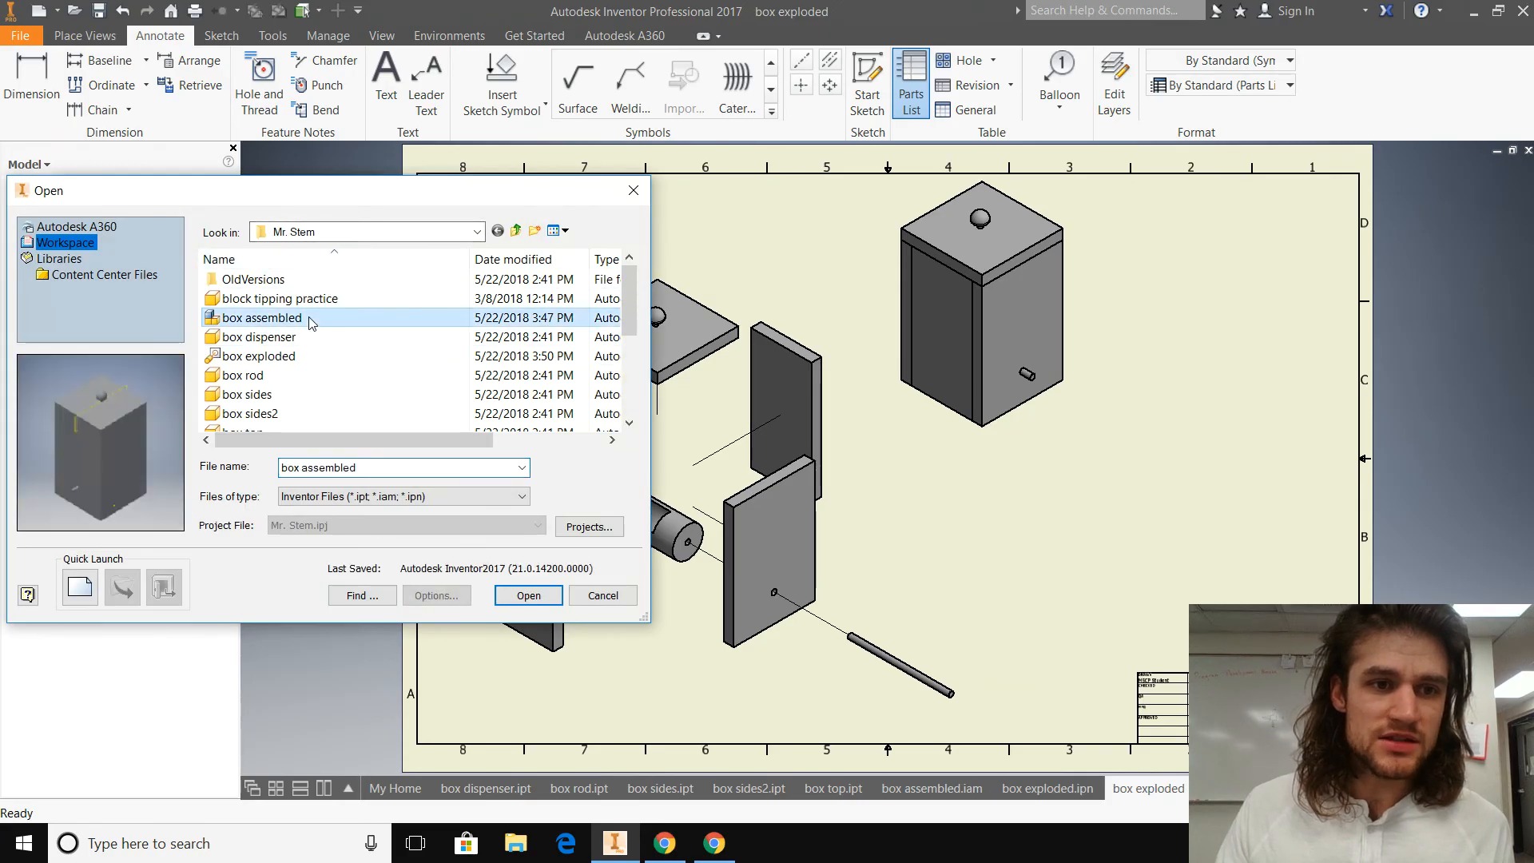
key(Down)
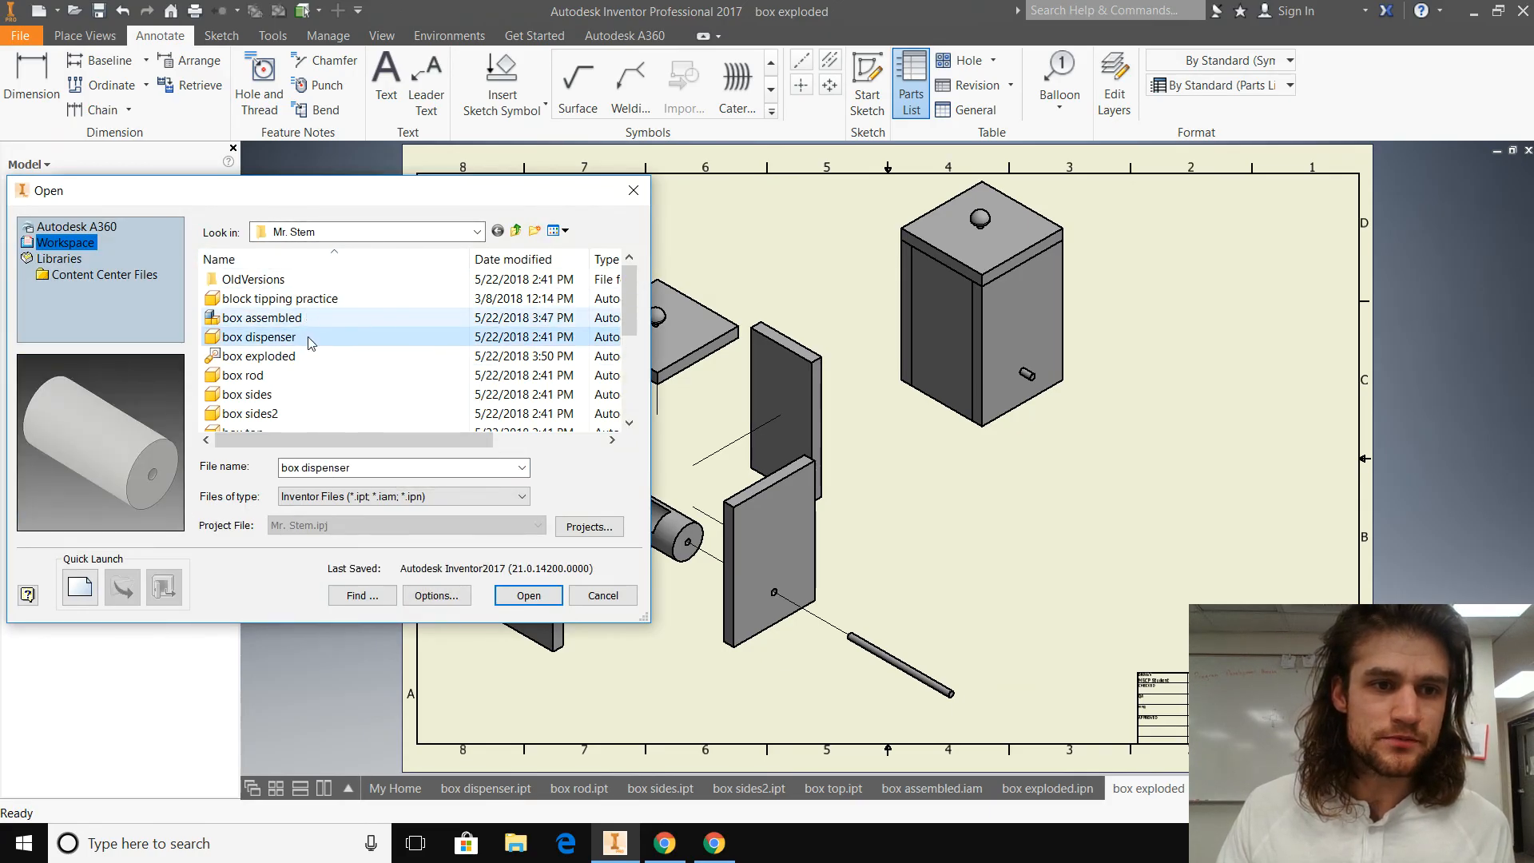
key(Down)
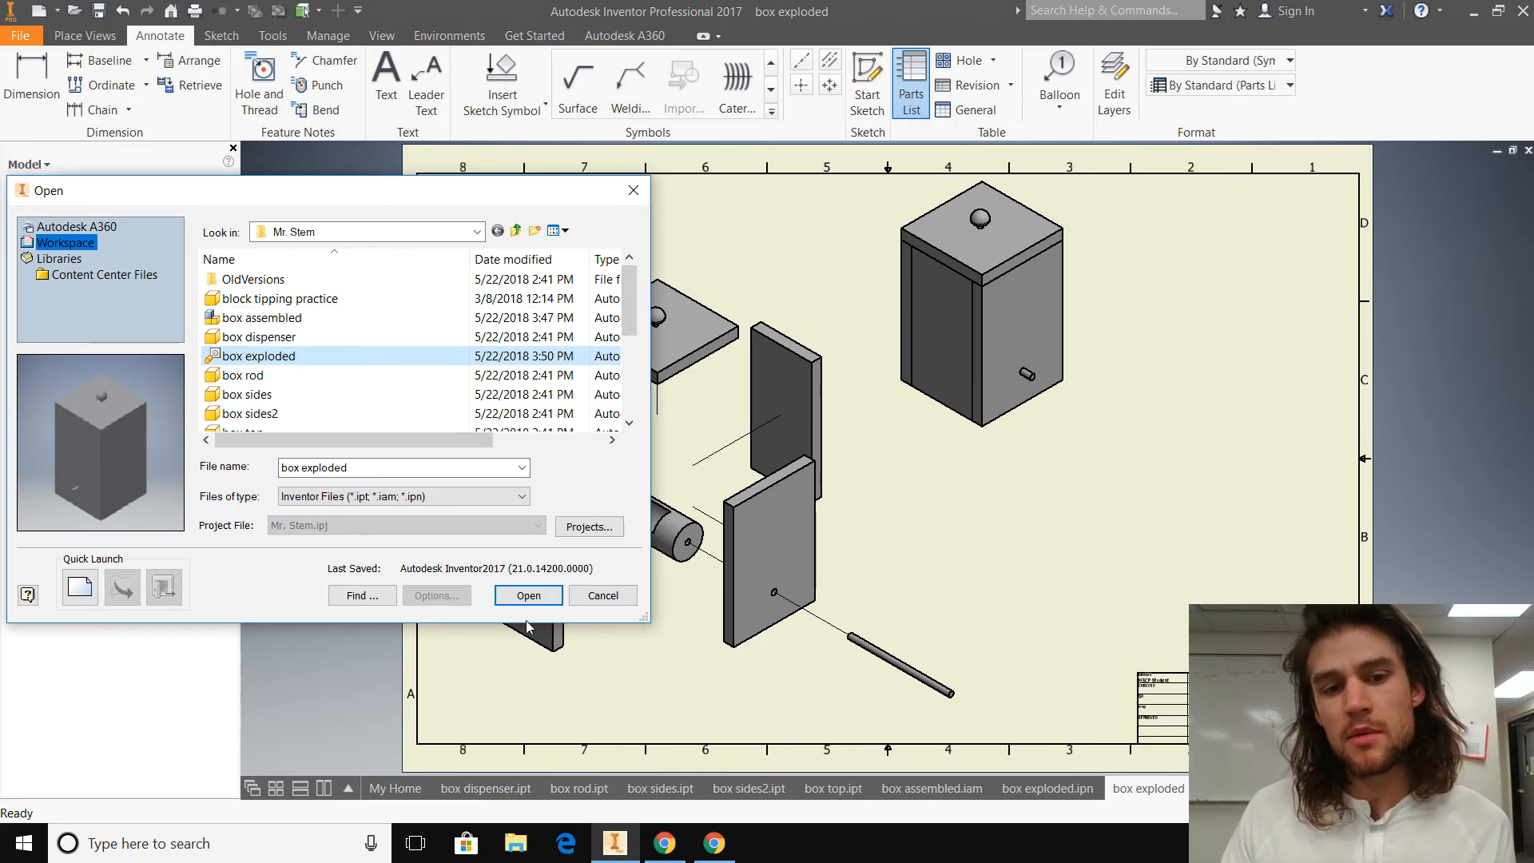
click(540, 601)
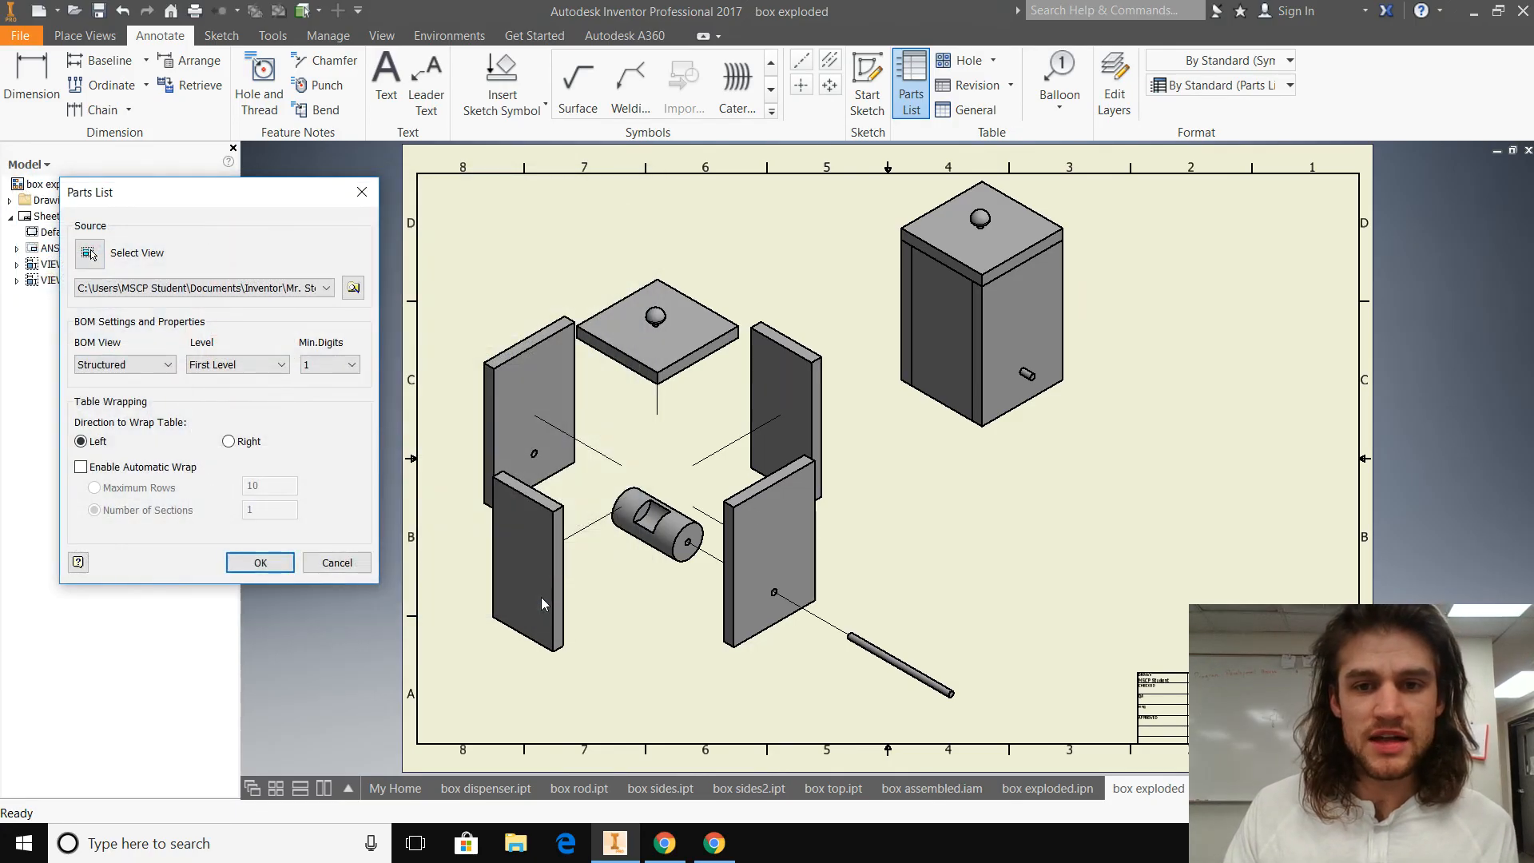
Step: Place the parts list beneath the assembled box view and stretch it wider and slightly taller
click(260, 564)
click(287, 460)
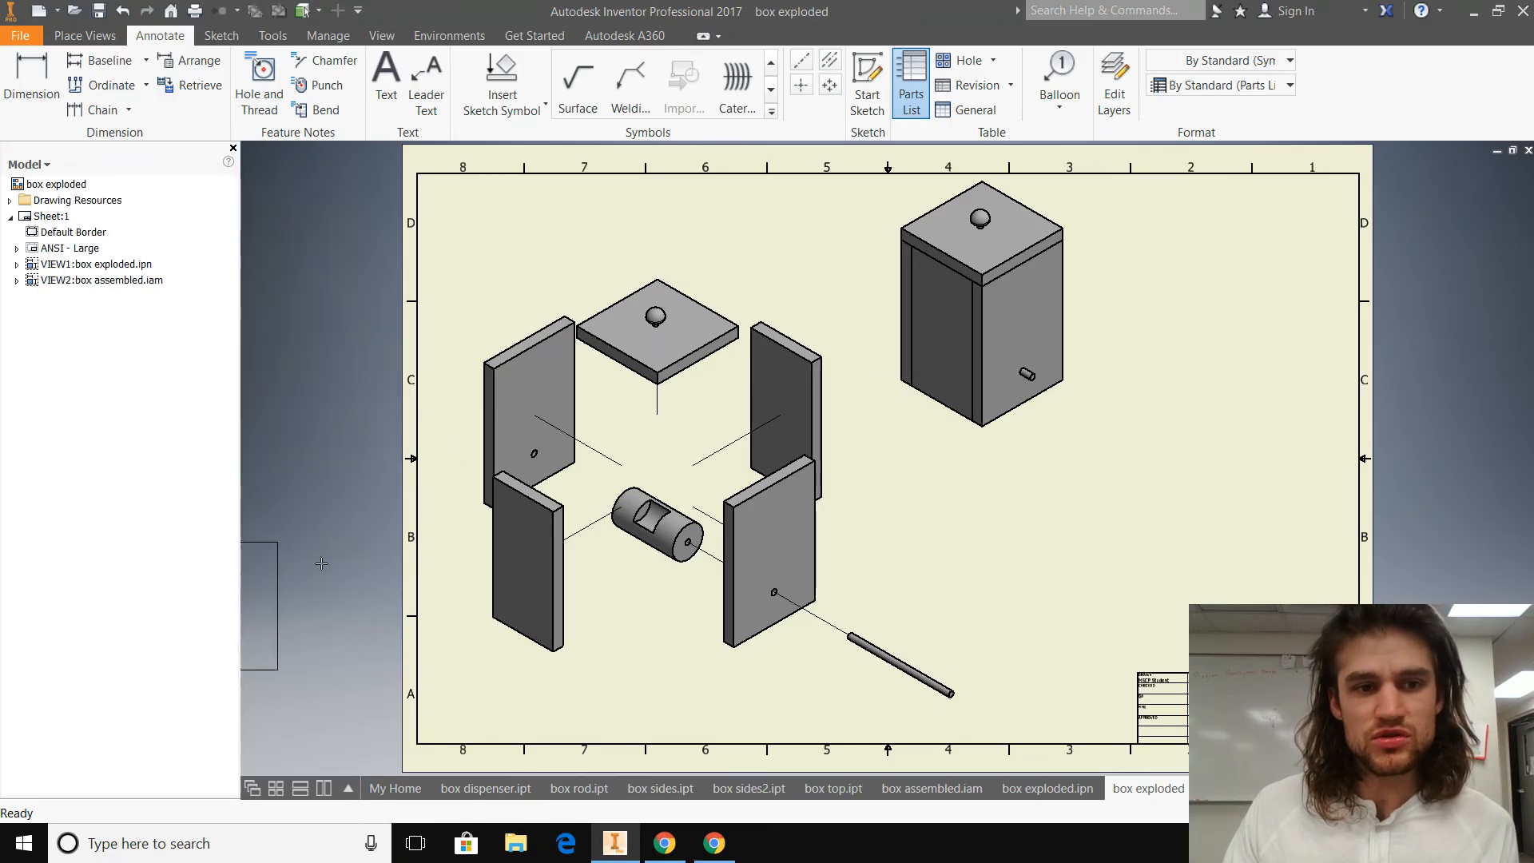
click(1160, 453)
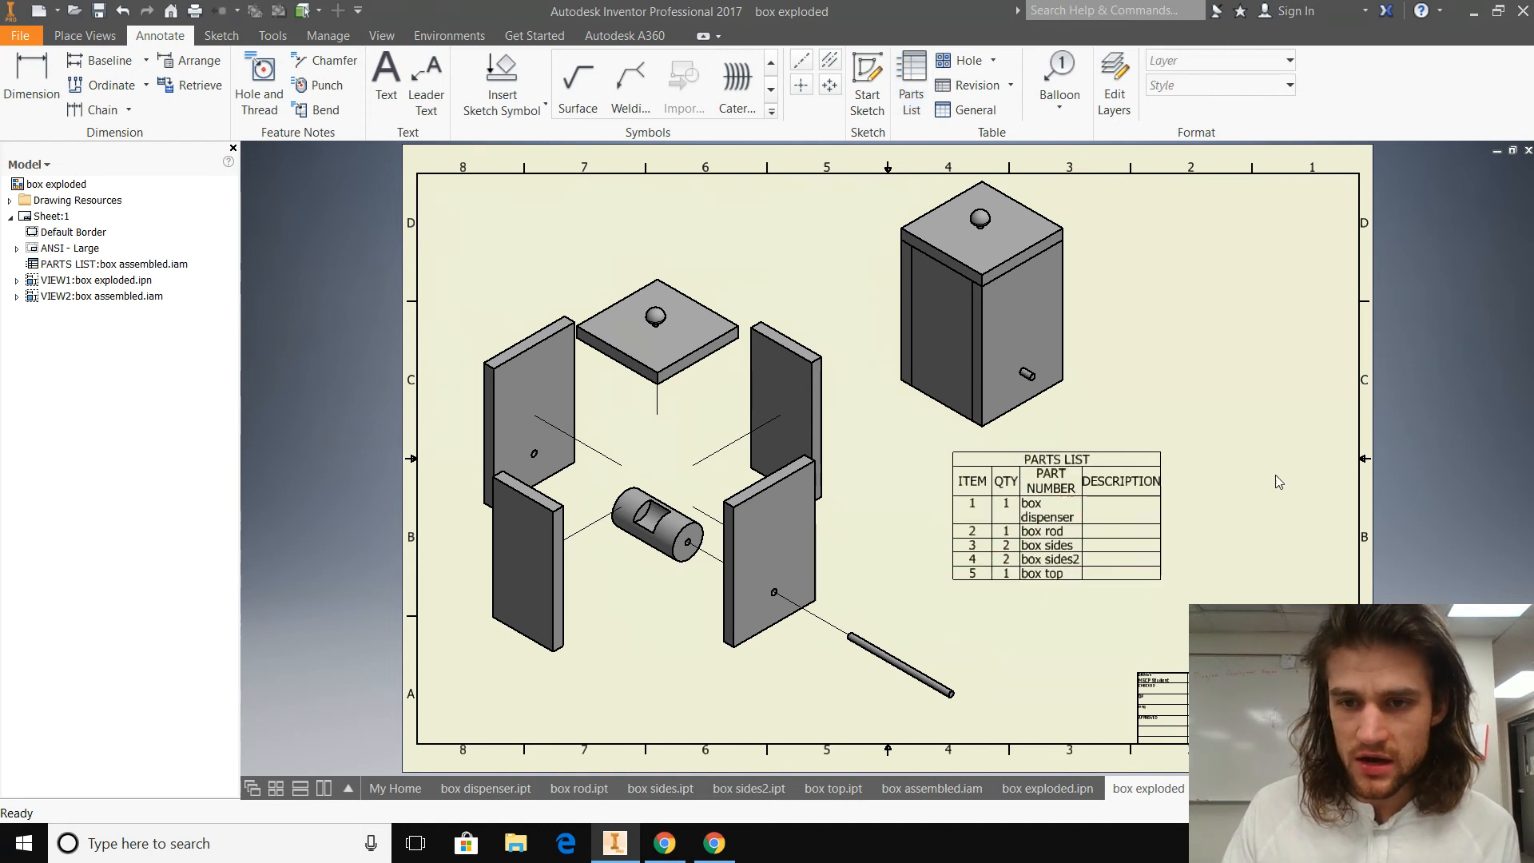
click(1168, 585)
drag(1163, 581, 1314, 609)
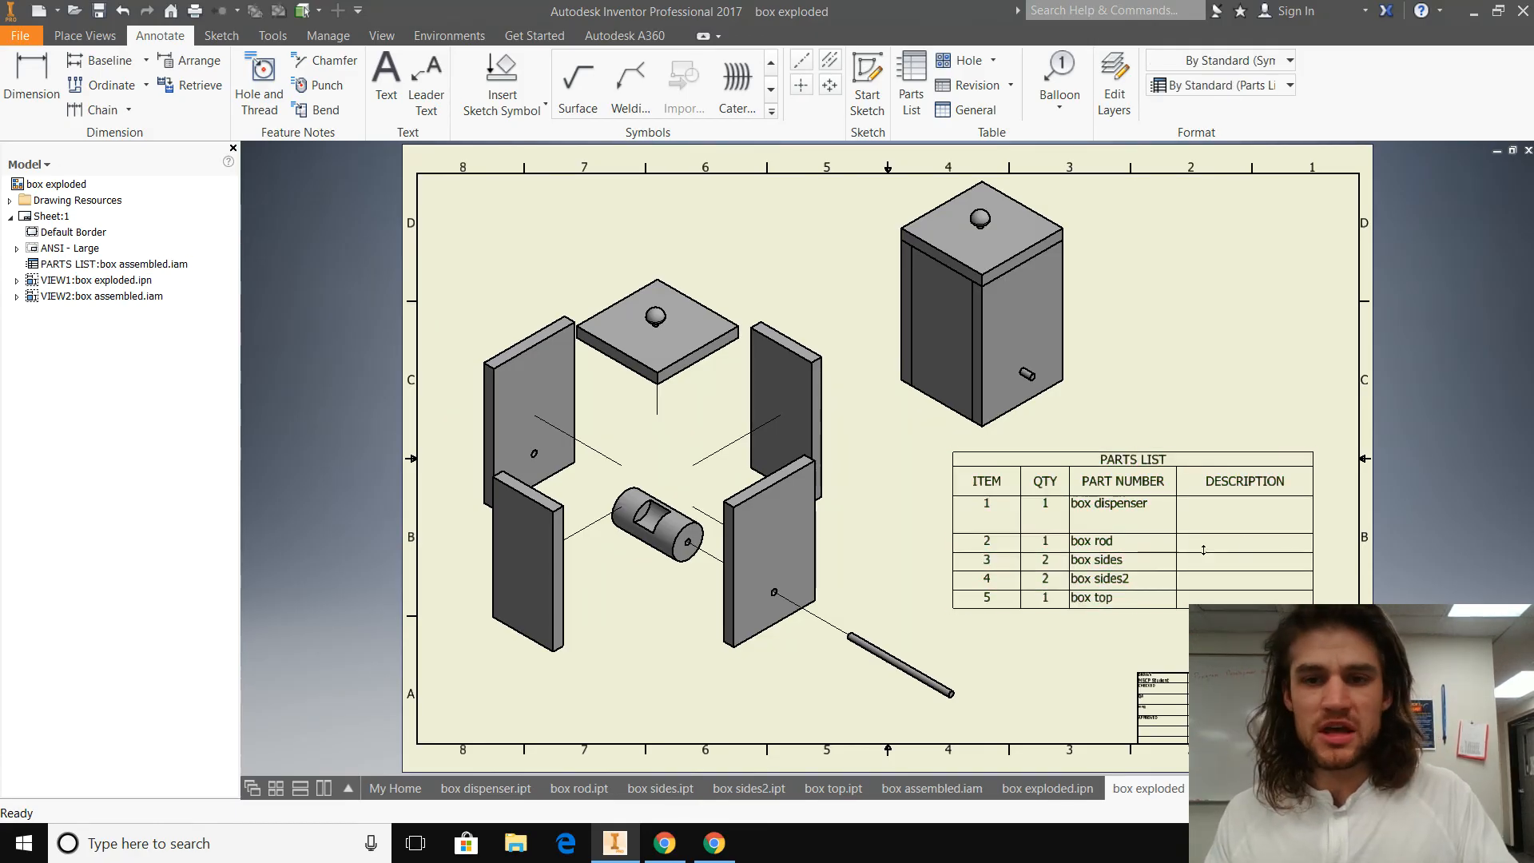
Step: Open the placed parts list for editing and examine its columns, including the DESCRIPTION column
double_click(1244, 475)
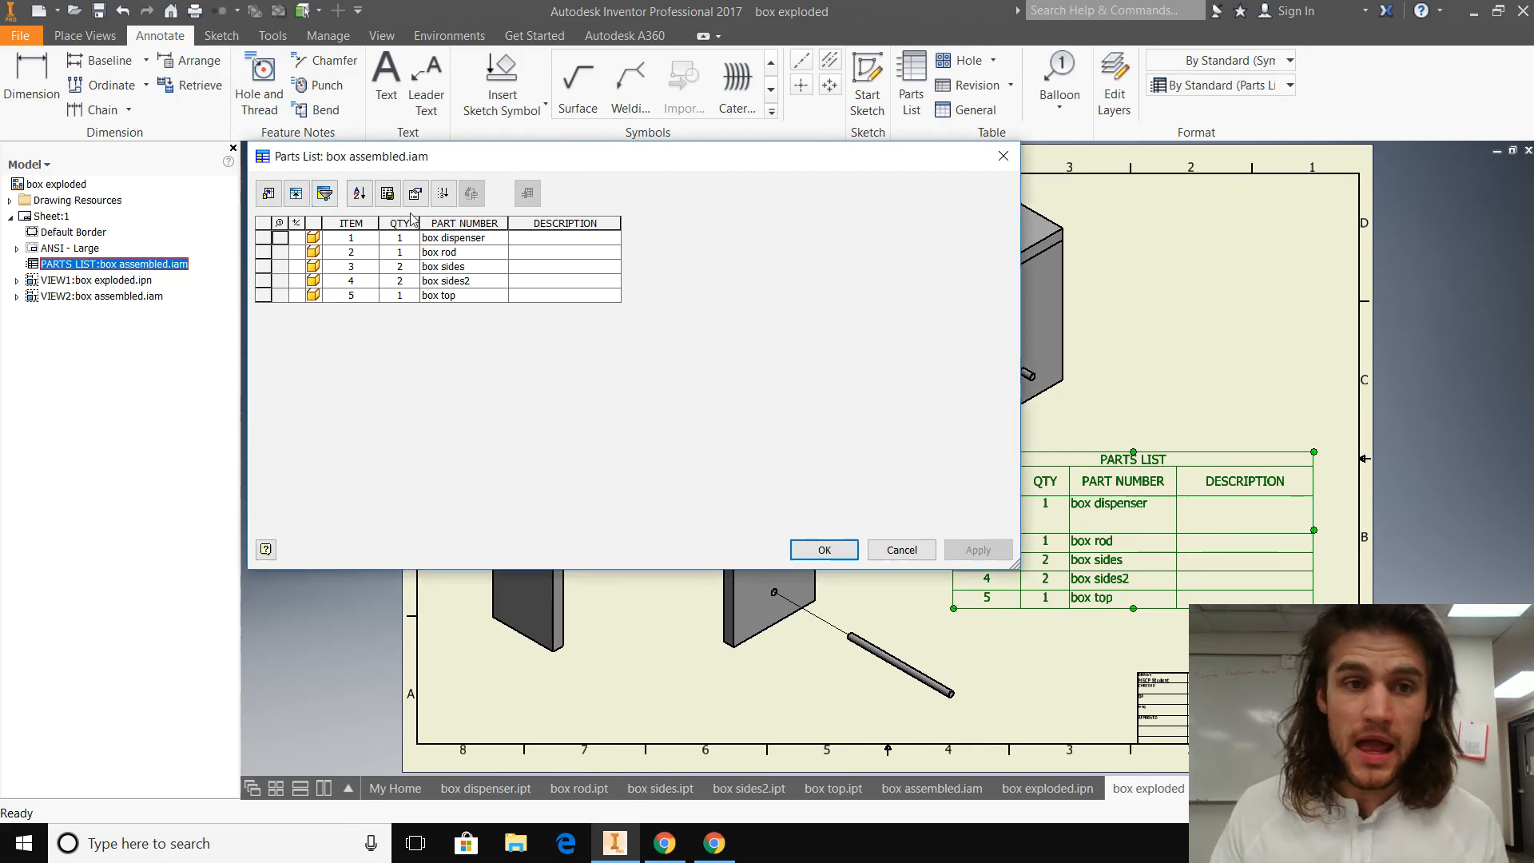
click(269, 192)
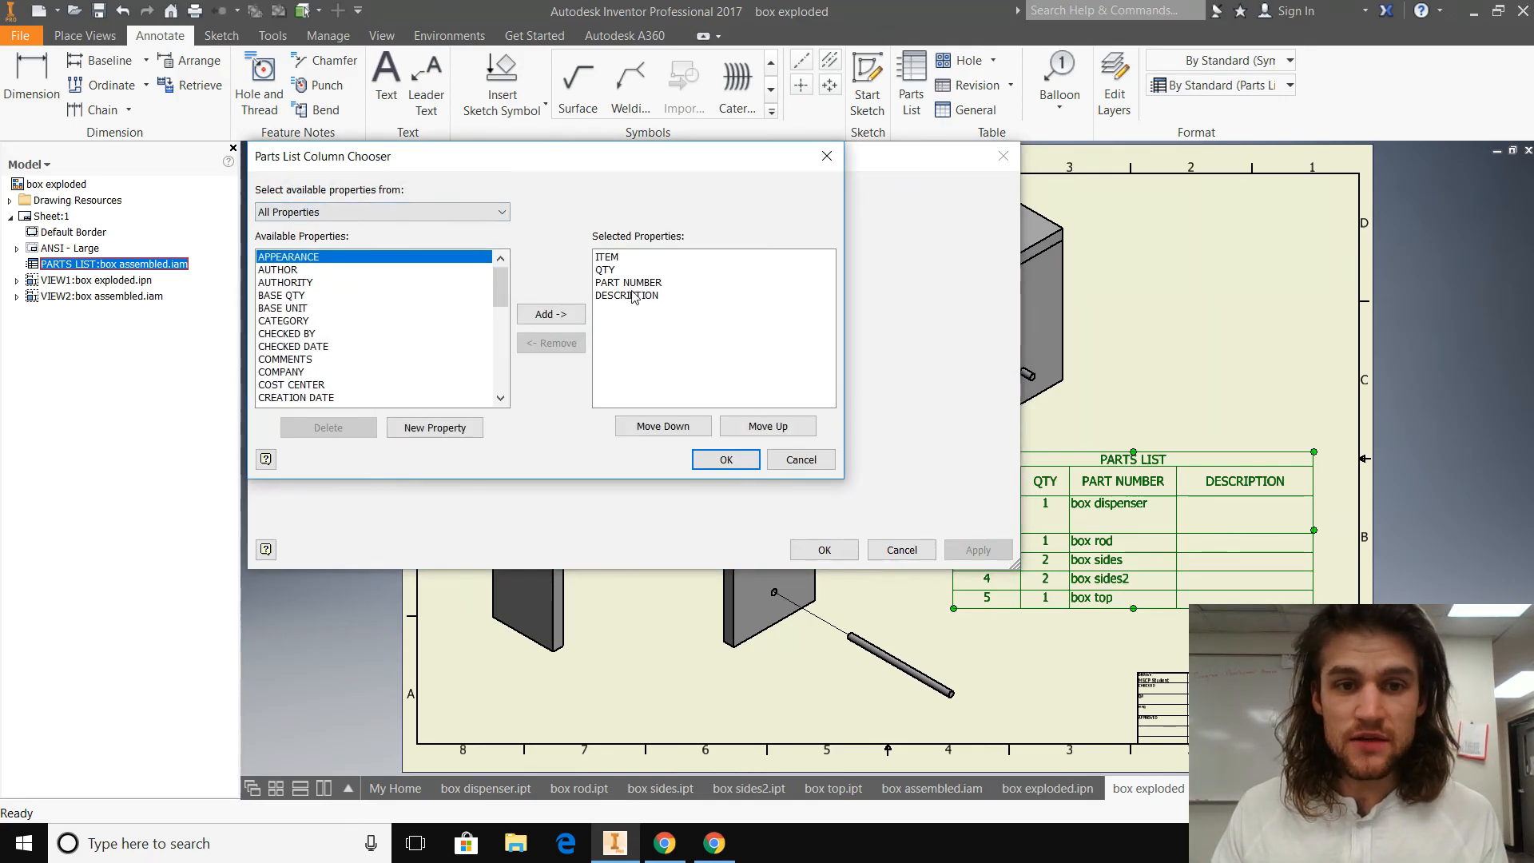
click(827, 157)
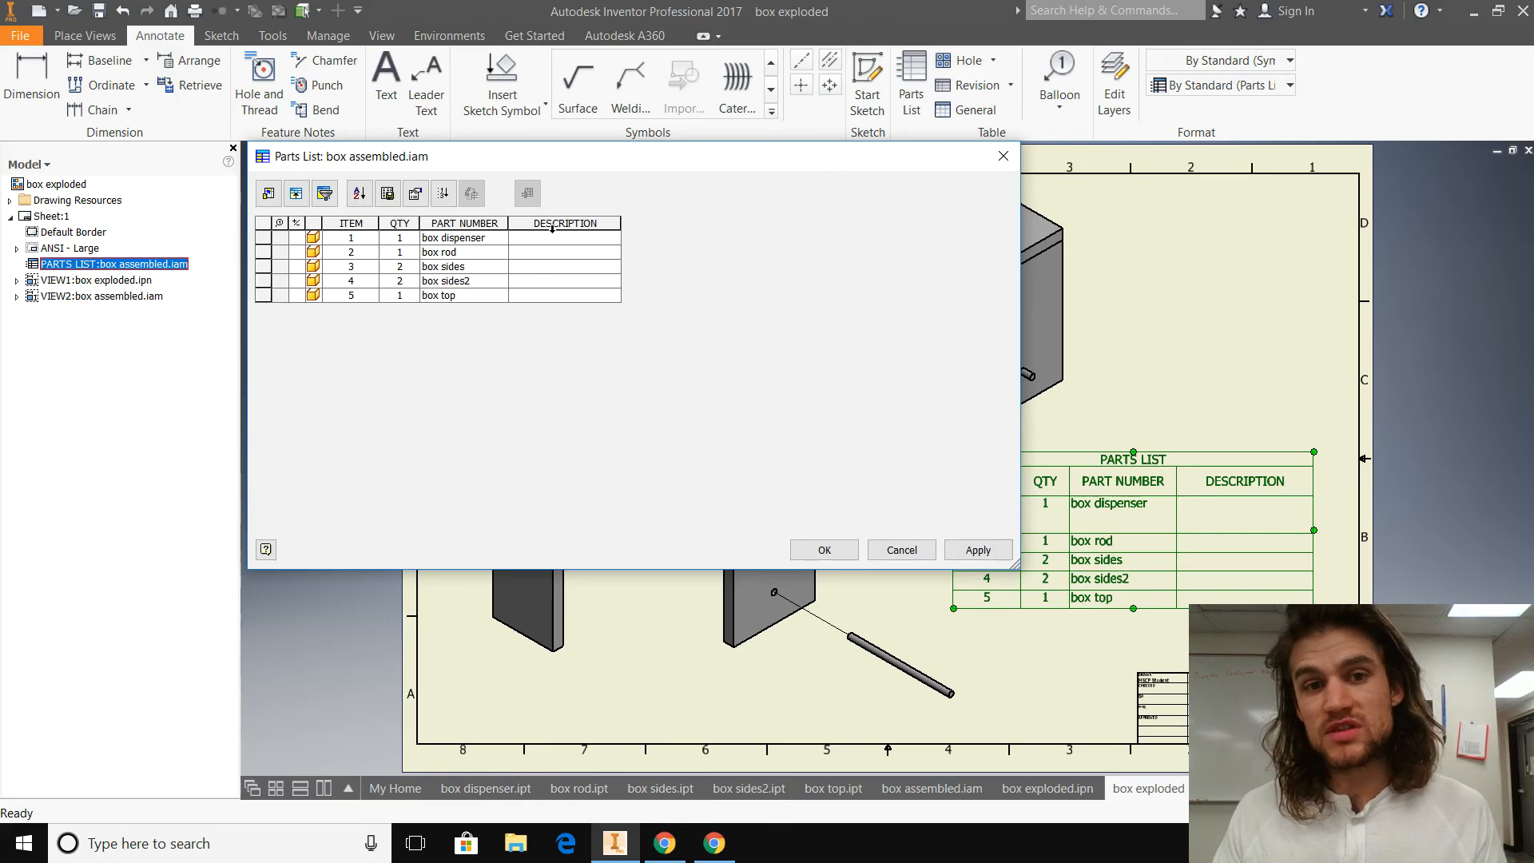
click(582, 249)
click(581, 240)
click(564, 224)
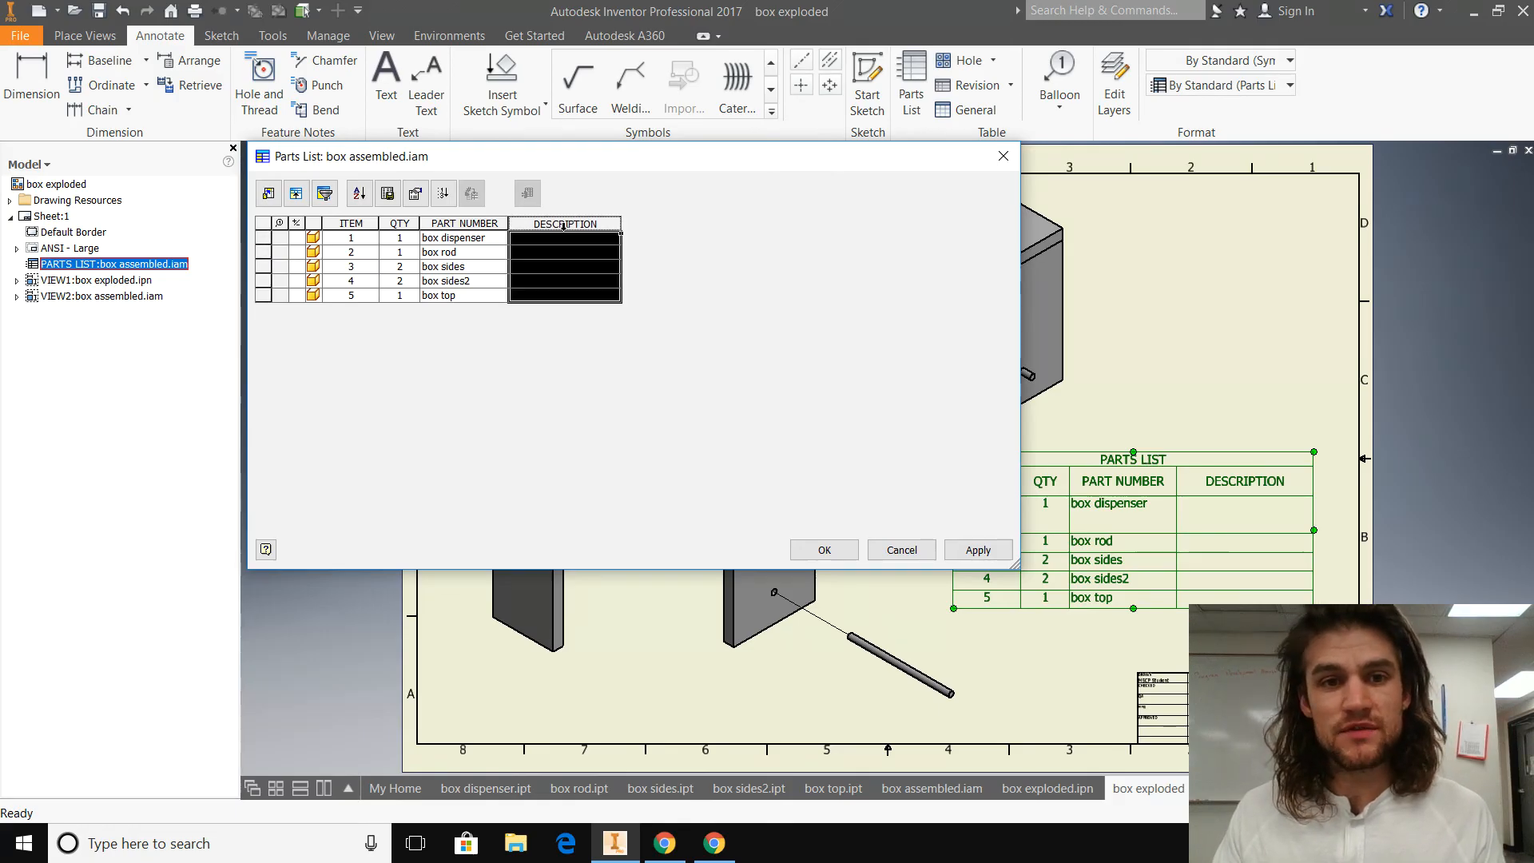
click(565, 256)
click(602, 217)
Step: Remove the DESCRIPTION column from the parts list, keeping ITEM, QTY and PART NUMBER, and apply the change
click(267, 198)
click(631, 295)
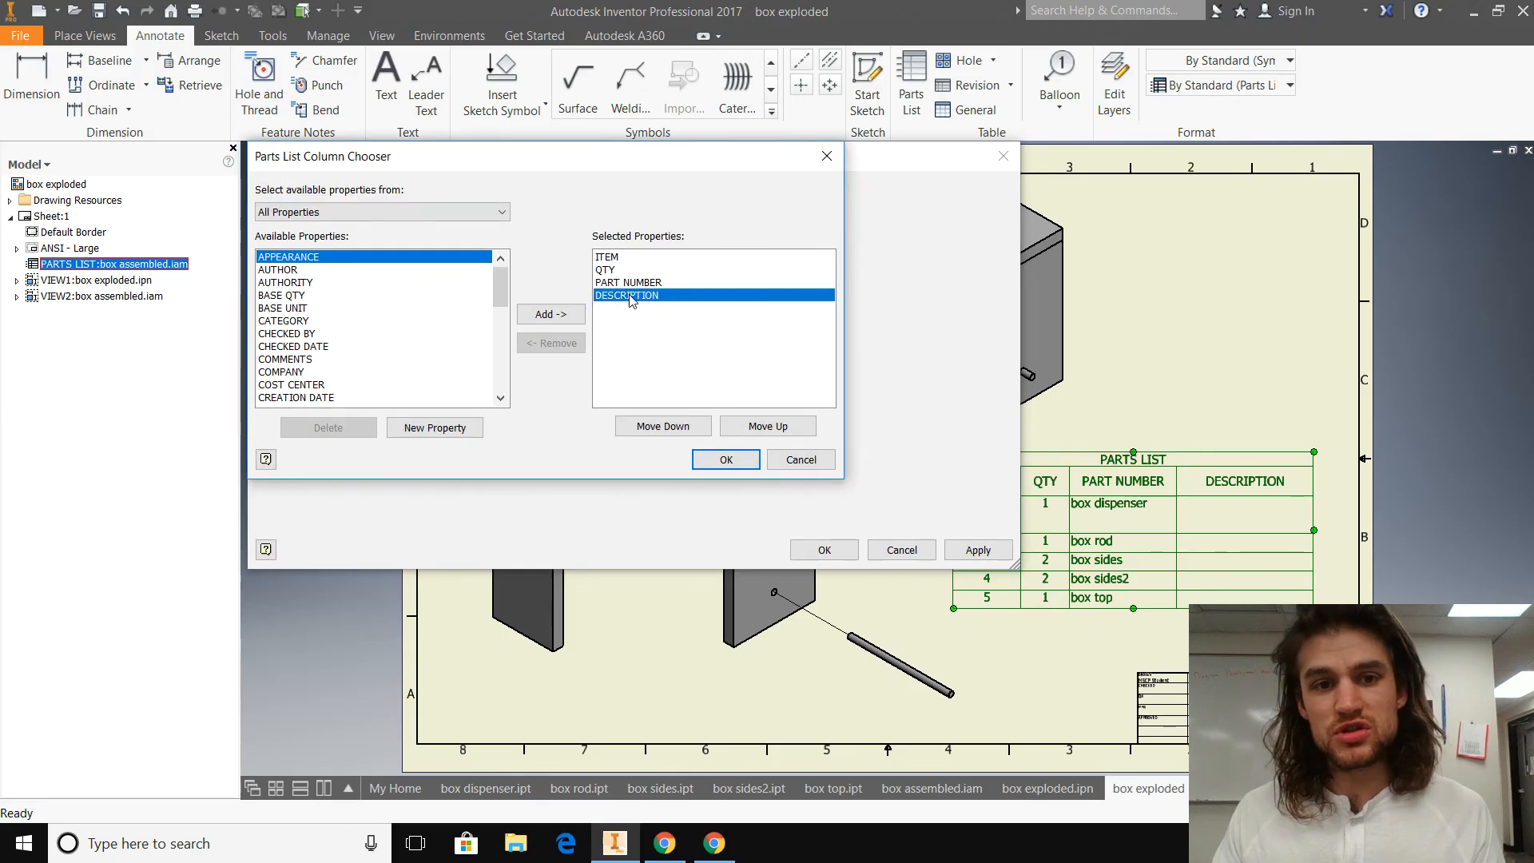
click(550, 345)
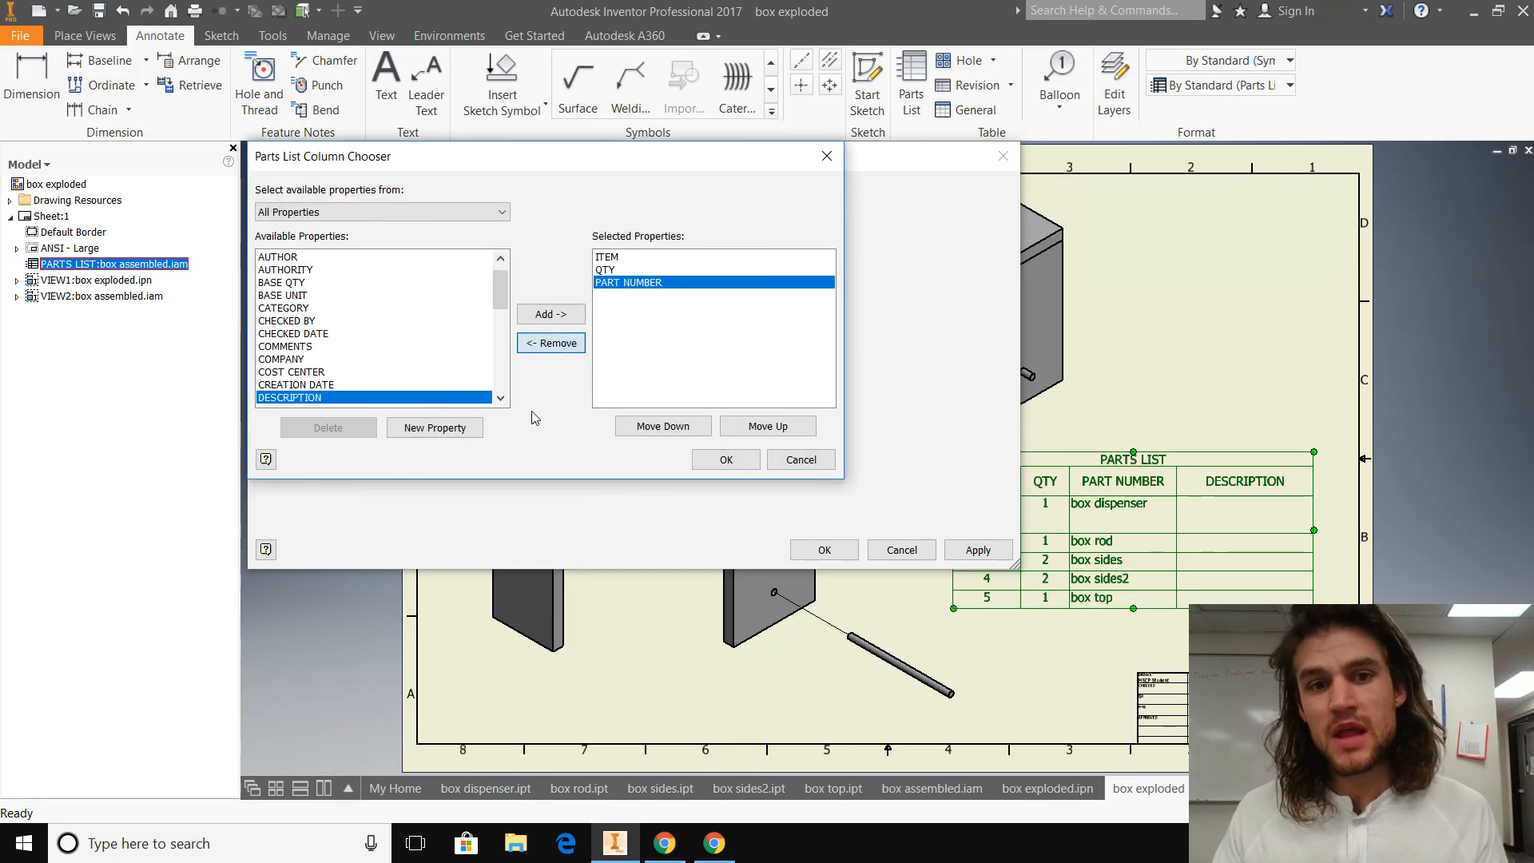
scroll(367, 340, up, 1)
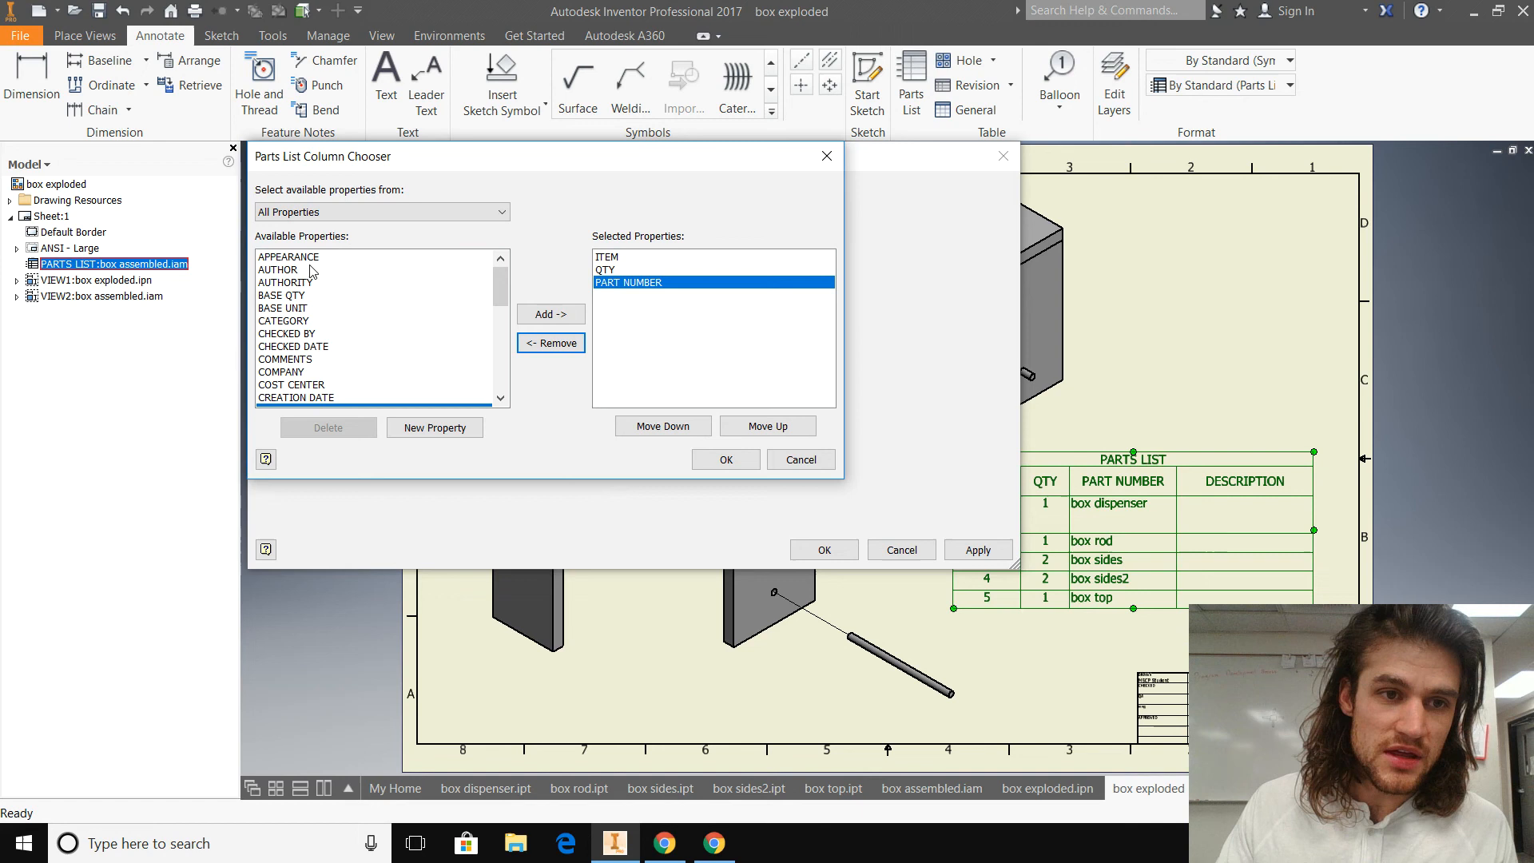
scroll(352, 324, down, 1)
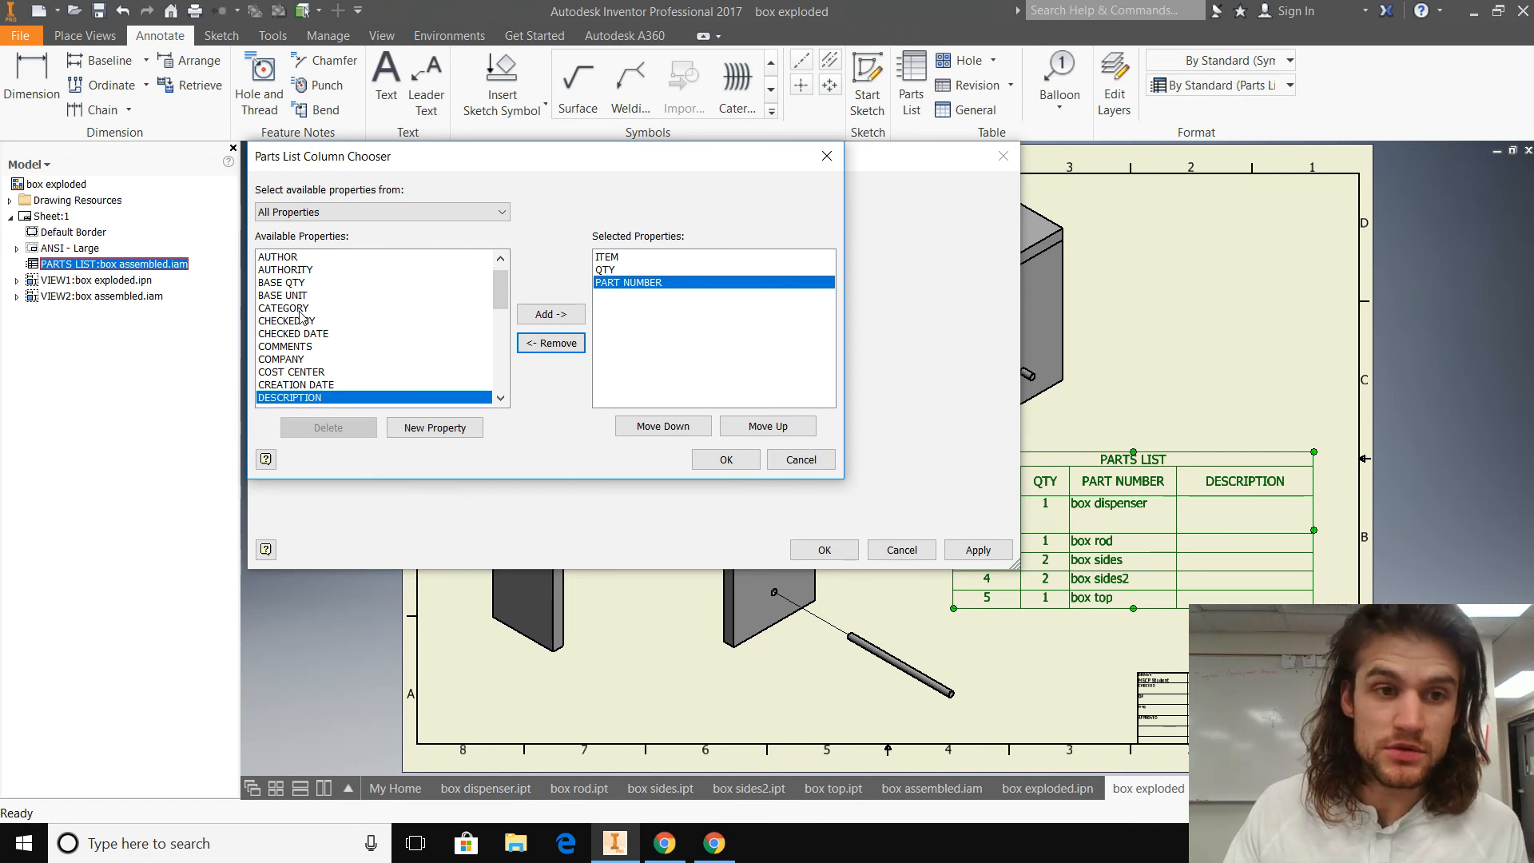
scroll(330, 365, down, 8)
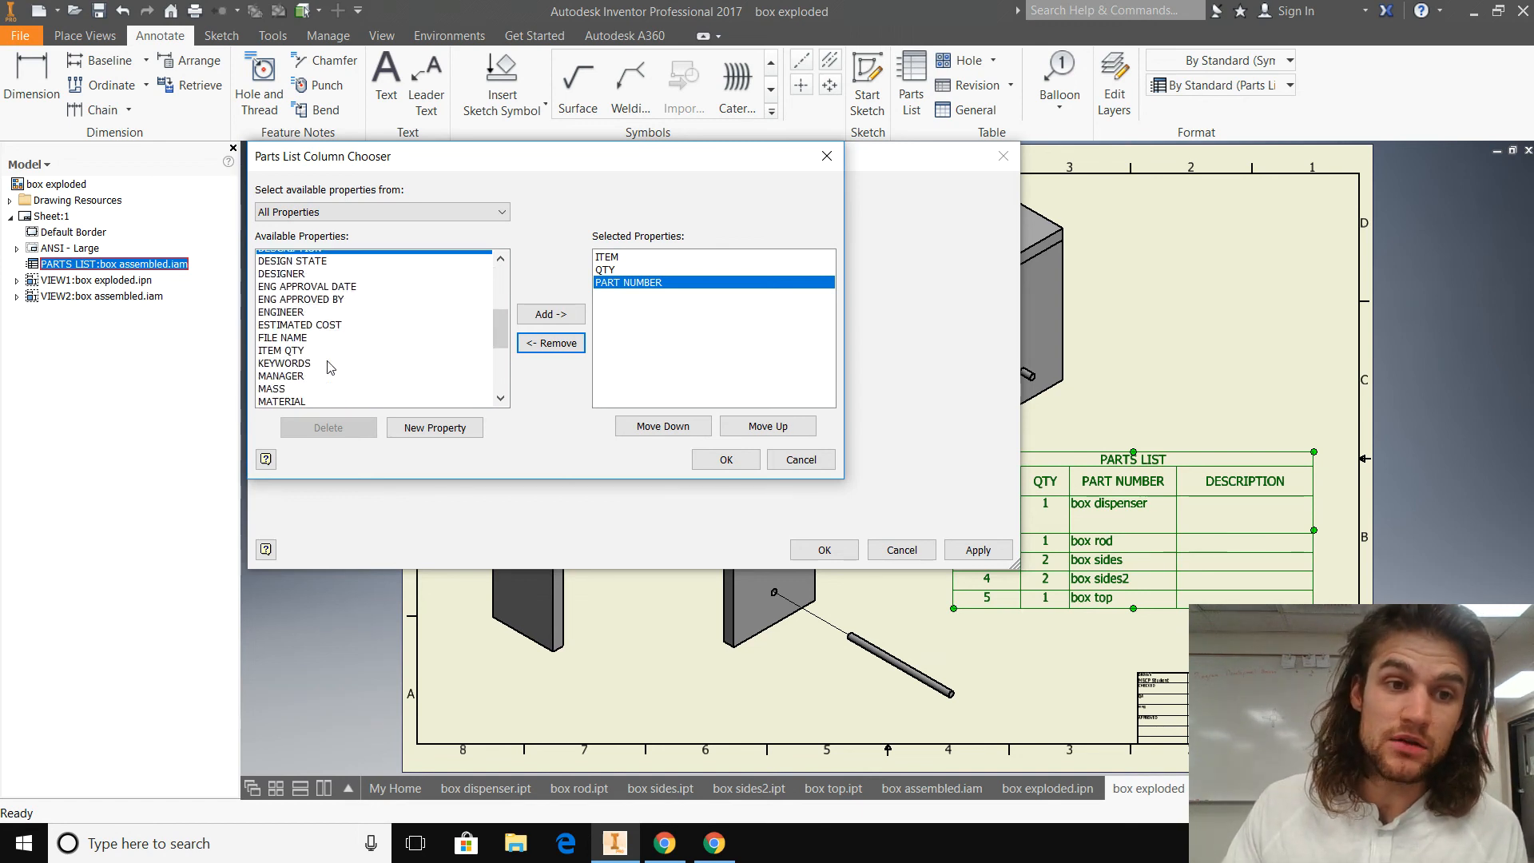
scroll(328, 367, down, 6)
scroll(310, 369, up, 8)
click(298, 286)
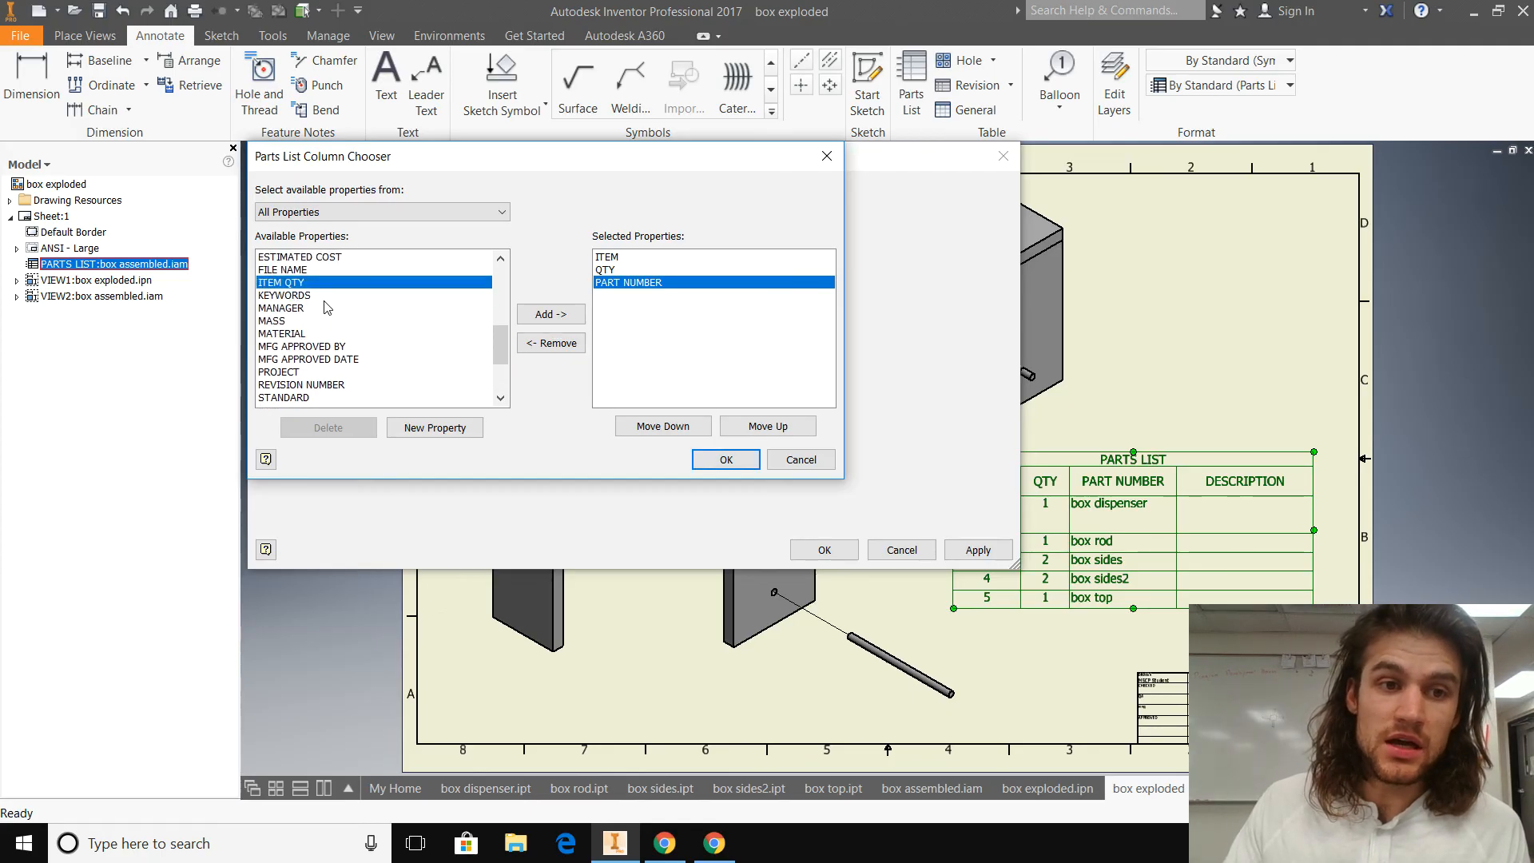
click(336, 308)
click(739, 465)
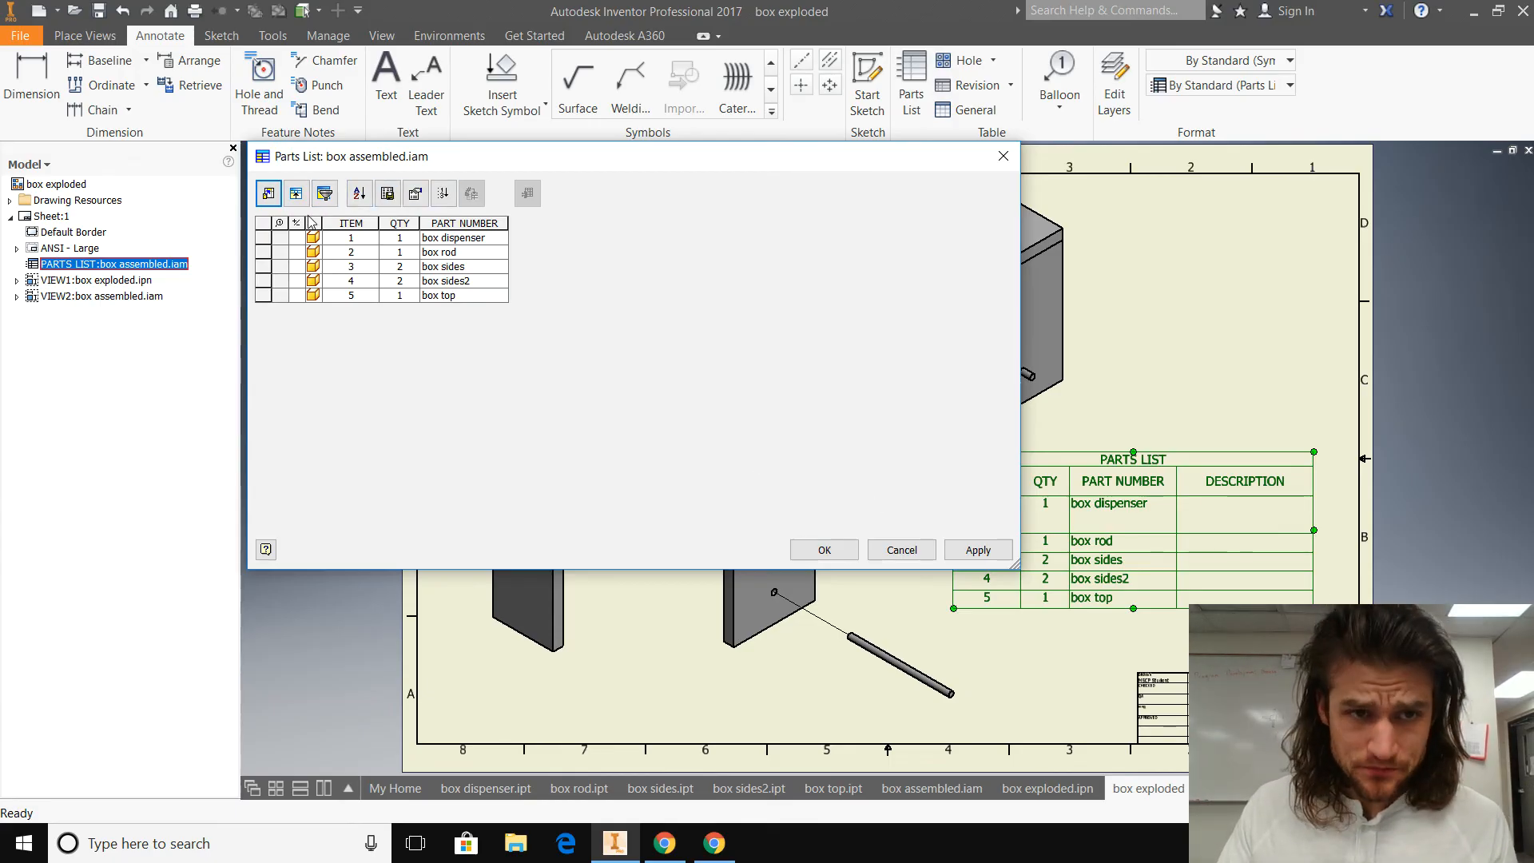
click(985, 551)
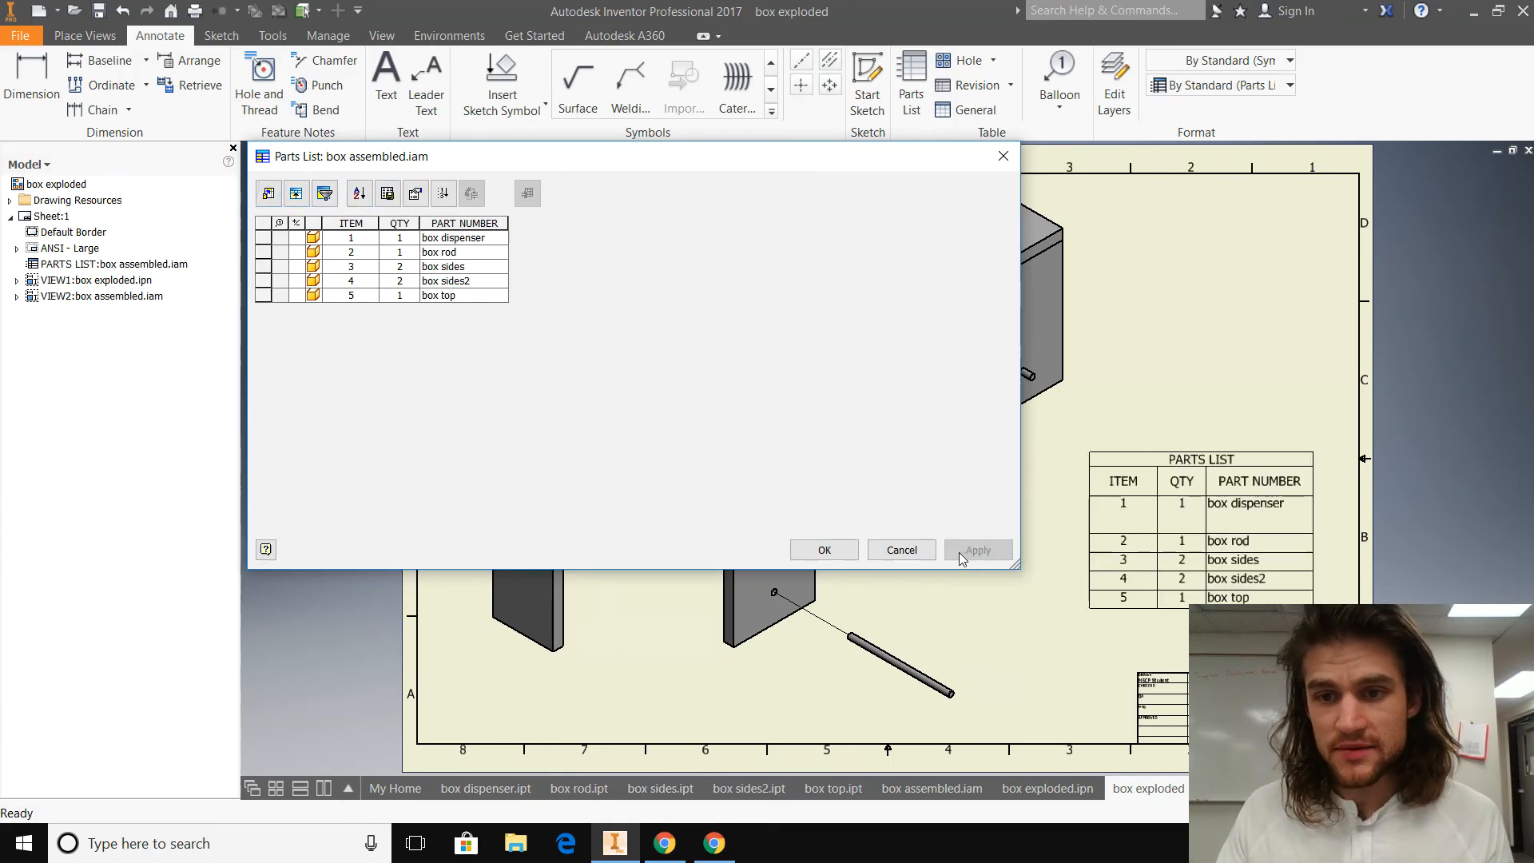
click(823, 549)
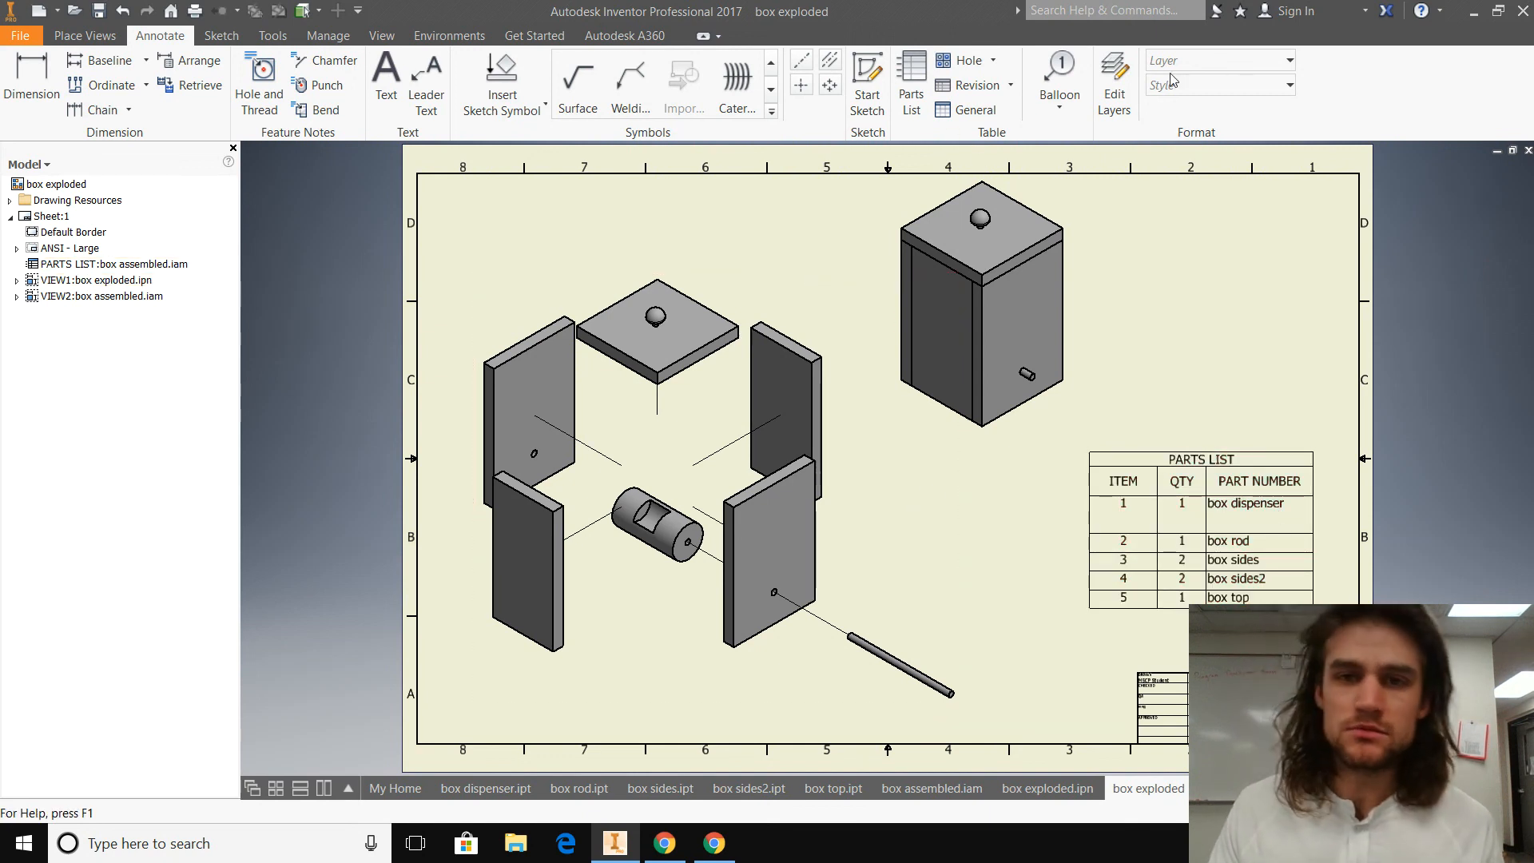
Step: Add a balloon to the box top in the exploded view, placing it above and to the right of the lid
click(1067, 69)
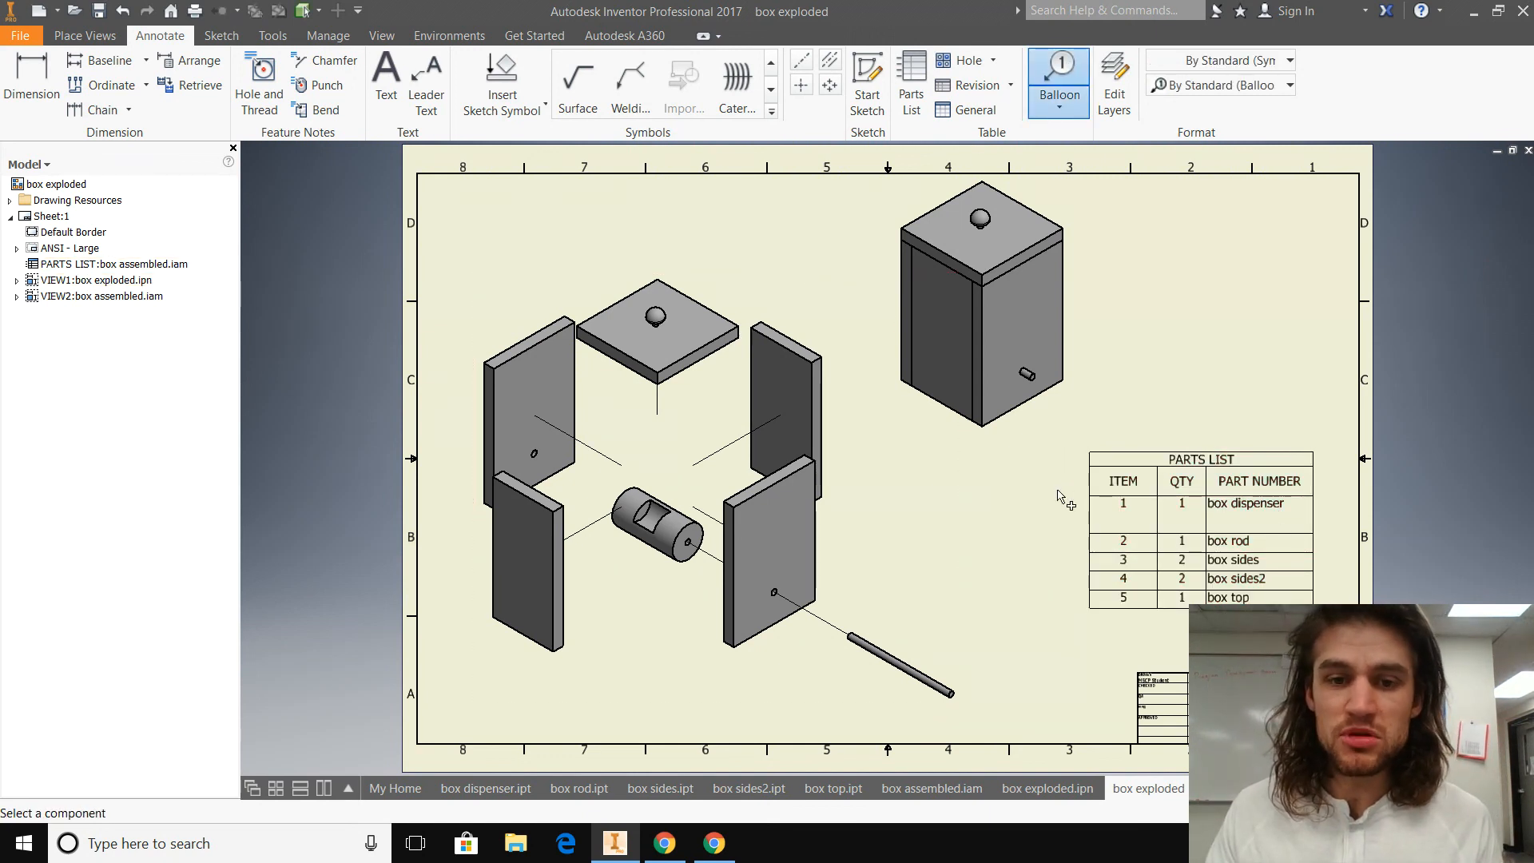
click(719, 320)
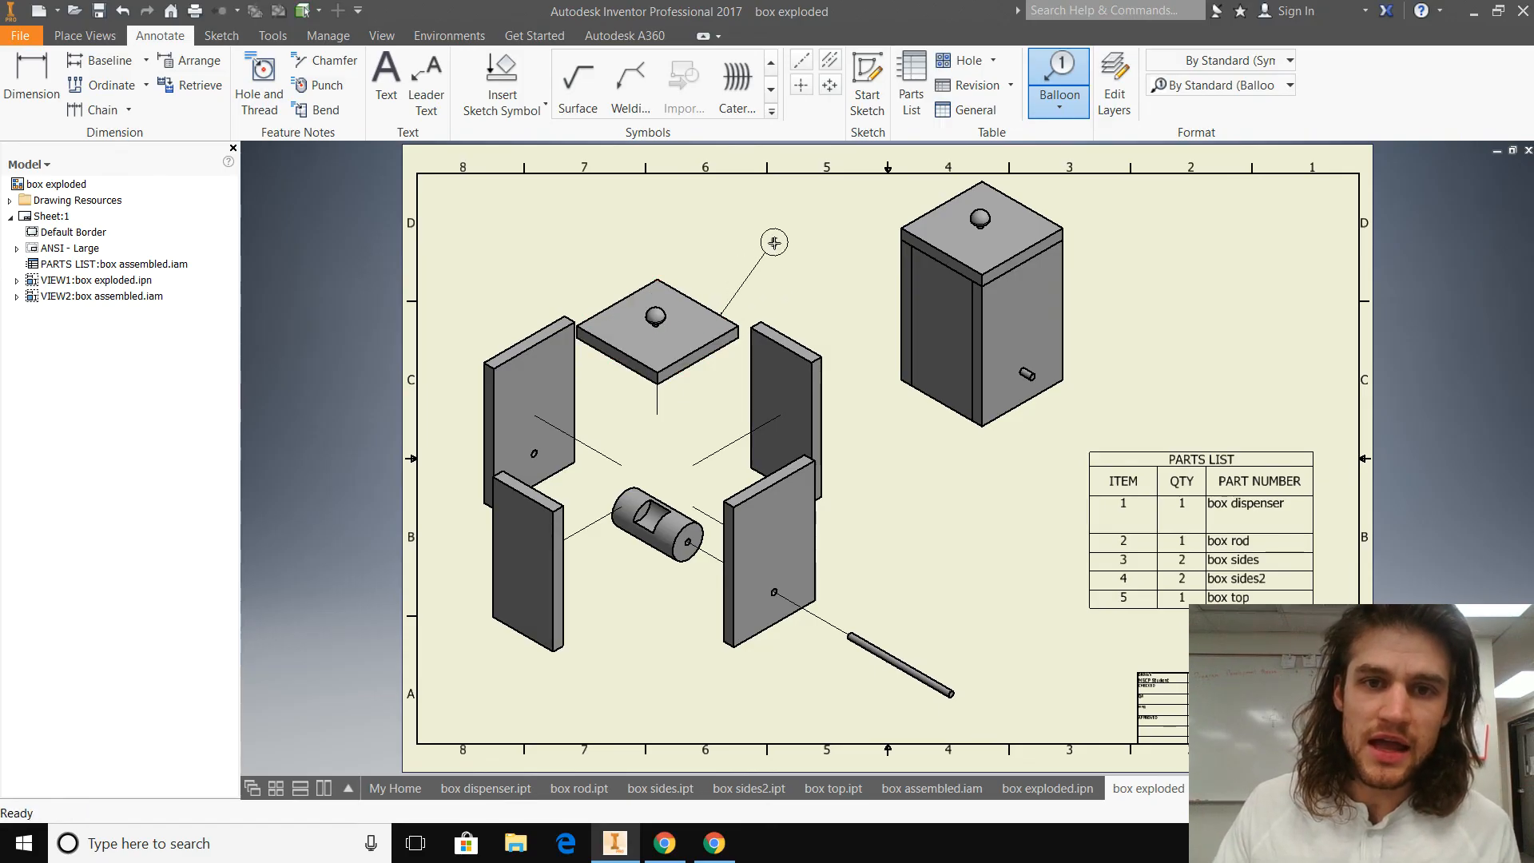
right_click(818, 230)
click(901, 235)
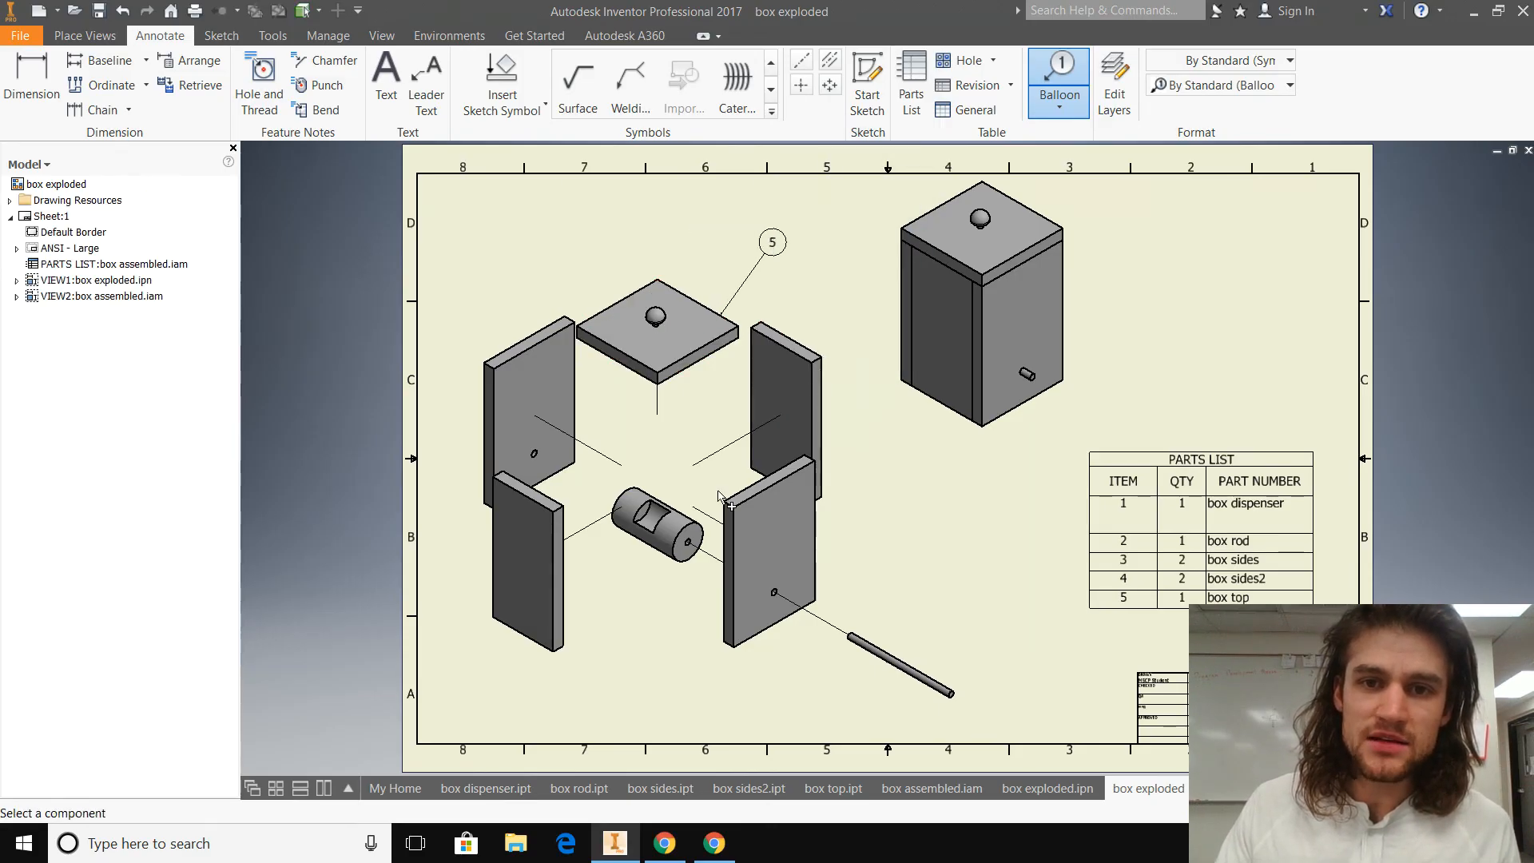
Step: Balloon the rear-right side panel of the exploded view, with the balloon above the panel
click(811, 373)
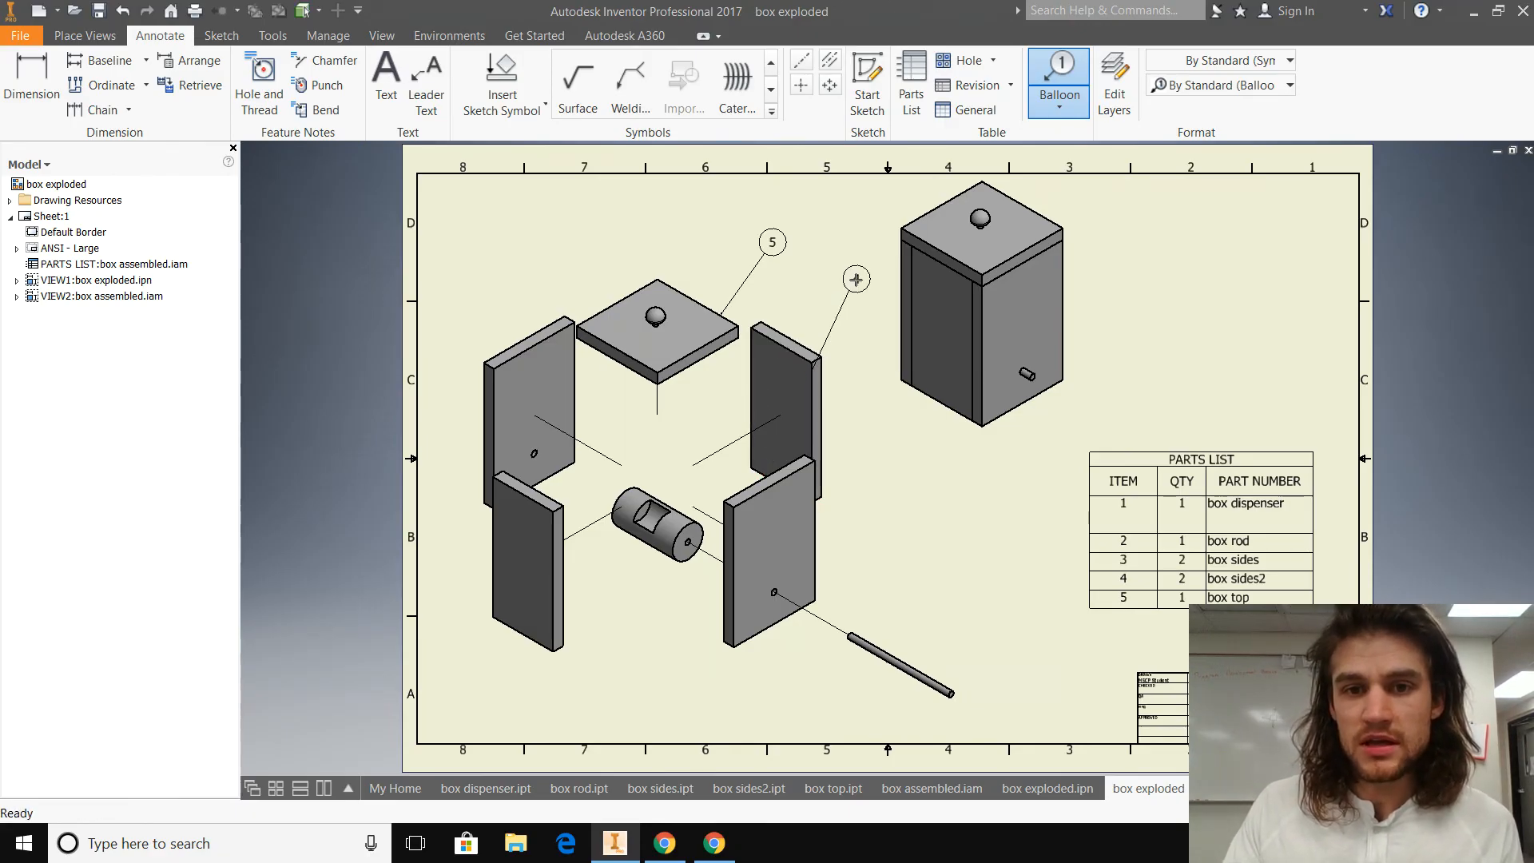
click(856, 279)
right_click(856, 278)
click(911, 286)
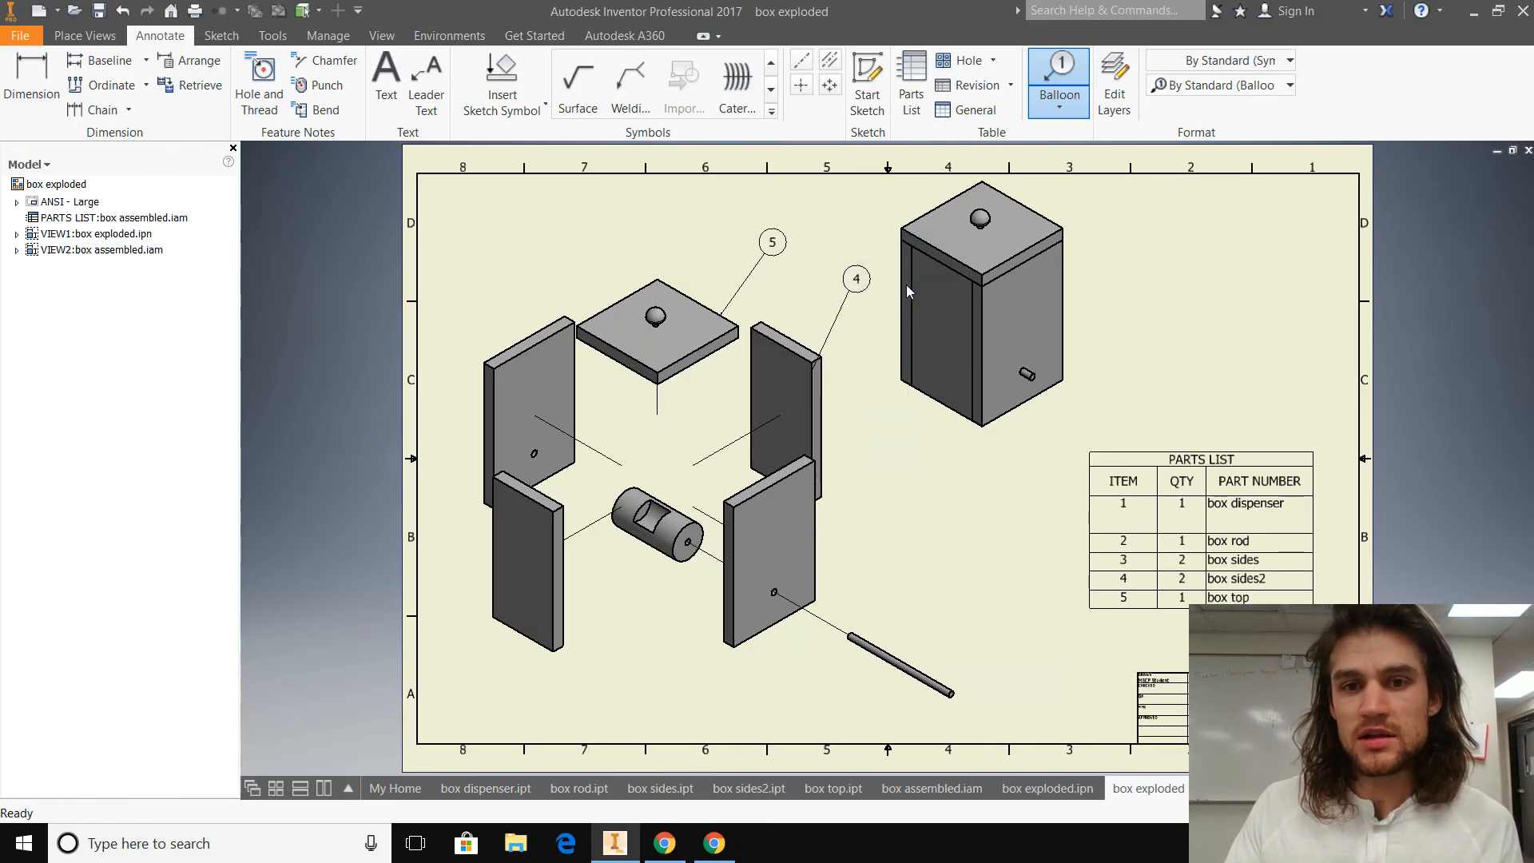
click(866, 640)
click(906, 569)
right_click(906, 570)
click(970, 570)
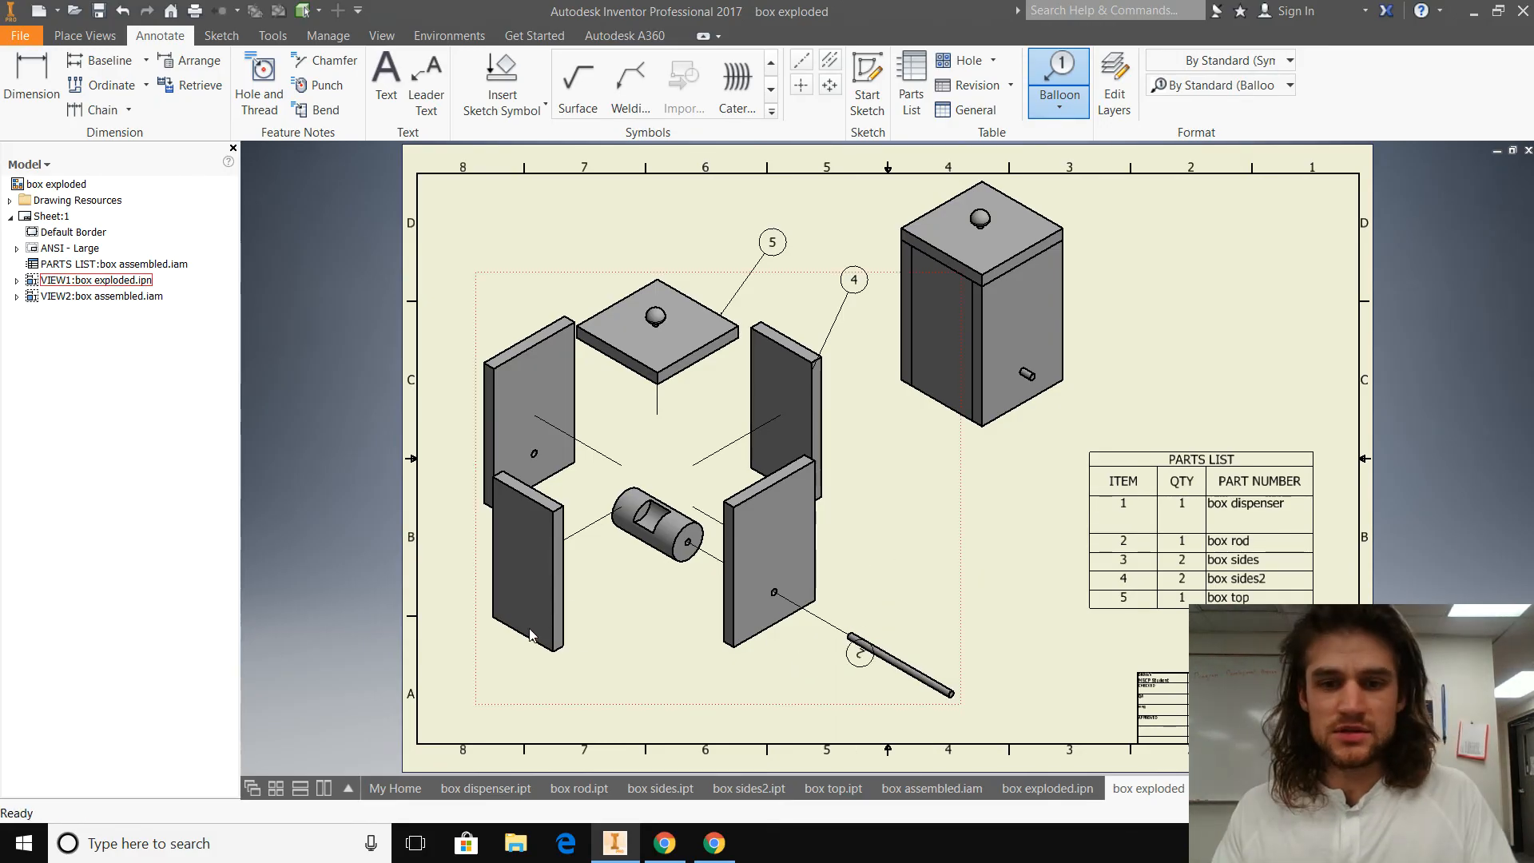
key(Escape)
click(122, 9)
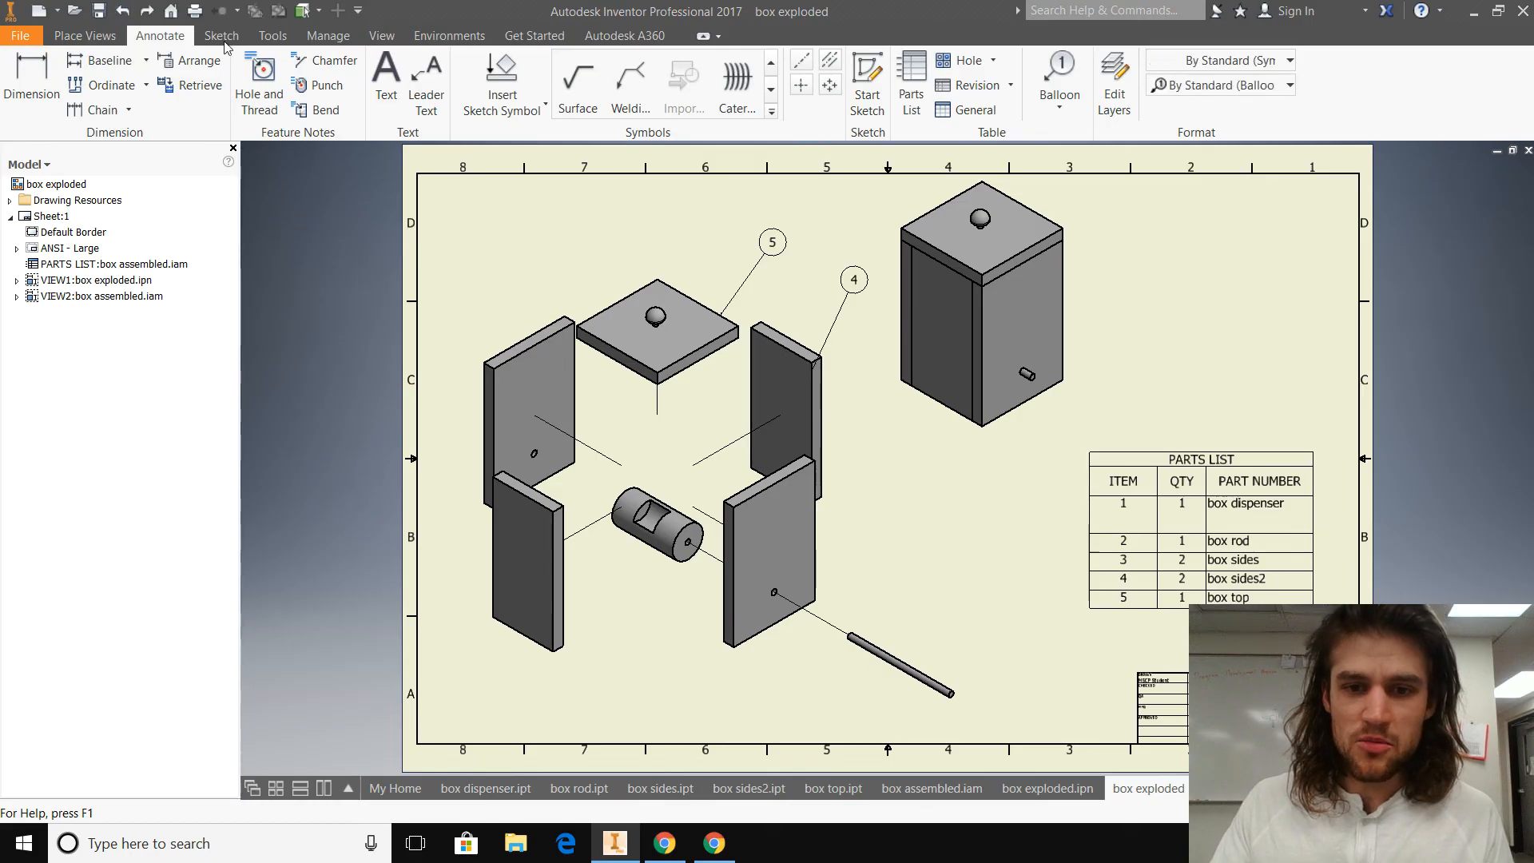
Step: Attach a balloon to the middle of the box rod in the exploded view, placing it above the rod
click(1054, 68)
click(1055, 68)
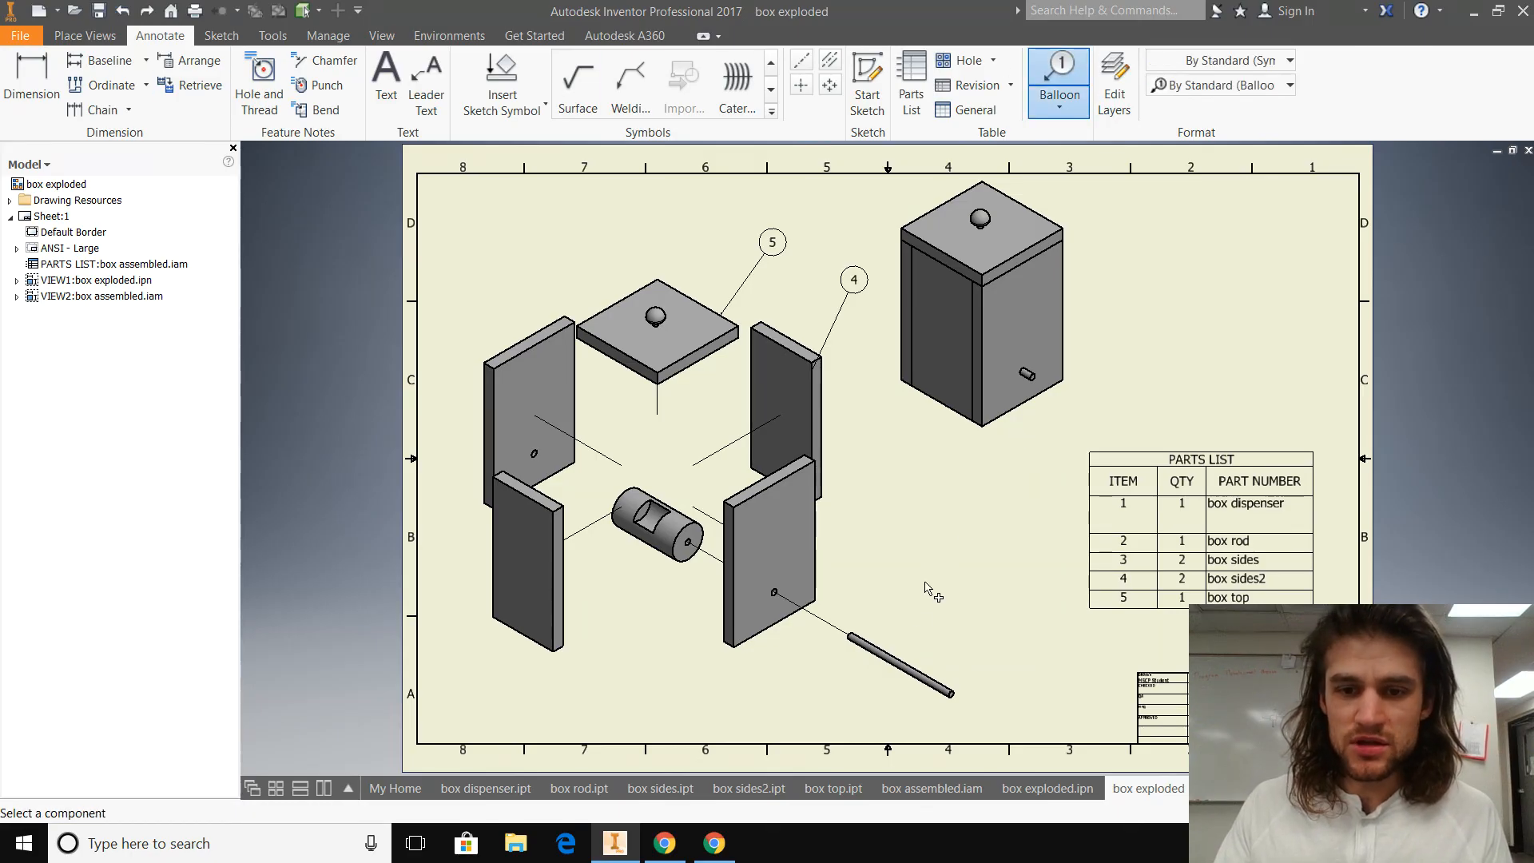
click(913, 668)
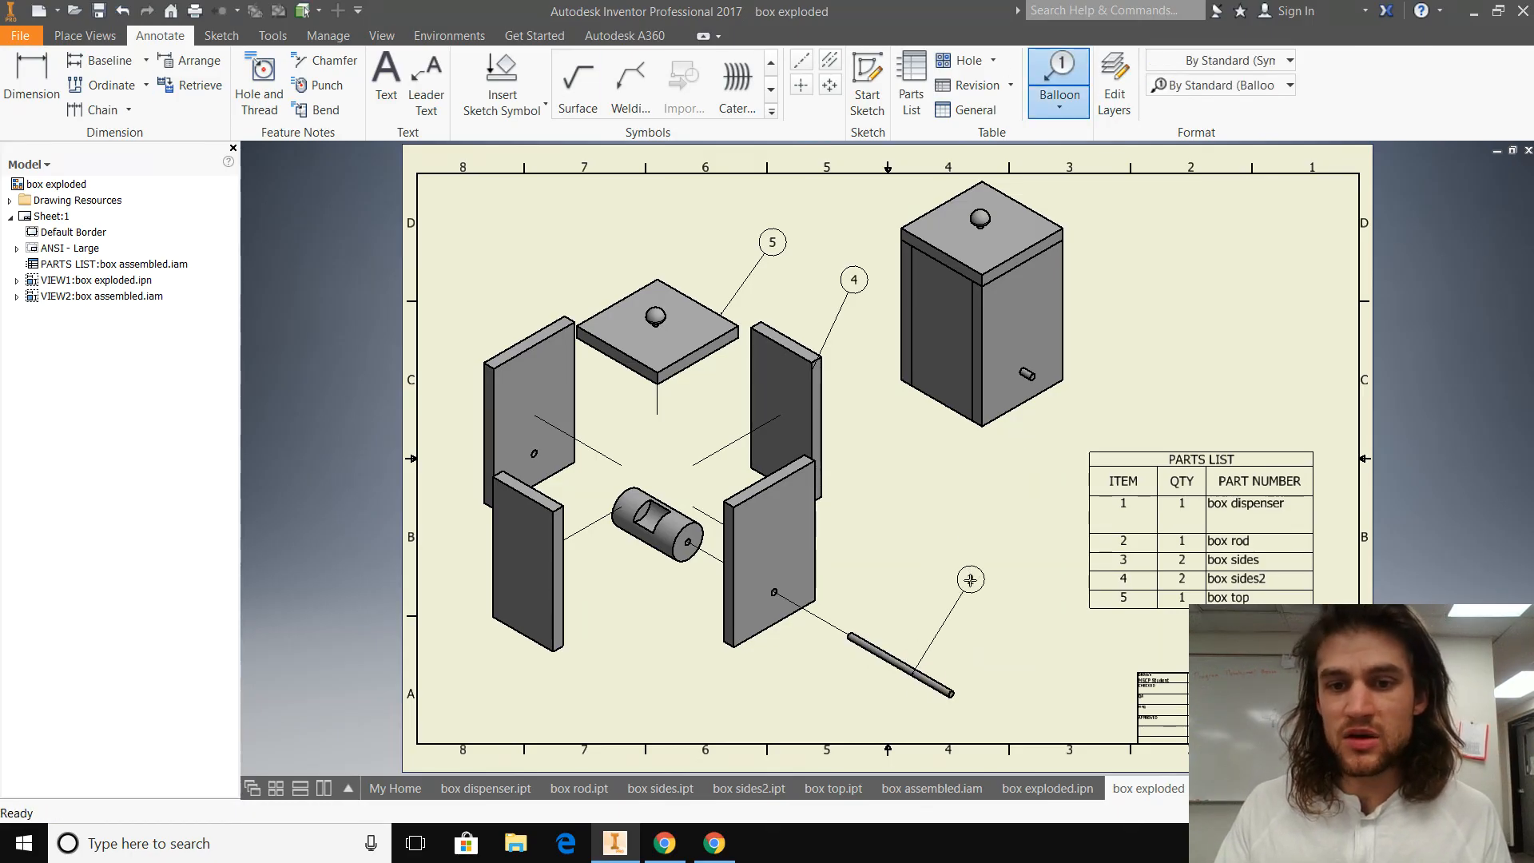
click(959, 566)
right_click(1004, 541)
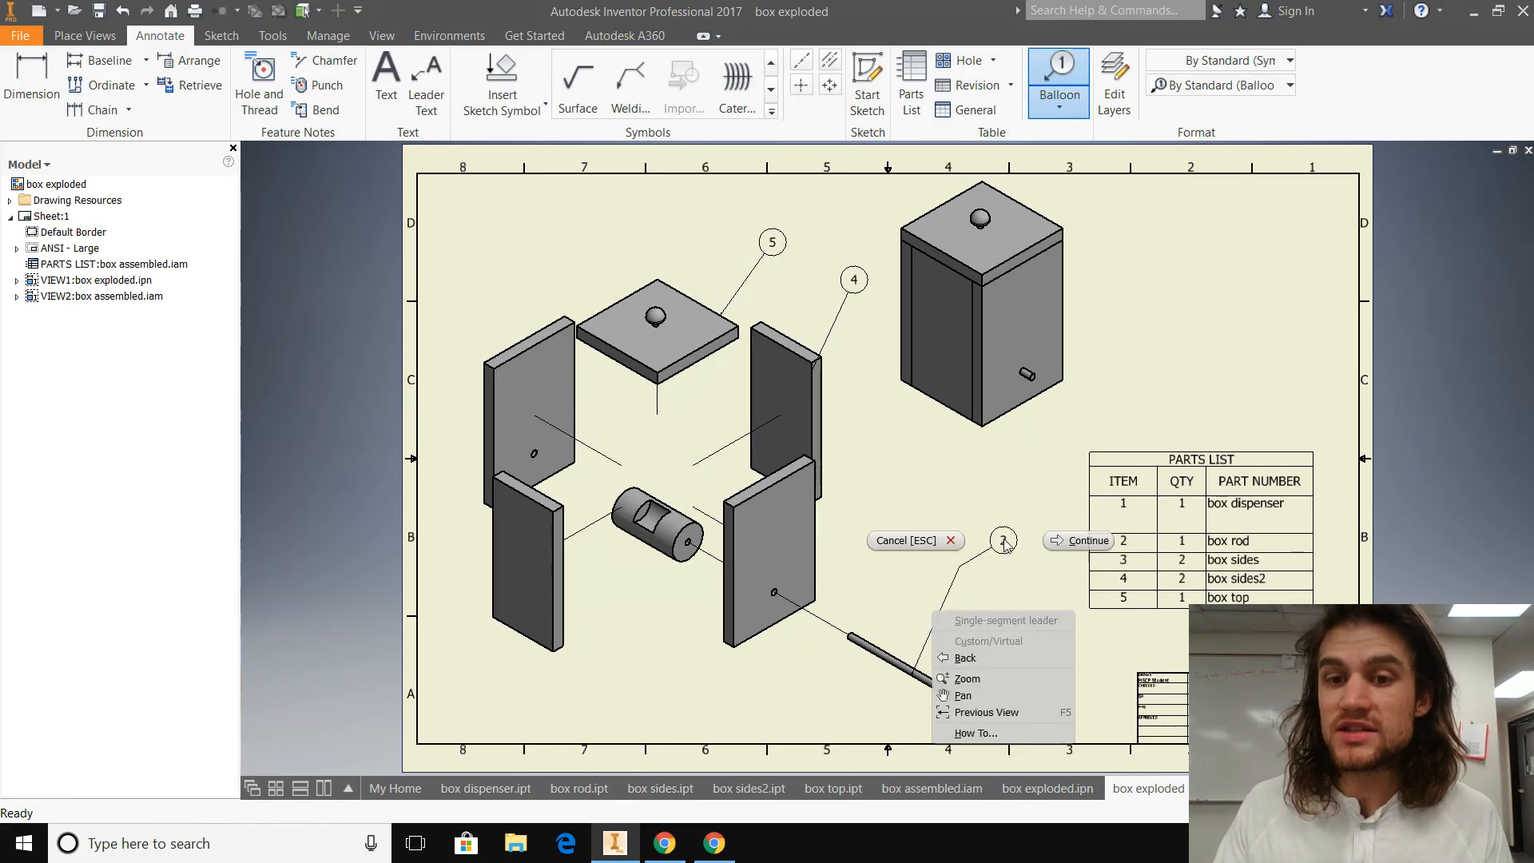
click(1087, 537)
Step: Balloon the cylindrical box dispenser using a bent leader, with the balloon below the front-right panel
click(666, 559)
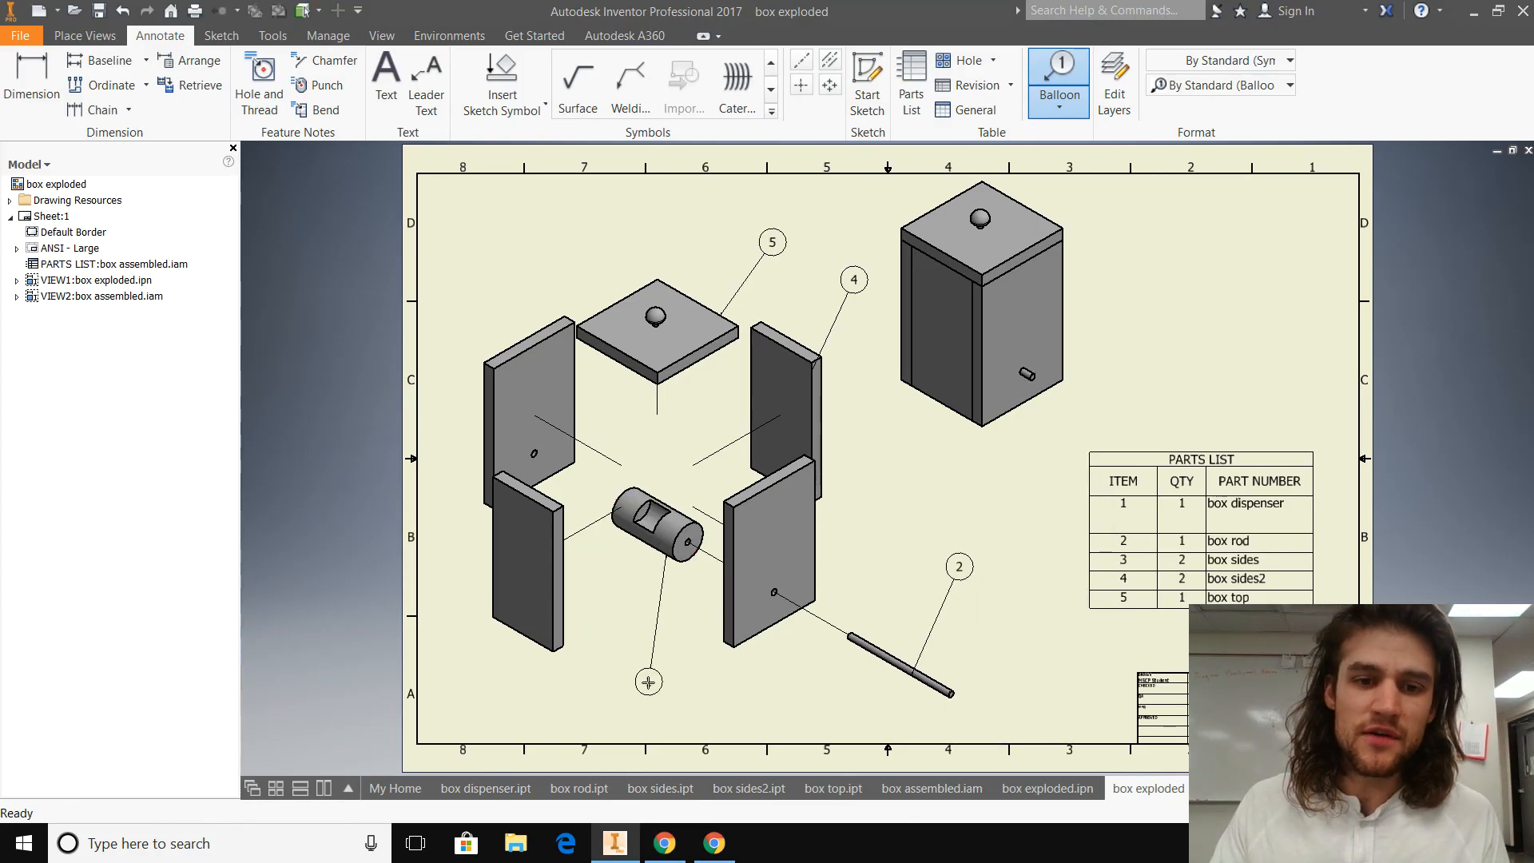
click(653, 682)
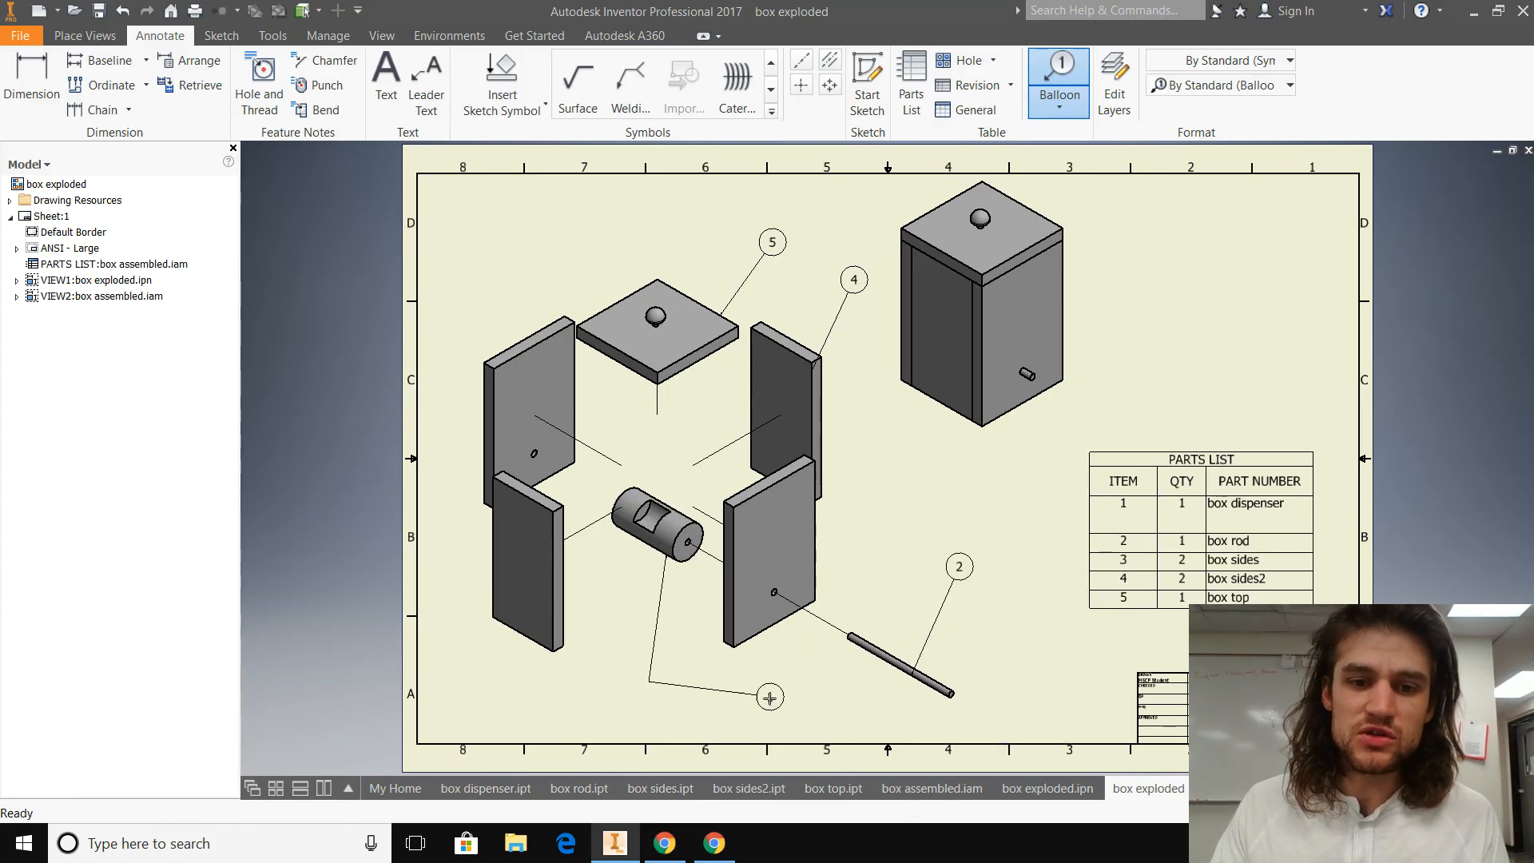
right_click(818, 684)
click(892, 684)
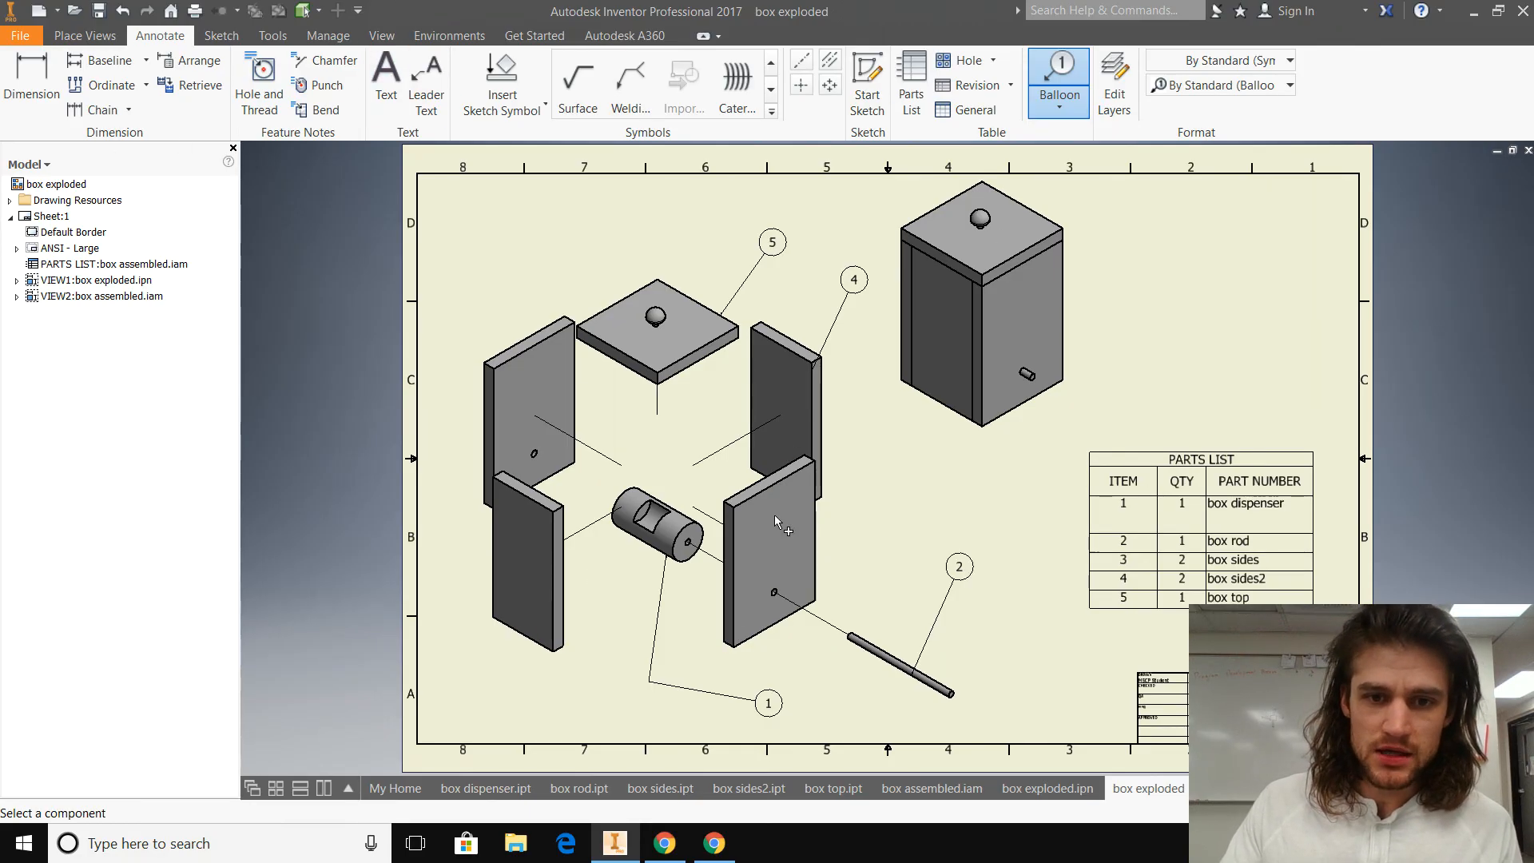
Step: Add a balloon to the front-right side panel of the exploded view, placed to its right, and finish ballooning
click(735, 588)
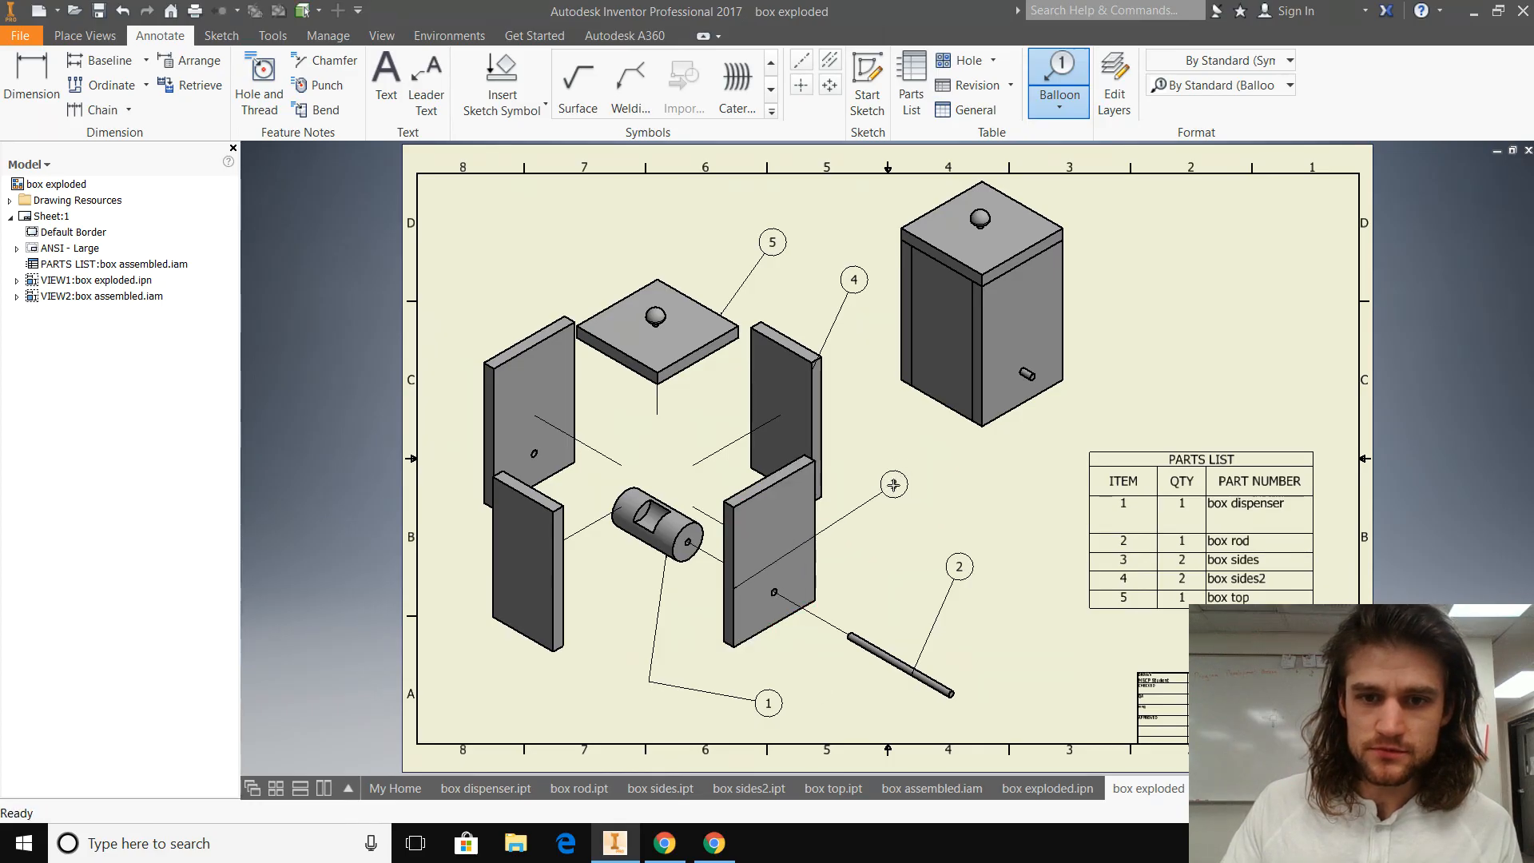
right_click(921, 480)
click(996, 478)
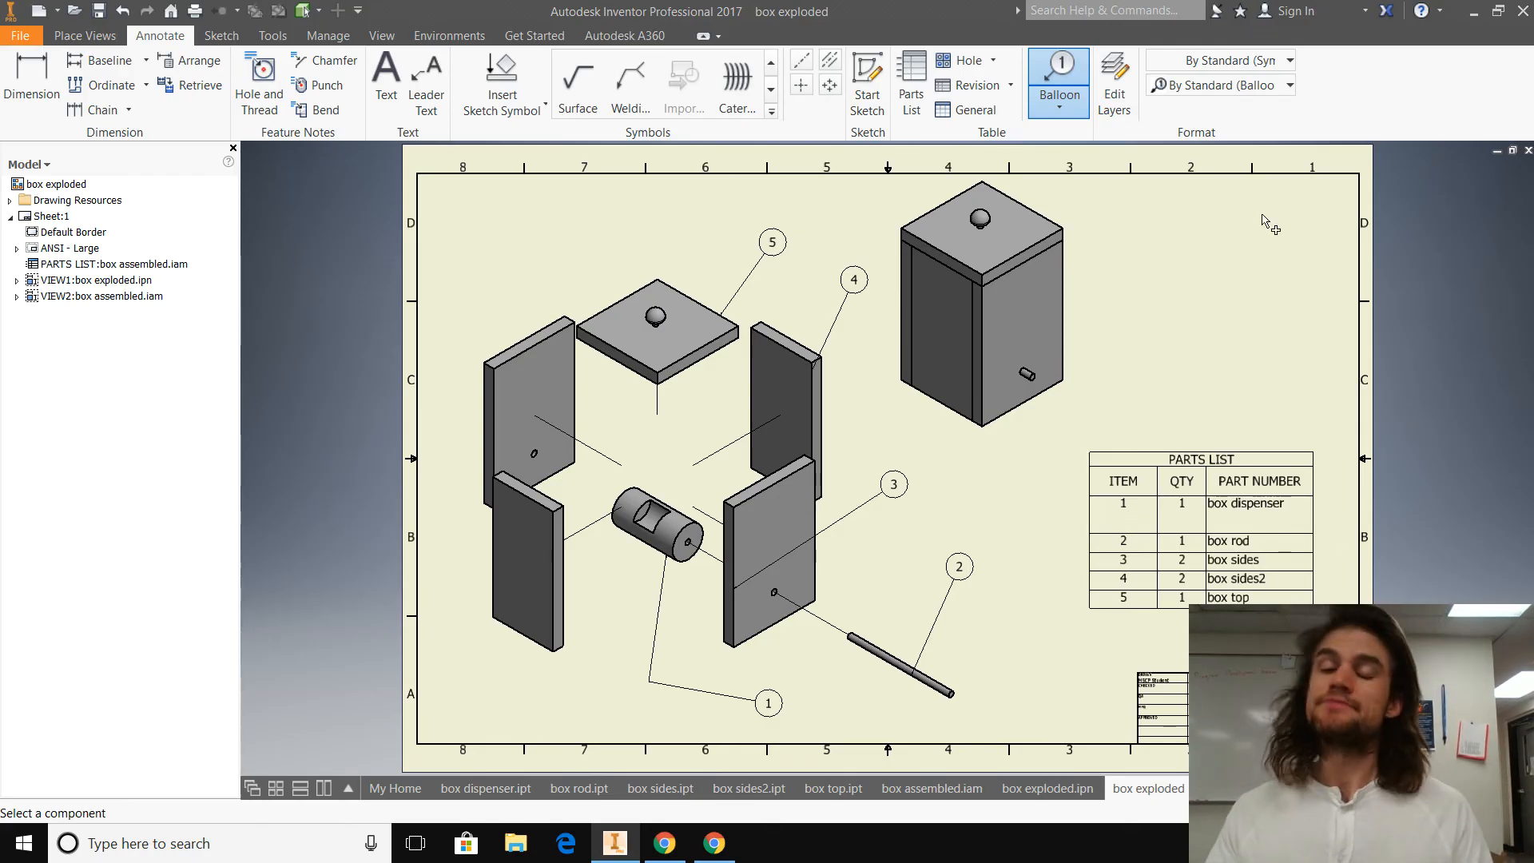
click(713, 843)
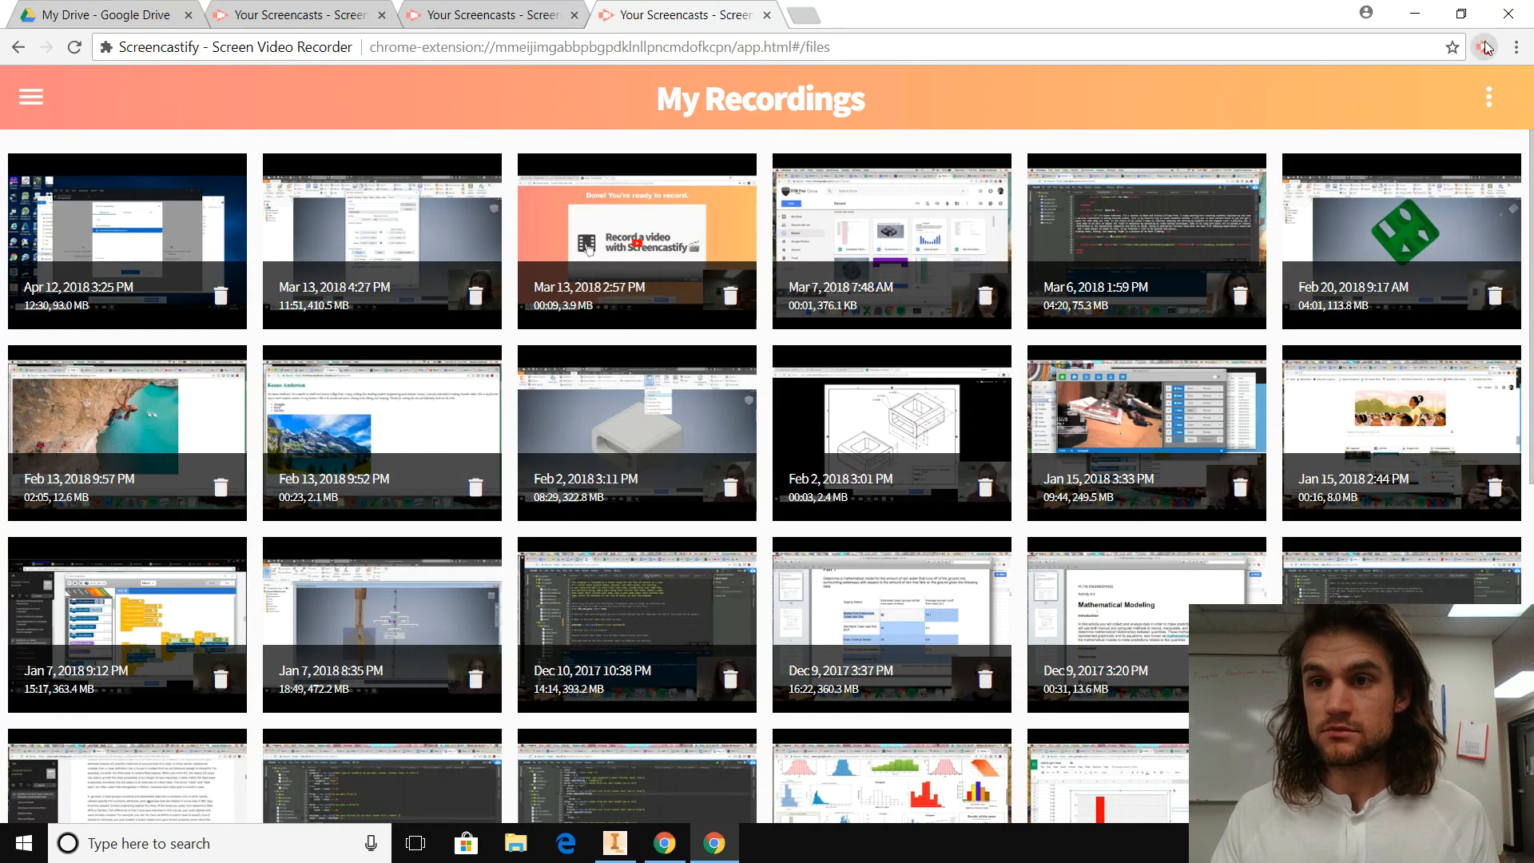